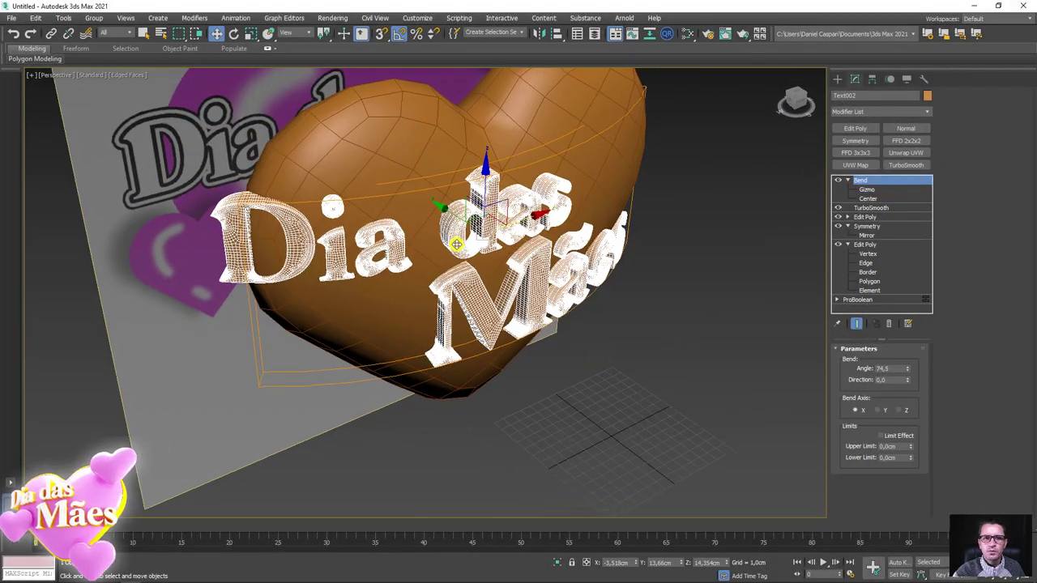
Lower the 'Dia das Mães' text's Bend angle from 74.5 to 54.
middle_click_drag(475, 203, 440, 203, "alt")
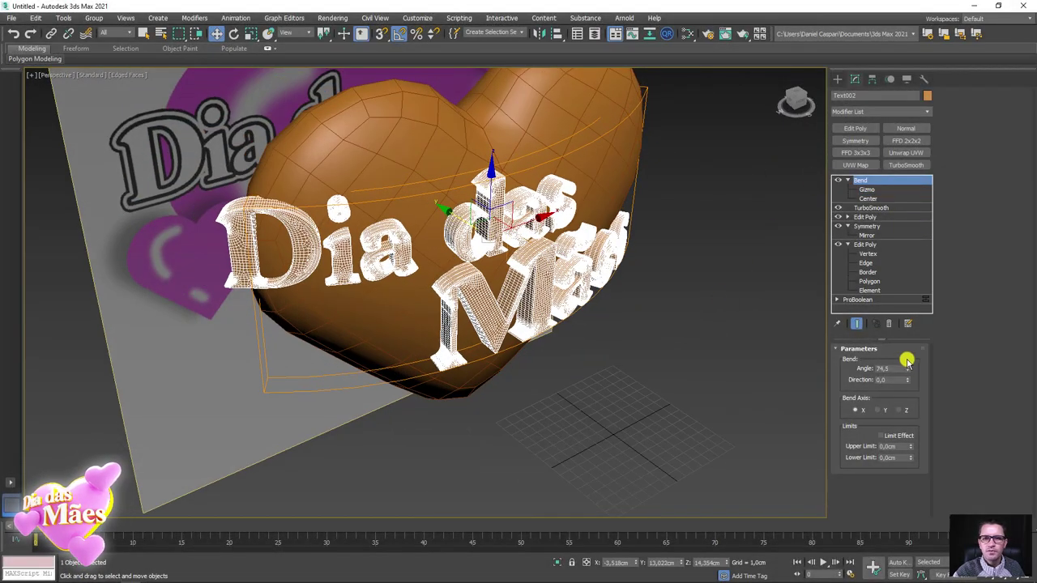
left_click_drag(910, 371, 903, 391)
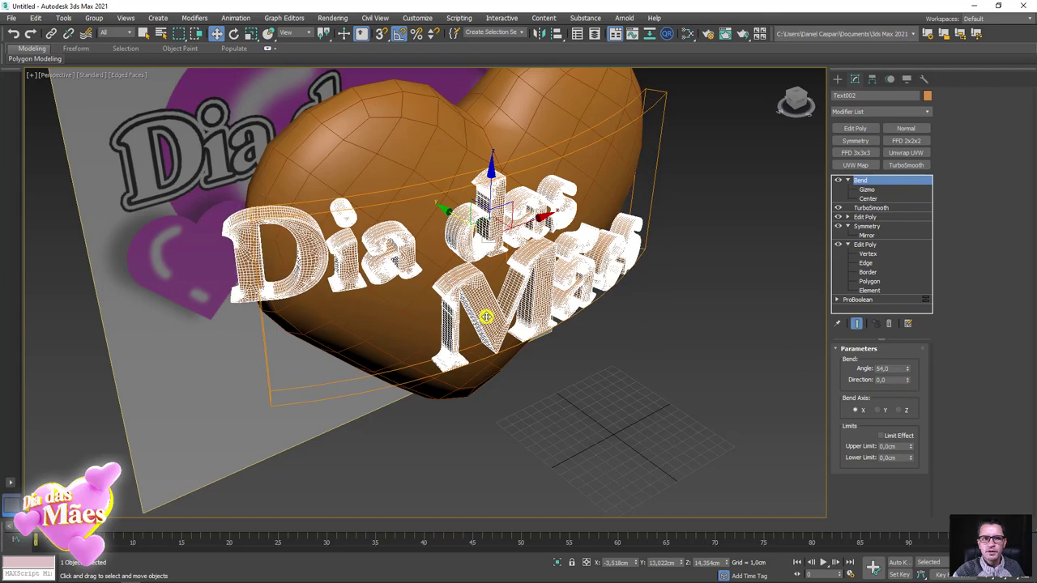
mouse_move(486, 319)
middle_mouse_down("alt")
mouse_move(553, 345)
mouse_move(537, 382)
mouse_move(453, 254)
mouse_move(455, 228)
mouse_move(441, 216)
mouse_move(556, 289)
mouse_move(516, 378)
middle_mouse_up("alt")
Add TurboSmooth to the big heart to smooth its mesh.
left_click(521, 403)
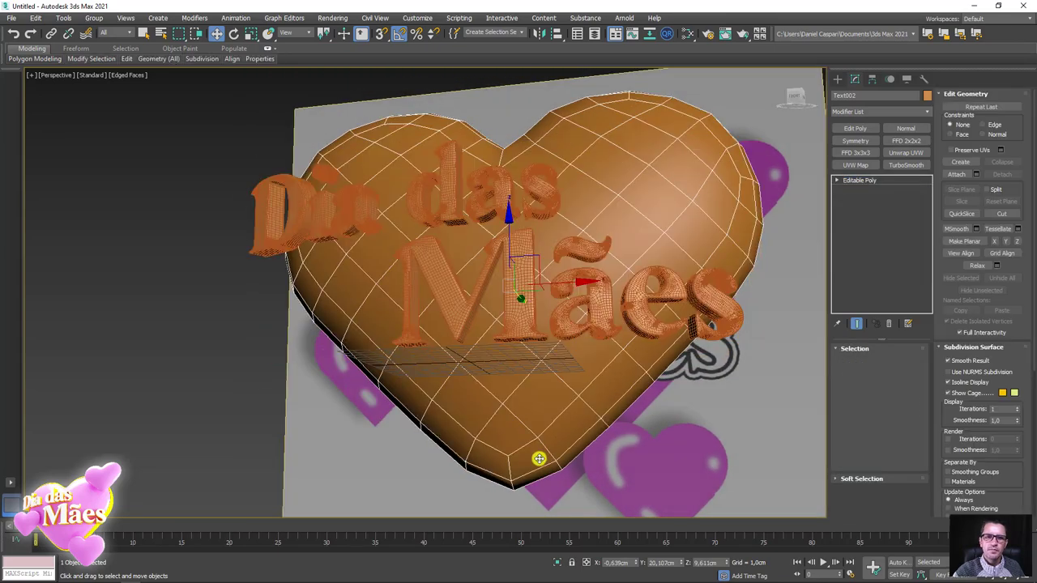
left_click(903, 167)
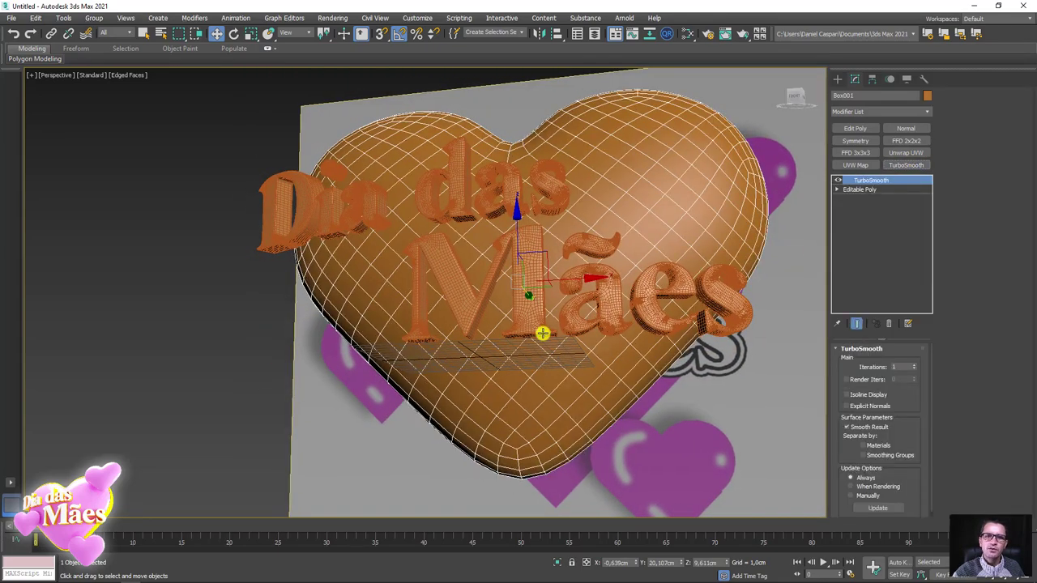
mouse_move(542, 333)
middle_mouse_down("alt")
mouse_move(591, 357)
mouse_move(546, 364)
mouse_move(558, 359)
mouse_move(568, 437)
middle_mouse_up("alt")
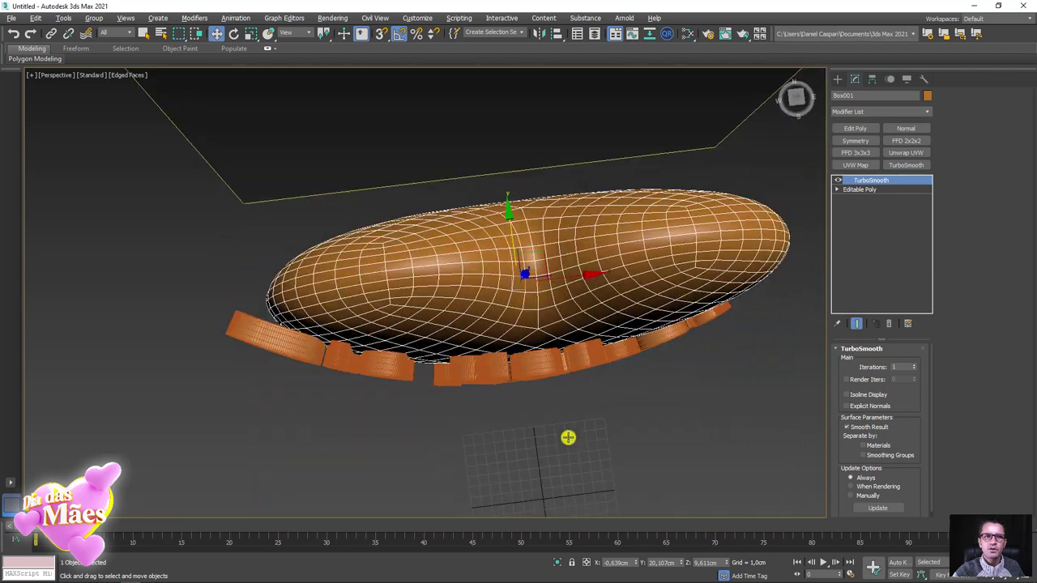
Switch off the text's Bend and place an FFD 2x2x2 lattice below its smoothing.
left_click(296, 341)
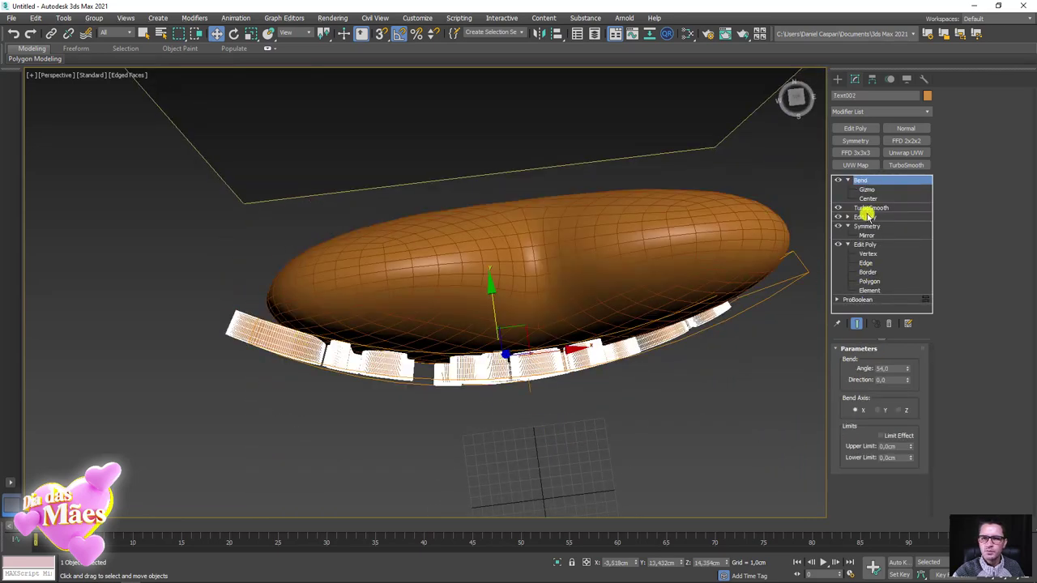
left_click(838, 180)
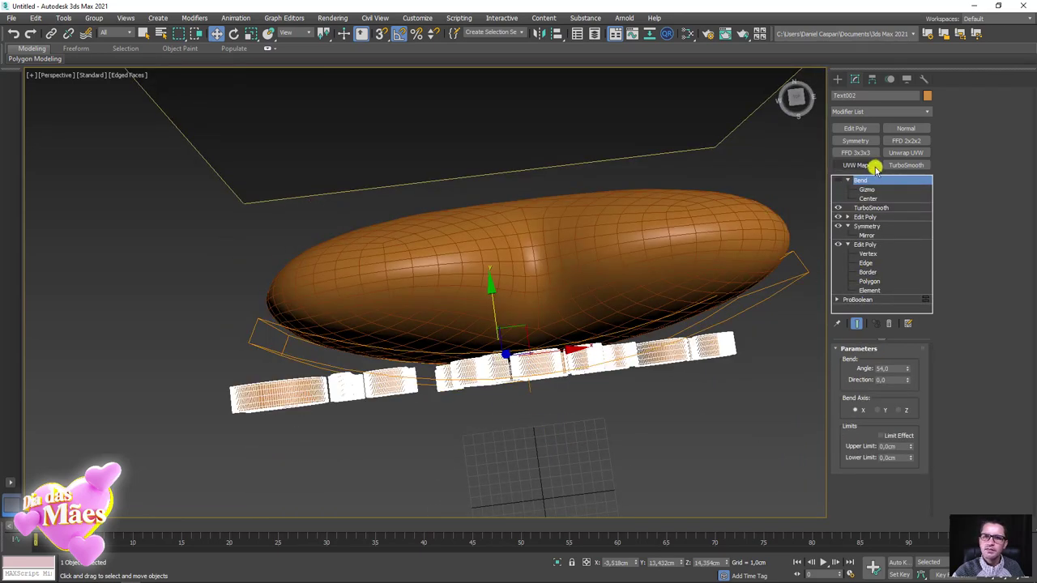
left_click(871, 208)
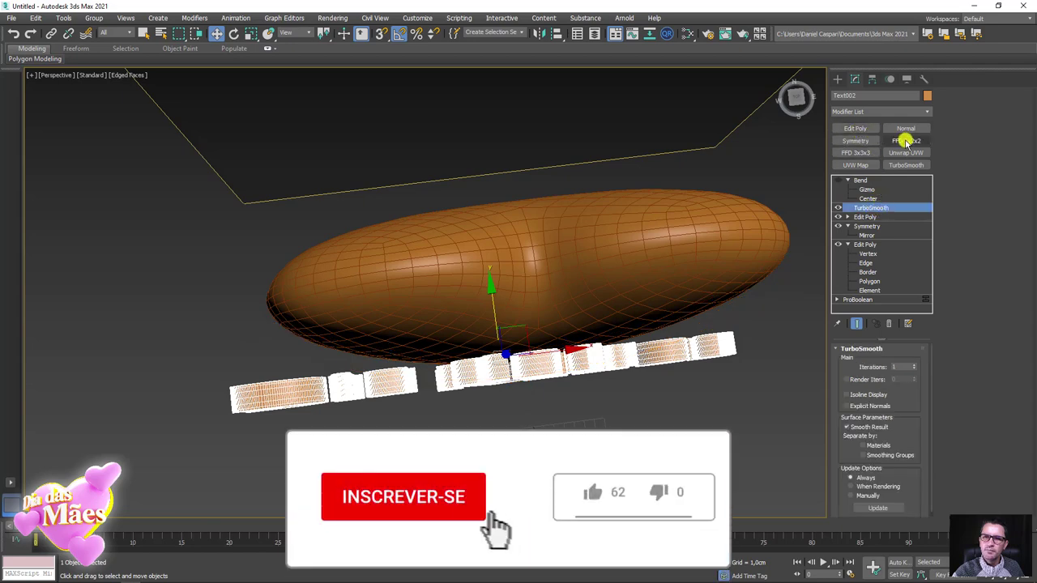
left_click_drag(851, 209, 865, 227)
left_click(847, 217)
left_click(875, 226)
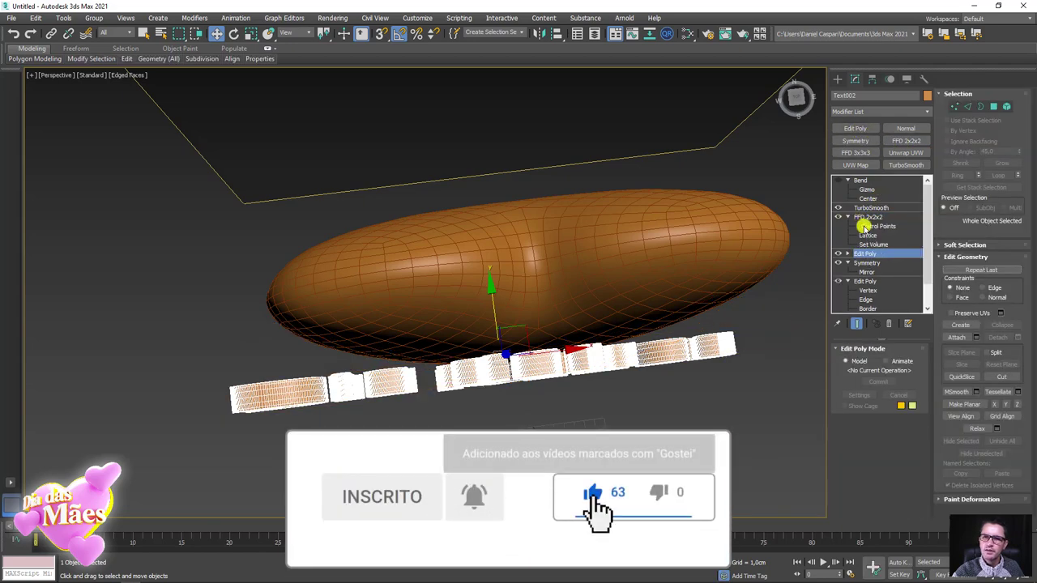
scroll(580, 302, "down", 3)
middle_click_drag(580, 302, 574, 321, "alt")
In Top view, raise the text's FFD control points to reshape its top.
key("t")
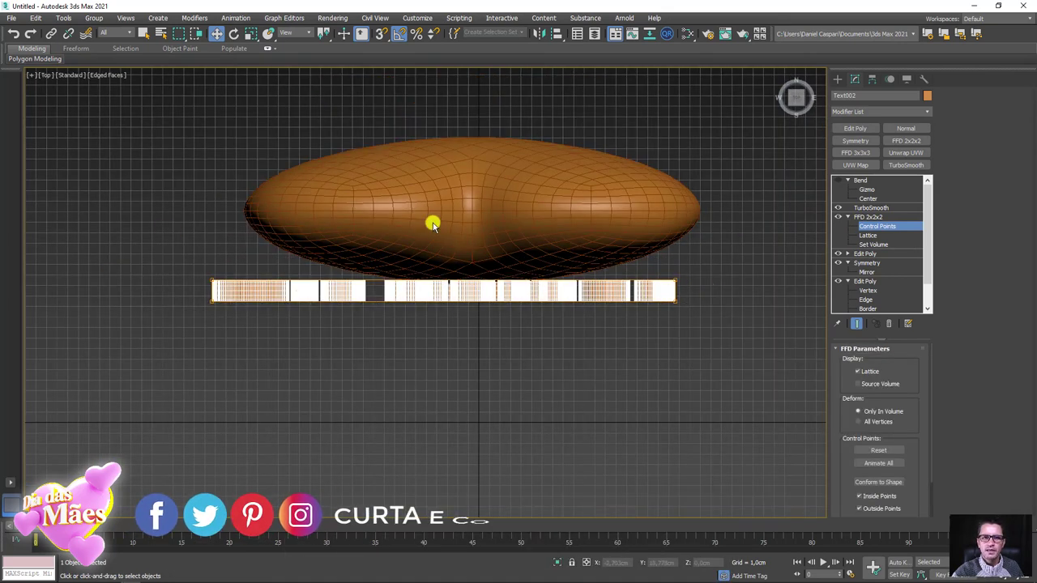
left_click_drag(169, 235, 577, 298)
left_click_drag(699, 291, 699, 292)
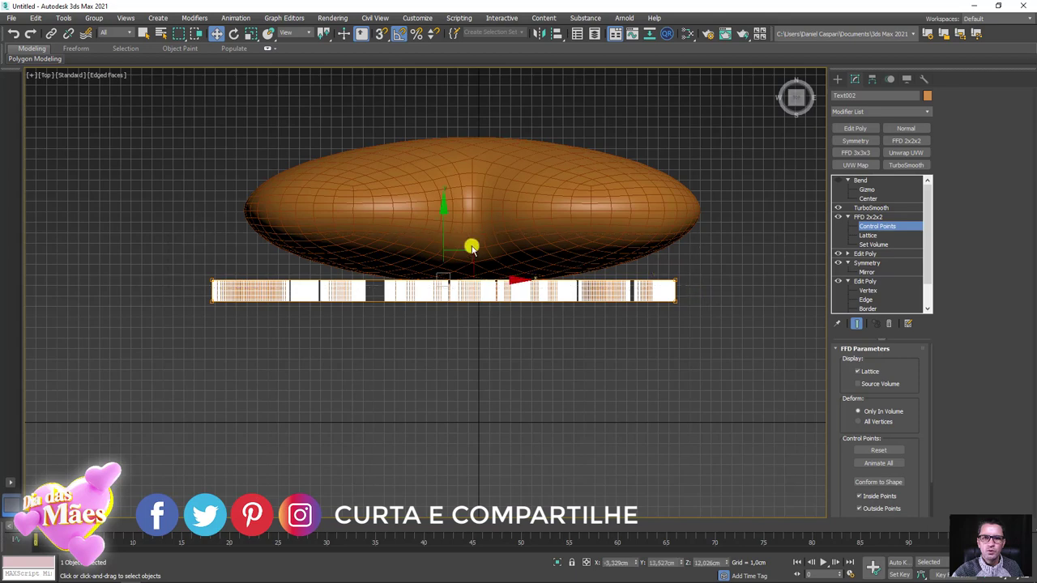
left_click_drag(442, 238, 446, 211)
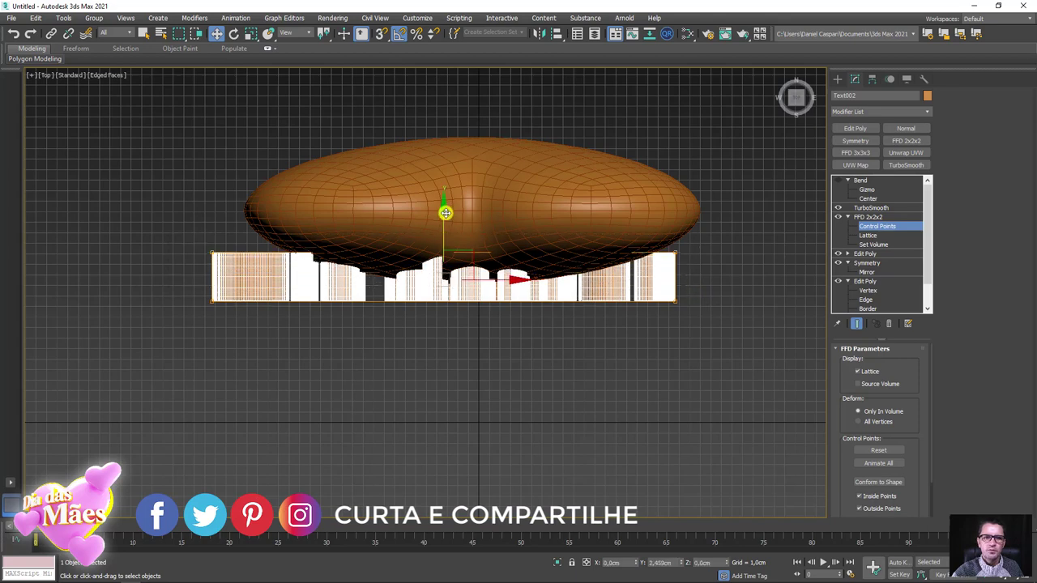
Turn the text's Bend back on so it arcs around the heart.
left_click(872, 208)
left_click(864, 180)
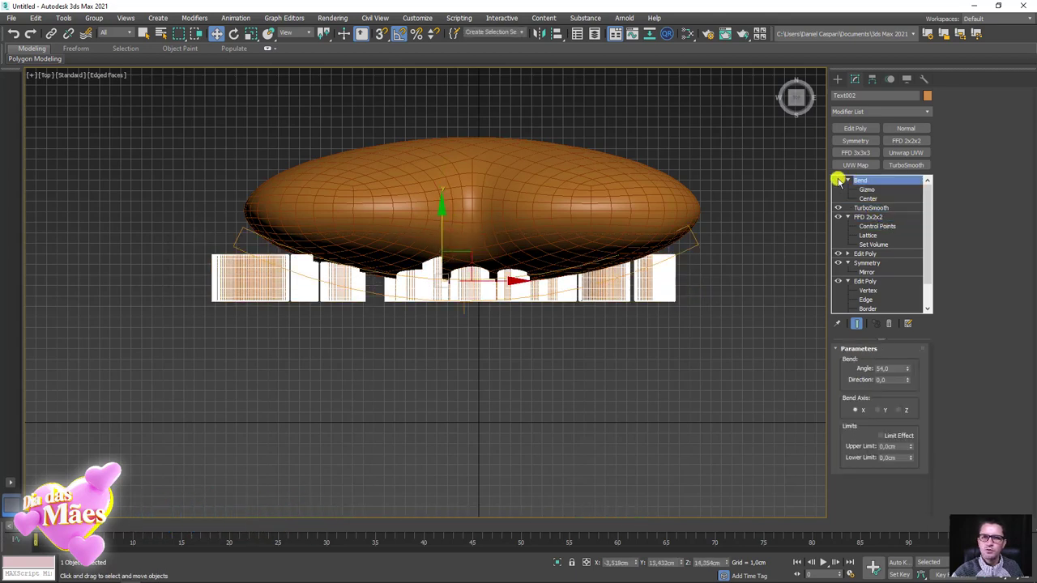
mouse_move(606, 289)
middle_mouse_down("alt")
mouse_move(599, 234)
mouse_move(636, 220)
mouse_move(528, 203)
mouse_move(528, 222)
mouse_move(587, 254)
middle_mouse_up("alt")
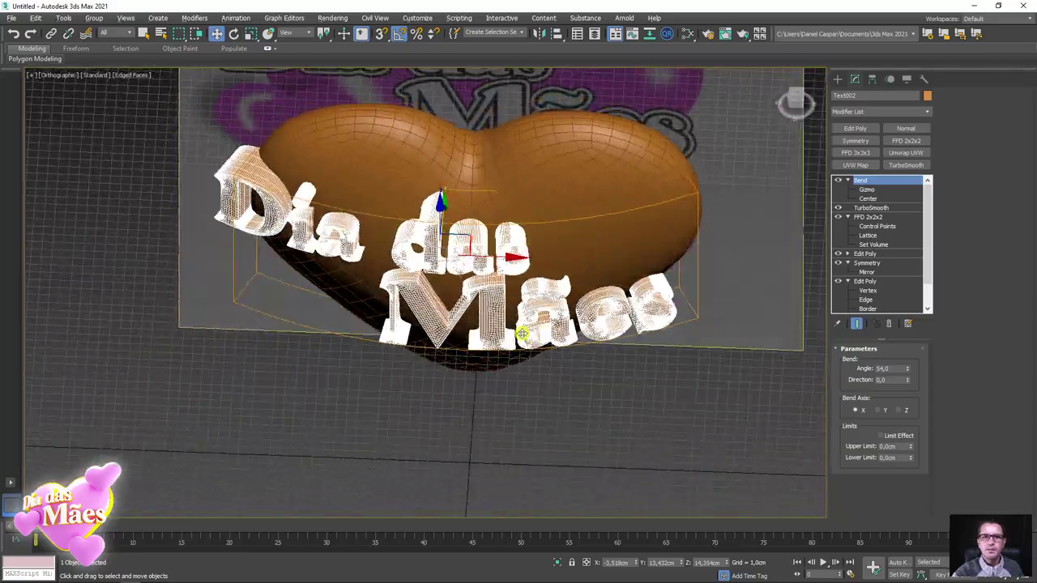
Collapse the text's Bend, FFD 2x2x2, Symmetry and Edit Poly stack entries.
mouse_move(522, 333)
middle_mouse_down("alt")
mouse_move(527, 273)
mouse_move(572, 300)
mouse_move(415, 247)
middle_mouse_up("alt")
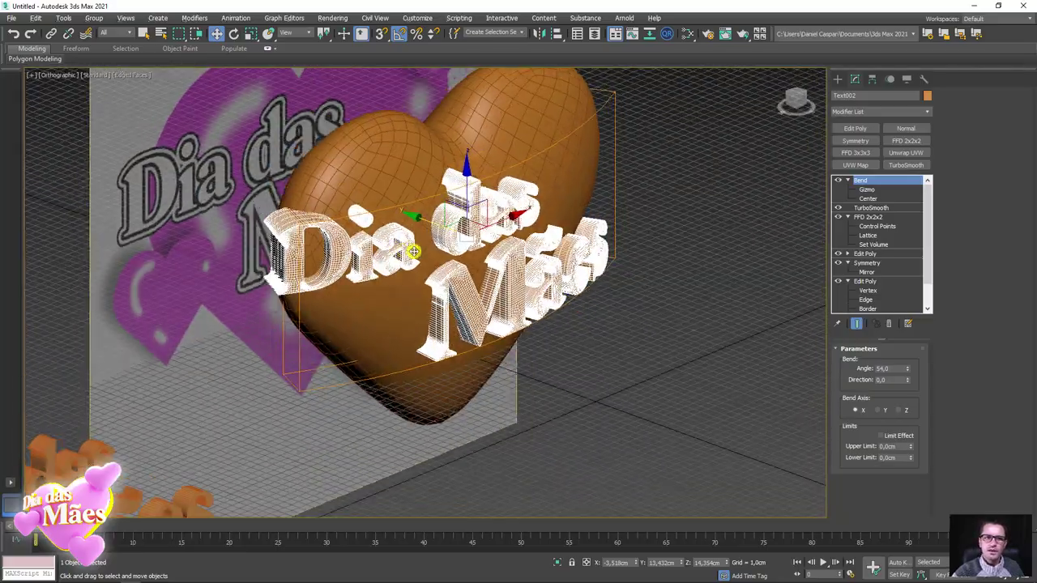
scroll(413, 252, "up", 3)
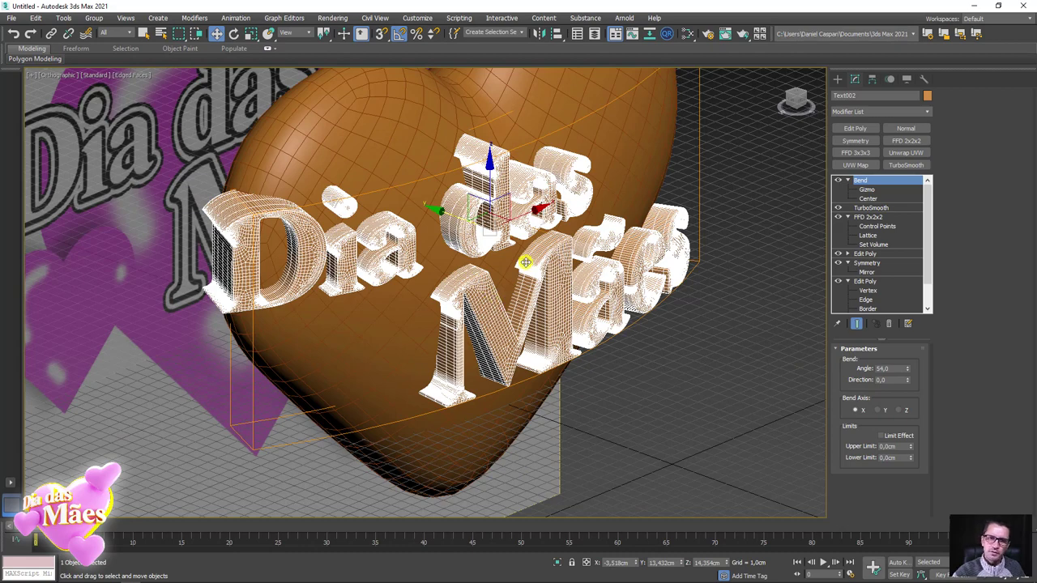
mouse_move(526, 261)
middle_mouse_down("alt")
mouse_move(500, 273)
mouse_move(523, 167)
mouse_move(704, 237)
middle_mouse_up("alt")
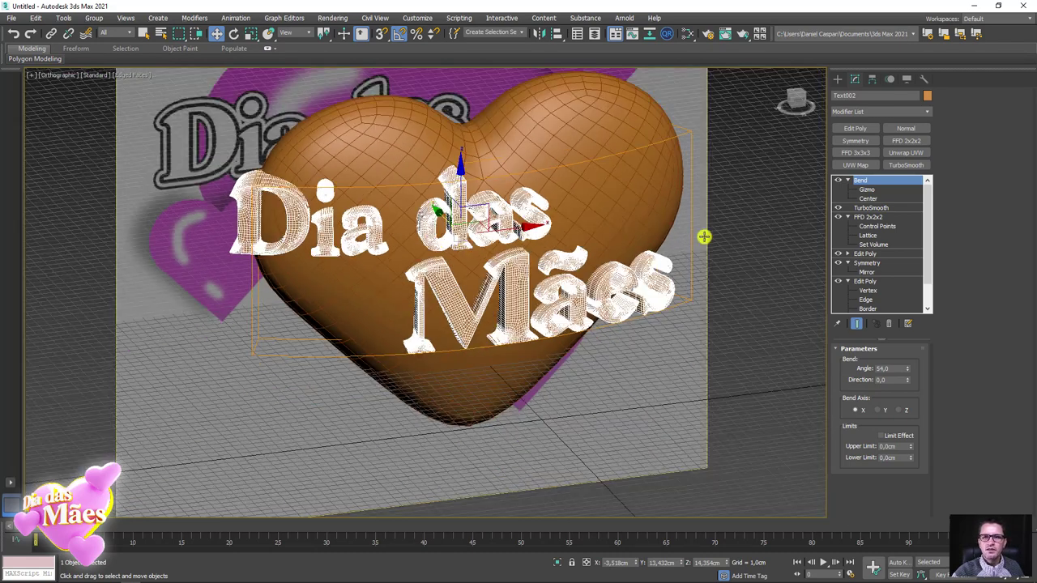
left_click(849, 180)
left_click(847, 198)
left_click(847, 216)
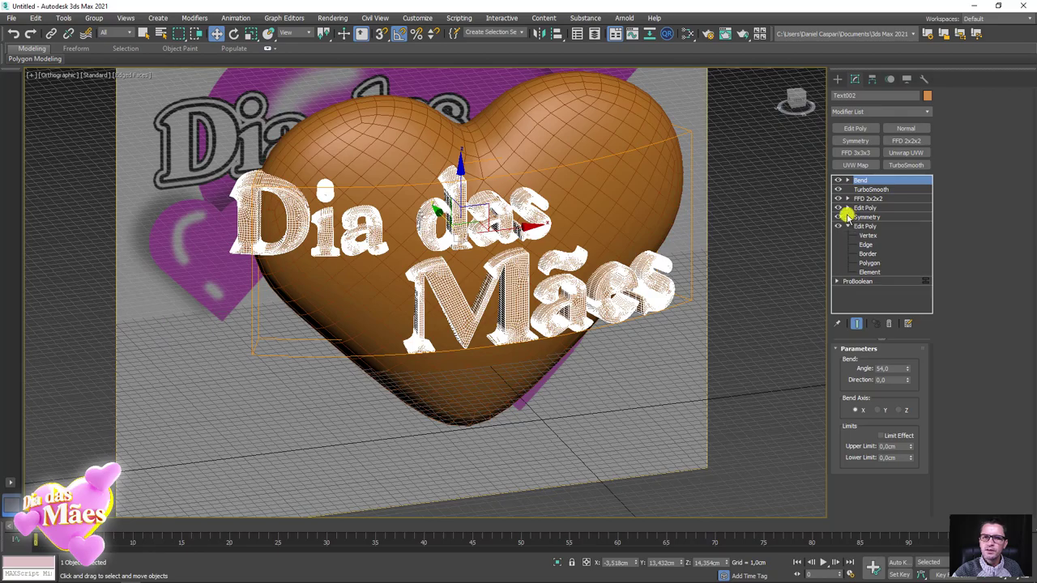
left_click(847, 226)
In Perspective view, Shift-drag the big heart to clone a copy.
middle_click_drag(467, 285, 478, 294, "alt")
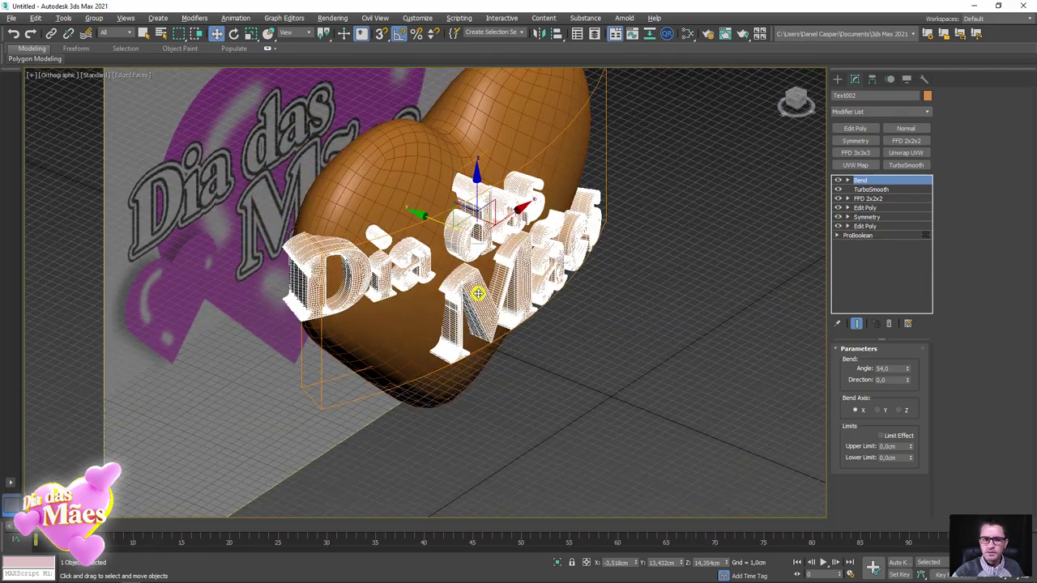
mouse_move(413, 325)
middle_mouse_down("alt")
mouse_move(537, 239)
mouse_move(578, 297)
mouse_move(518, 261)
mouse_move(616, 304)
mouse_move(575, 319)
middle_mouse_up("alt")
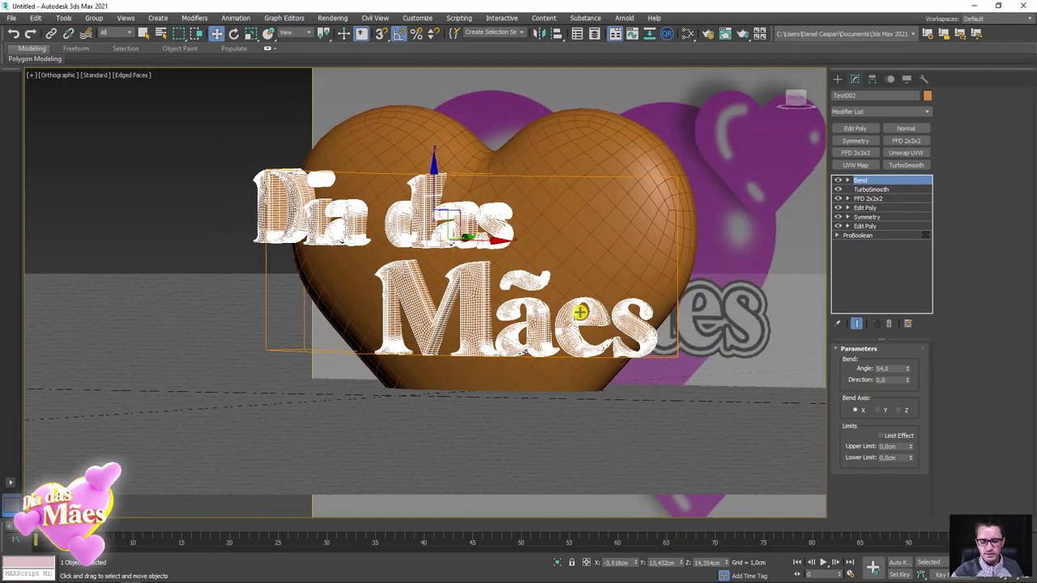
key("p")
scroll(586, 308, "down", 5)
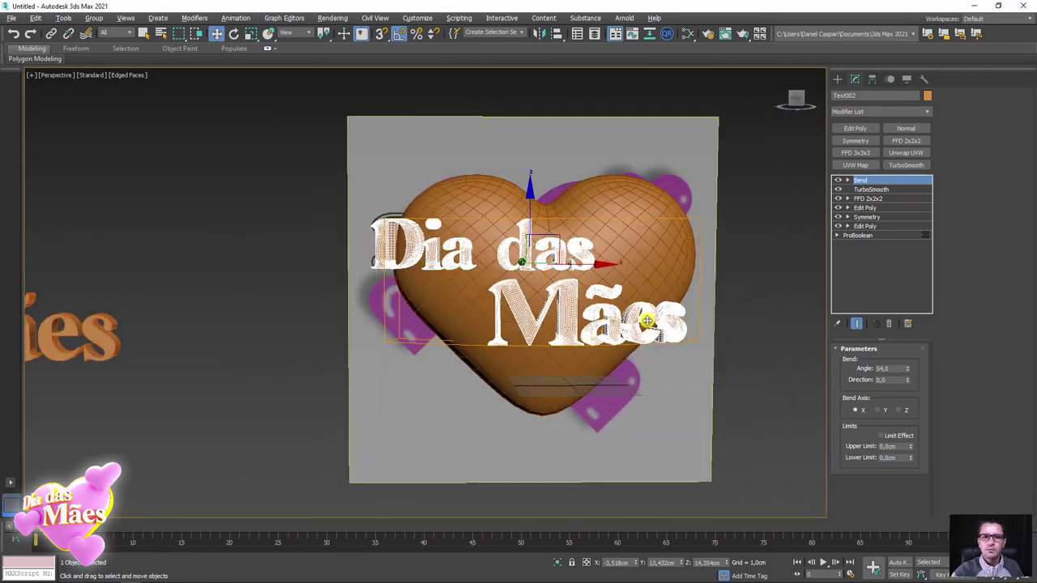
left_click(653, 241)
mouse_move(578, 267)
left_mouse_down("shift")
mouse_move(461, 303)
mouse_move(463, 470)
mouse_move(463, 354)
left_mouse_up("shift")
Confirm the clone, then move and scale it into a small heart at the big heart's left.
left_click(516, 343)
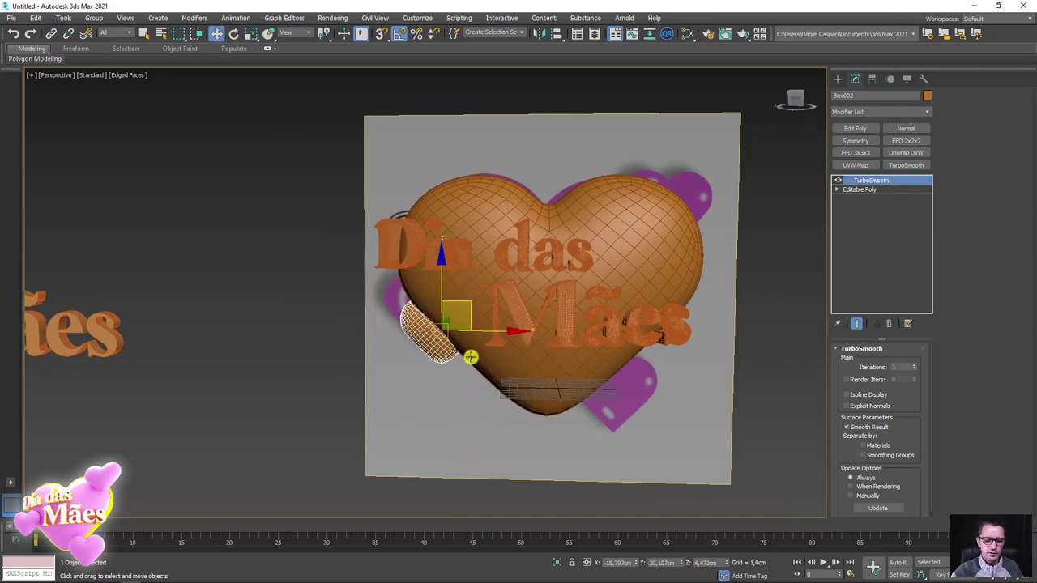
key("f")
scroll(401, 277, "up", 3)
mouse_move(416, 258)
left_mouse_down()
mouse_move(370, 232)
mouse_move(378, 244)
left_mouse_up()
key("e")
key("r")
scroll(379, 244, "down", 2)
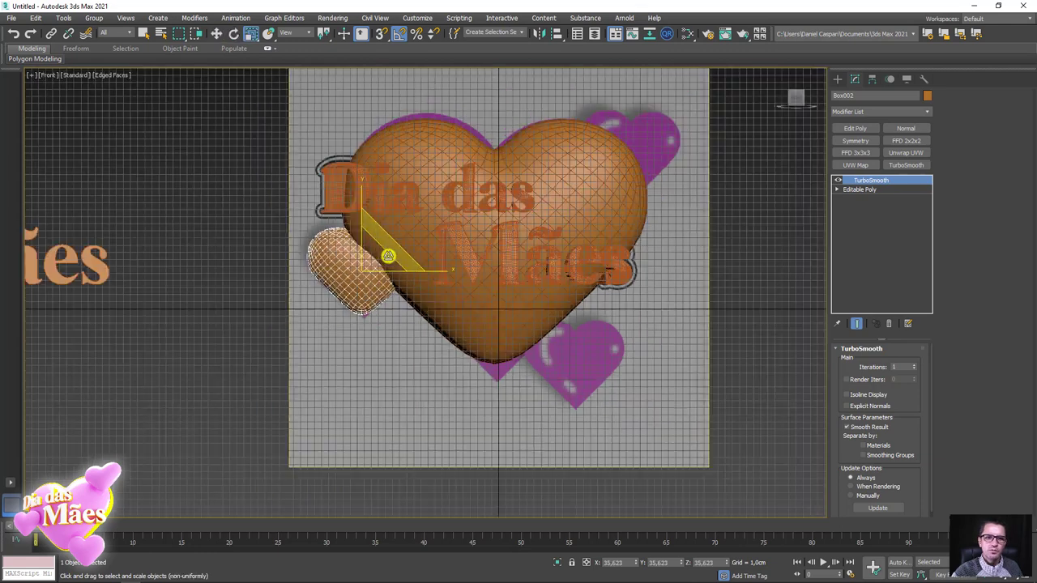
key("w")
Place small hearts at the big heart's bottom right and top right, then select all three.
left_click(500, 292)
mouse_move(556, 307)
left_mouse_down()
mouse_move(601, 333)
mouse_move(660, 147)
left_mouse_up()
left_click(528, 340)
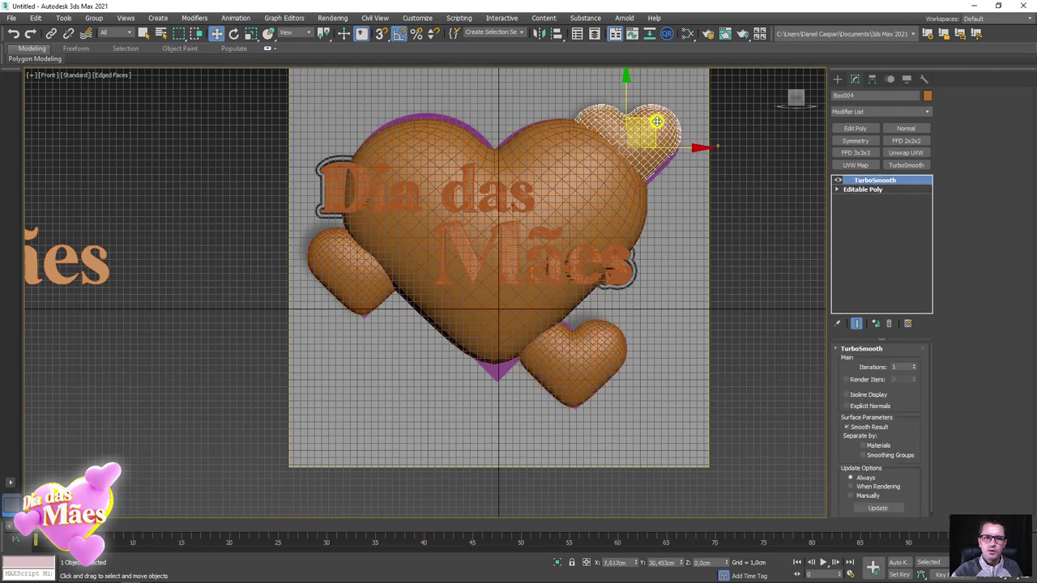
left_click(524, 344)
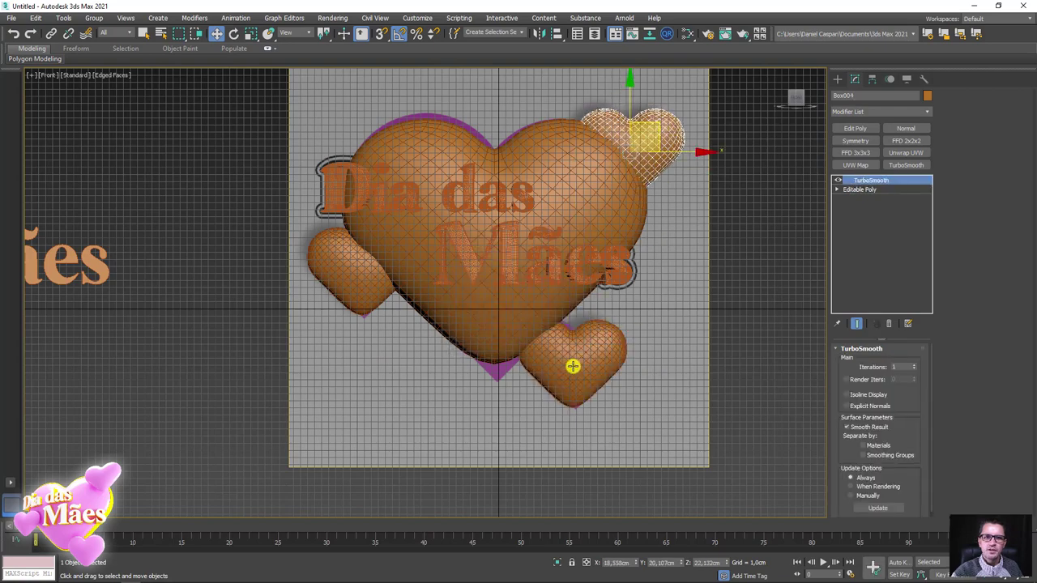
left_click(572, 366, "ctrl")
left_click(364, 287, "ctrl")
mouse_move(381, 283)
middle_mouse_down("alt")
mouse_move(486, 254)
mouse_move(509, 265)
middle_mouse_up("alt")
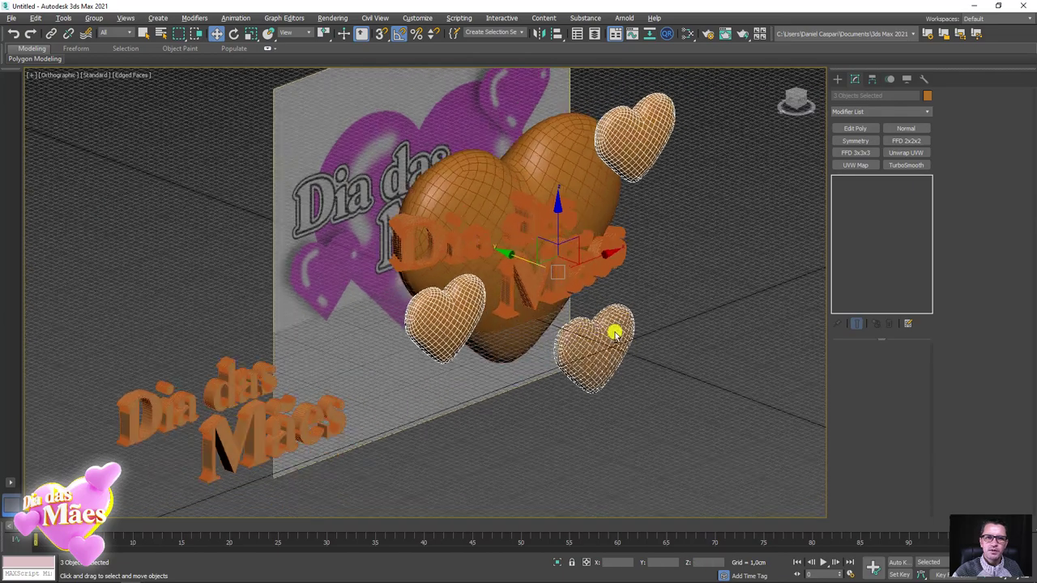
Delete the grey backdrop plane Plane001 through the right-click quad menu.
mouse_move(616, 332)
middle_mouse_down("alt")
mouse_move(572, 319)
mouse_move(584, 346)
middle_mouse_up("alt")
scroll(551, 322, "down", 5)
scroll(586, 346, "up", 2)
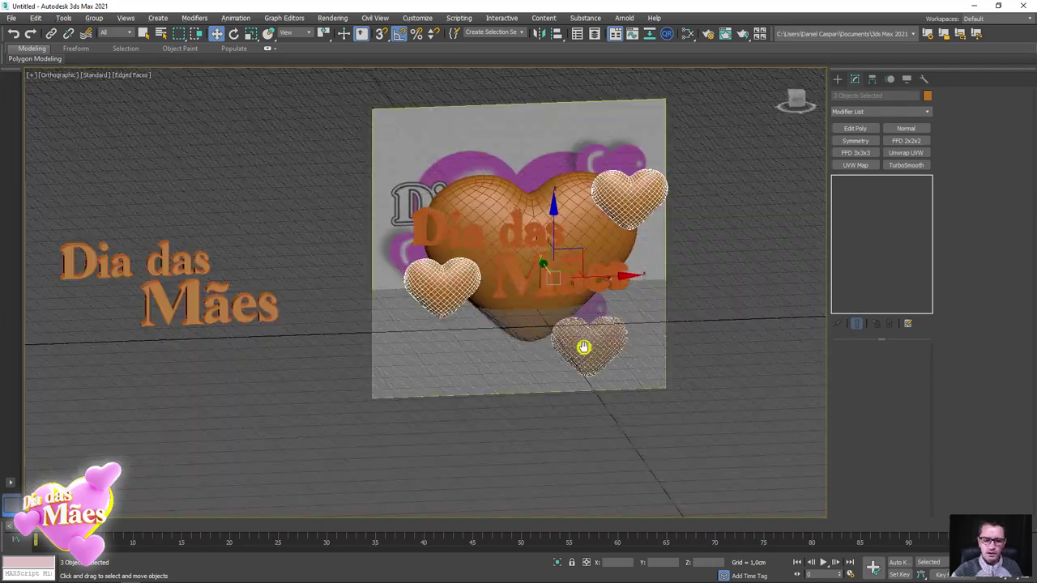
key("p")
scroll(640, 336, "up", 3)
left_click(674, 298)
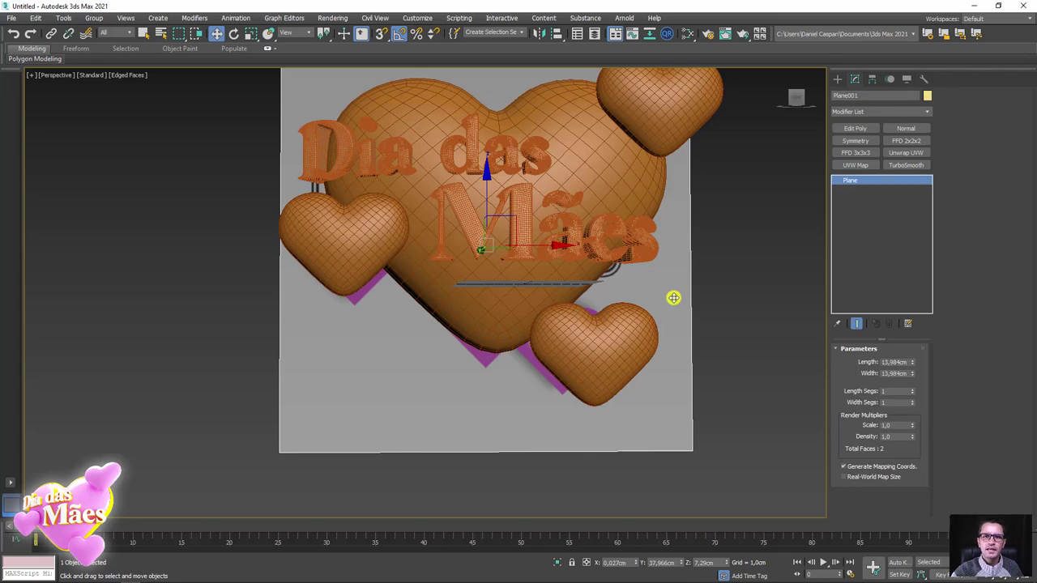
right_click(673, 297)
left_click(701, 252)
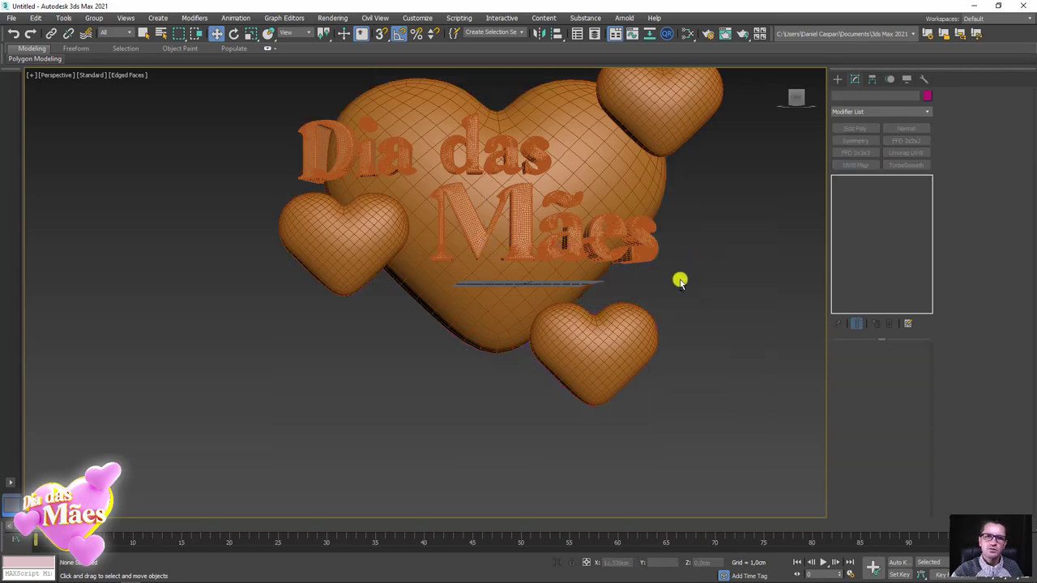
mouse_move(679, 282)
middle_mouse_down("alt")
mouse_move(662, 280)
mouse_move(676, 336)
mouse_move(667, 377)
mouse_move(609, 359)
mouse_move(605, 348)
mouse_move(613, 354)
mouse_move(569, 350)
mouse_move(555, 361)
middle_mouse_up("alt")
left_click(688, 36)
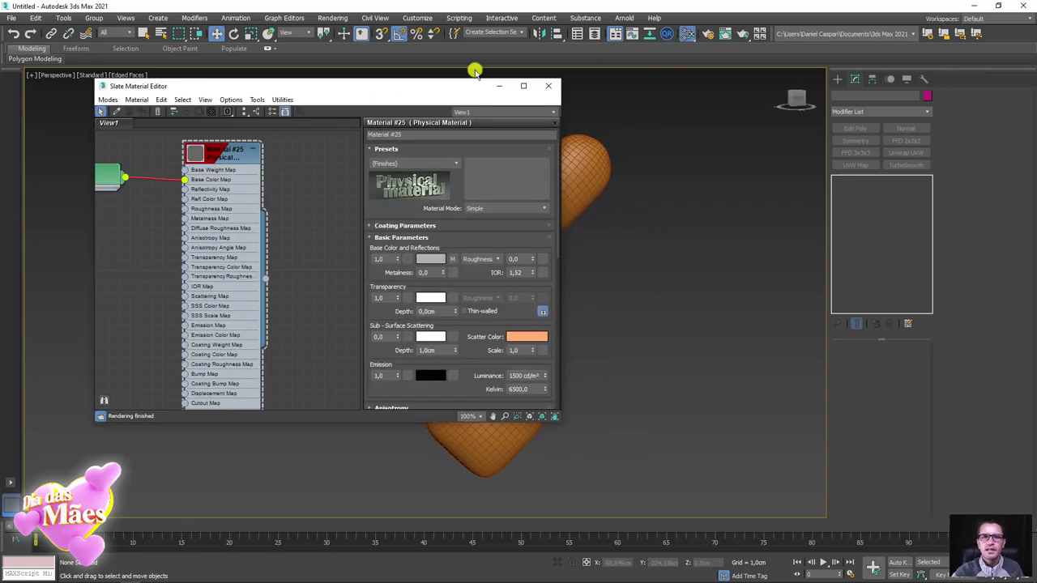
left_click_drag(372, 89, 726, 151)
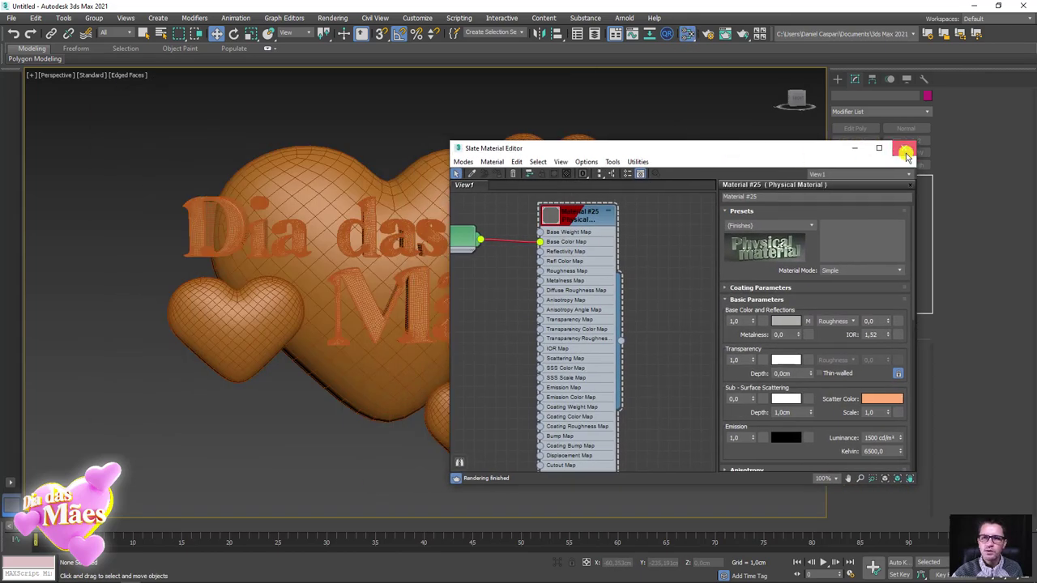
left_click(906, 150)
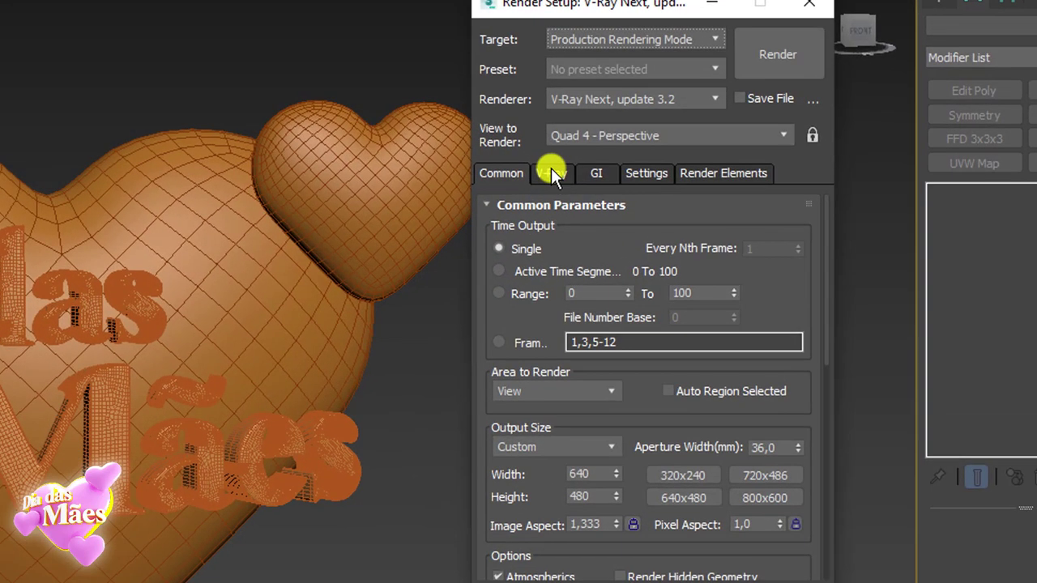
left_click(551, 170)
left_click(525, 173)
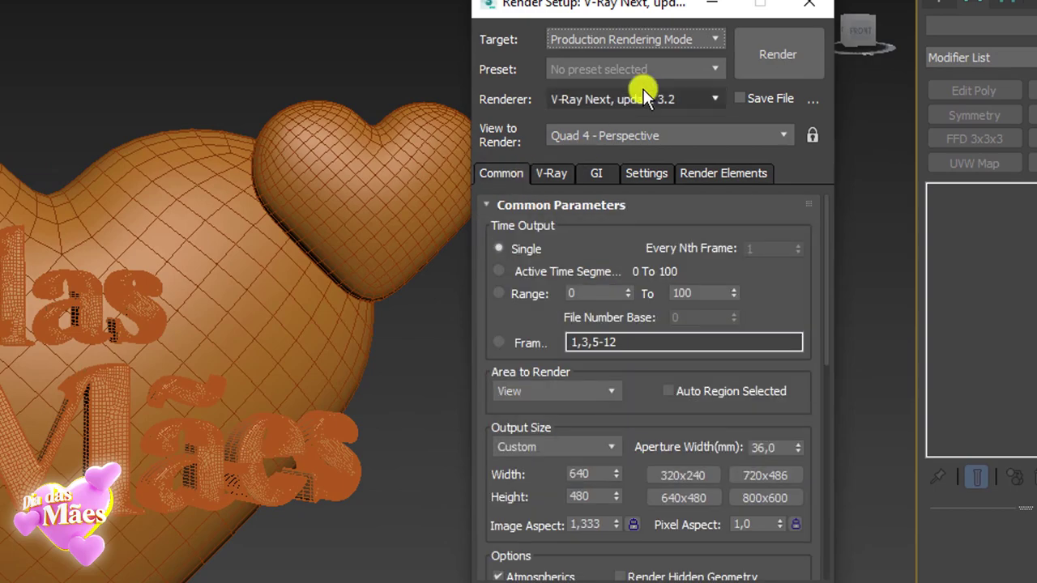
left_click(607, 101)
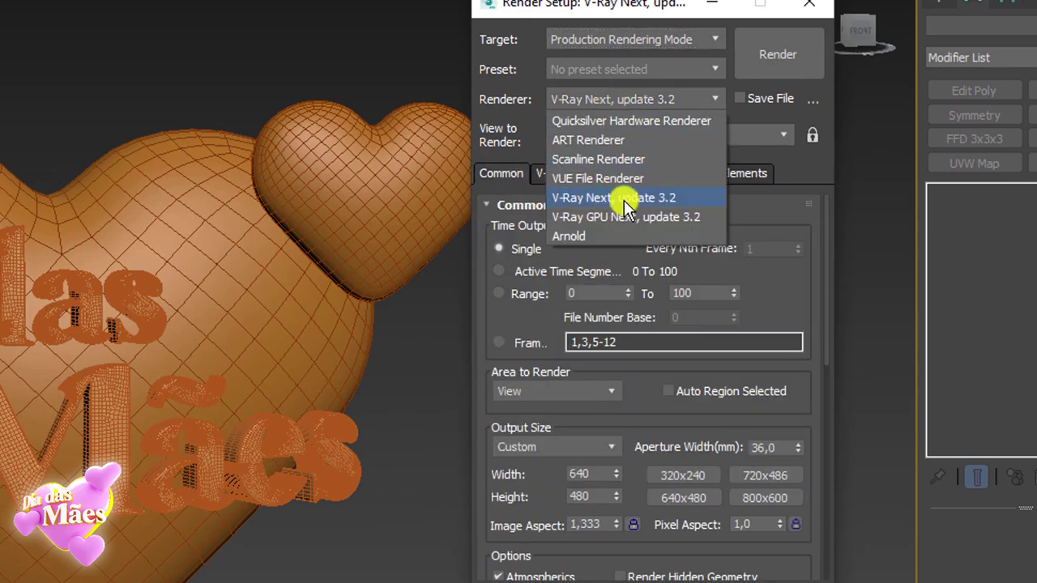
left_click(624, 200)
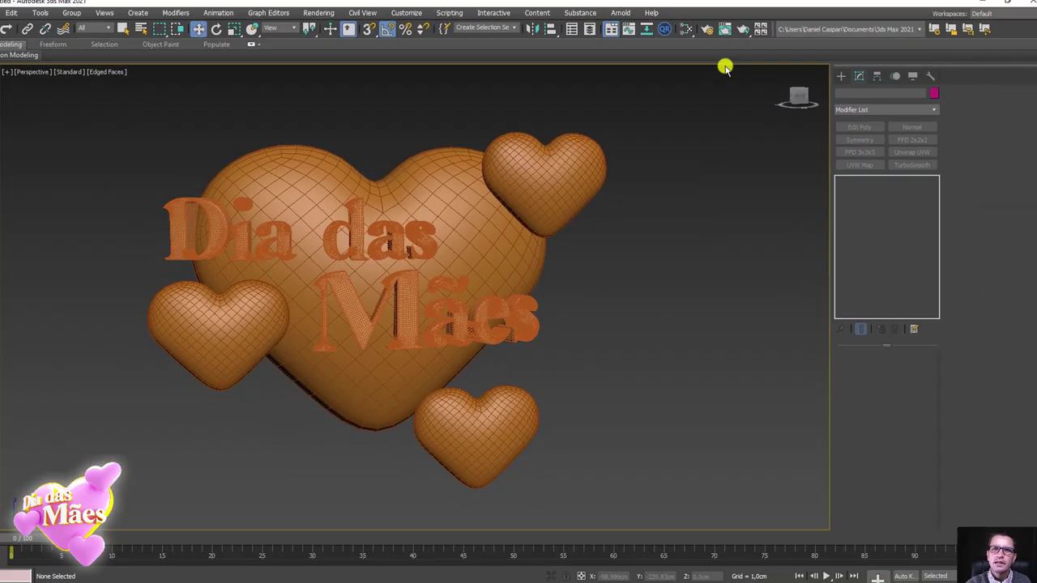
Open the Slate Material Editor and delete the old physical material nodes.
left_click(687, 34)
left_click_drag(666, 158, 793, 145)
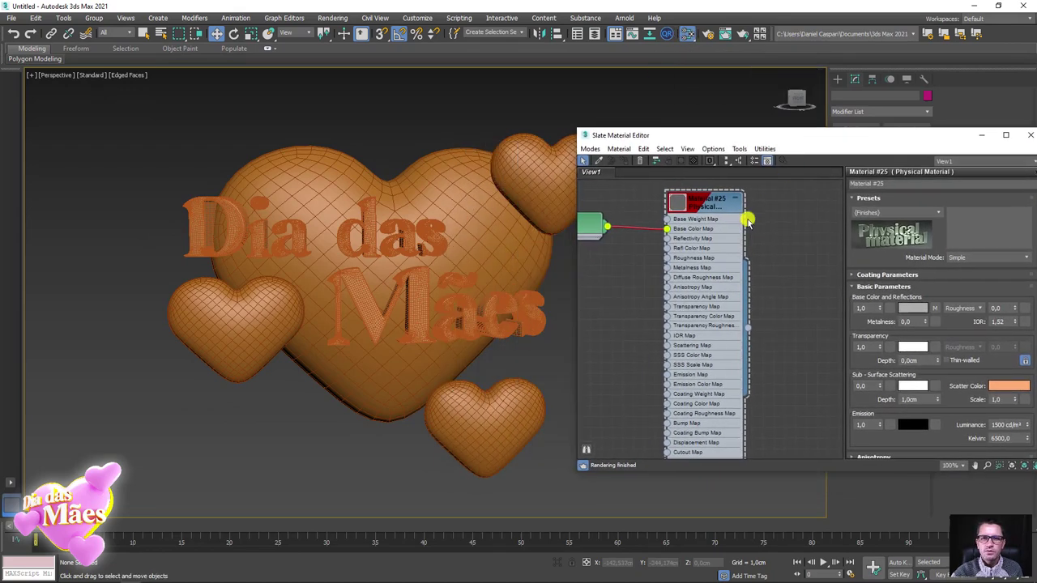
scroll(640, 233, "down", 5)
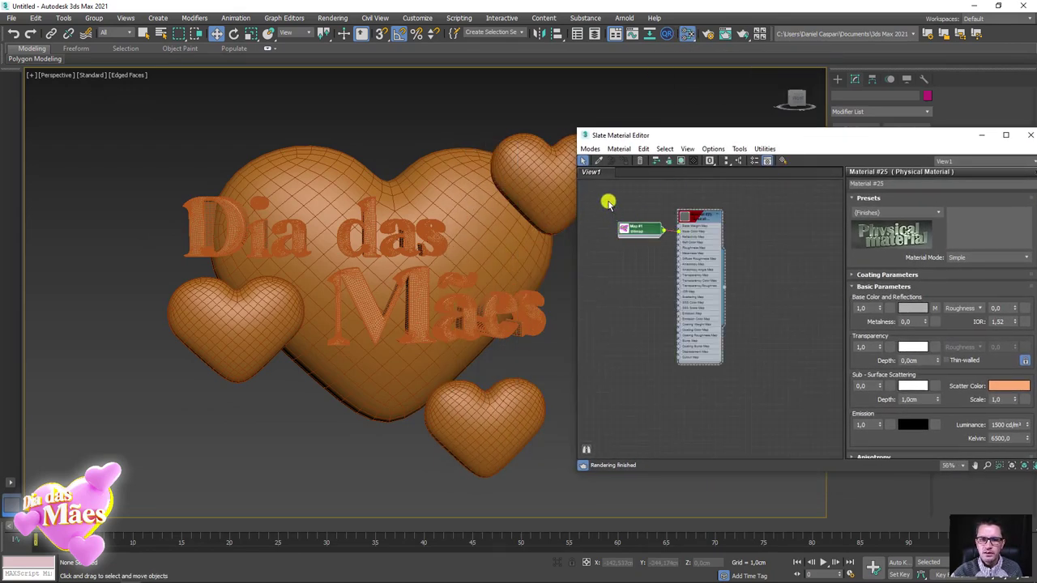
left_click_drag(609, 202, 745, 409)
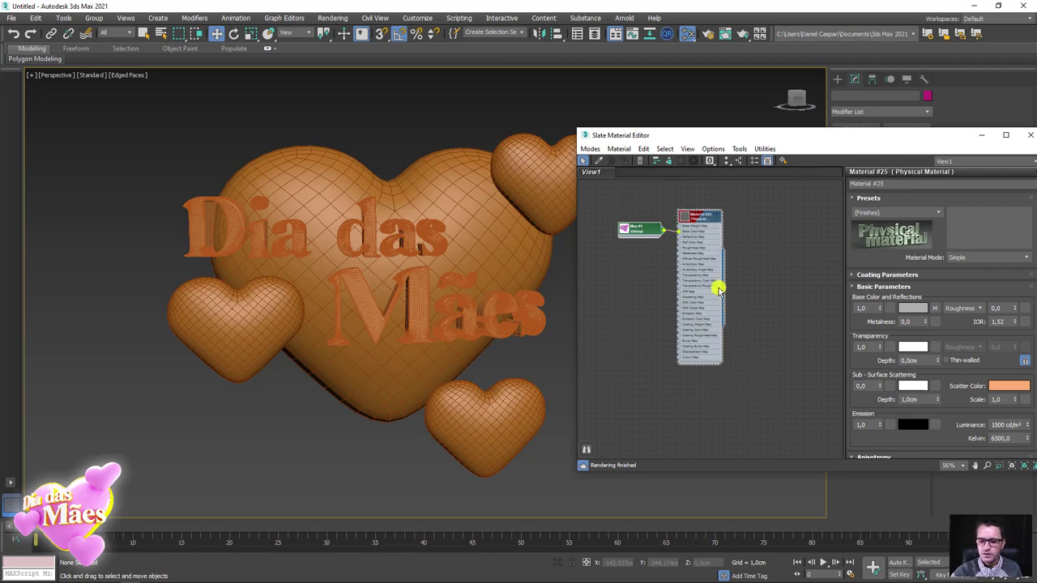
key("Delete")
mouse_move(805, 142)
left_mouse_down()
mouse_move(775, 102)
mouse_move(714, 95)
left_mouse_up()
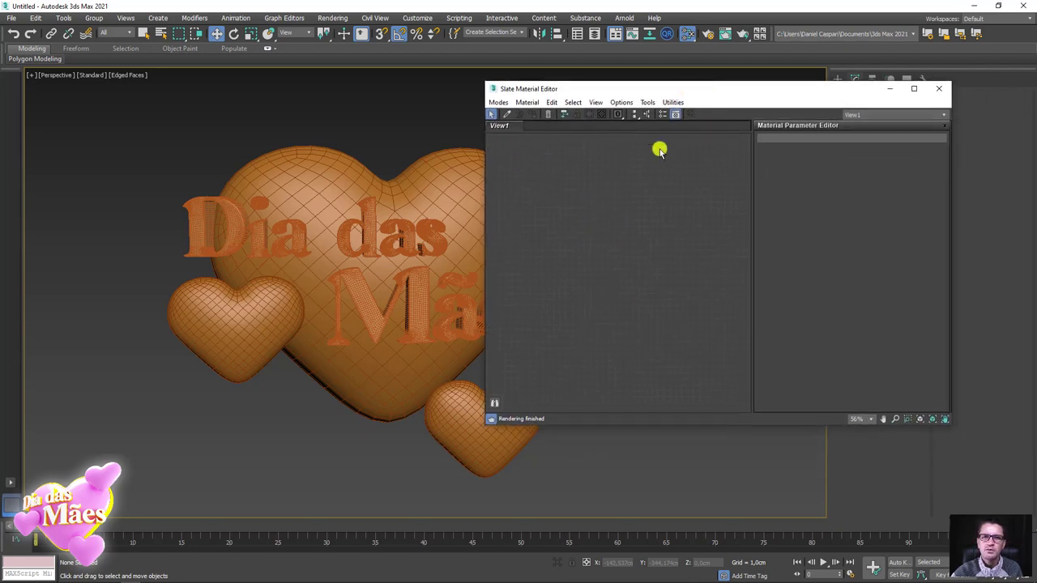
Create a new V-Ray VRayMtl node, Material #26, and collapse it to its header.
right_click(561, 177)
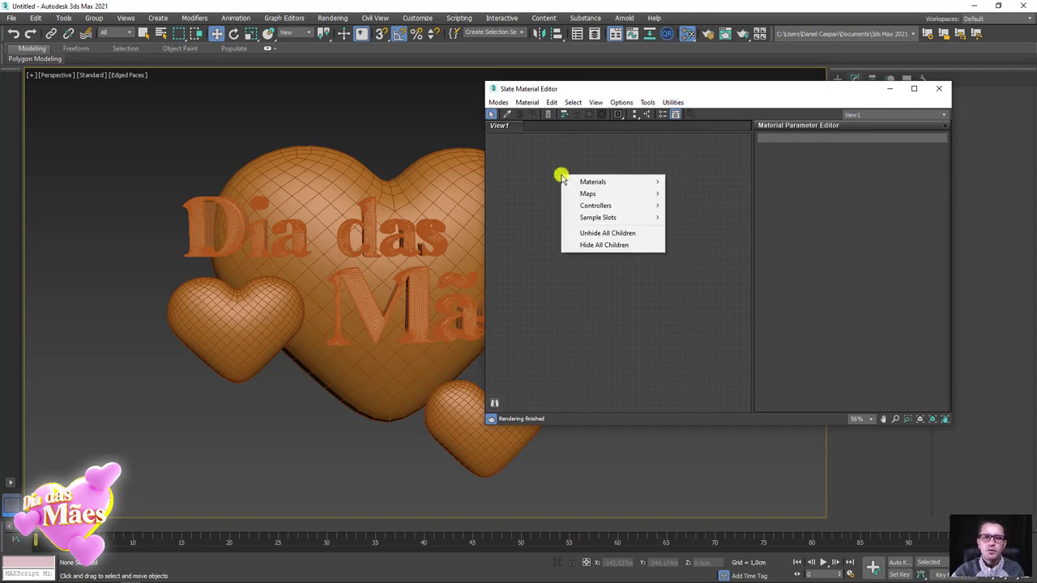
mouse_move(611, 182)
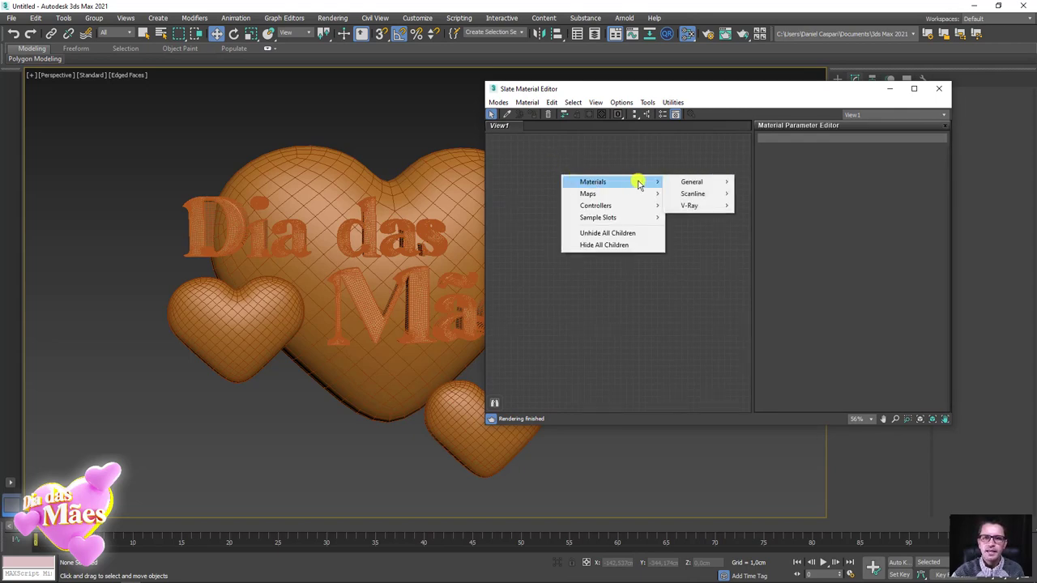
mouse_move(690, 205)
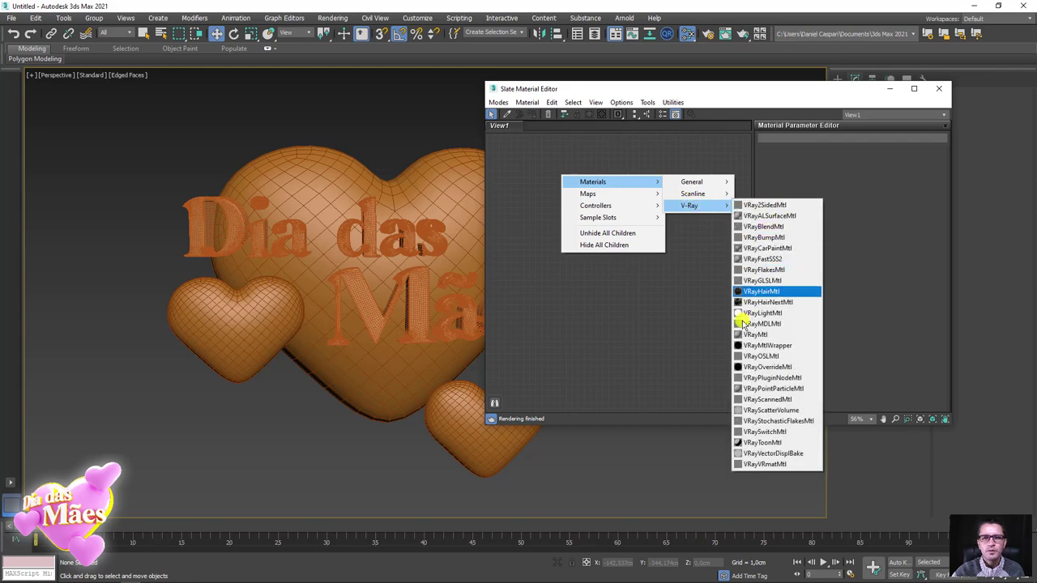
left_click(762, 335)
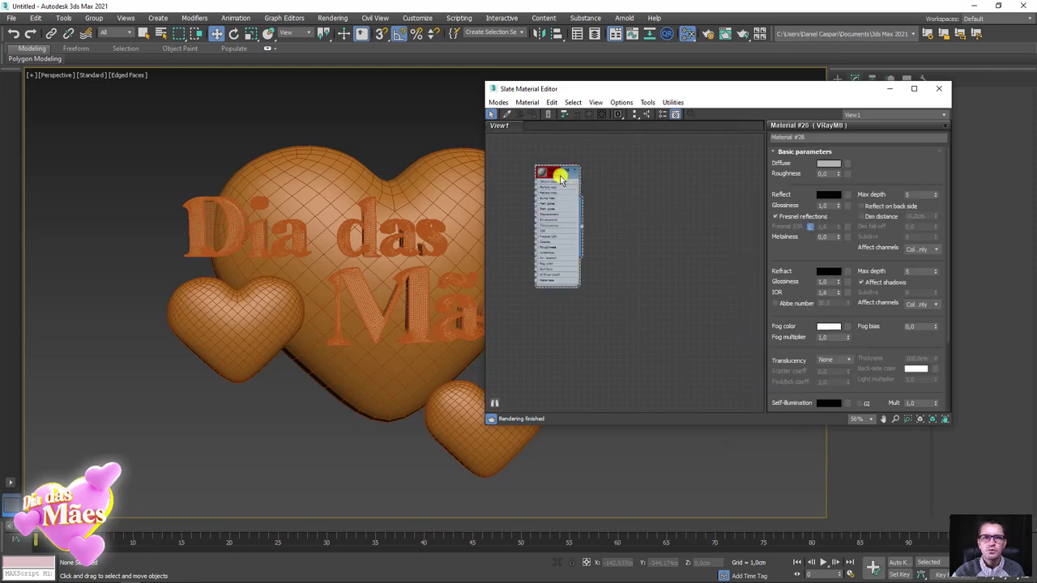
left_click_drag(561, 178, 591, 177)
scroll(598, 178, "up", 3)
left_click(610, 170)
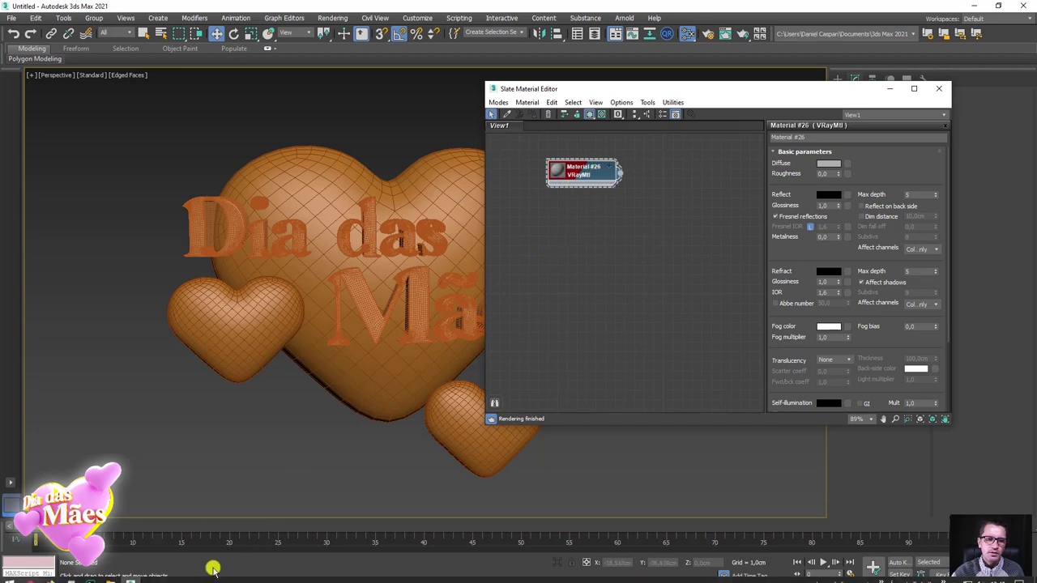
mouse_move(128, 574)
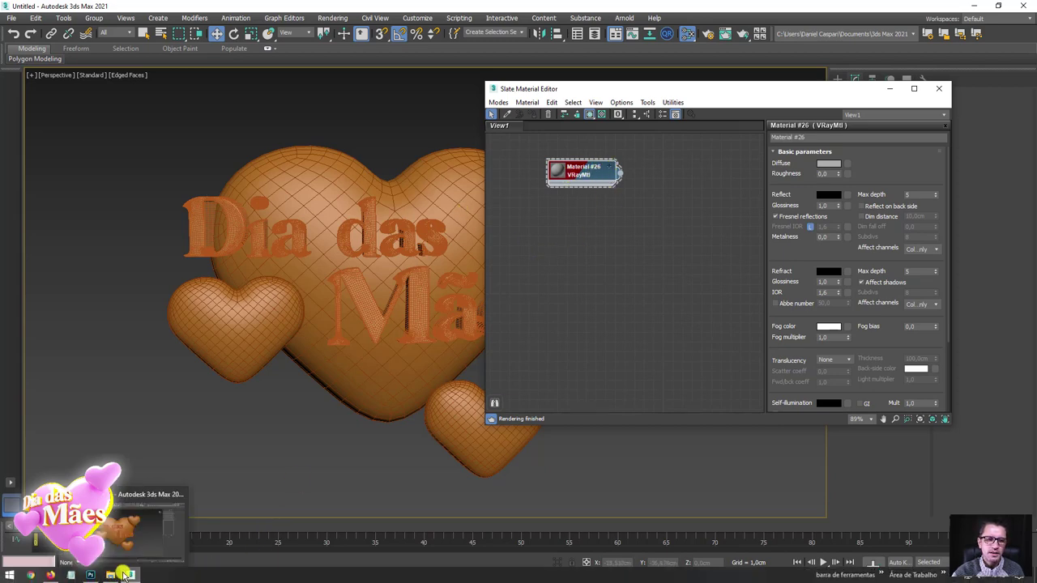
left_click(91, 576)
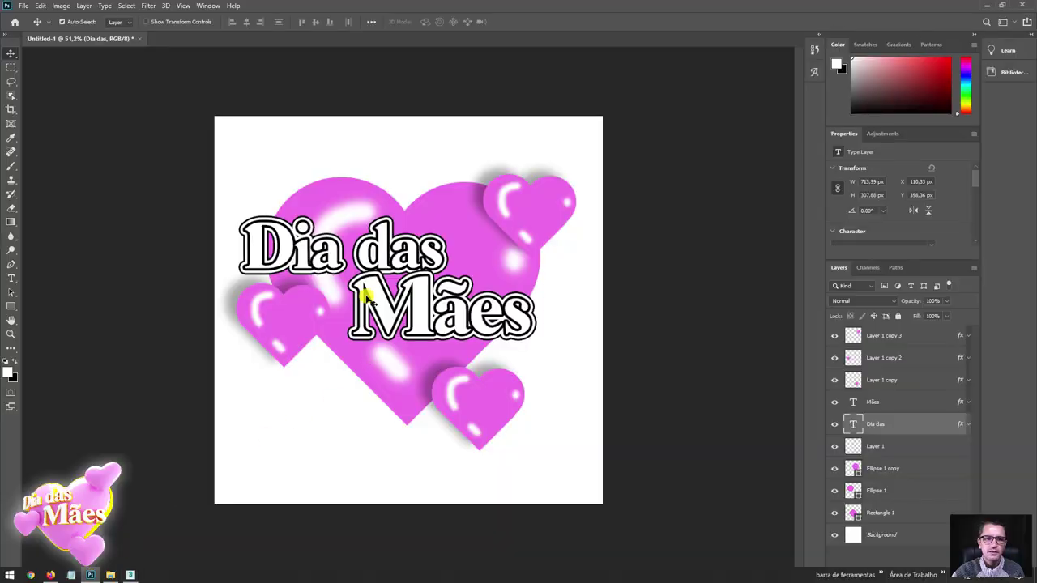
left_click(991, 8)
left_click_drag(607, 182, 676, 195)
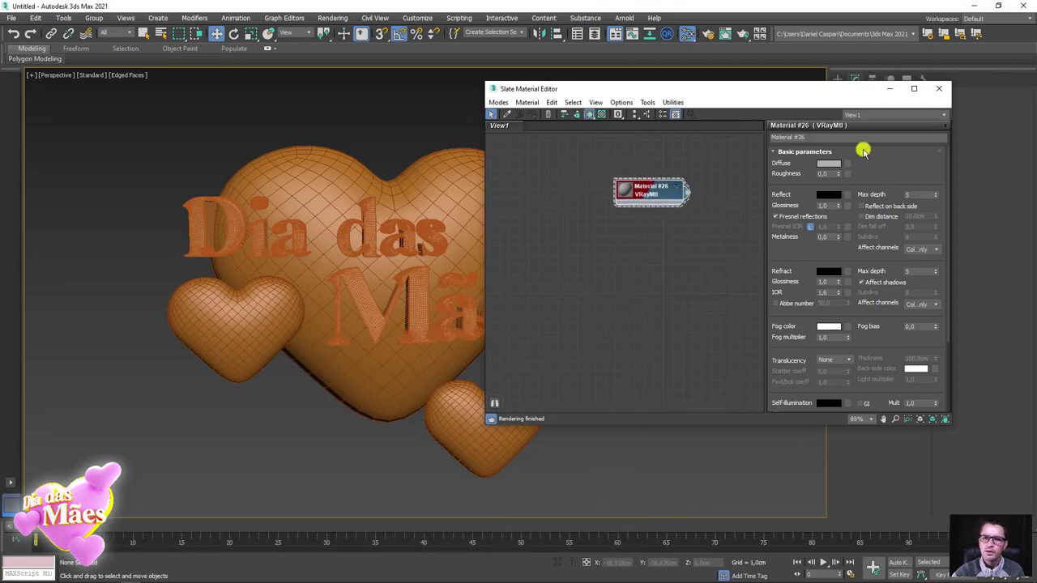
Raise the diffuse saturation to make Material #26 bright pink.
left_click(828, 163)
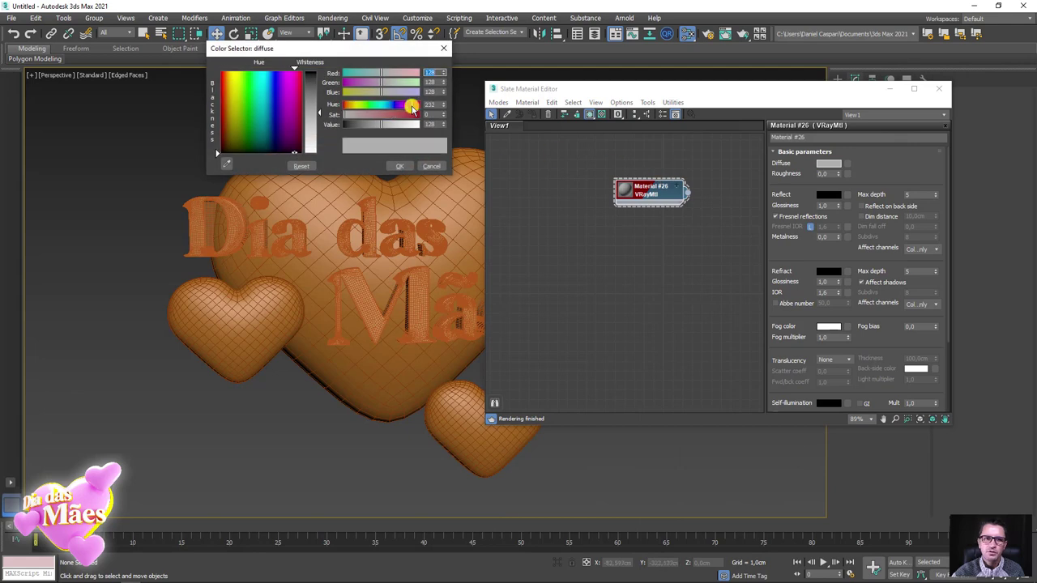
mouse_move(393, 114)
left_mouse_down()
mouse_move(409, 109)
mouse_move(419, 124)
mouse_move(392, 119)
left_mouse_up()
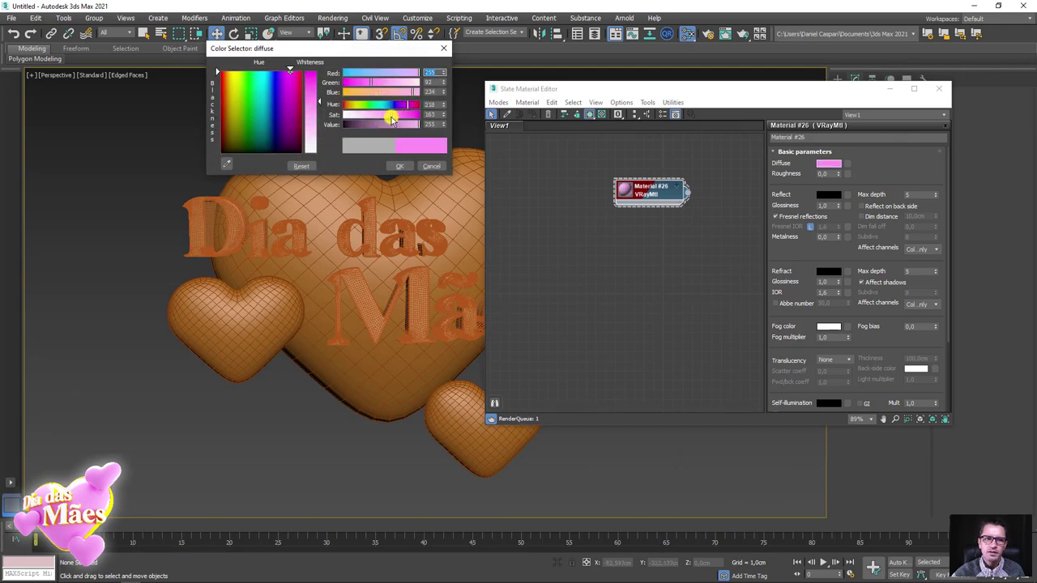
left_click(399, 166)
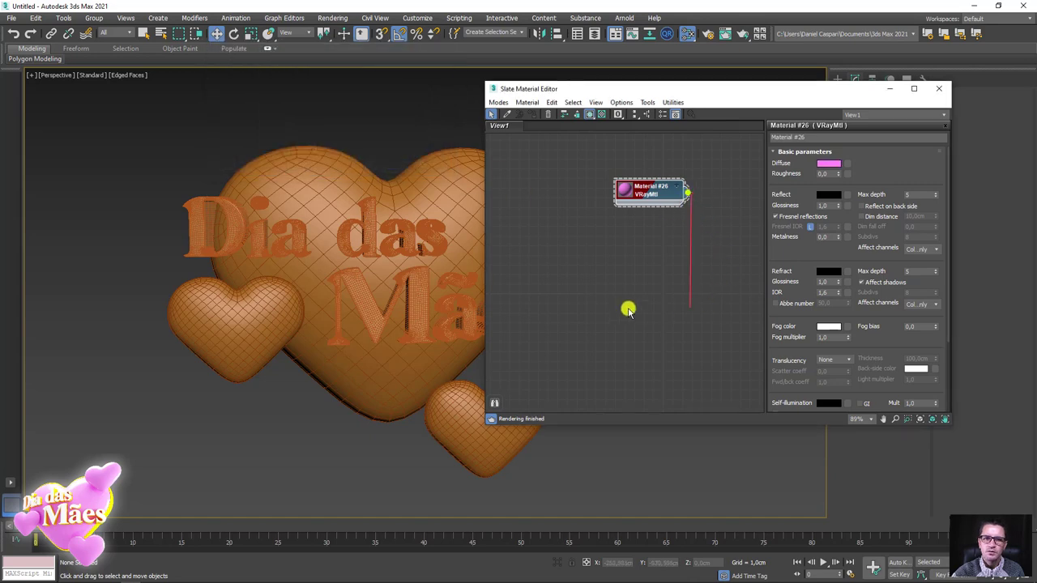
Assign pink Material #26 to the big heart and the three selected small hearts.
left_click_drag(628, 311, 460, 190)
left_click(266, 325)
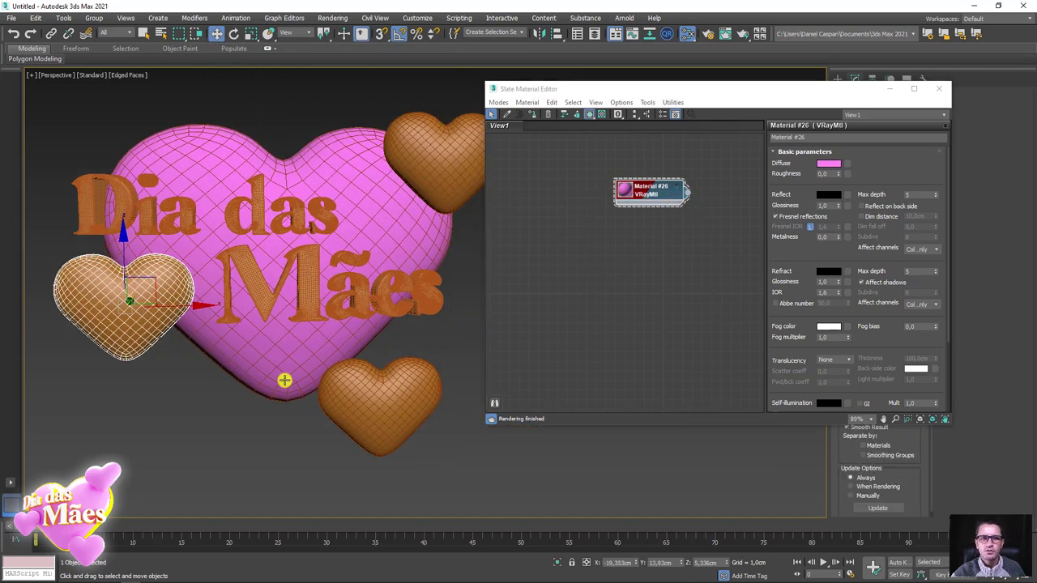
left_click(399, 417, "ctrl")
left_click(467, 163, "ctrl")
left_click_drag(690, 196, 436, 263)
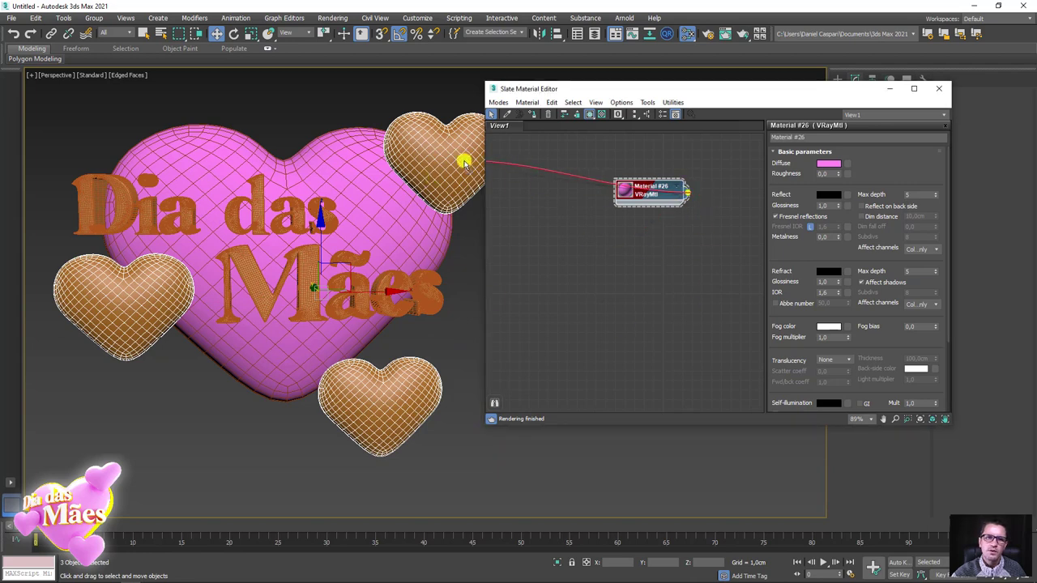
left_click_drag(465, 162, 467, 166)
left_click(498, 318)
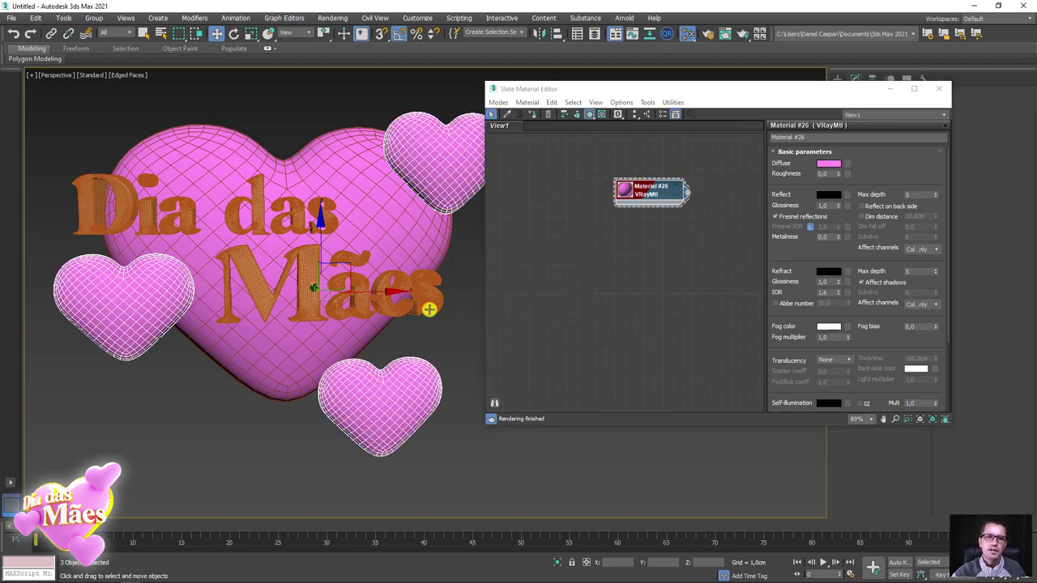
Select the 'Dia das Mães' text and check the Photoshop reference image.
left_click(401, 304)
left_click(635, 247)
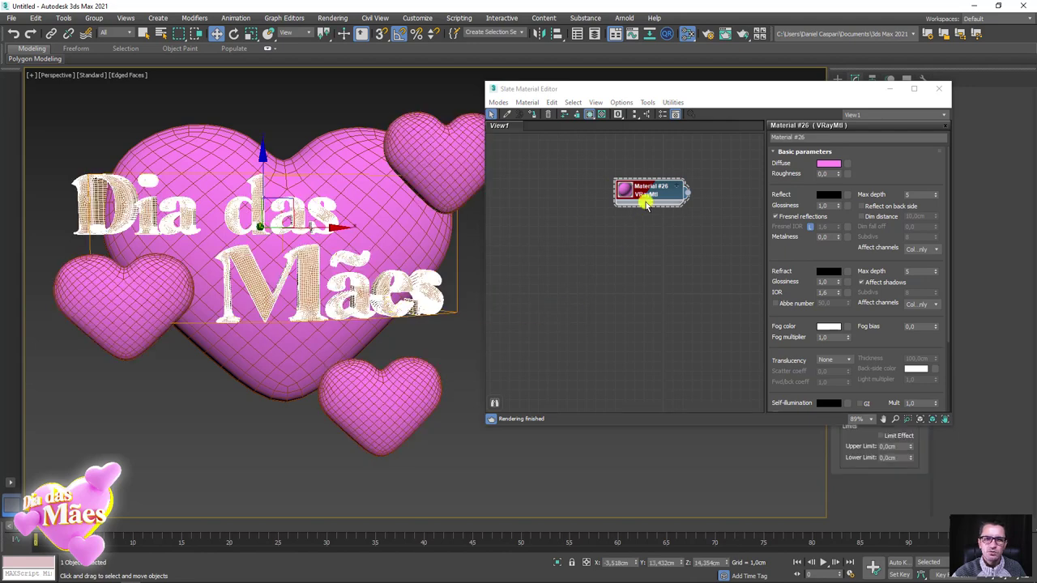
left_click_drag(646, 204, 617, 175)
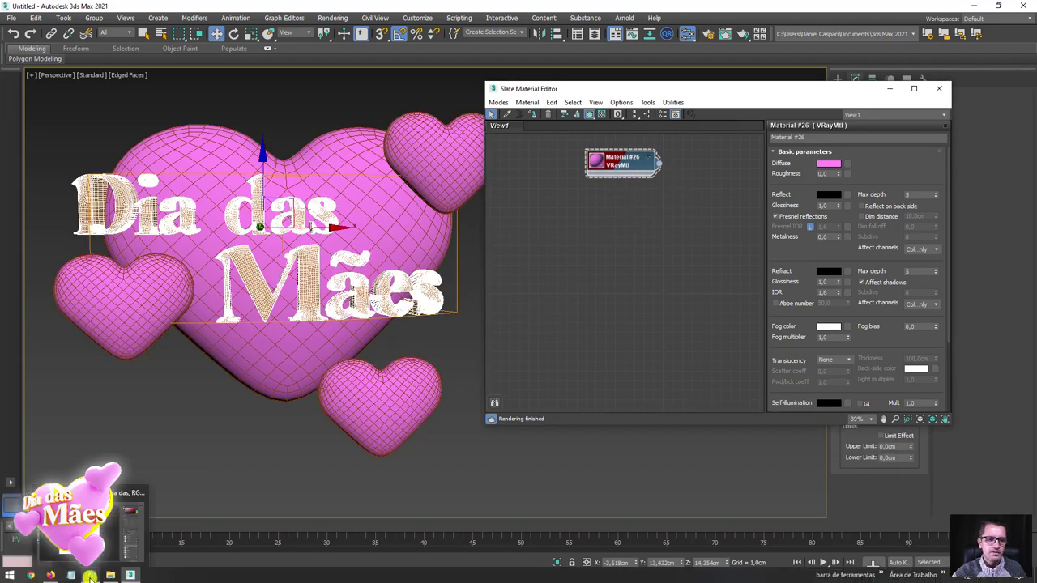
left_click(90, 575)
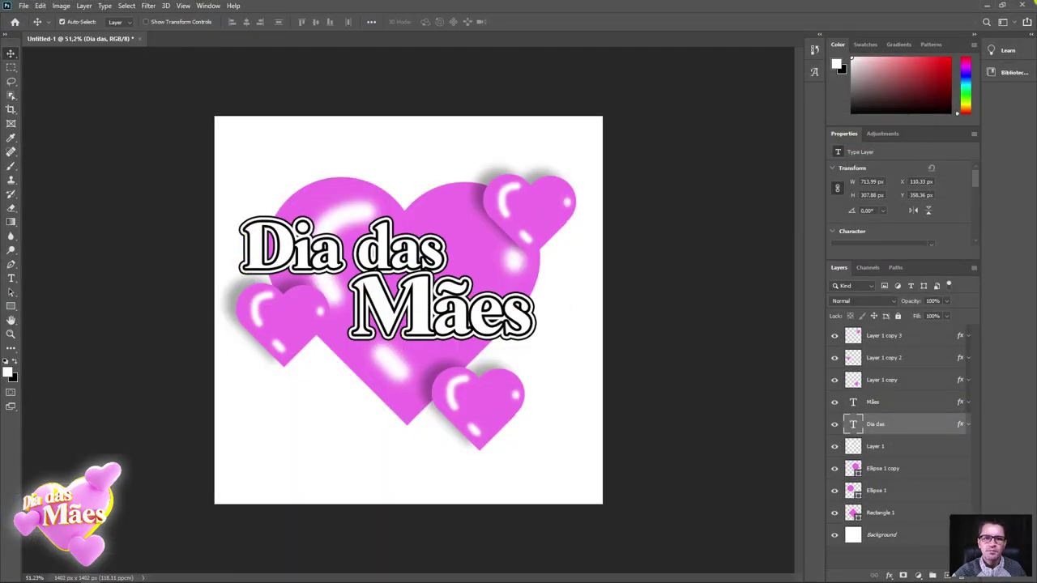
left_click(988, 6)
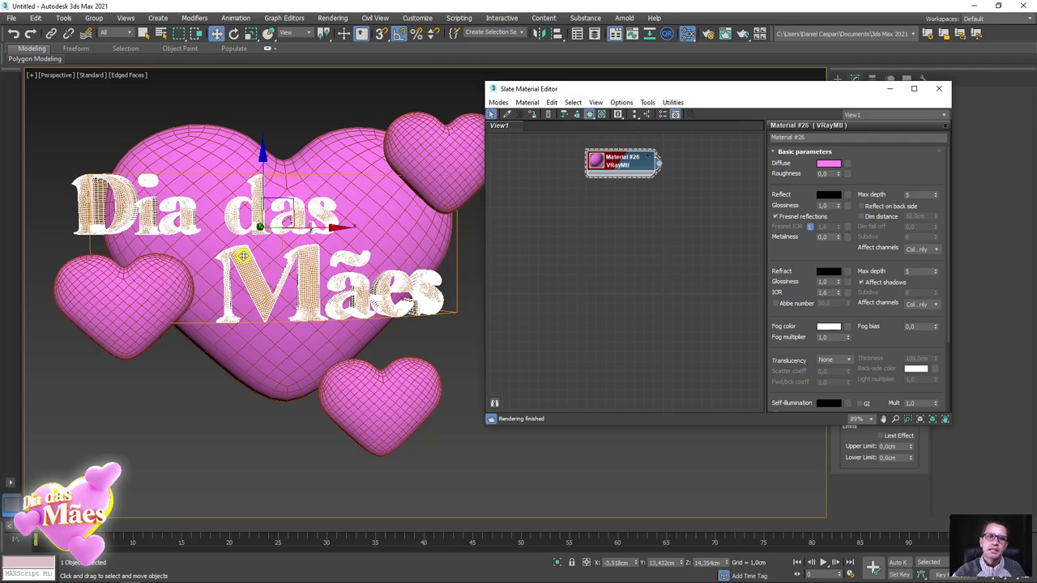
Toggle the Bend modifier in the text's modifier stack.
middle_click_drag(242, 256, 341, 260, "alt")
left_click(889, 89)
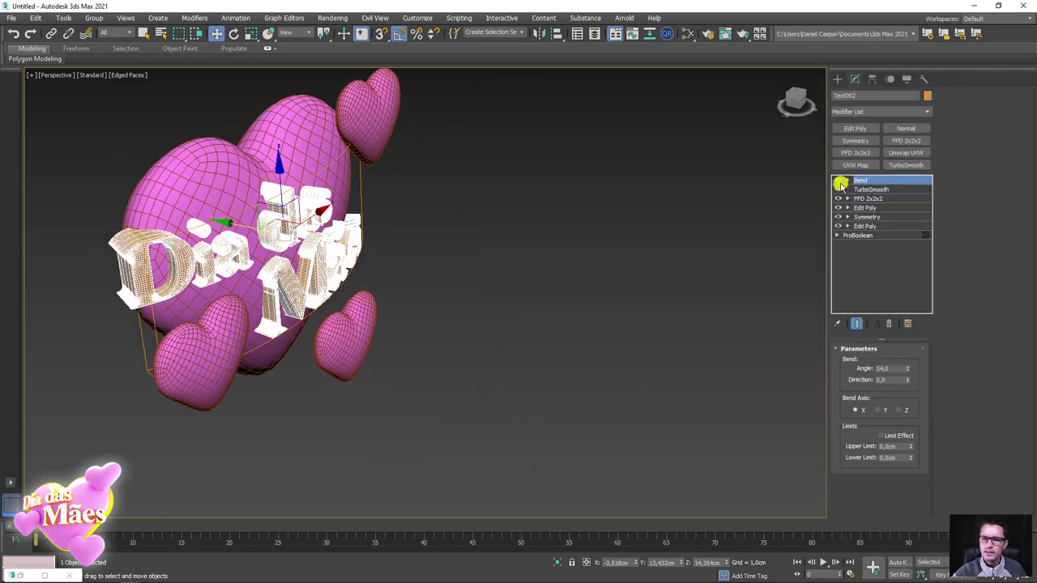
left_click(838, 180)
Shift-drag the 'Dia das Mães' text to the right to clone a copy.
mouse_move(457, 261)
middle_mouse_down("alt")
mouse_move(522, 337)
mouse_move(468, 308)
mouse_move(452, 269)
mouse_move(498, 250)
mouse_move(512, 264)
middle_mouse_up("alt")
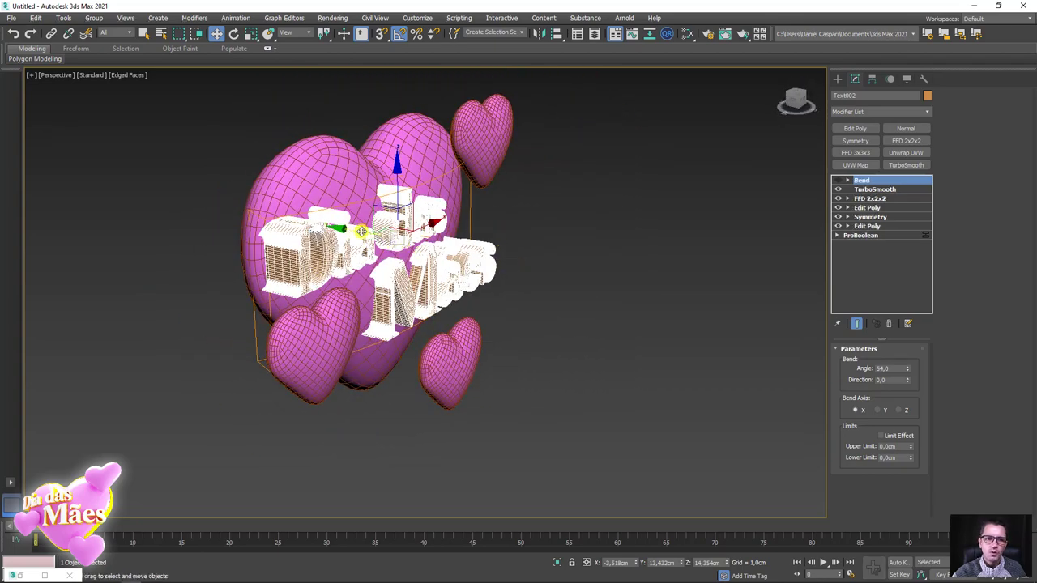
left_click_drag(355, 227, 645, 259, "shift")
key("Return")
middle_click_drag(569, 324, 727, 289, "alt")
Switch off TurboSmooth on the straight text copy, viewed from the top.
left_click(887, 324)
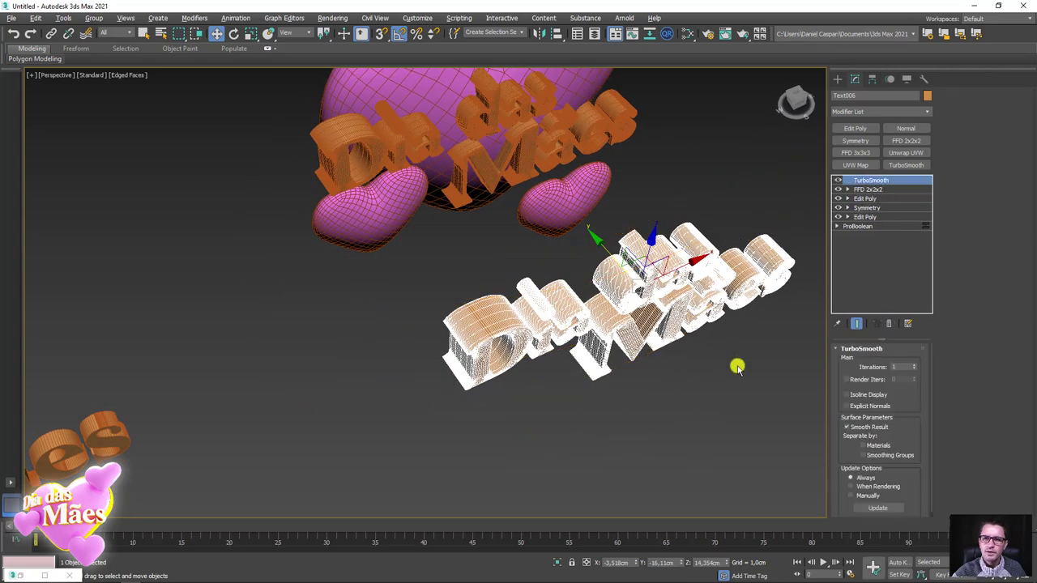
mouse_move(736, 365)
middle_mouse_down("alt")
mouse_move(666, 402)
mouse_move(567, 389)
middle_mouse_up("alt")
scroll(598, 298, "up", 3)
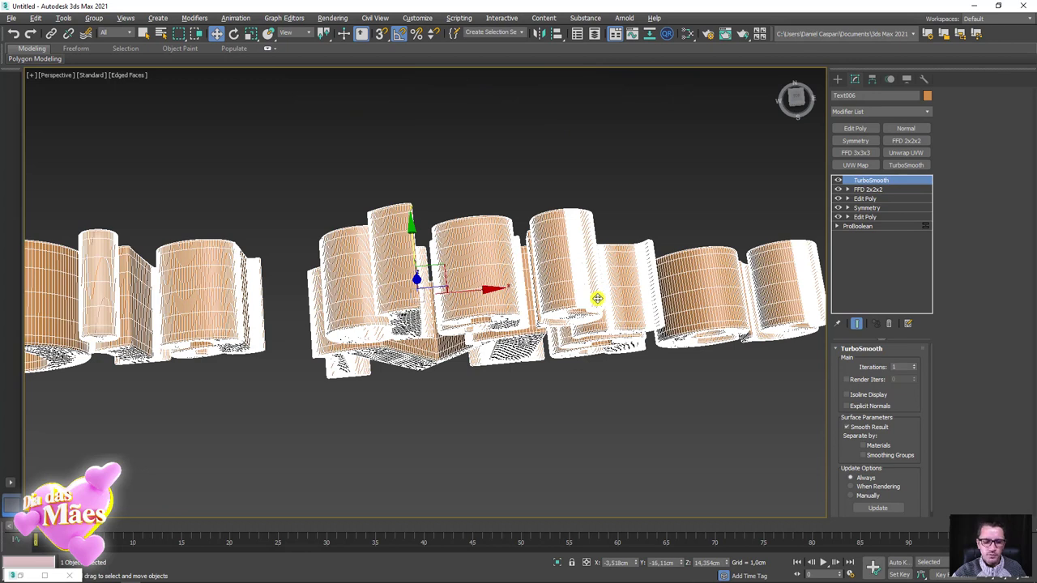
key("t")
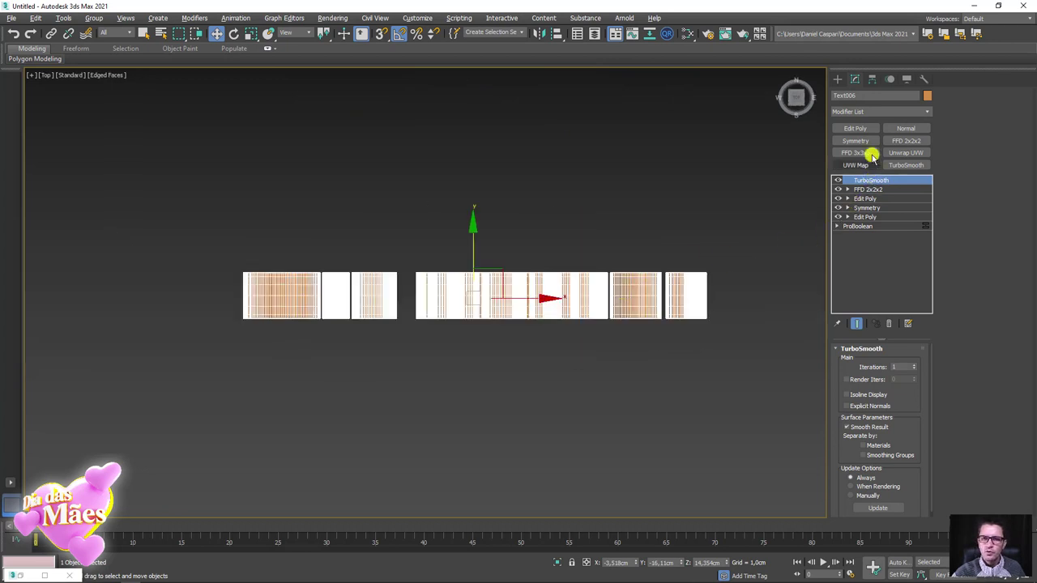
left_click(838, 180)
Add an Edit Poly above FFD 2x2x2 and raise its bottom-row vertices slightly.
left_click(866, 189)
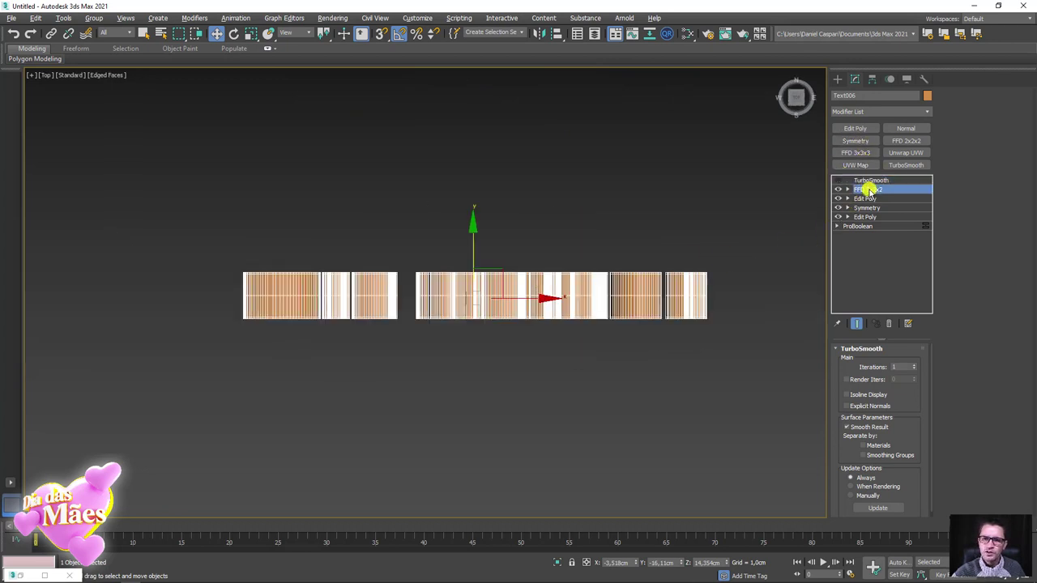
left_click(856, 129)
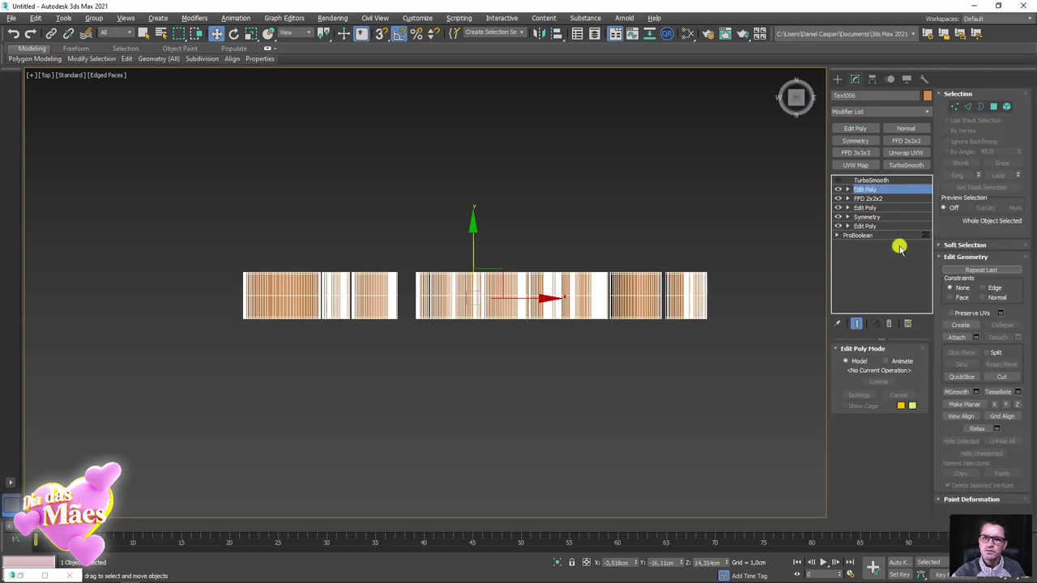
left_click(993, 106)
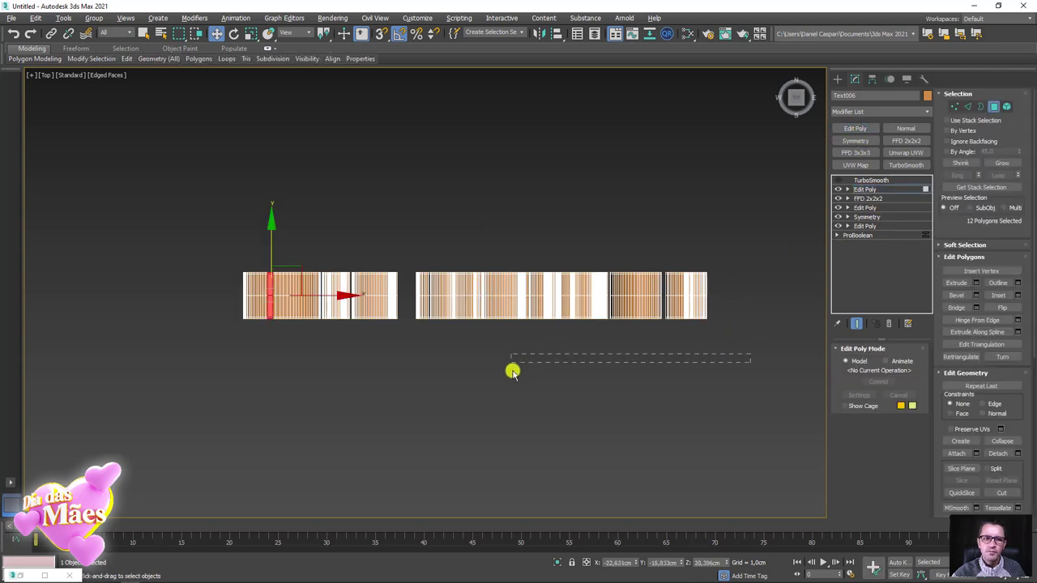
left_click_drag(512, 372, 559, 434)
left_click(955, 106)
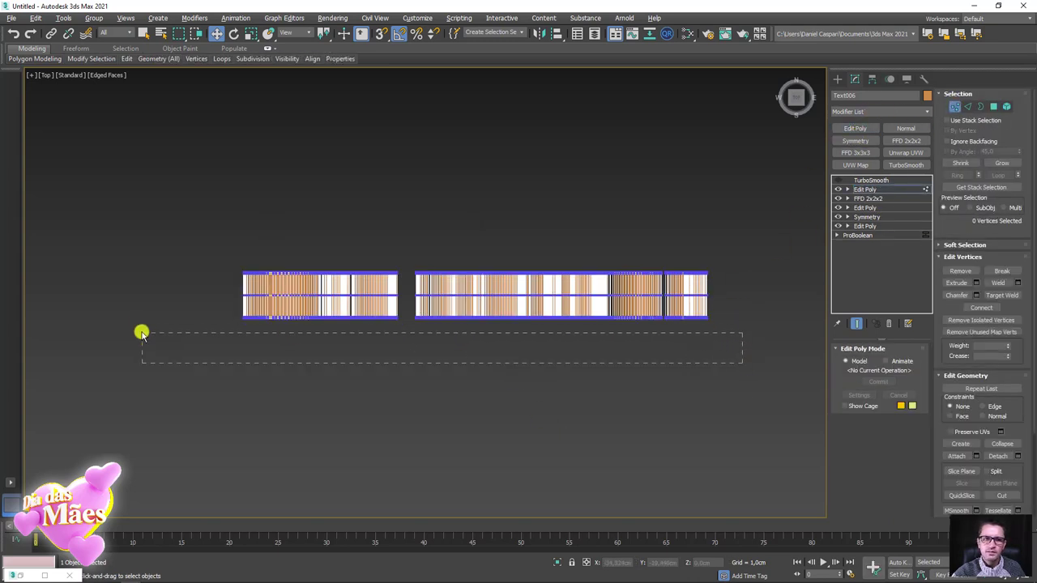
left_click_drag(742, 362, 160, 310)
left_click_drag(487, 274, 502, 266)
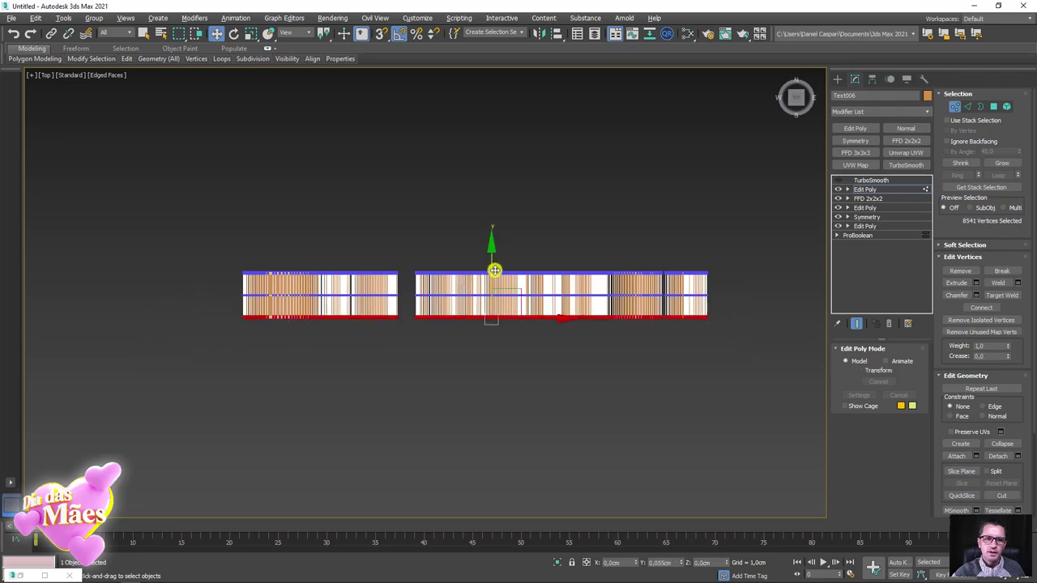
Return the Edit Poly to object level and zoom in on the text at an angle.
left_click(867, 189)
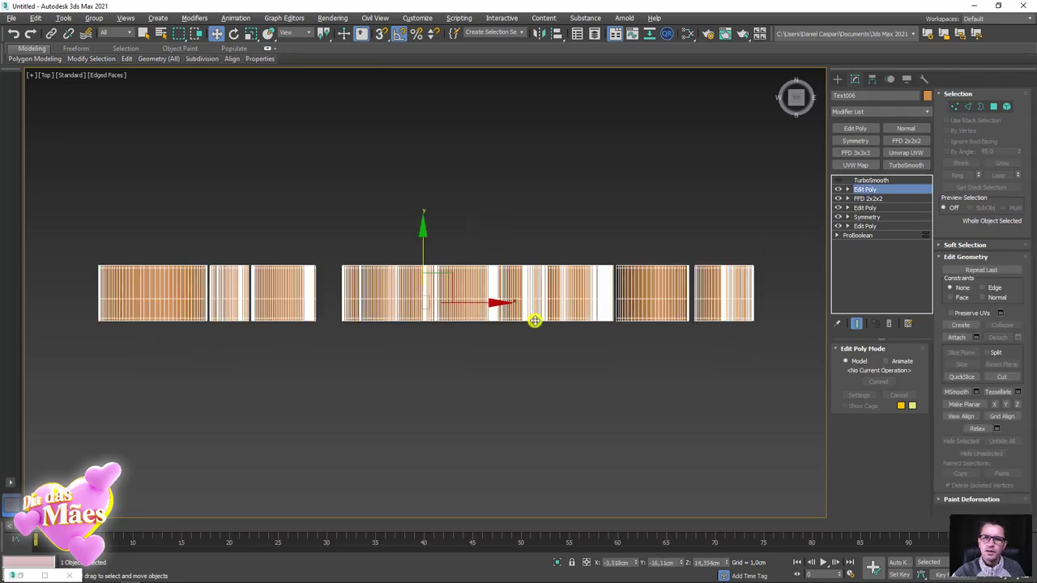
middle_click_drag(532, 317, 556, 273, "alt")
scroll(518, 243, "up", 5)
scroll(473, 217, "up", 3)
scroll(473, 217, "up", 3)
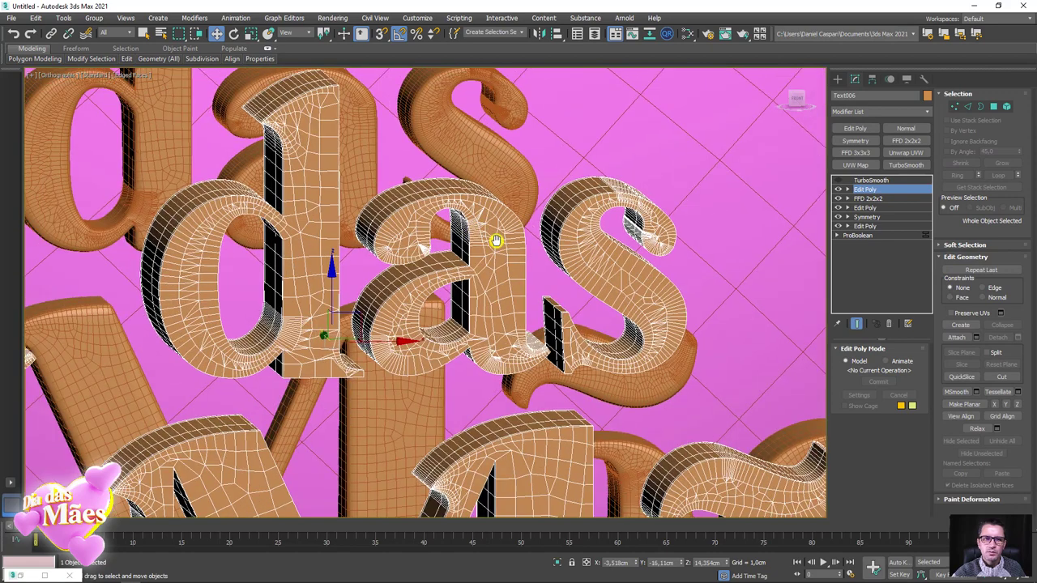
scroll(493, 238, "up", 3)
scroll(558, 273, "up", 2)
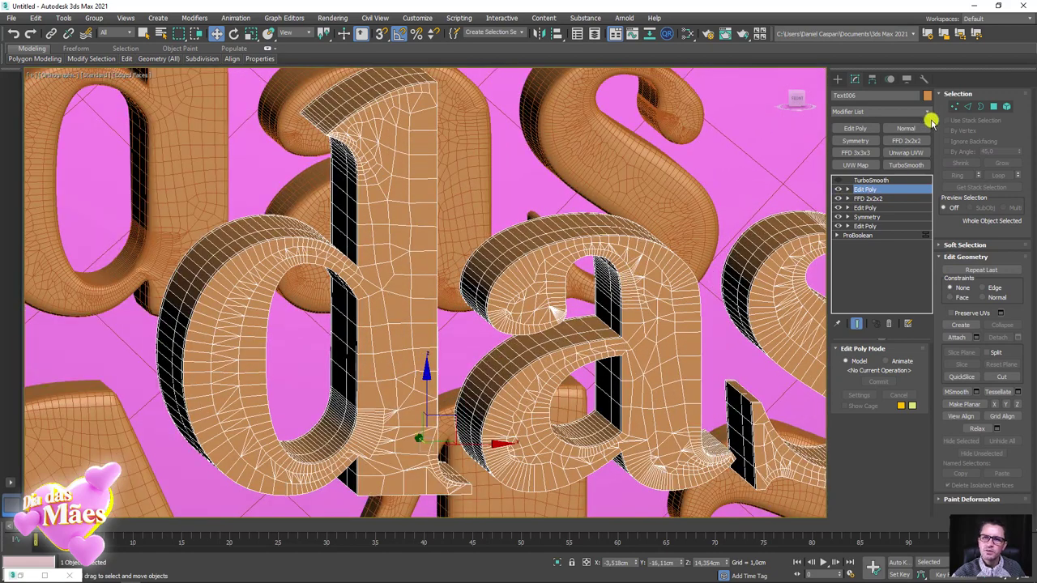
Browse the Modifier List without adding anything, and set the Edit Poly to Polygon level.
left_click(929, 112)
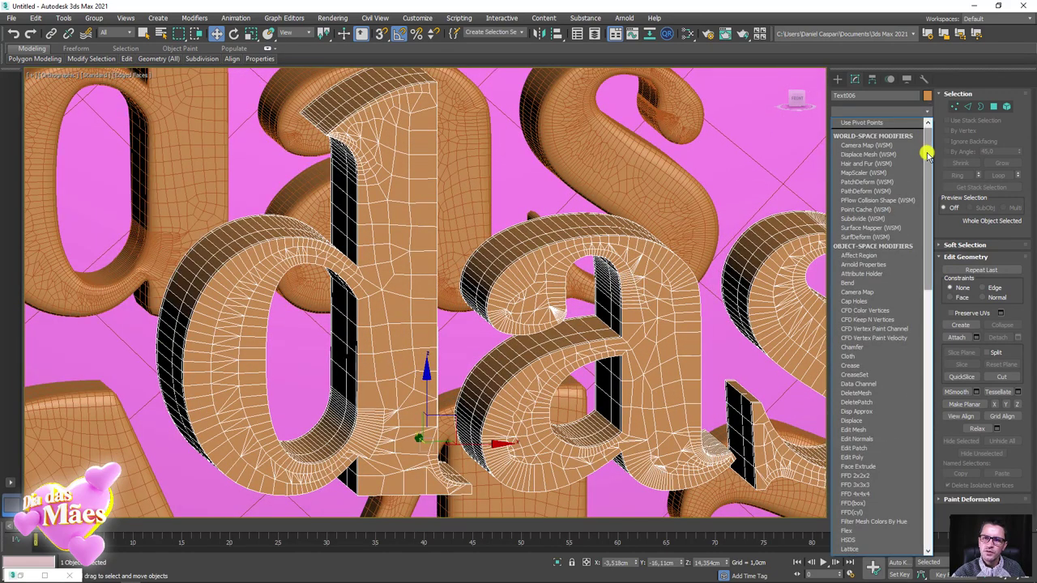
mouse_move(928, 154)
left_mouse_down()
mouse_move(915, 224)
mouse_move(921, 151)
left_mouse_up()
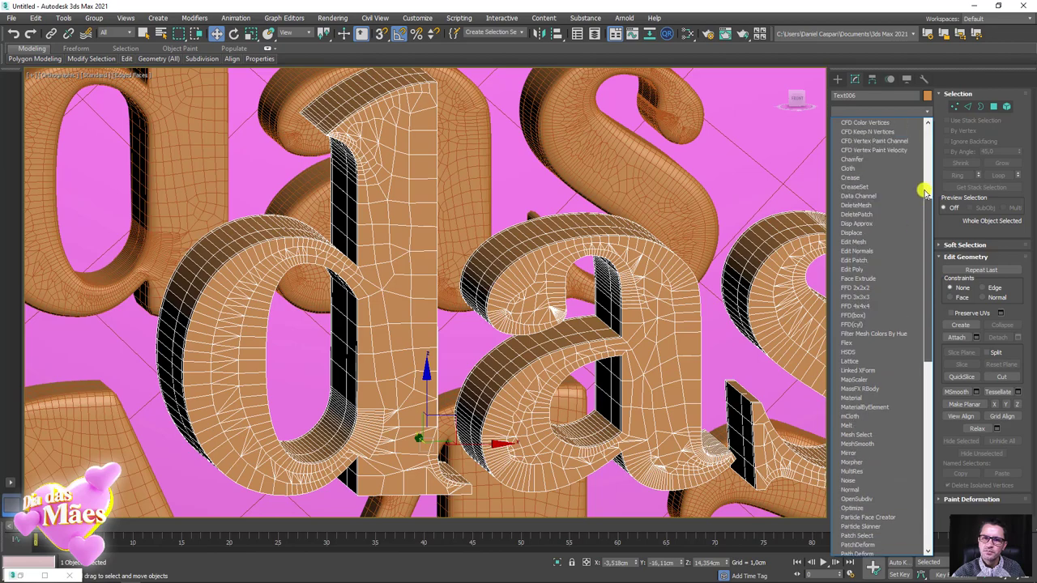
left_click(871, 111)
scroll(596, 200, "down", 5)
middle_click_drag(583, 282, 534, 255, "alt")
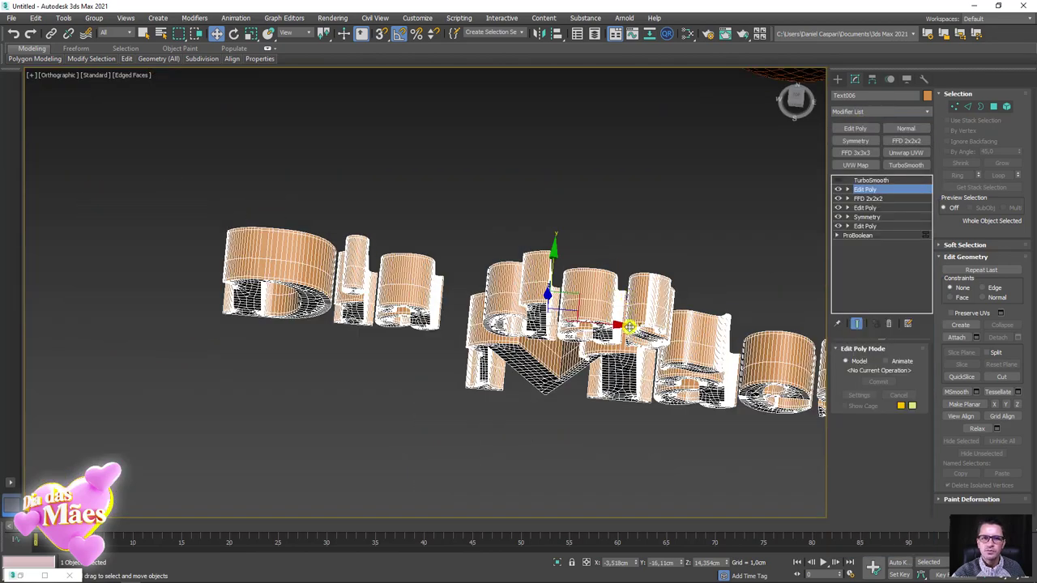
left_click(990, 109)
View the text from the Top and fit it to the viewport.
key("t")
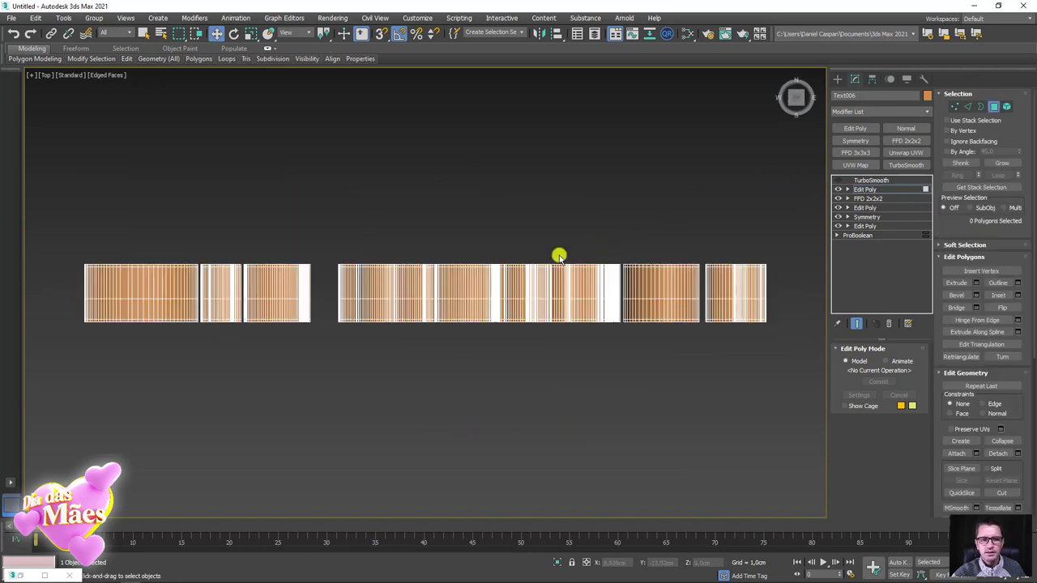
scroll(551, 257, "down", 3)
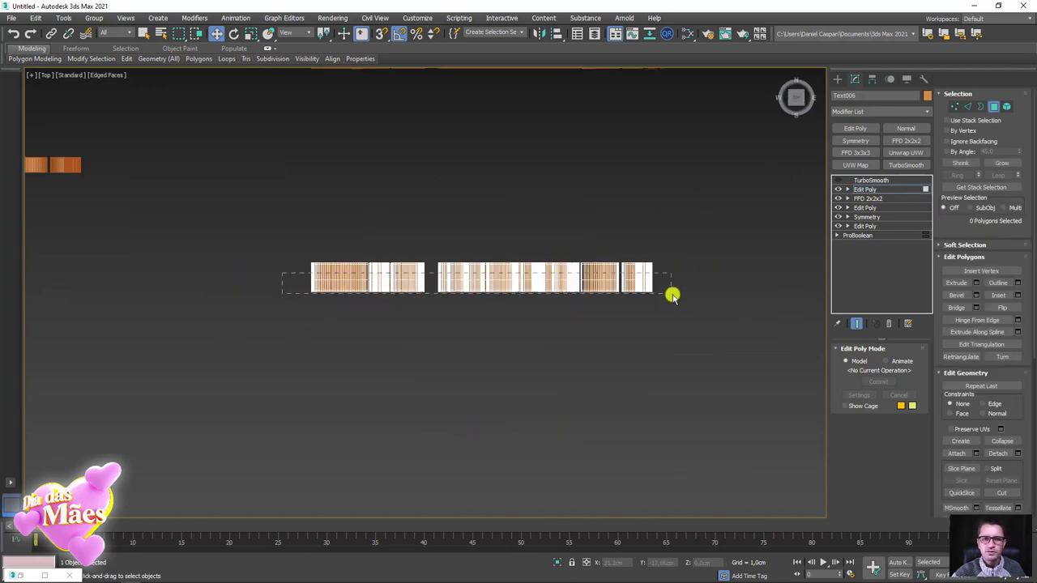
mouse_move(660, 318)
middle_mouse_down("alt")
mouse_move(664, 303)
mouse_move(660, 322)
middle_mouse_up("alt")
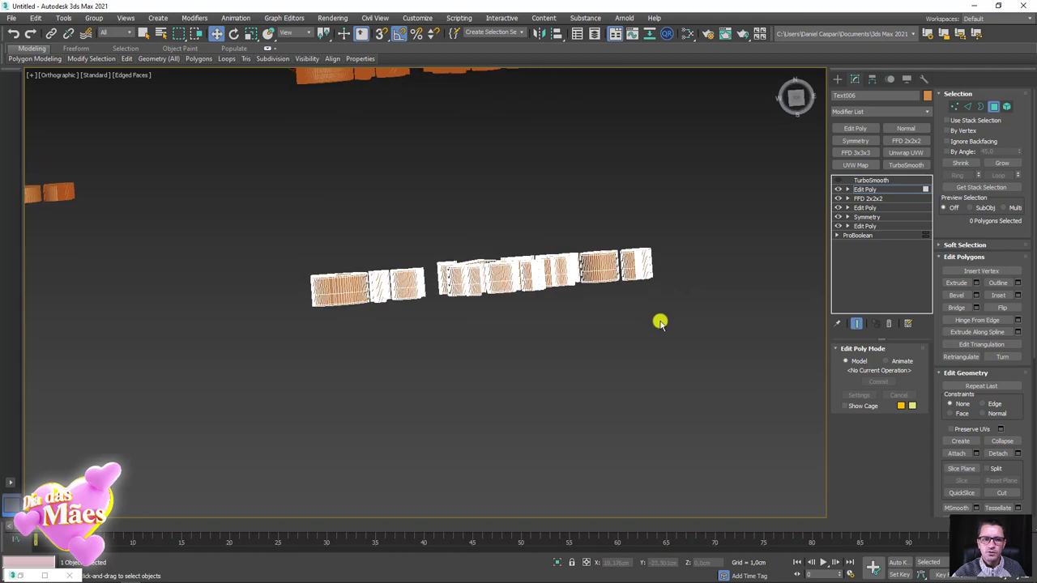
key("t")
key("z")
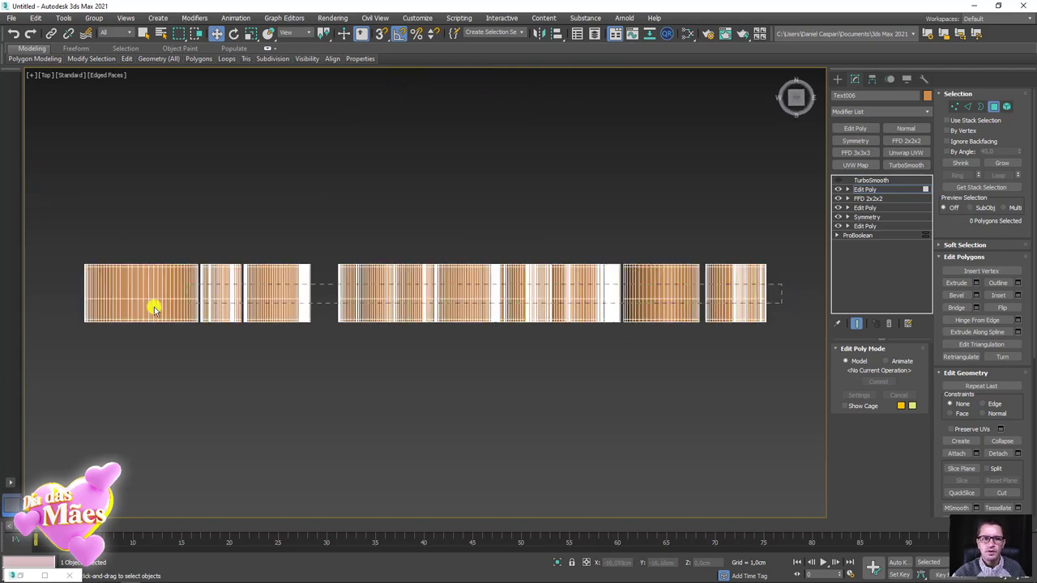
Select all polygons, grow and invert the selection, and delete the flat letter faces.
key("ctrl+a")
mouse_move(42, 303)
middle_mouse_down("alt")
mouse_move(486, 398)
mouse_move(851, 271)
middle_mouse_up("alt")
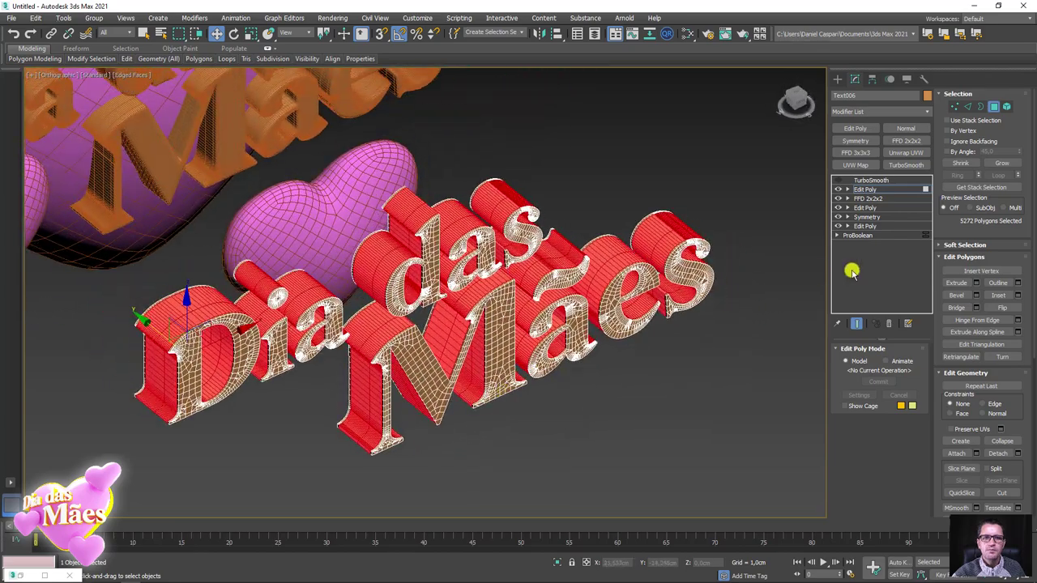
left_click(1001, 163)
scroll(585, 264, "up", 3)
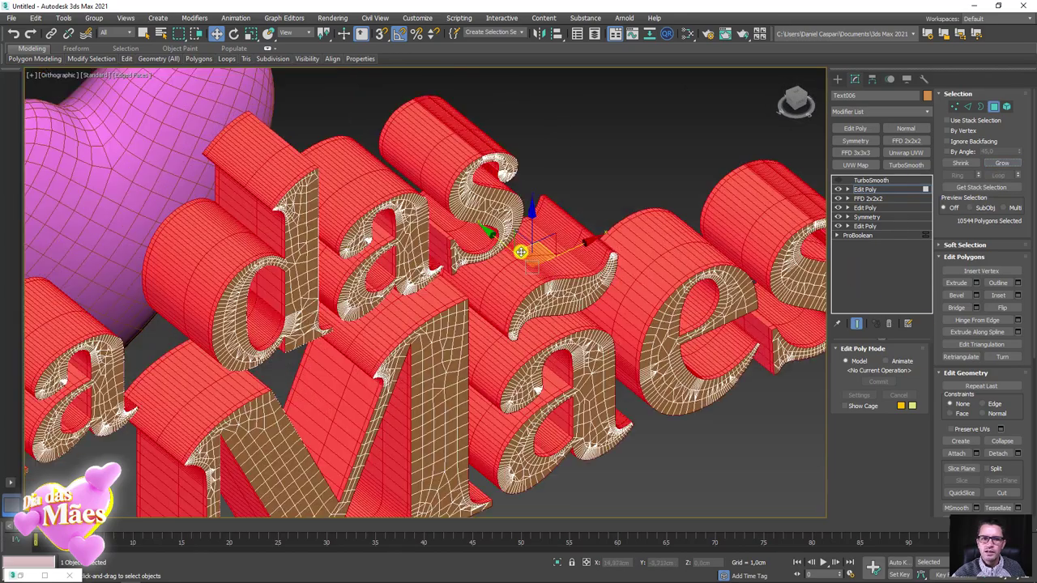
middle_click_drag(527, 231, 588, 271)
key("ctrl+i")
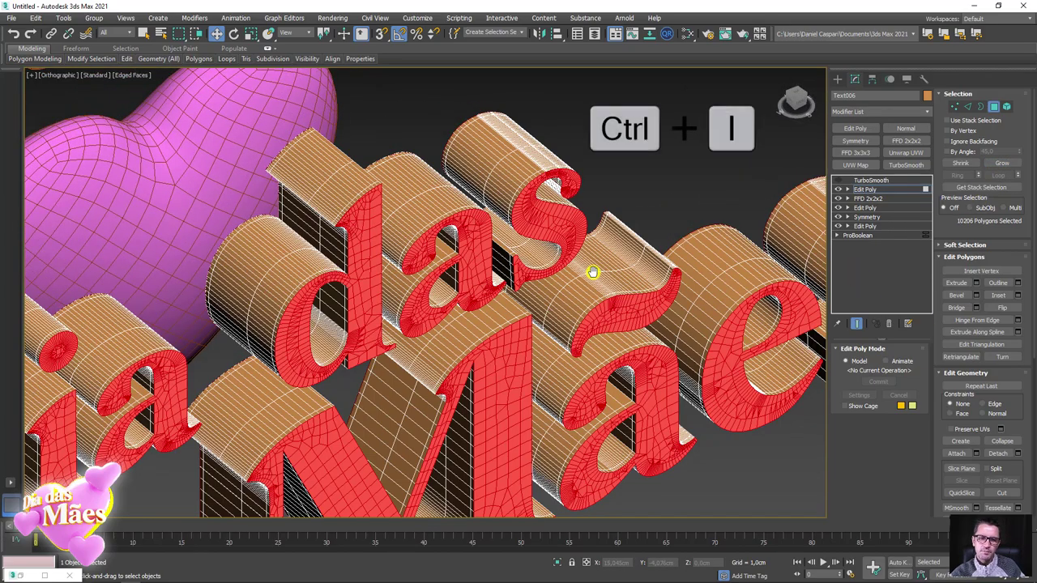
key("ctrl+d")
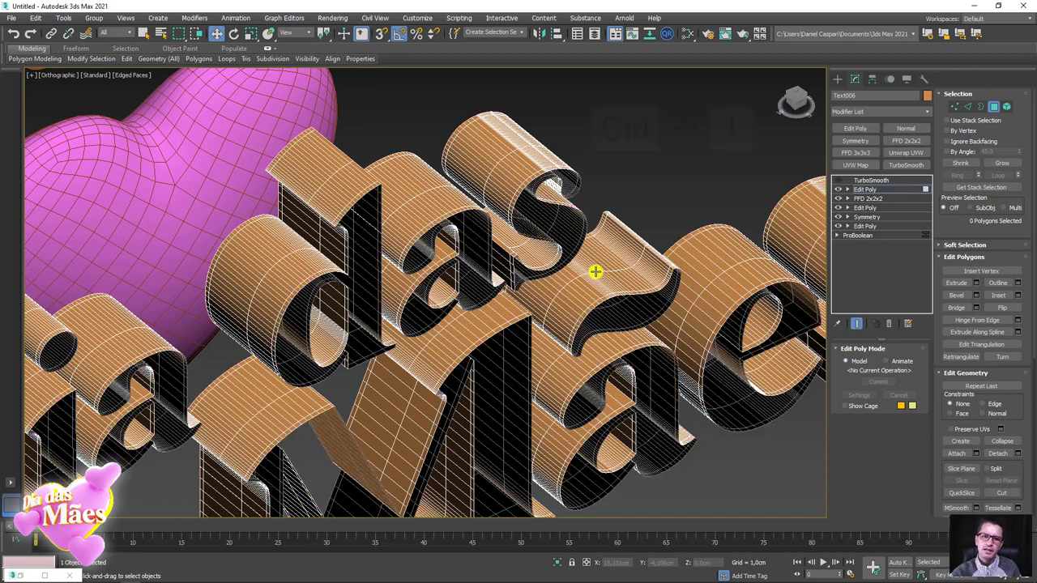
middle_click_drag(638, 331, 605, 300, "alt")
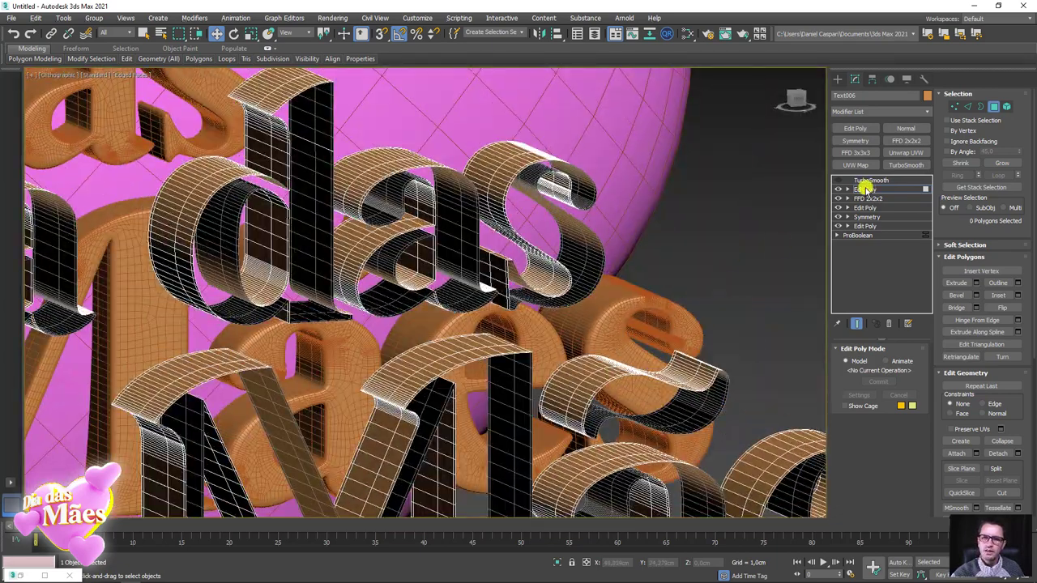
Add a Shell modifier to the hollow text with an outer amount of 0,112cm.
left_click(865, 188)
left_click(928, 110)
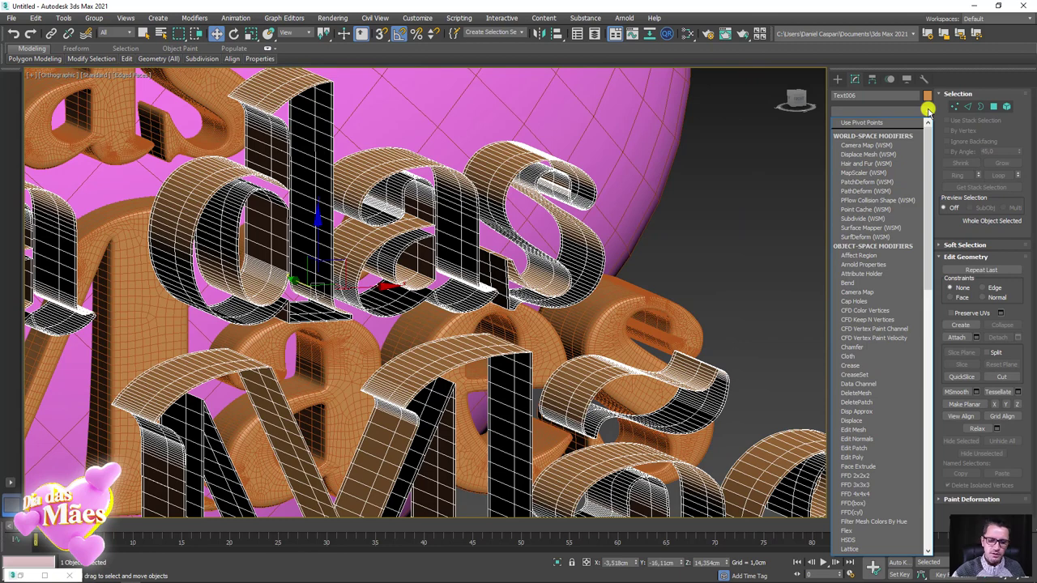
type("shell")
key("Return")
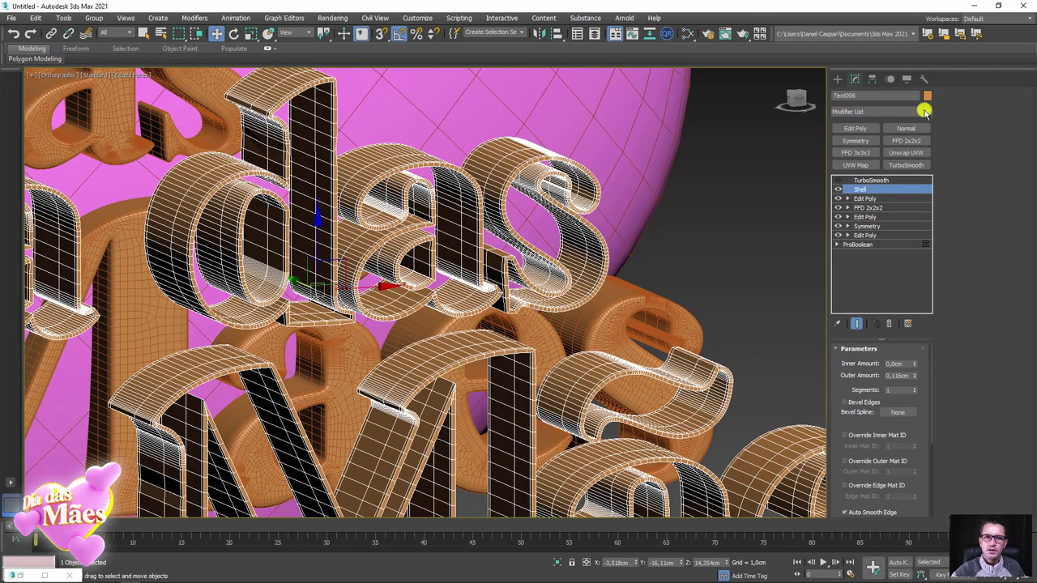
mouse_move(914, 375)
left_mouse_down()
mouse_move(916, 349)
mouse_move(916, 382)
left_mouse_up()
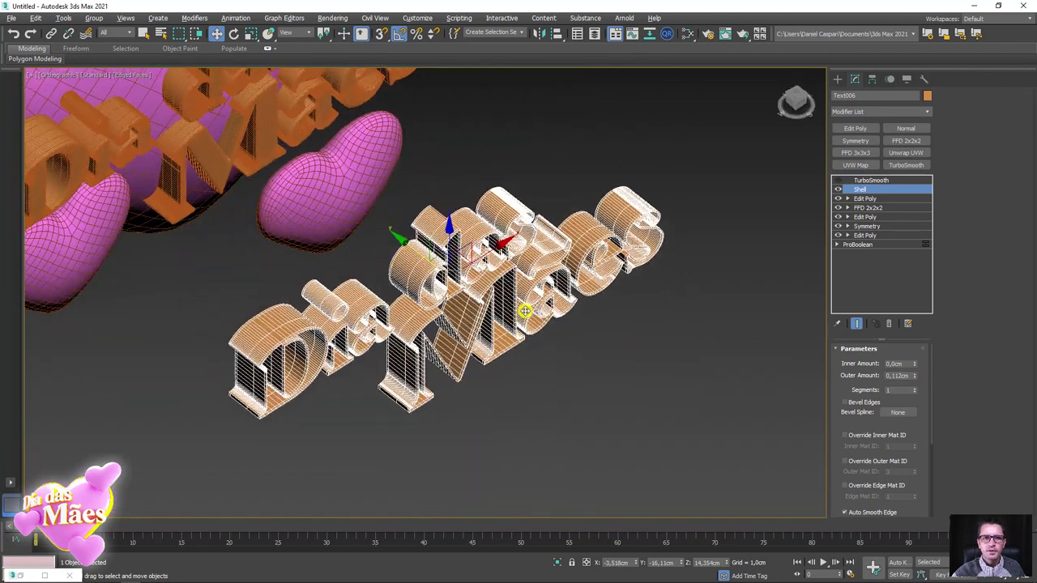
Align the shelled text to the orange text by pivot point on X, Y and Z.
middle_click_drag(528, 308, 707, 290, "alt")
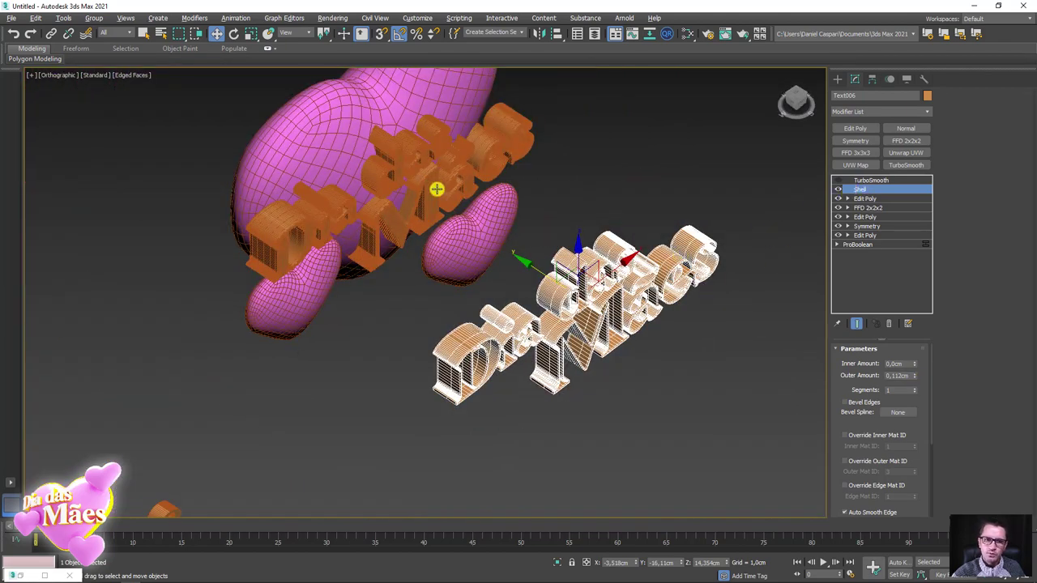
left_click(556, 33)
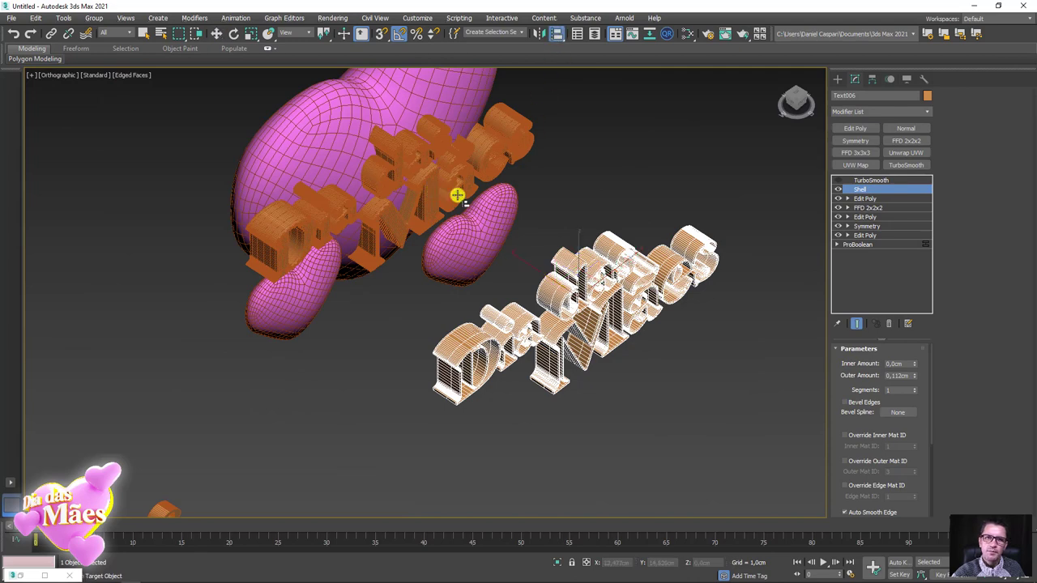
left_click(432, 193)
left_click(480, 227)
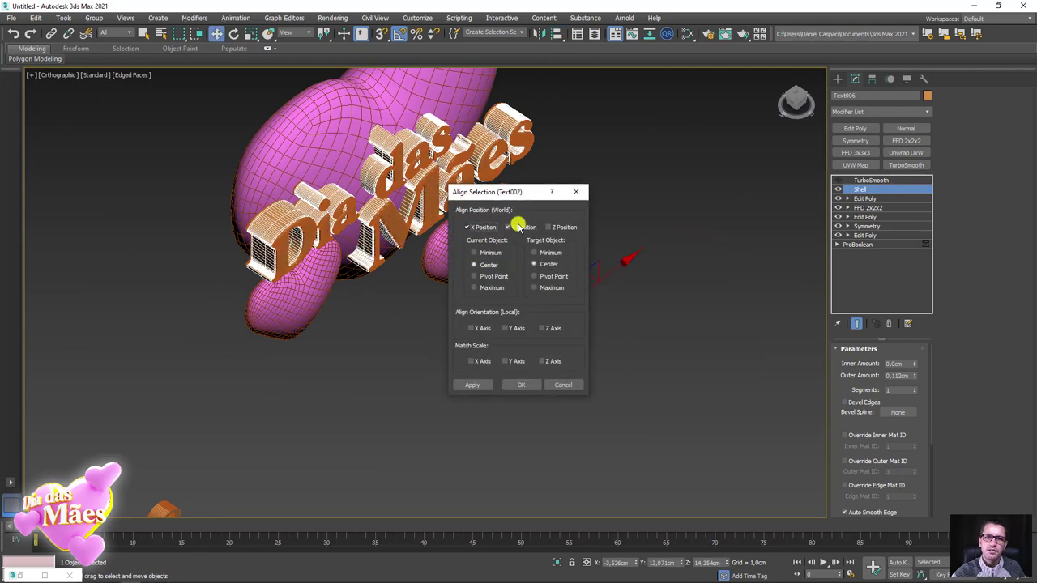
left_click(493, 277)
left_click(535, 276)
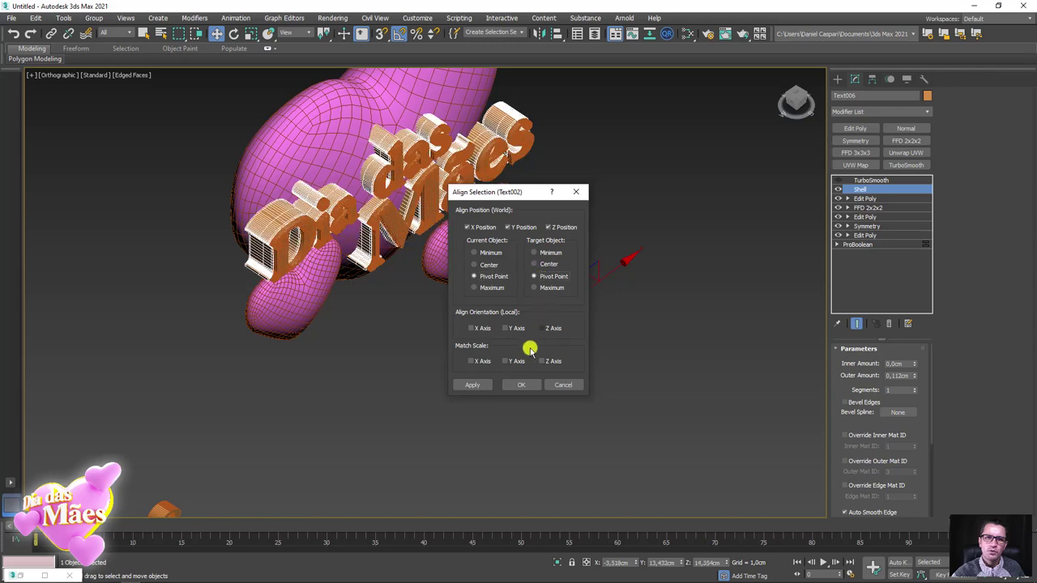
left_click(518, 385)
Select the orange bent text and bring up its Bend modifier's menu.
scroll(564, 217, "up", 4)
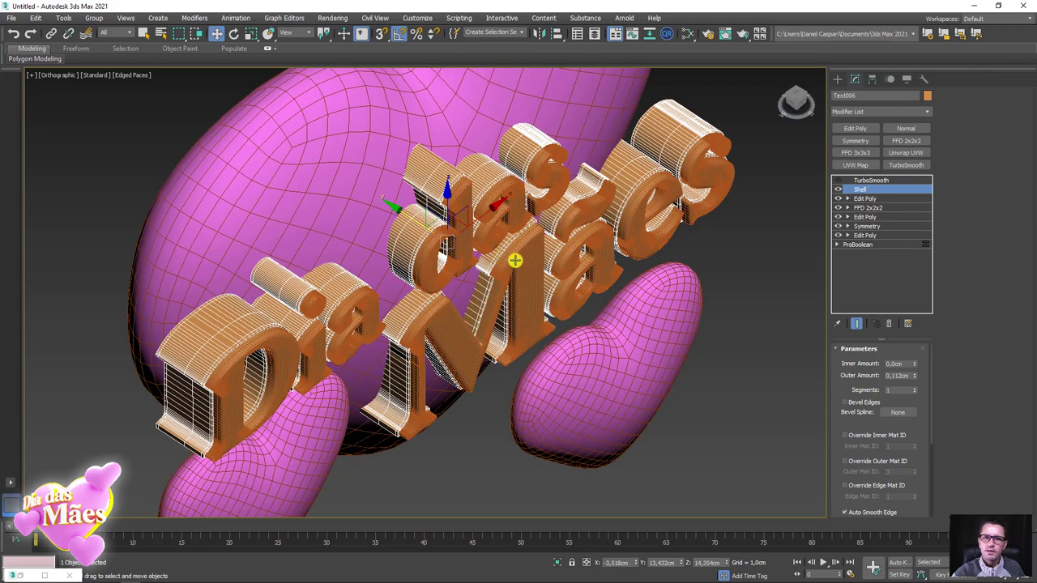
left_click(648, 232)
right_click(848, 187)
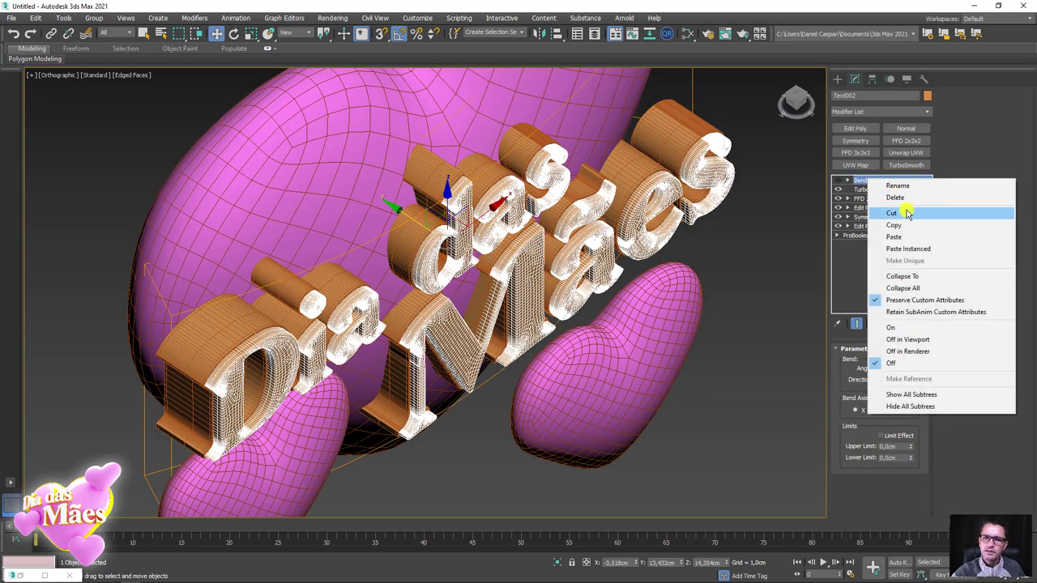
Copy the Bend modifier and paste it above Shell on the shelled text copy.
left_click(877, 224)
left_click(541, 142)
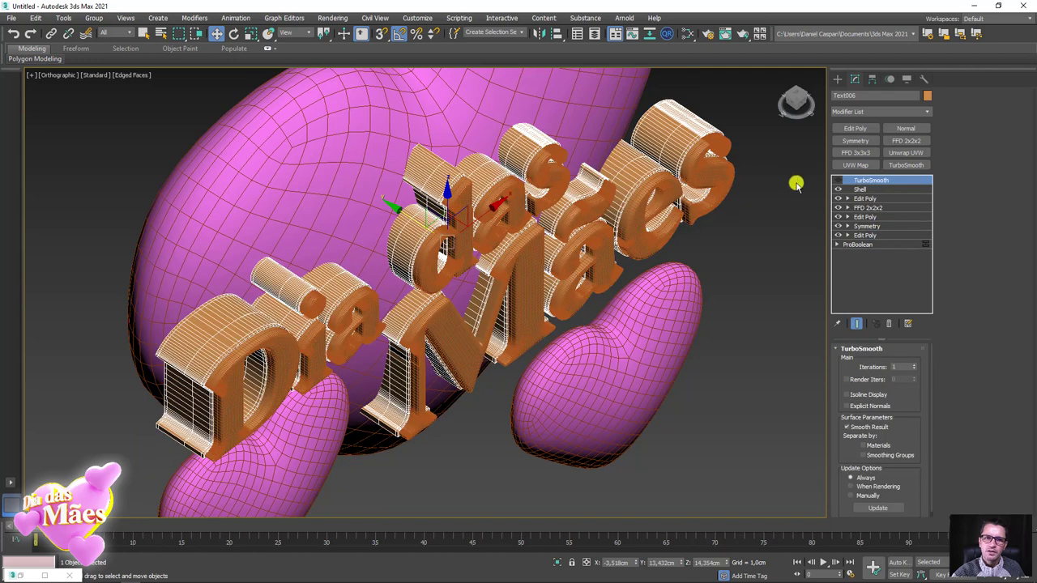
left_click(862, 189)
right_click(871, 189)
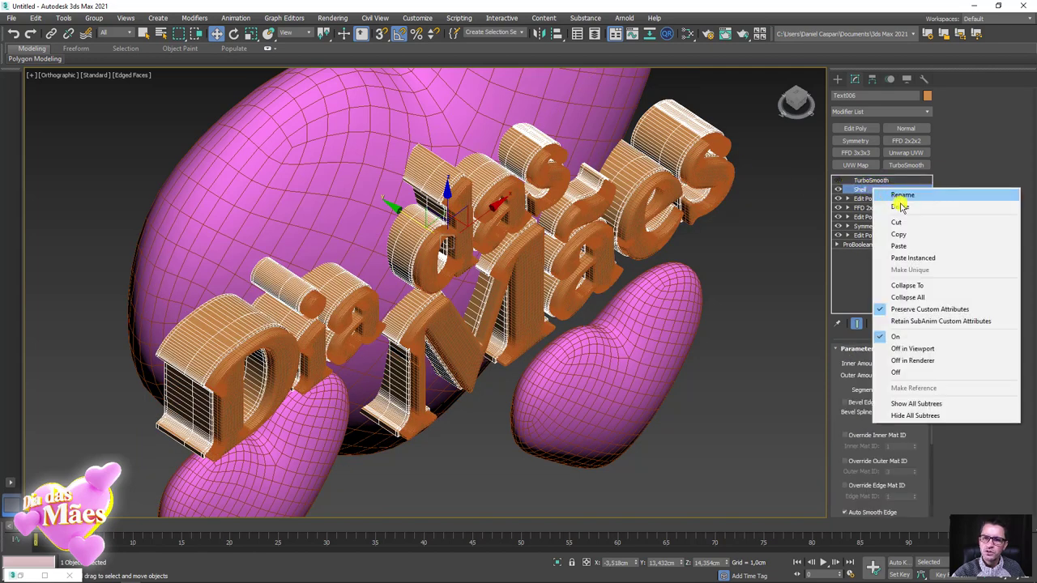
left_click(910, 244)
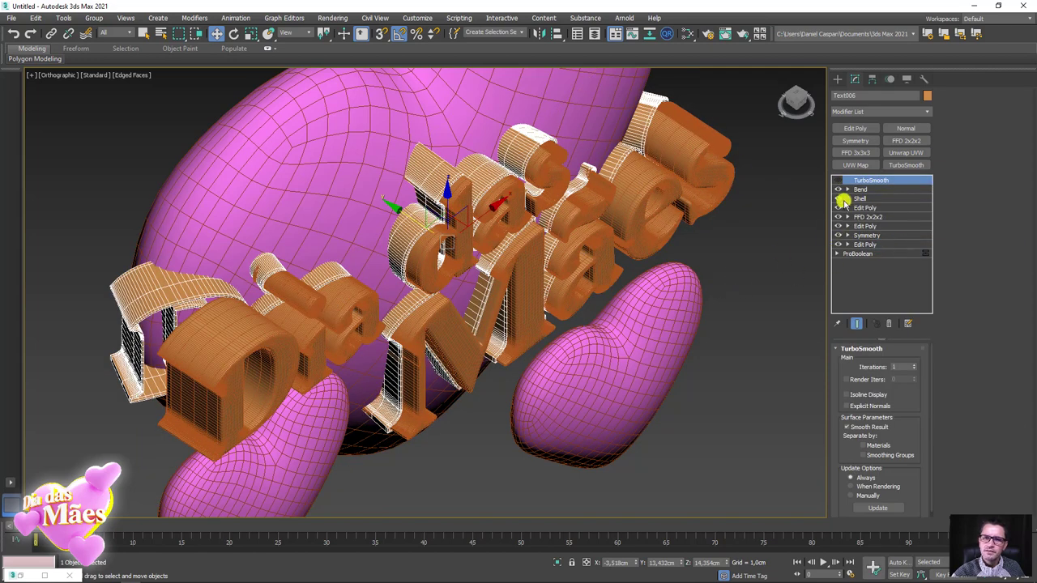
Toggle TurboSmooth, check Text002's Bend off and on, and inspect the curved lettering from the front.
left_click(838, 180)
left_click(637, 199)
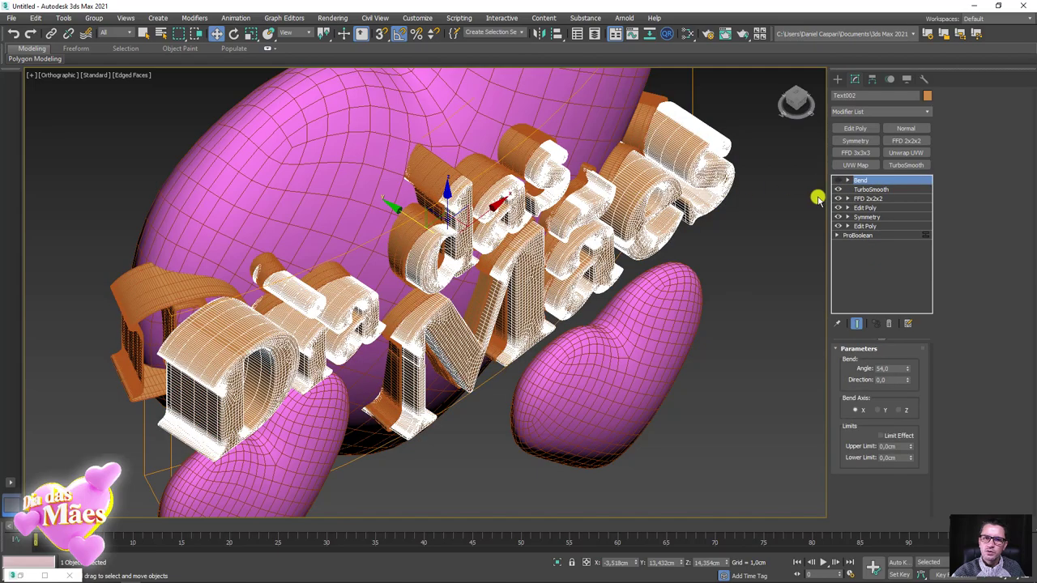
left_click(840, 180)
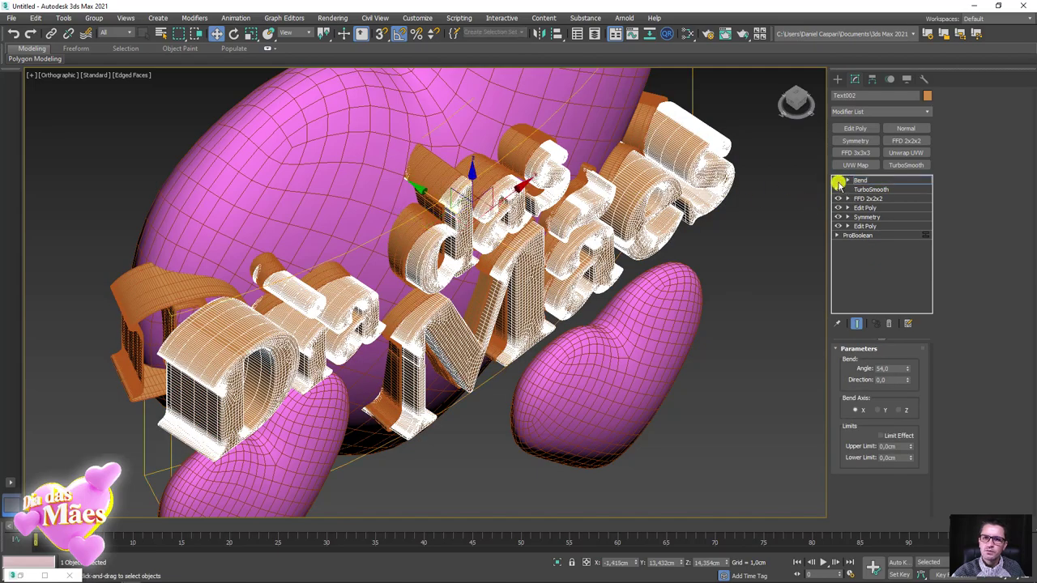
left_click(838, 180)
left_click(860, 180)
mouse_move(718, 250)
middle_mouse_down("alt")
mouse_move(673, 213)
mouse_move(638, 205)
middle_mouse_up("alt")
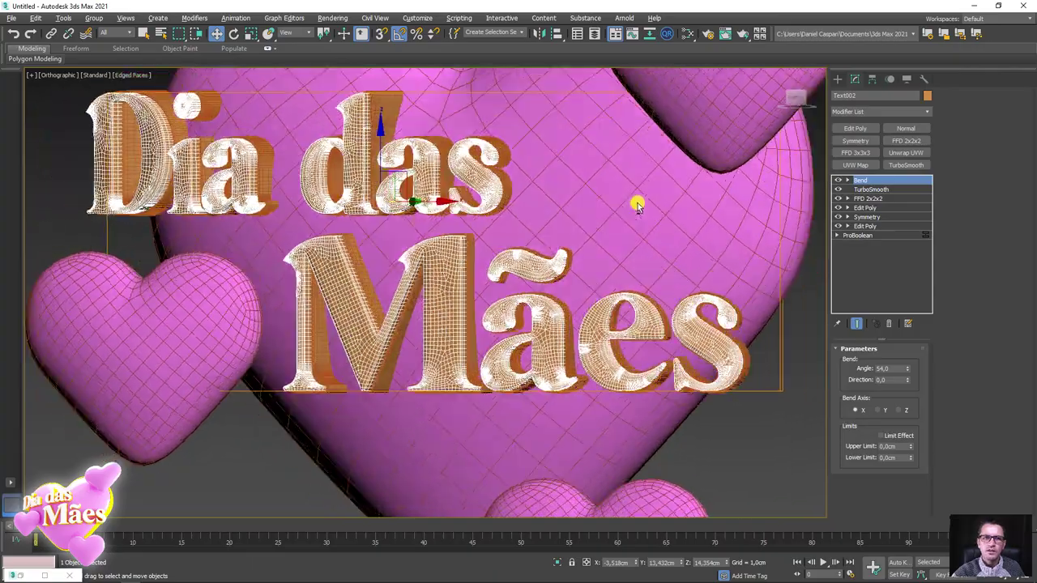
mouse_move(466, 233)
middle_mouse_down("alt")
mouse_move(537, 234)
mouse_move(486, 227)
mouse_move(518, 244)
mouse_move(447, 284)
middle_mouse_up("alt")
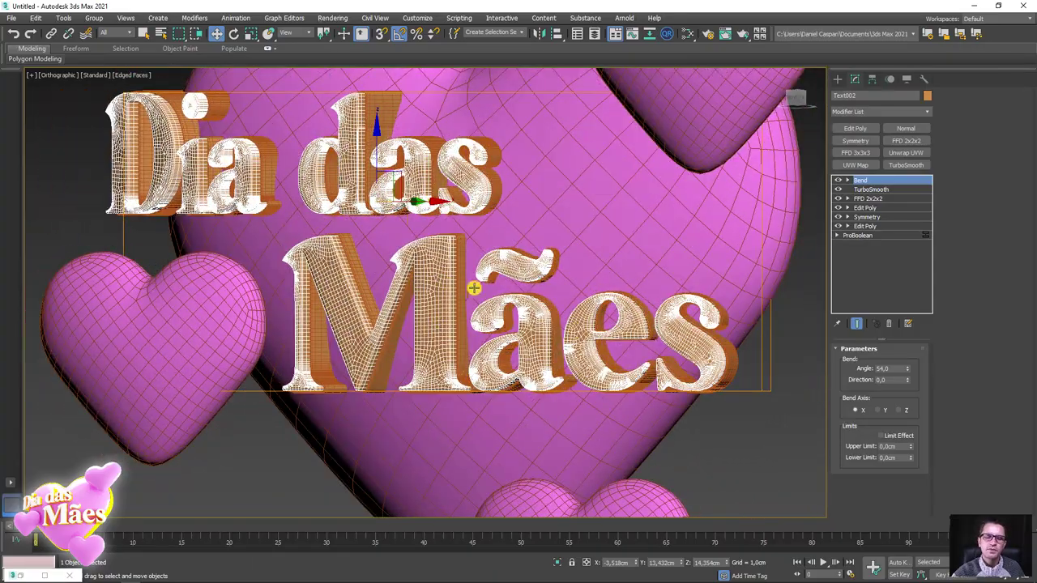
scroll(486, 294, "up", 1)
scroll(497, 301, "down", 5)
scroll(497, 300, "up", 3)
scroll(497, 300, "down", 1)
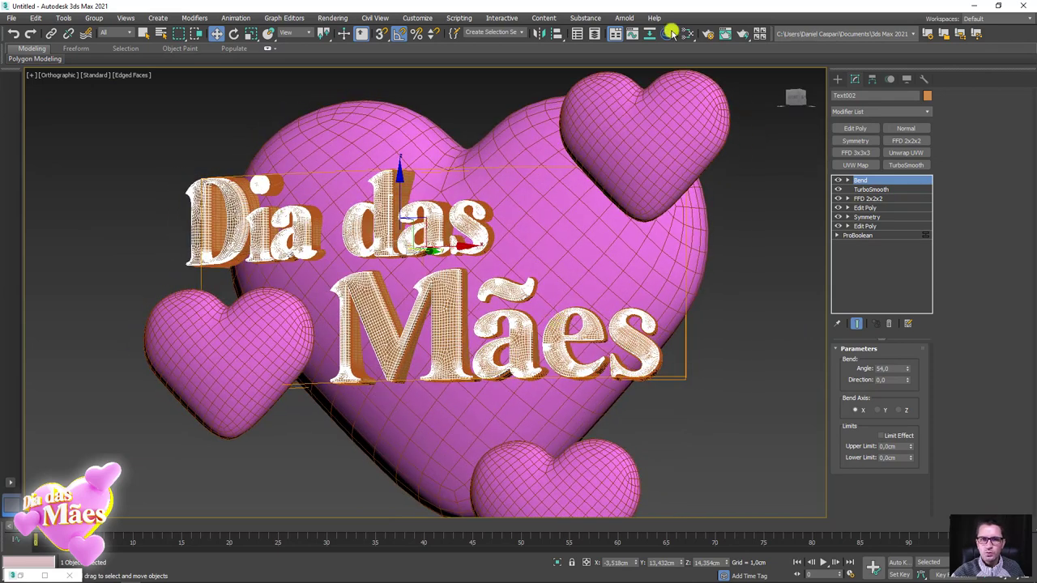
Create VRayMtl Material #27 with a black diffuse and assign it to the lettering.
left_click(686, 36)
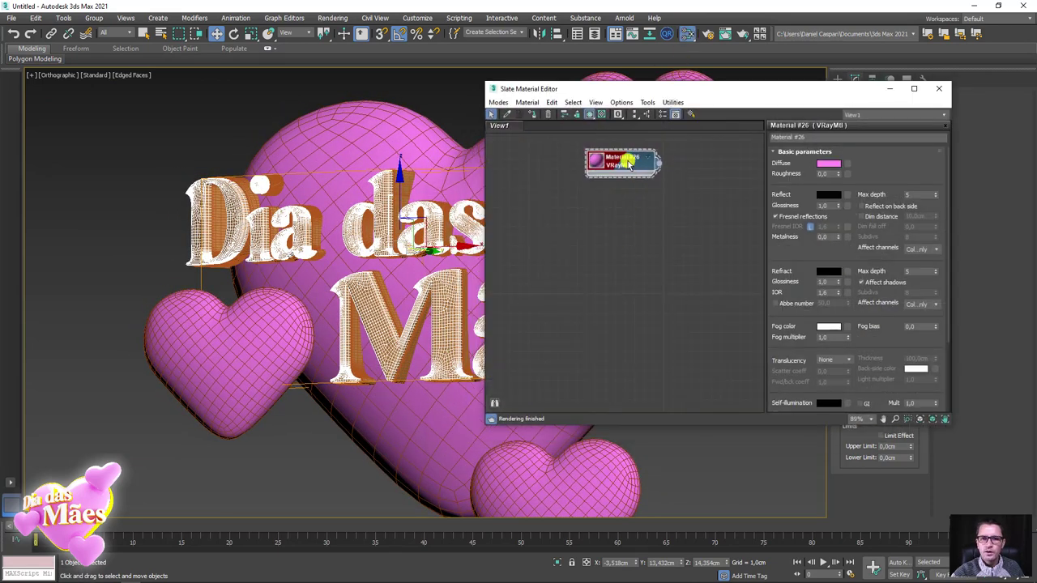
key("ctrl+v")
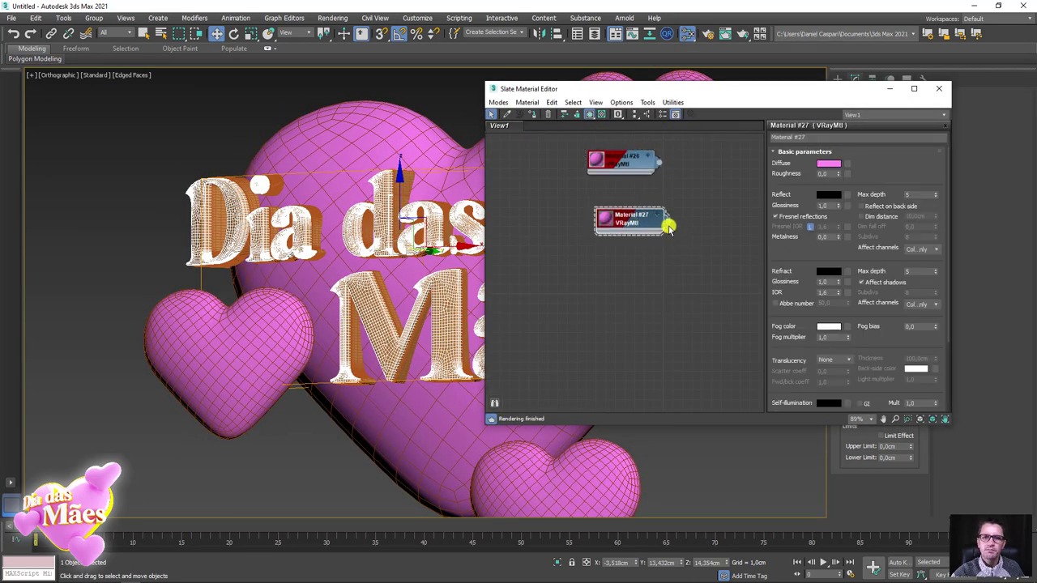
scroll(449, 318, "up", 3)
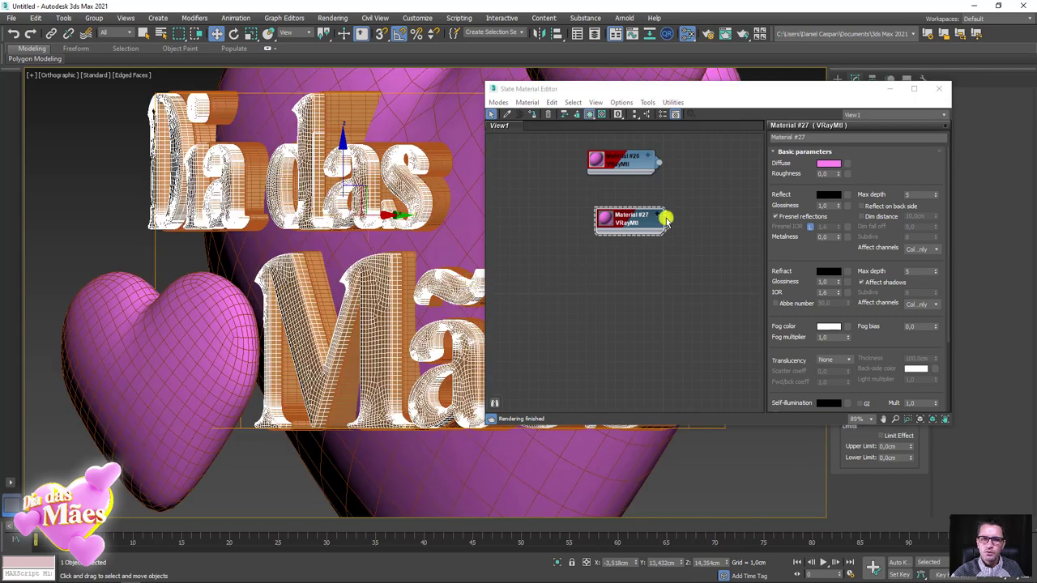
left_click_drag(666, 218, 410, 273)
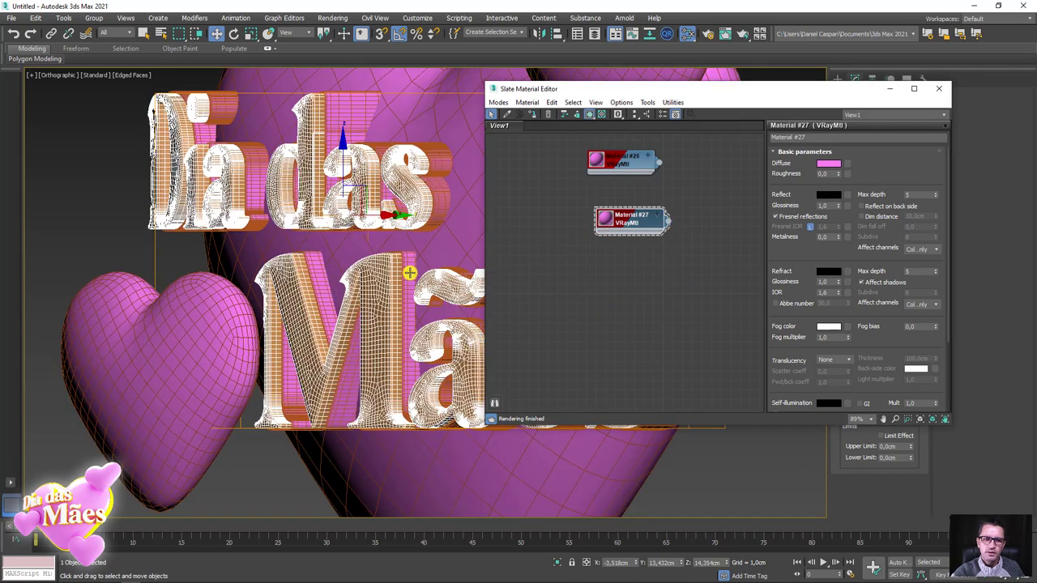
left_click_drag(607, 222, 597, 213)
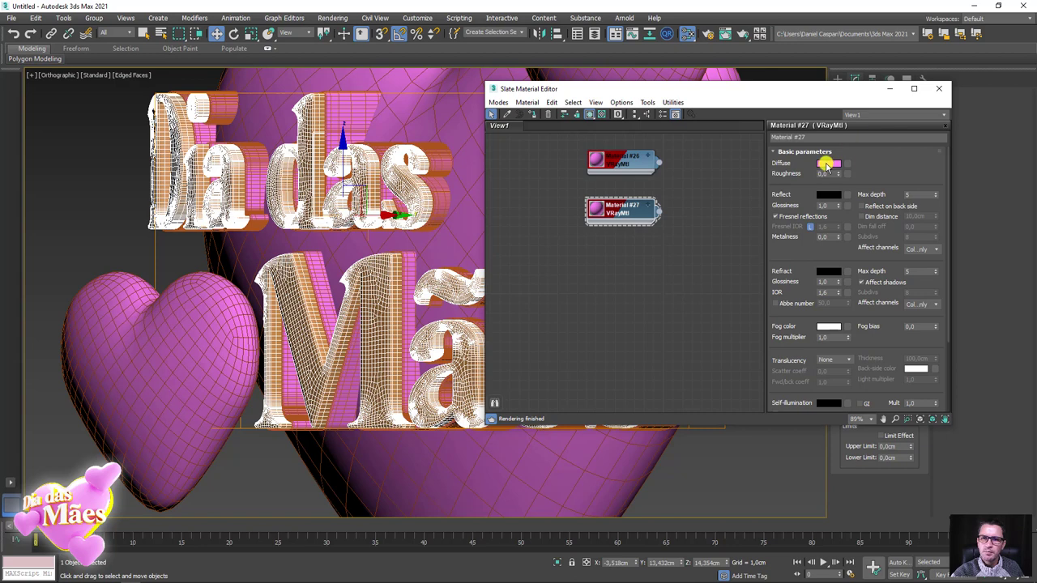
left_click(827, 165)
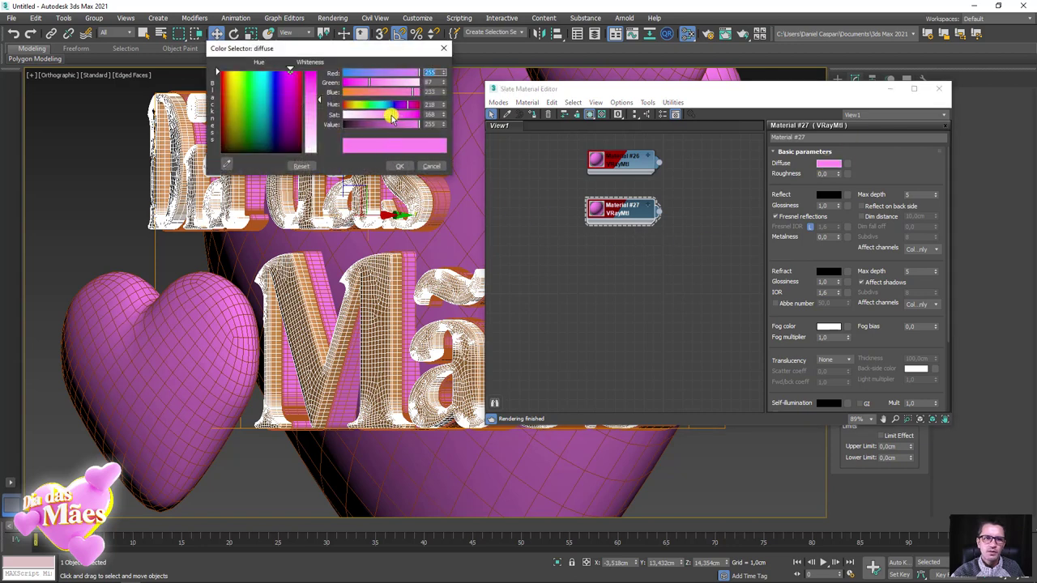
left_click_drag(383, 124, 405, 124)
left_click(399, 167)
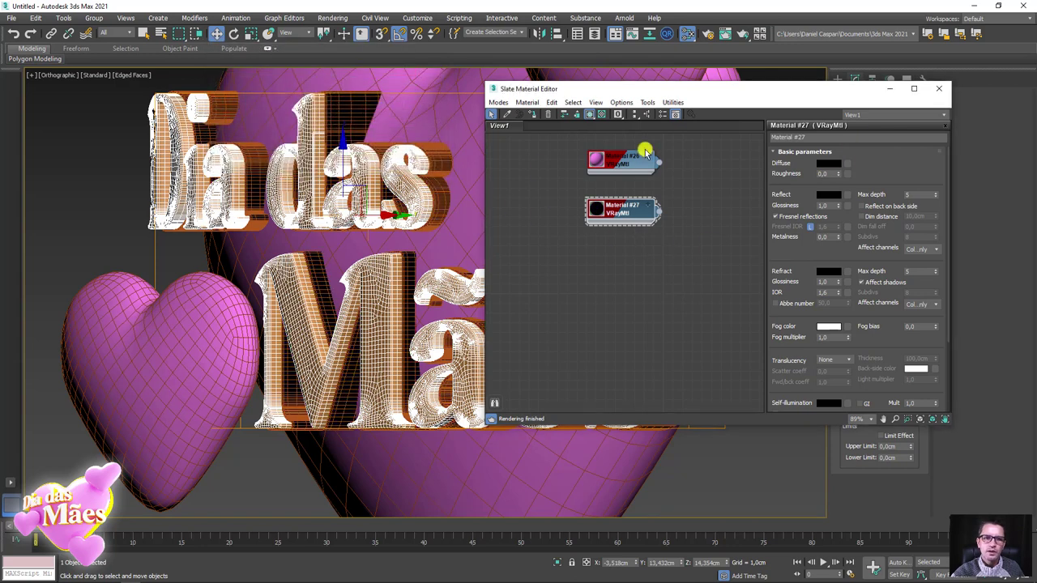
Duplicate it as Material #28 with a white diffuse and close the Slate editor.
left_click_drag(617, 211, 620, 203)
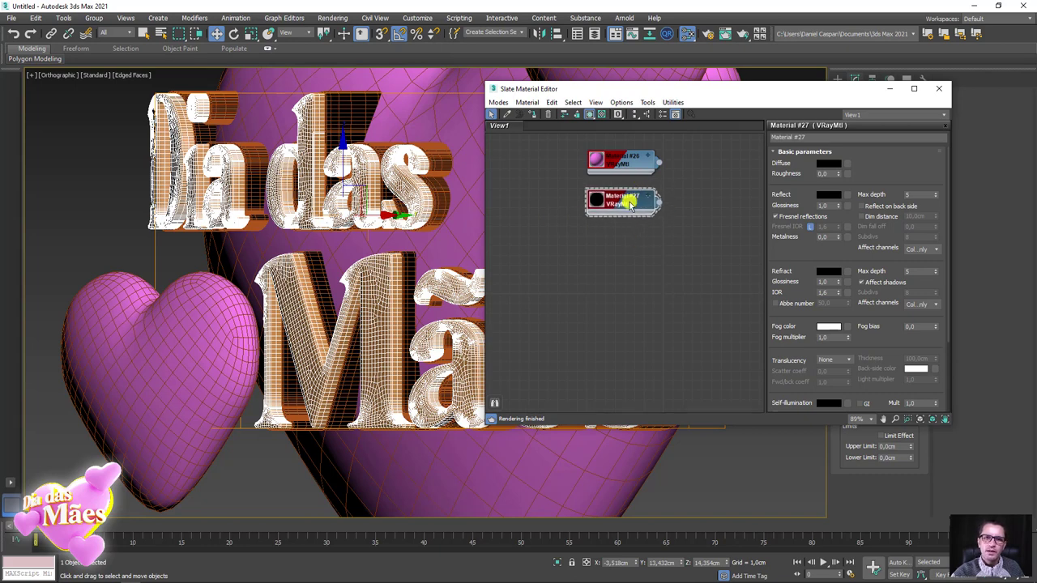
mouse_move(628, 202)
left_mouse_down("shift")
mouse_move(624, 256)
mouse_move(371, 299)
left_mouse_up("shift")
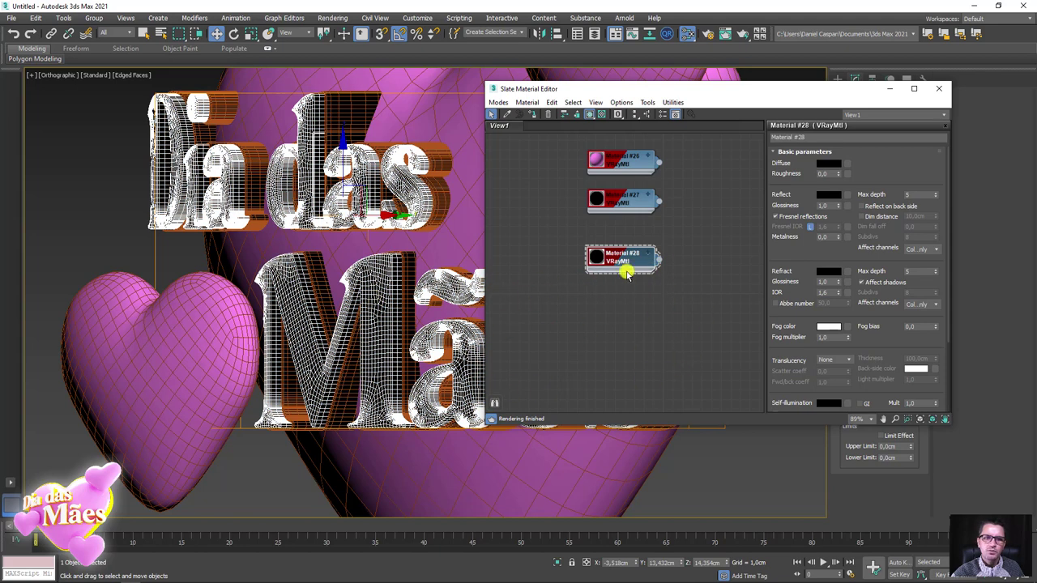
left_click(829, 163)
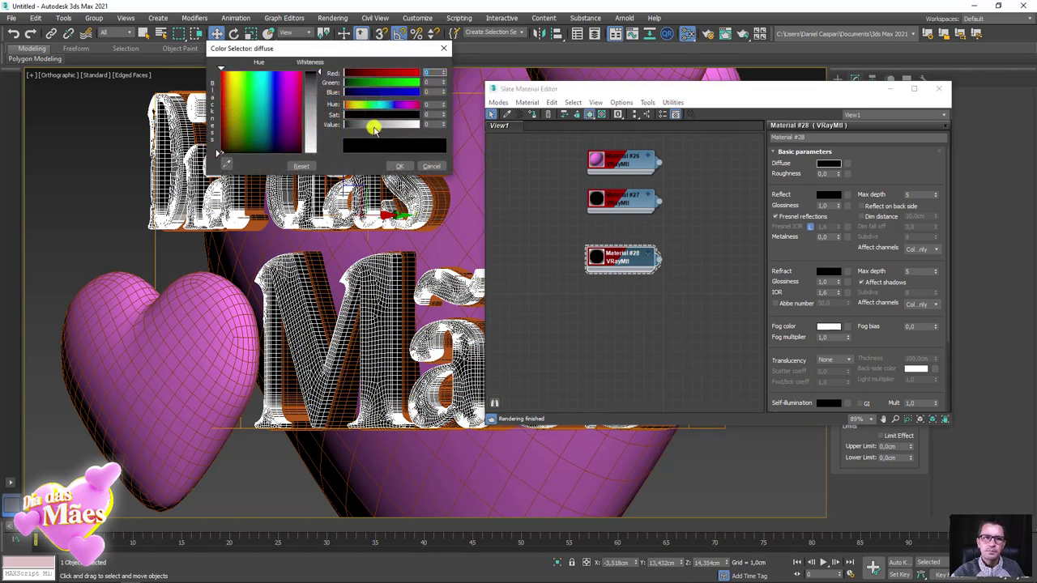
left_click_drag(375, 129, 422, 127)
left_click(400, 166)
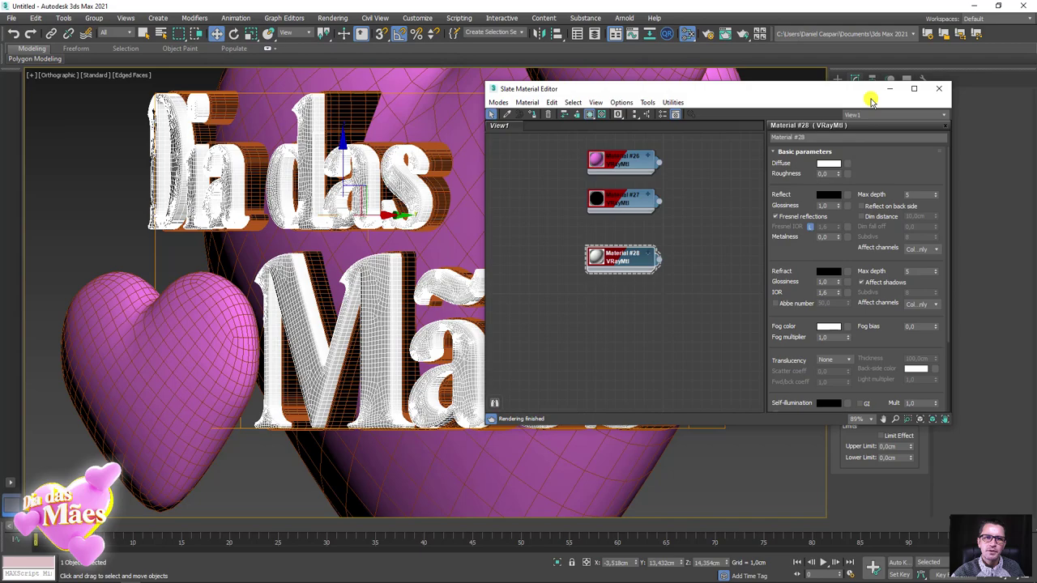
left_click(944, 88)
scroll(486, 266, "down", 2)
scroll(548, 276, "up", 2)
scroll(671, 264, "down", 4)
Move the spare orange Text001 copy farther left along X, away from the heart scene.
scroll(696, 301, "down", 2)
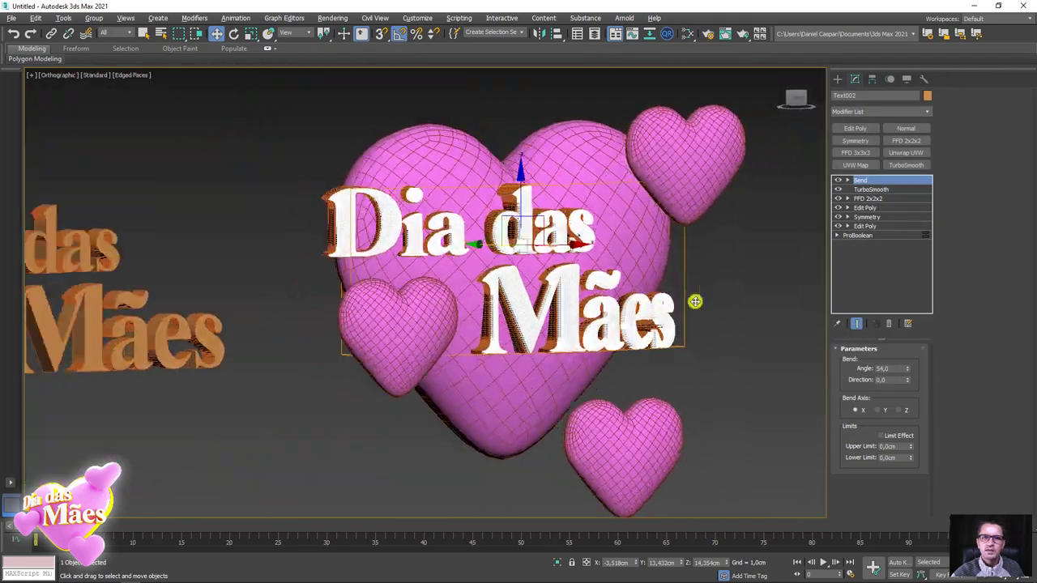
mouse_move(695, 301)
middle_mouse_down("alt")
mouse_move(641, 307)
mouse_move(261, 445)
middle_mouse_up("alt")
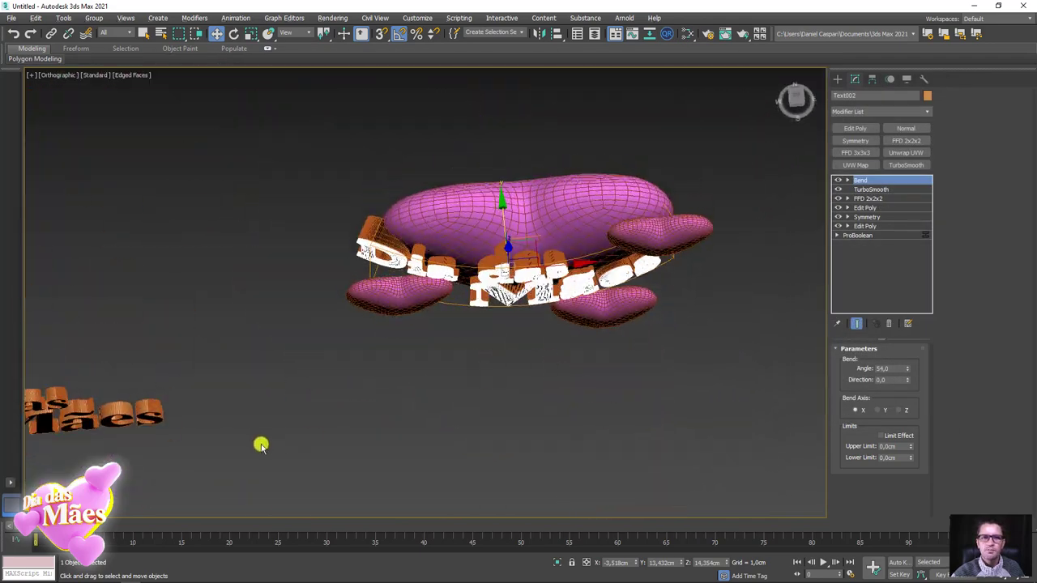
scroll(261, 445, "down", 3)
left_click(203, 425)
middle_click_drag(203, 425, 393, 371)
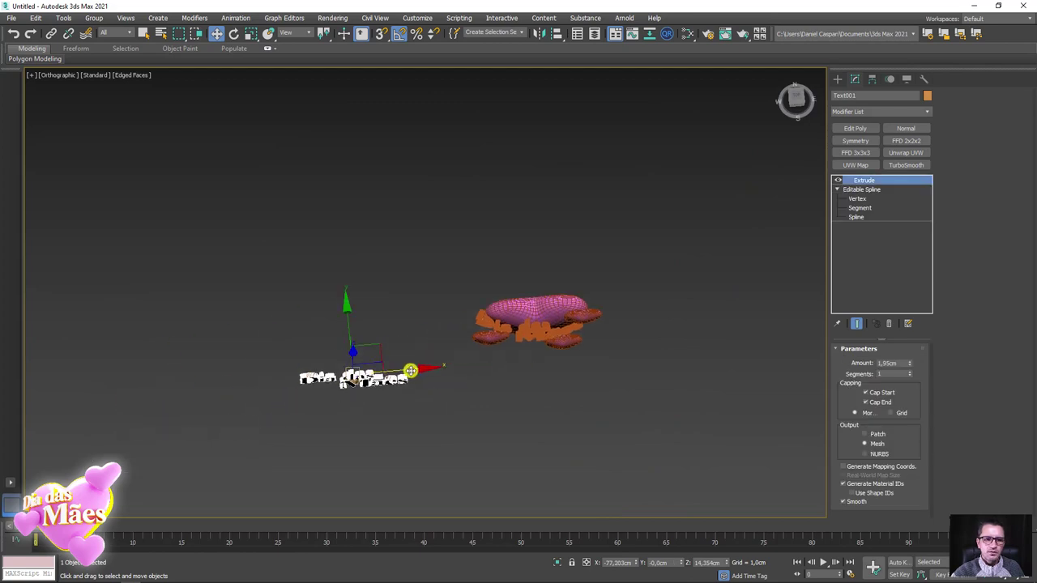
left_click_drag(411, 370, 303, 356)
key("ctrl+i")
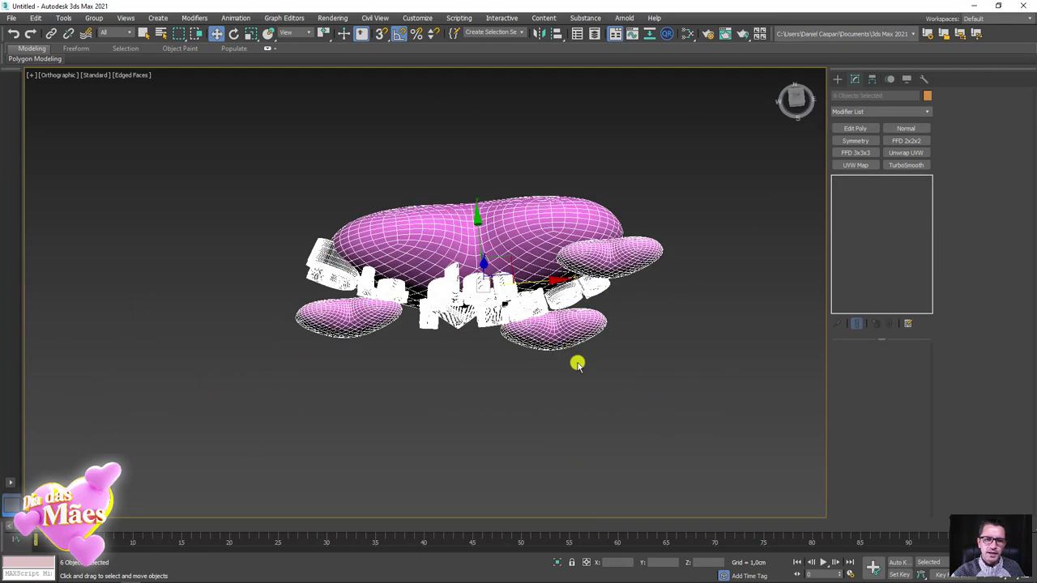
Run a V-Ray test render of the front view and close the frame buffer.
middle_click_drag(576, 357, 509, 270)
scroll(509, 269, "down", 2)
scroll(667, 255, "up", 2)
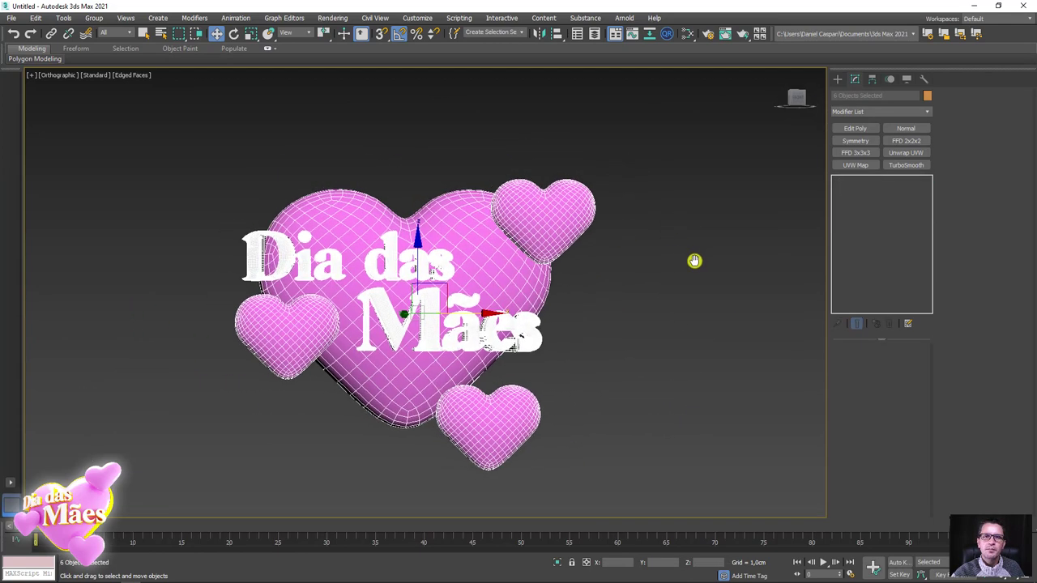
left_click(741, 36)
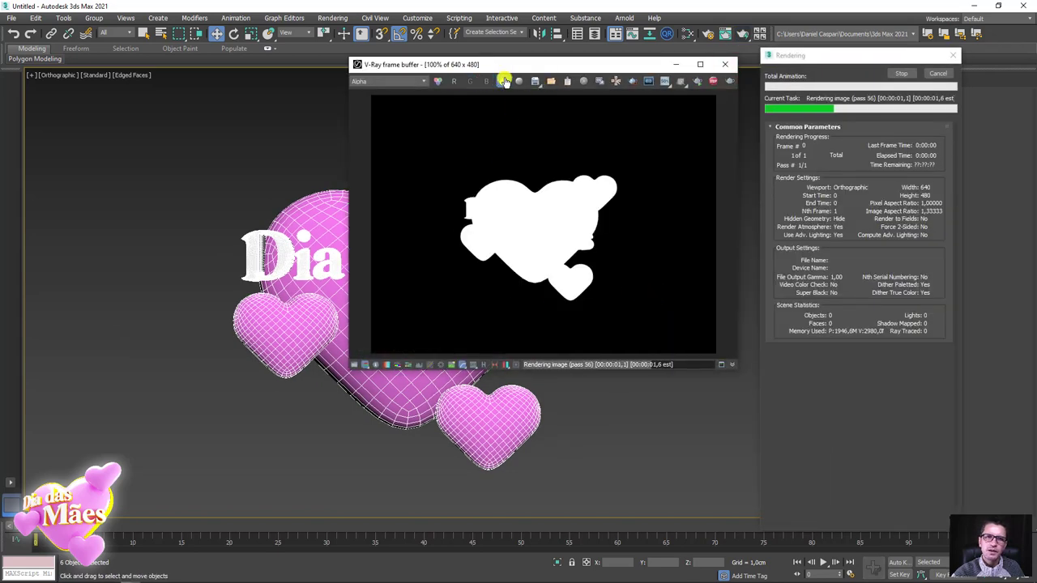
left_click(725, 64)
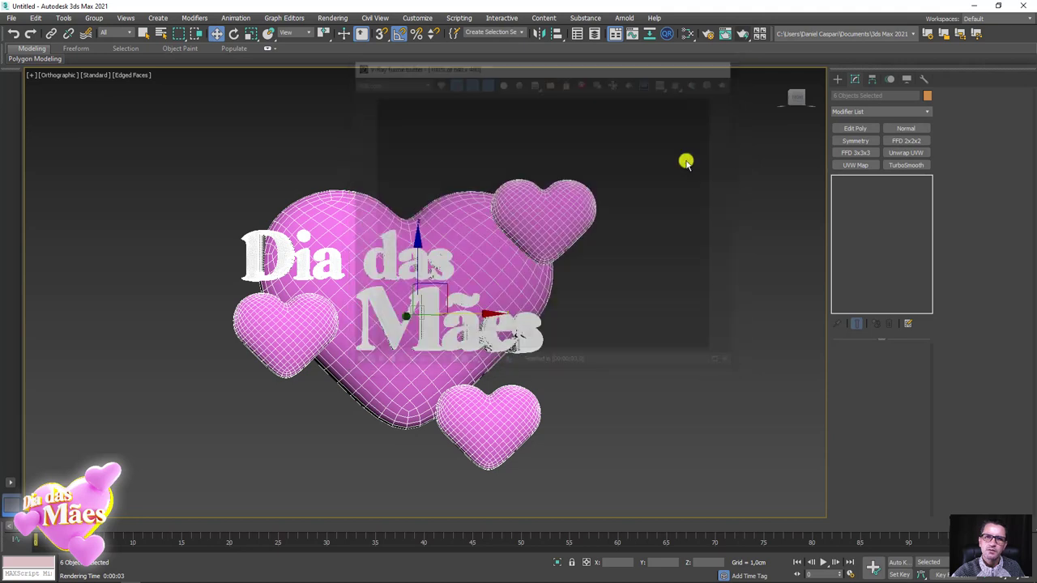
Draw a V-Ray plane light in the scene.
left_click(839, 79)
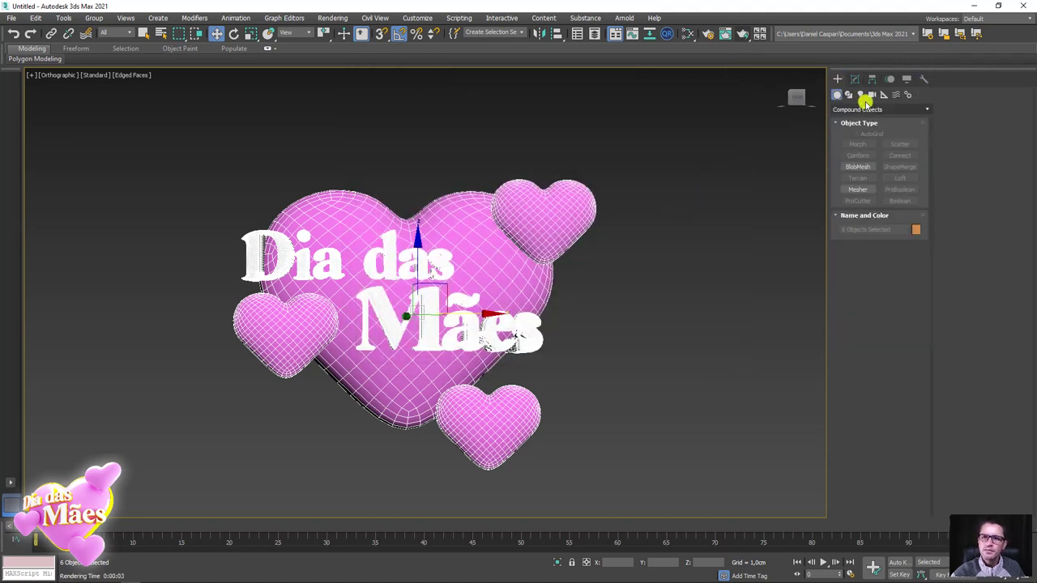
left_click(861, 95)
left_click(874, 108)
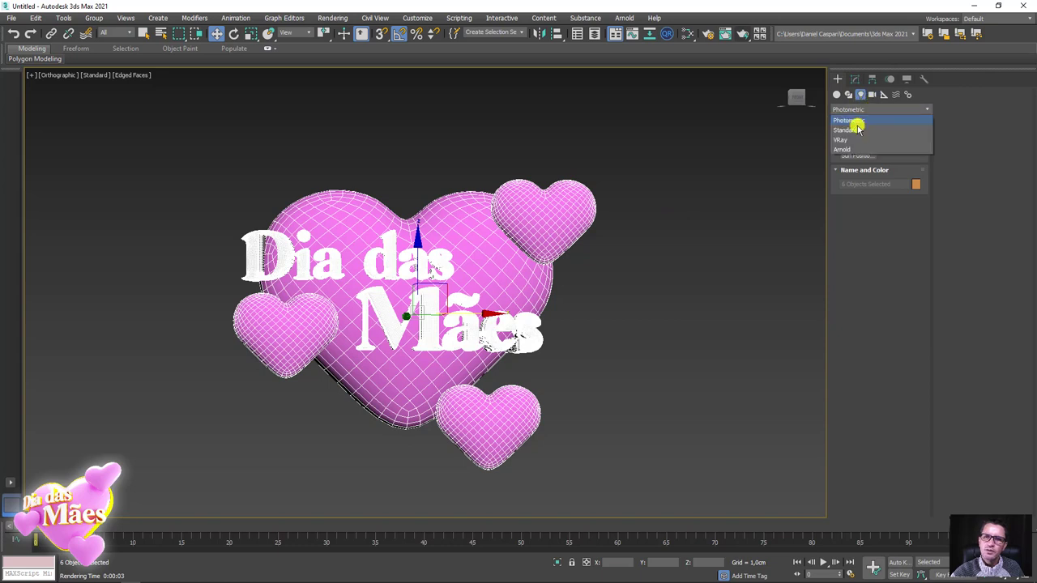
left_click(849, 141)
left_click(857, 143)
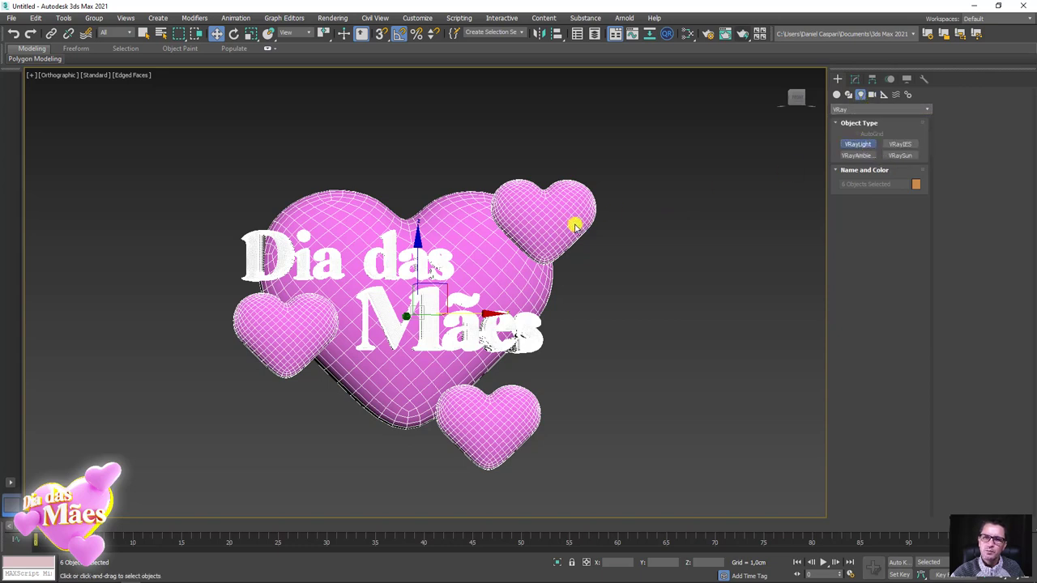
scroll(574, 224, "down", 5)
middle_click_drag(629, 191, 610, 297, "alt")
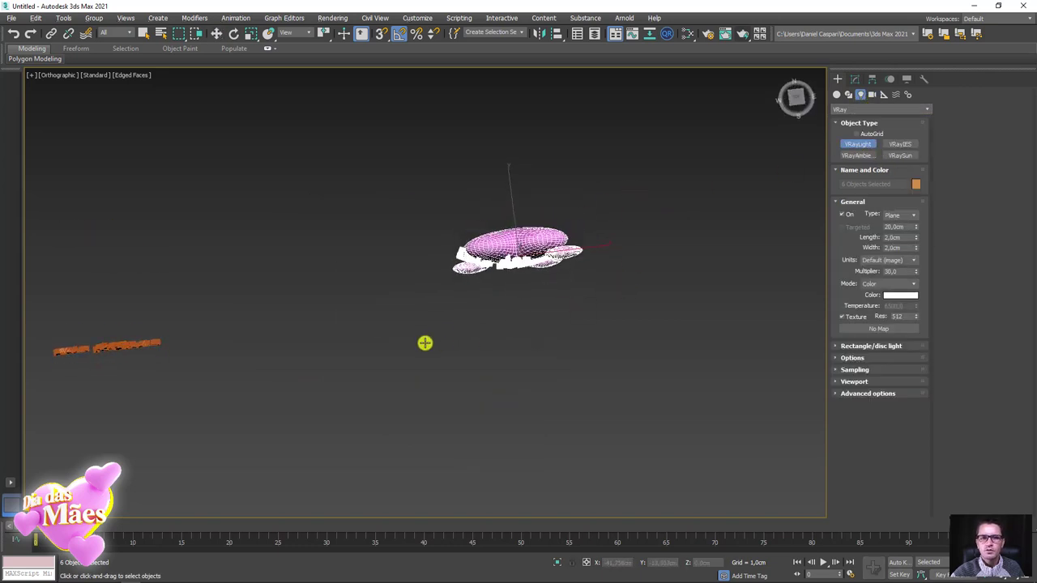
mouse_move(424, 343)
left_mouse_down()
mouse_move(556, 364)
mouse_move(576, 354)
left_mouse_up()
Raise the plane light above the hearts and shift it to the left.
key("w")
middle_click_drag(576, 354, 520, 279, "alt")
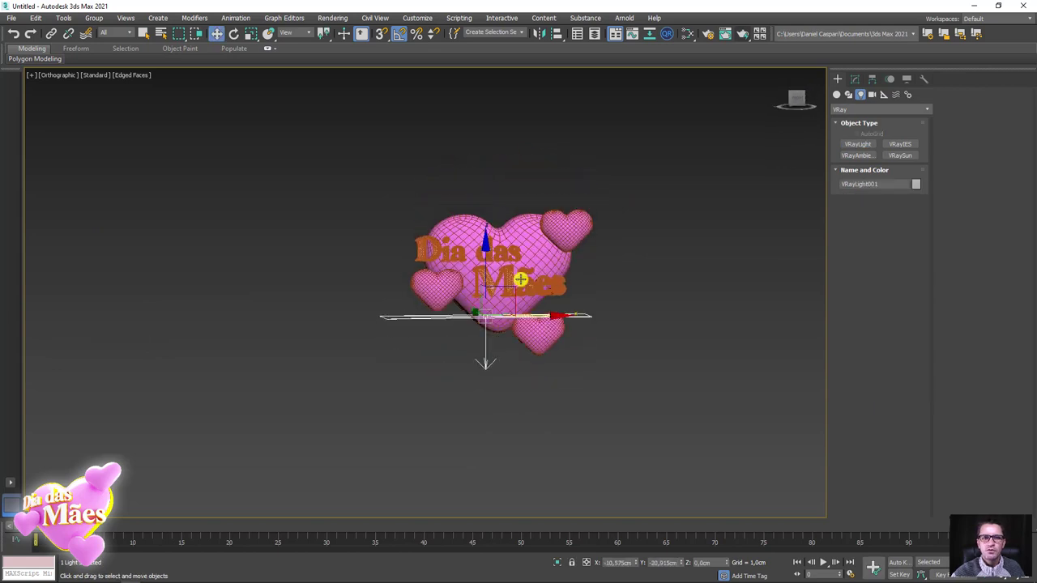
left_click_drag(520, 278, 510, 62)
mouse_move(509, 63)
middle_mouse_down("alt")
mouse_move(630, 297)
mouse_move(619, 261)
middle_mouse_up("alt")
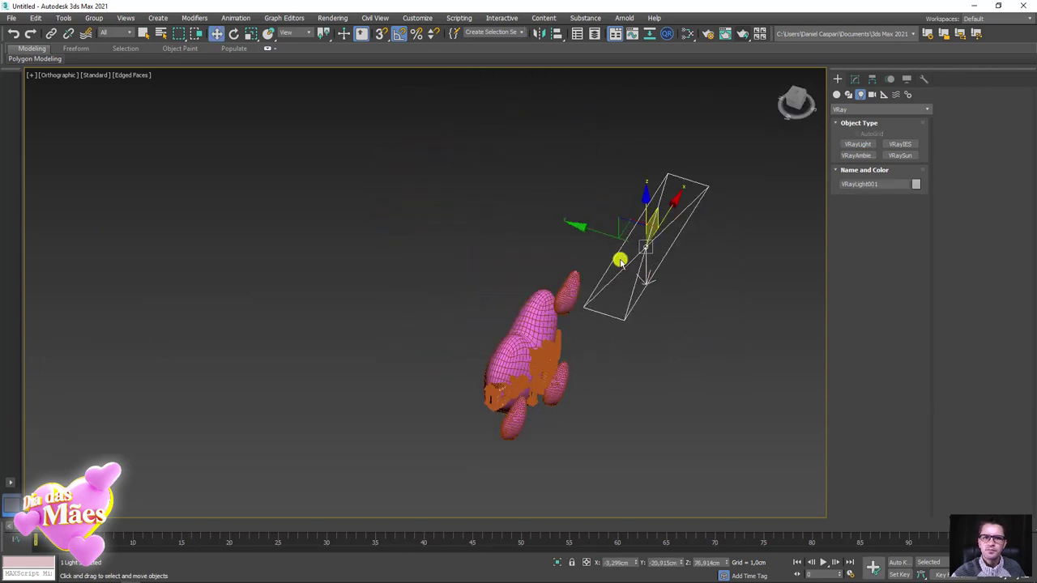
left_click_drag(599, 234, 475, 208)
middle_click_drag(600, 250, 558, 191, "alt")
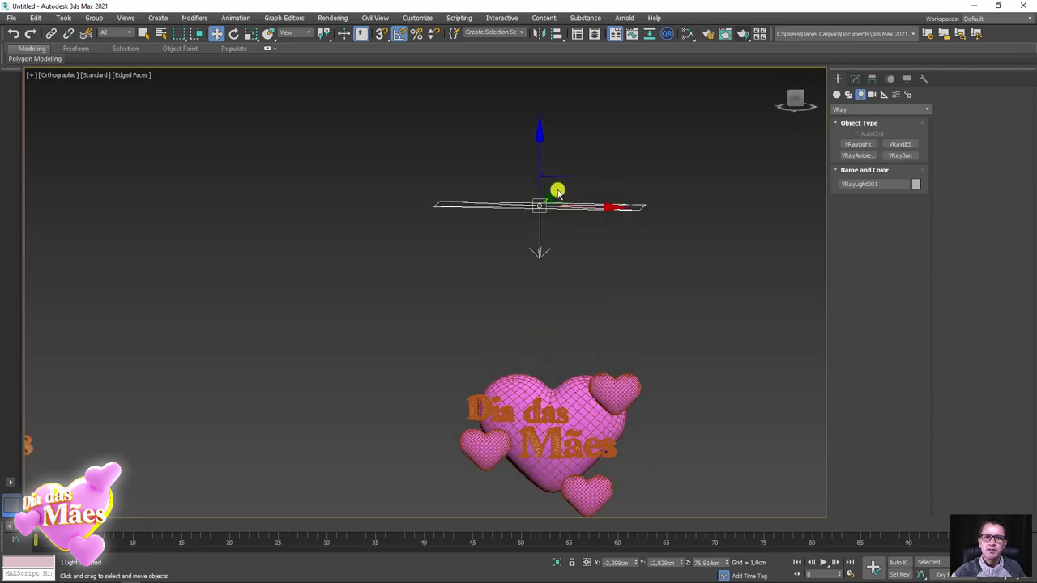
Clone the light to the right as VRayLight002 and rotate it 90° upright on Y.
left_click_drag(558, 191, 812, 276, "shift")
key("Return")
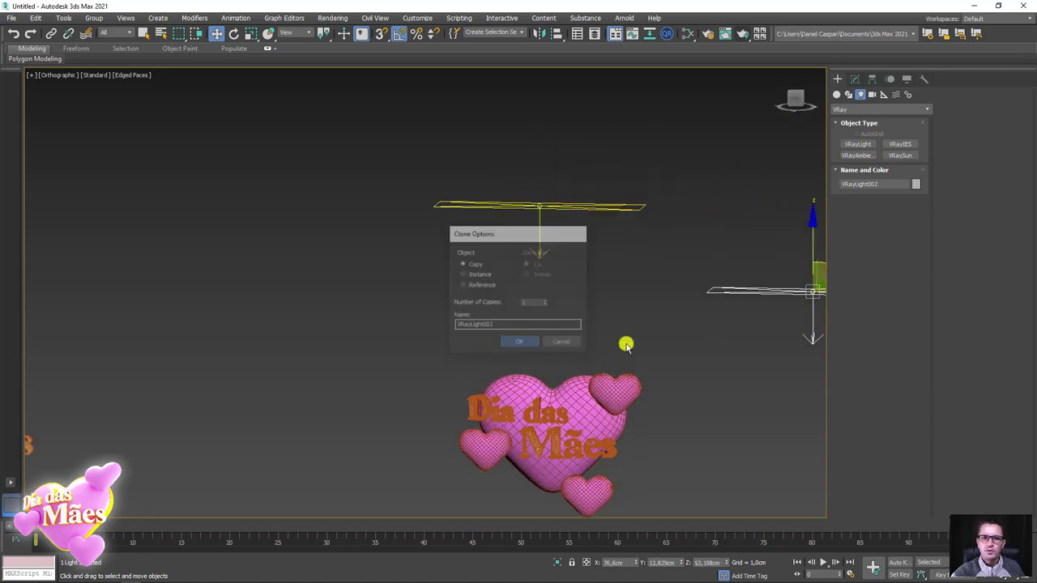
middle_click_drag(626, 345, 355, 288)
key("e")
left_click_drag(595, 194, 618, 235)
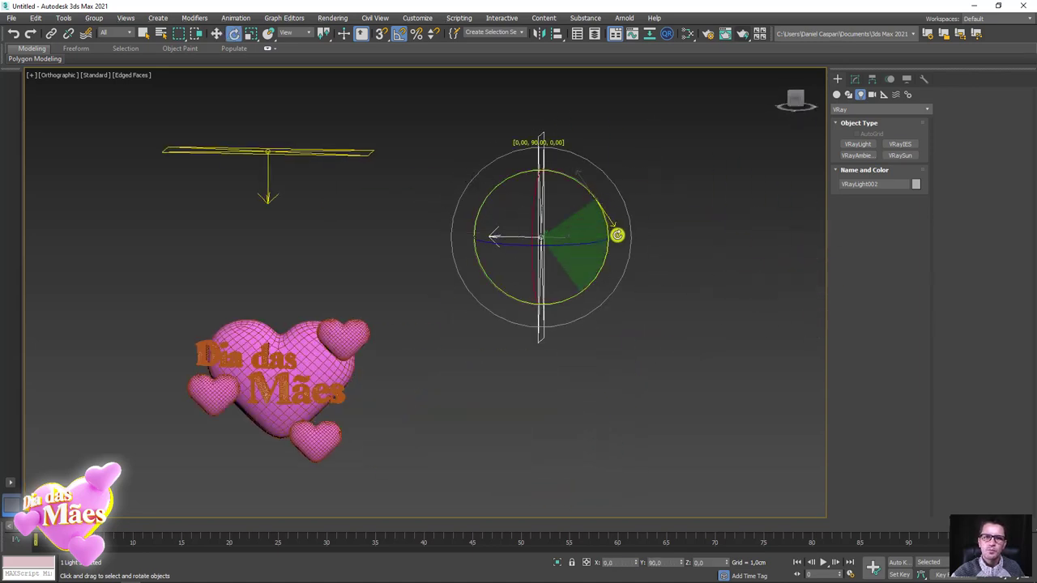
middle_click_drag(618, 235, 556, 257, "alt")
Lengthen VRayLight002, move it down beside the hearts and tilt it about 15°.
left_click(855, 79)
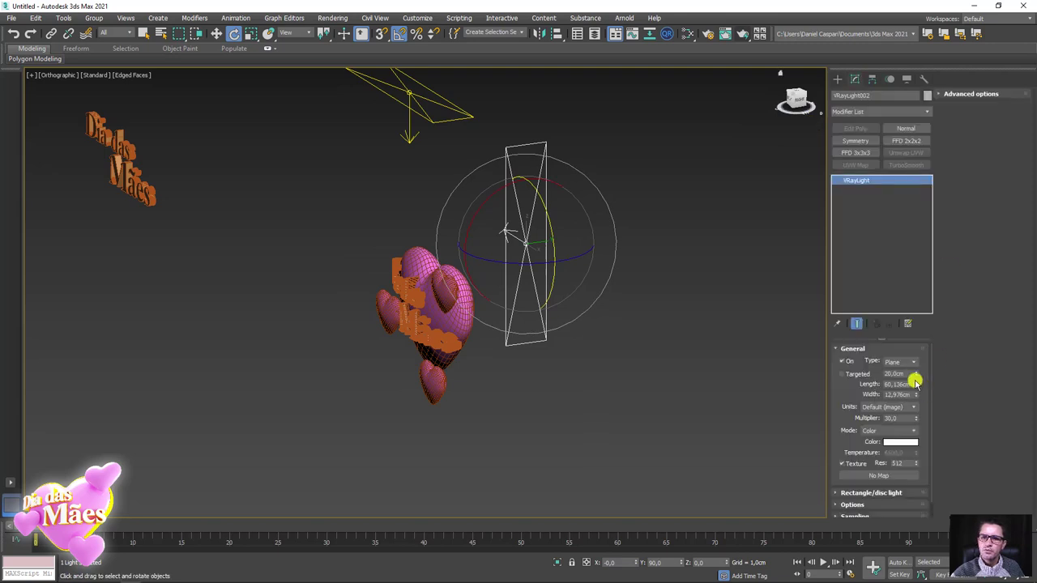
left_click_drag(916, 388, 913, 362)
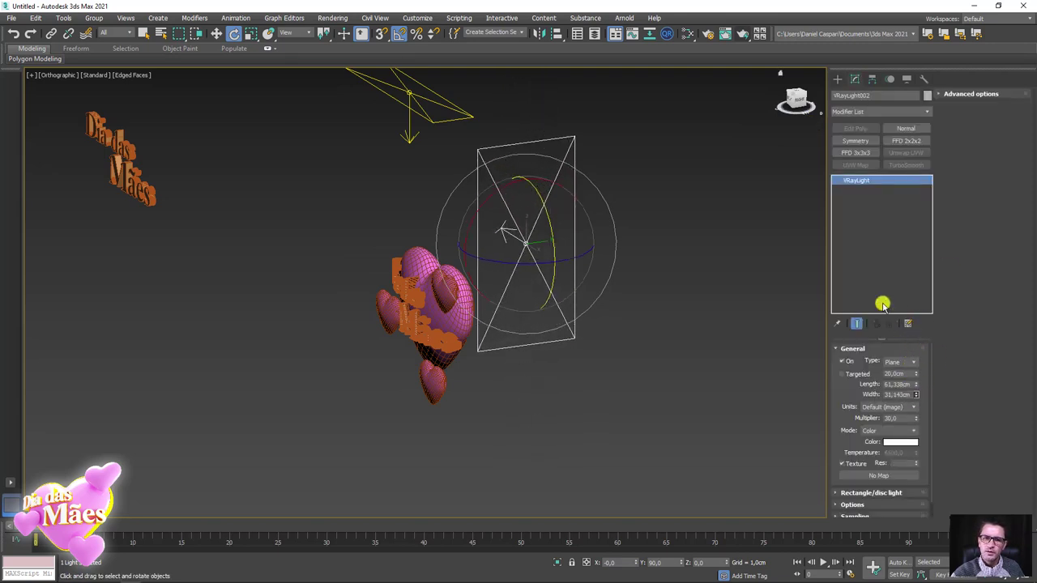
key("w")
key("shift+z")
left_click_drag(576, 224, 613, 418)
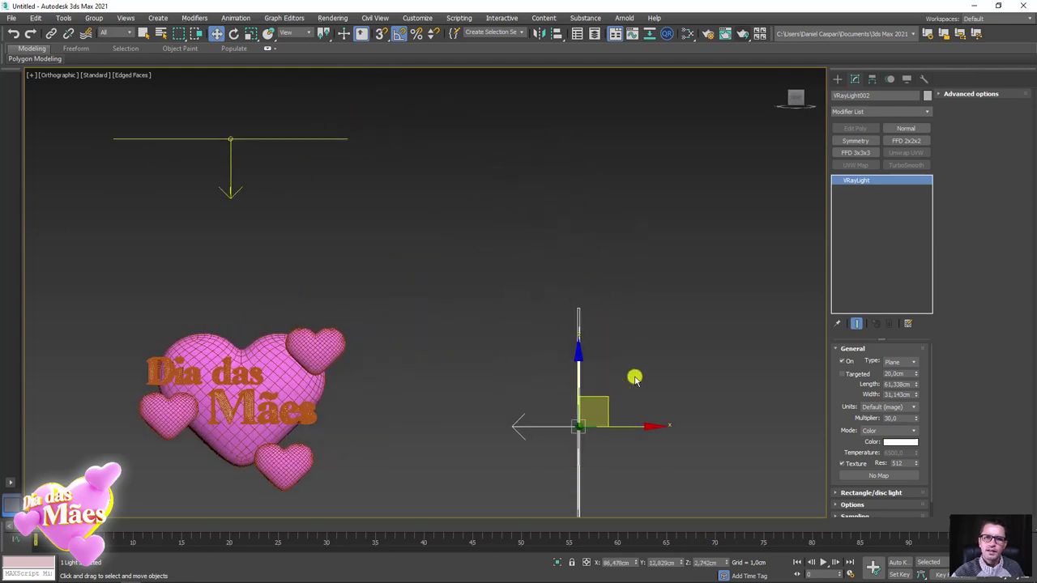
key("e")
left_click_drag(623, 380, 633, 385)
key("w")
Trim the light to about 60 × 31 cm, leaving its colour mode unchanged.
middle_click_drag(633, 385, 637, 358, "alt")
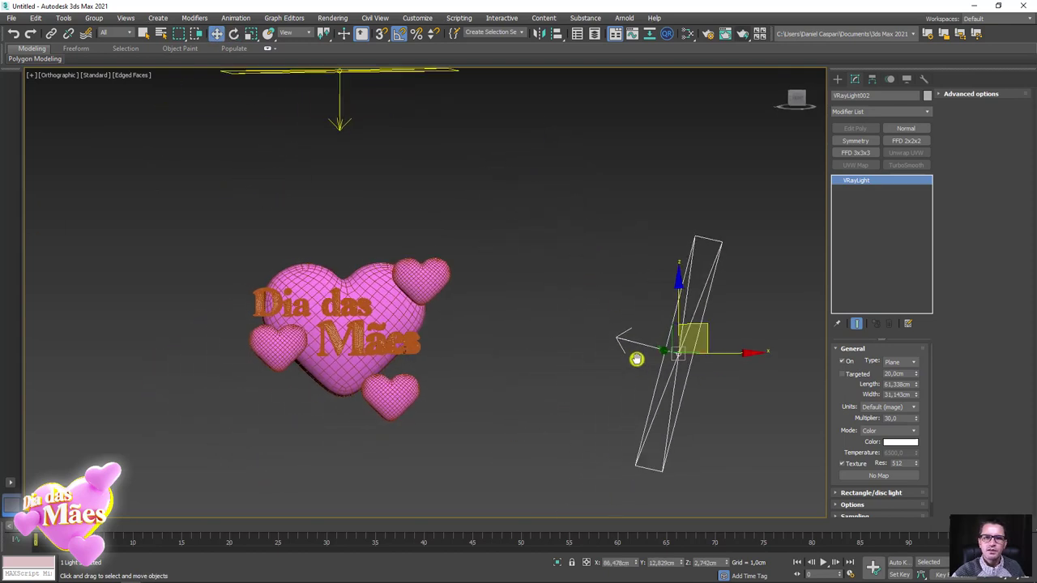
mouse_move(491, 354)
middle_mouse_down("alt")
mouse_move(559, 333)
mouse_move(644, 353)
middle_mouse_up("alt")
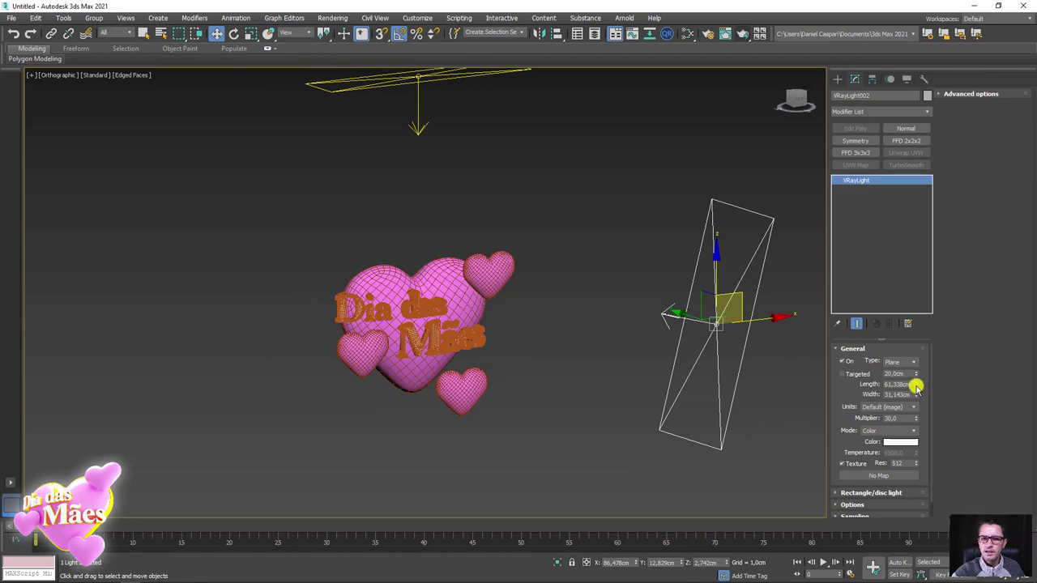
mouse_move(915, 387)
left_mouse_down()
mouse_move(914, 375)
mouse_move(914, 386)
left_mouse_up()
left_click(912, 430)
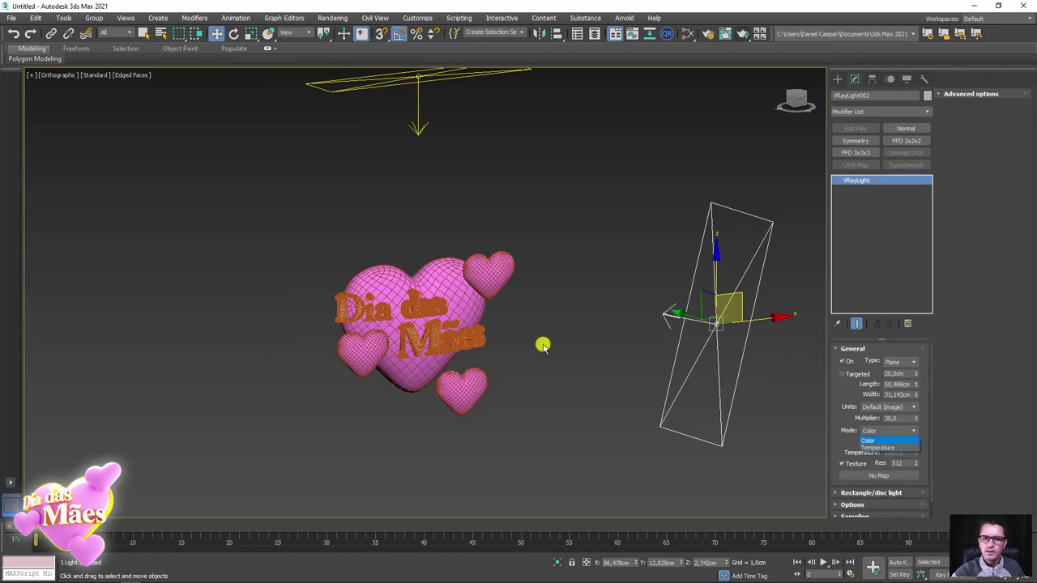
left_click(509, 343)
middle_click_drag(509, 342, 511, 392, "alt")
scroll(511, 391, "up", 3)
key("ctrl+i")
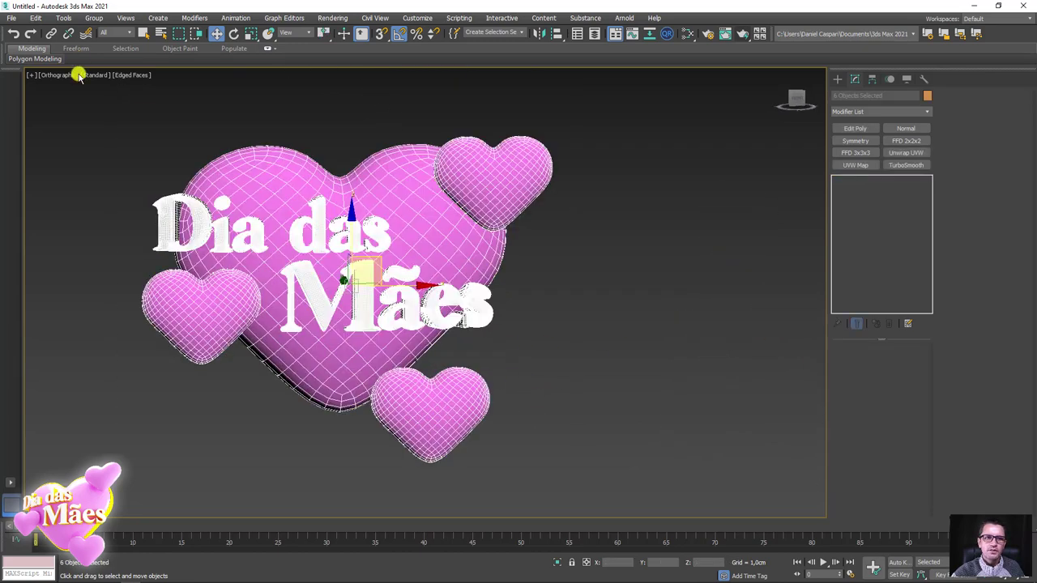
mouse_move(487, 275)
middle_mouse_down("alt")
mouse_move(557, 275)
mouse_move(618, 187)
middle_mouse_up("alt")
scroll(558, 276, "up", 2)
left_click(738, 35)
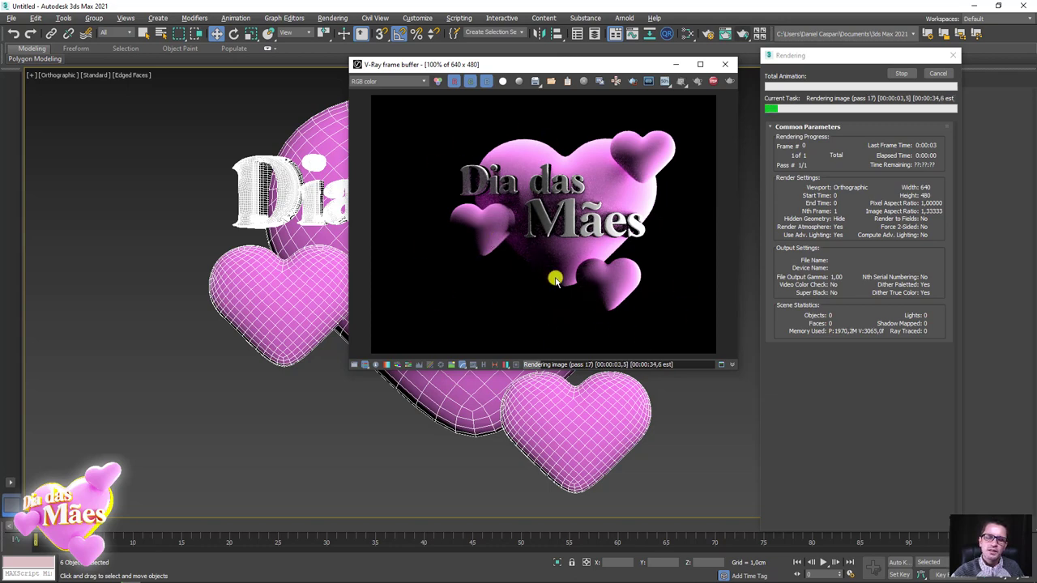
left_click(725, 64)
Set the environment background colour to mid grey (150, 150, 150).
middle_click_drag(481, 104, 462, 135)
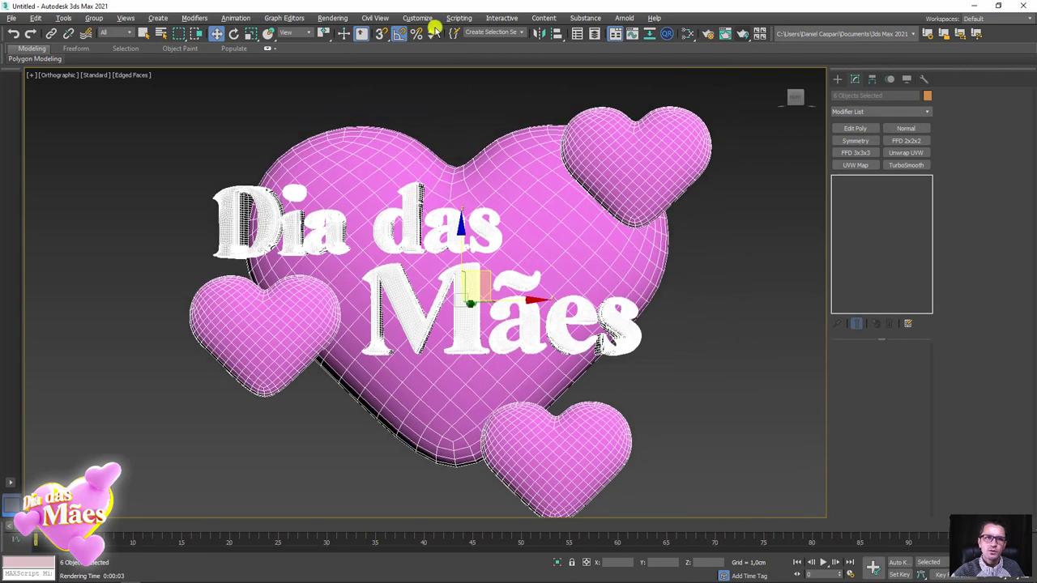
left_click(333, 18)
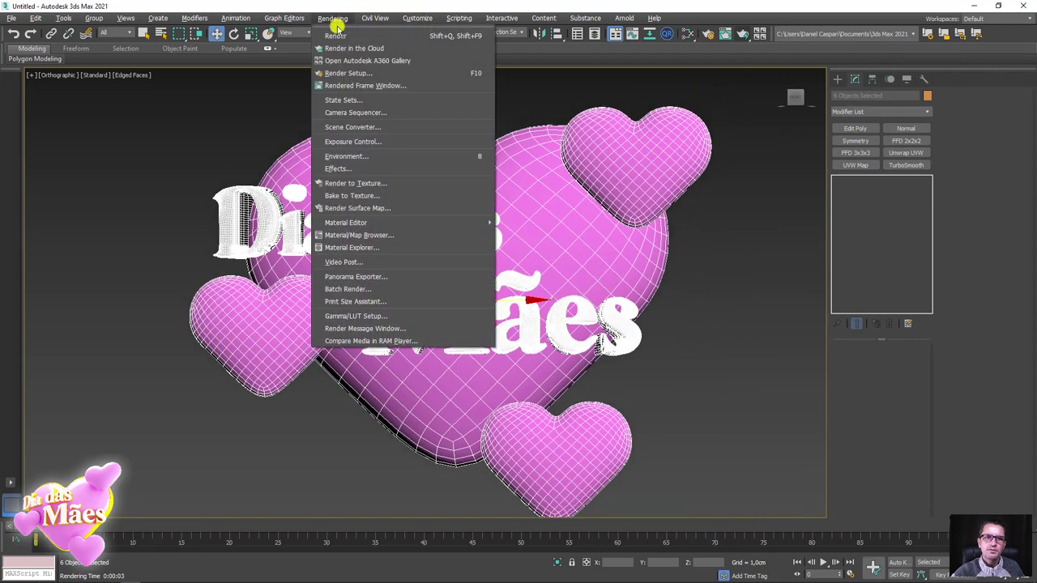
left_click(365, 157)
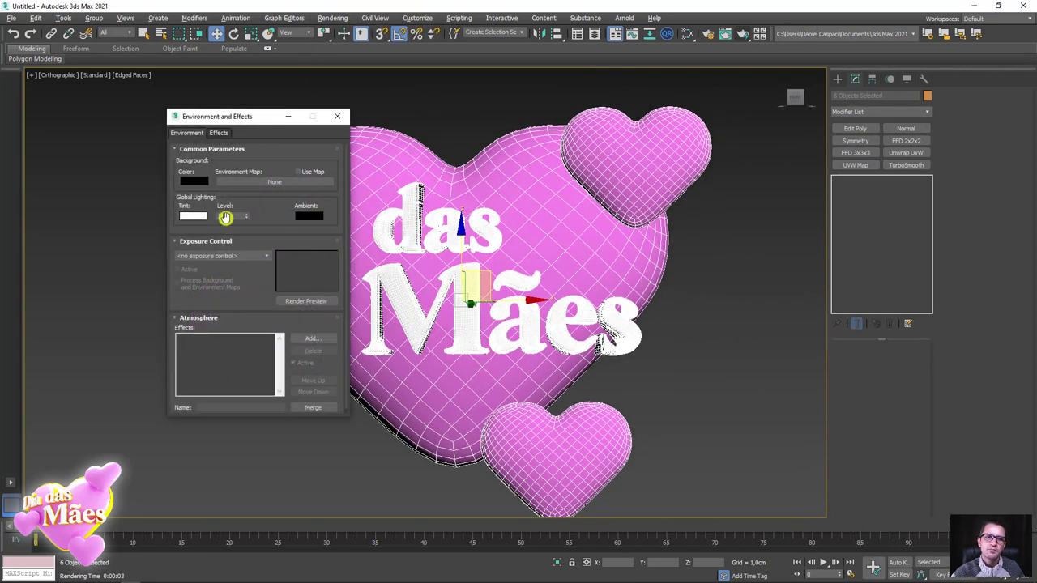
left_click(192, 180)
left_click_drag(365, 128, 389, 126)
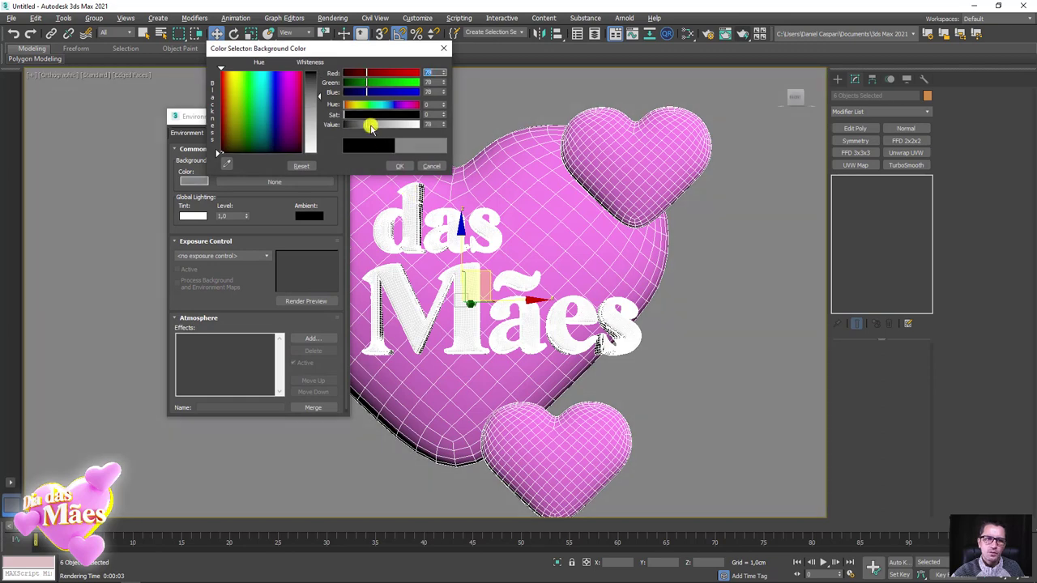
left_click(398, 164)
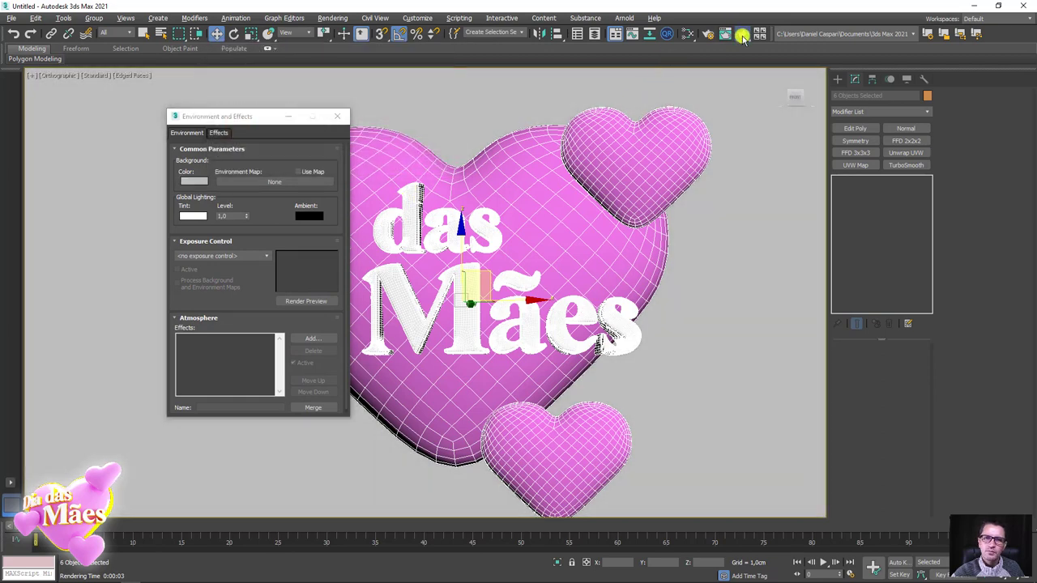
Render the scene to check the grey background, then close the rendered image.
left_click(735, 33)
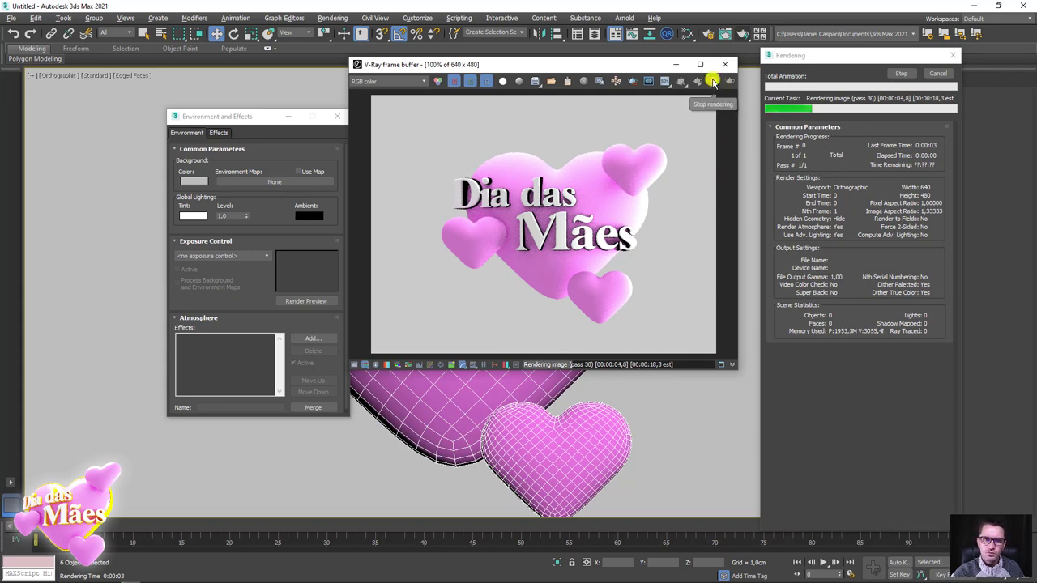
left_click(716, 82)
left_click(726, 64)
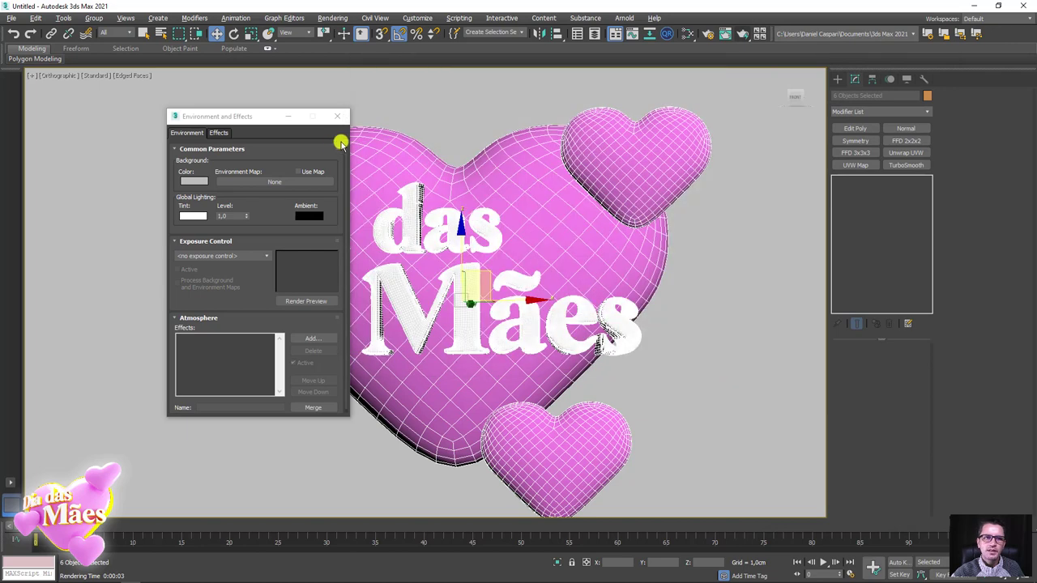
Select the large pink heart and rename its material Material #26 to coração.
left_click(339, 117)
left_click(580, 185)
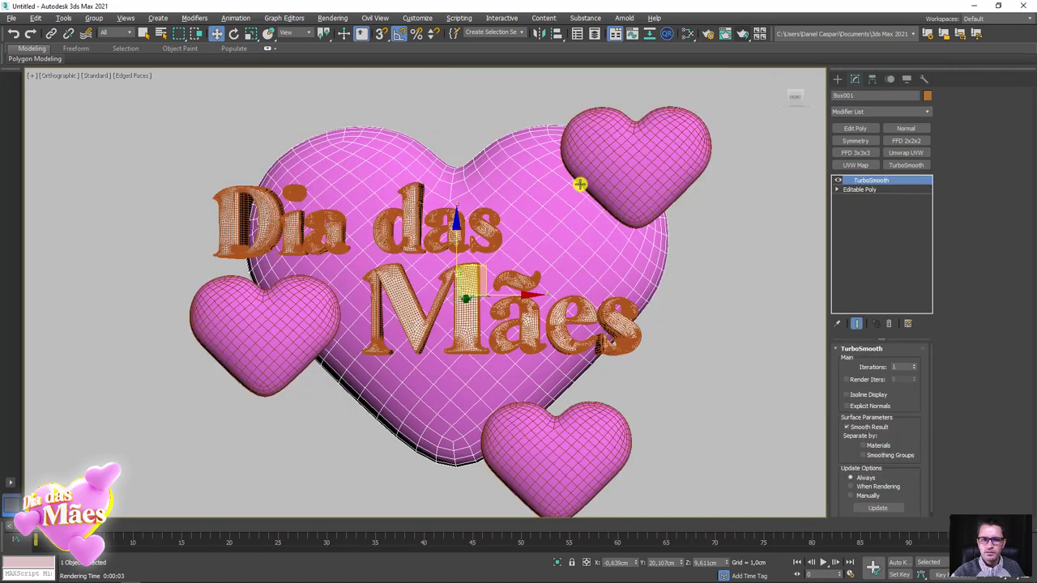
left_click(689, 33)
scroll(624, 267, "up", 2)
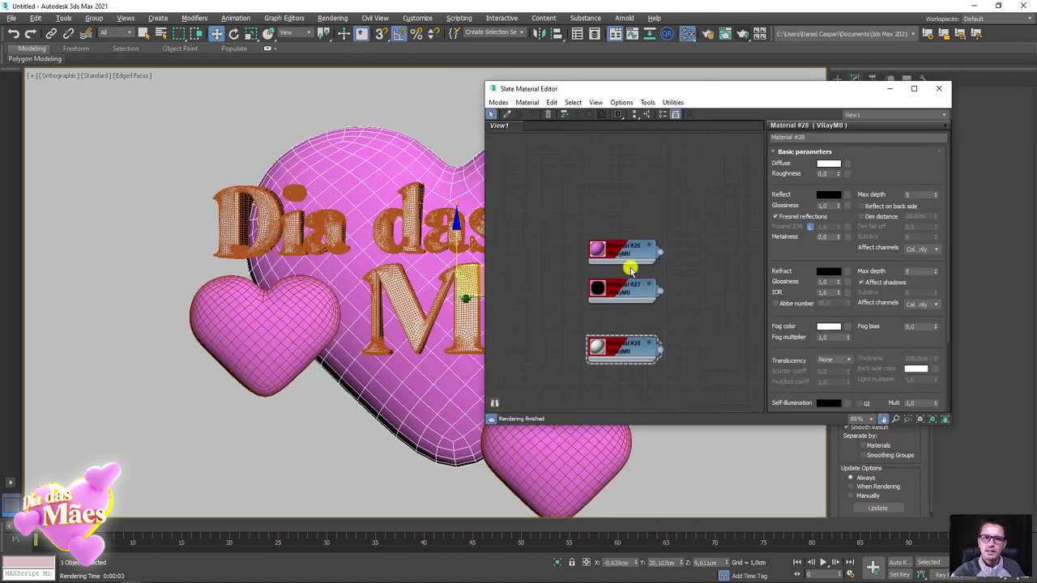
scroll(620, 256, "up", 2)
double_click(620, 256)
double_click(810, 138)
type("coração")
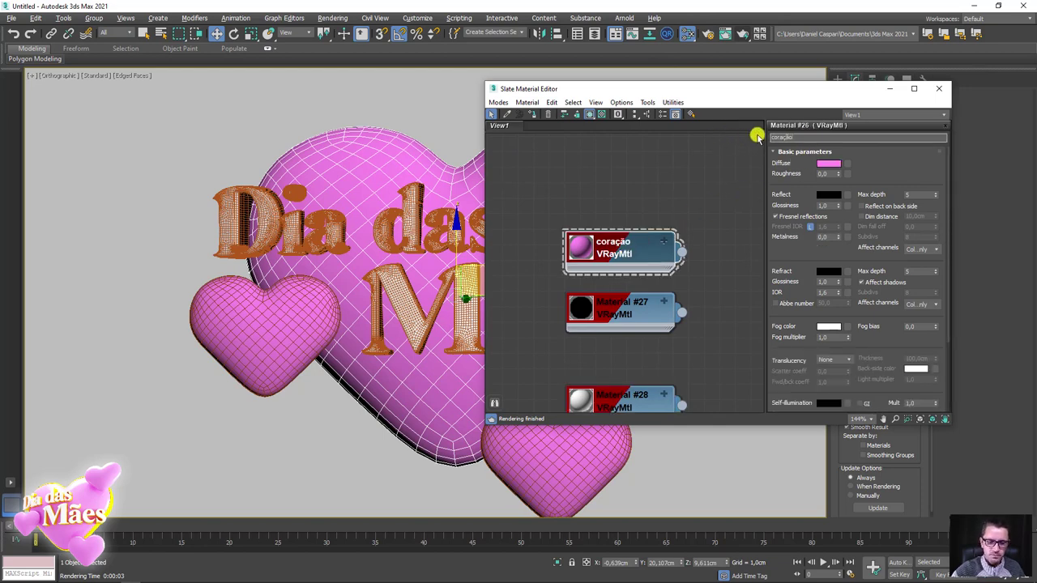
Give the coração material a white reflection colour with 0.9 glossiness.
left_click(830, 197)
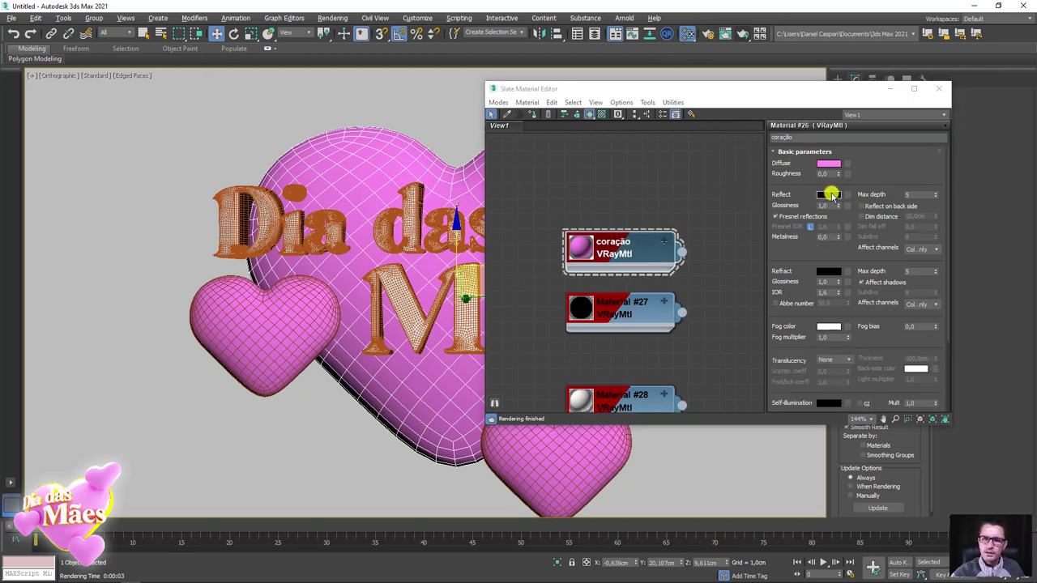
left_click_drag(356, 126, 429, 134)
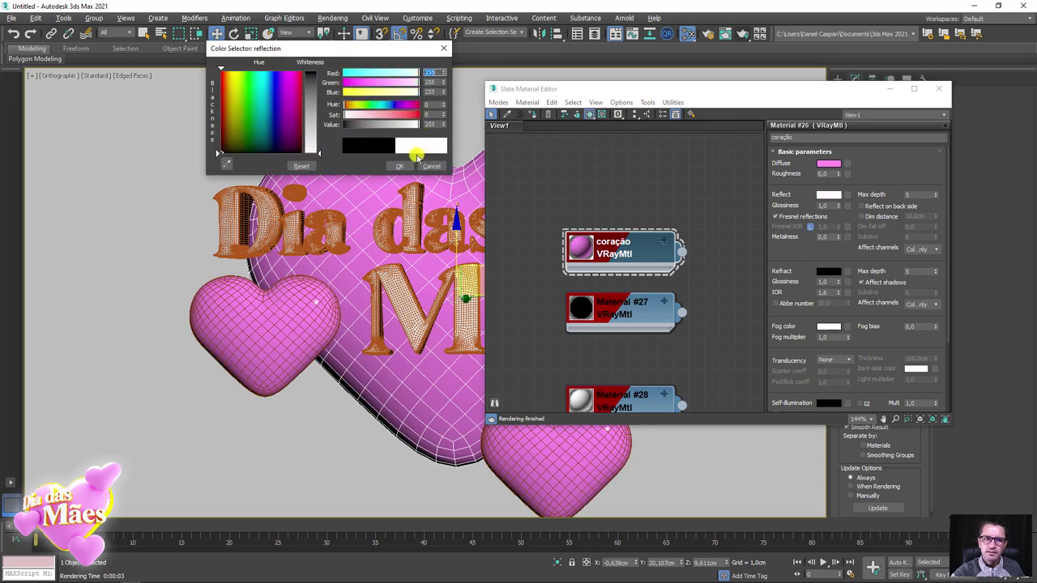
left_click(398, 165)
double_click(583, 249)
left_click_drag(604, 253, 614, 134)
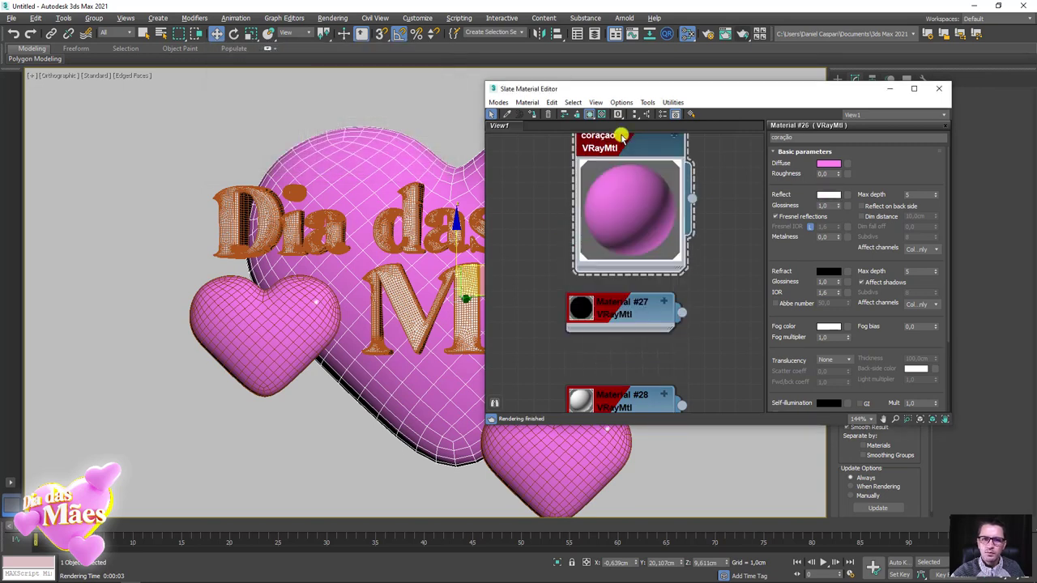
left_click(601, 114)
middle_click_drag(666, 195, 648, 231)
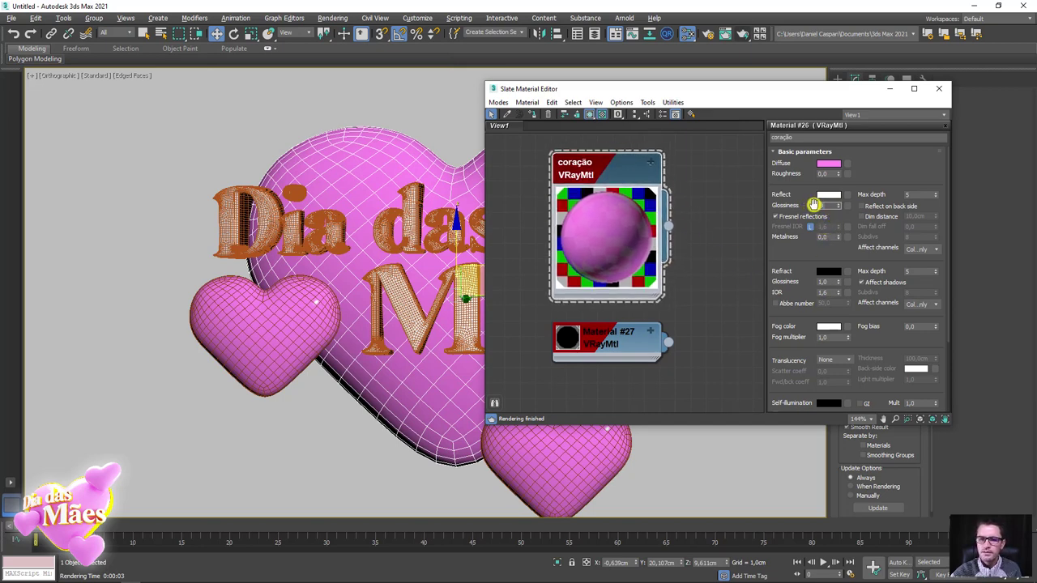
key("Return")
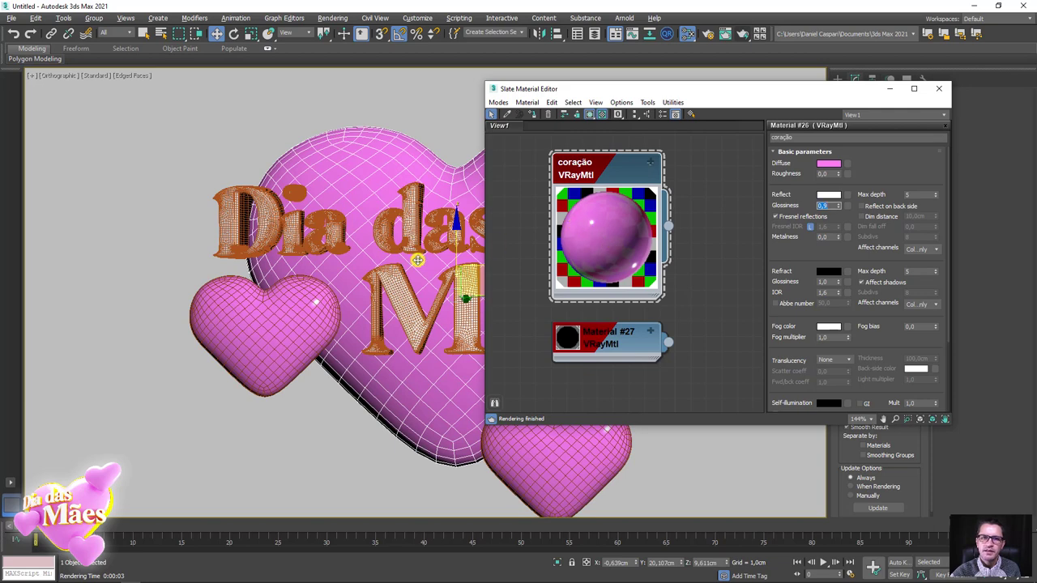
scroll(417, 259, "up", 2)
Render the scene to see the glossy hearts and close the previous render window.
left_click(744, 32)
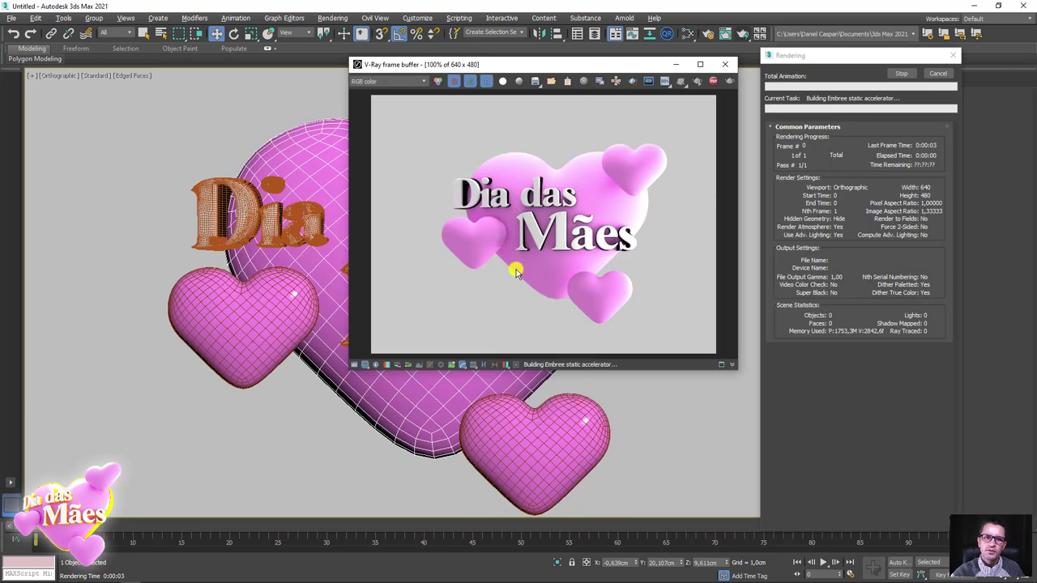
scroll(556, 168, "up", 1)
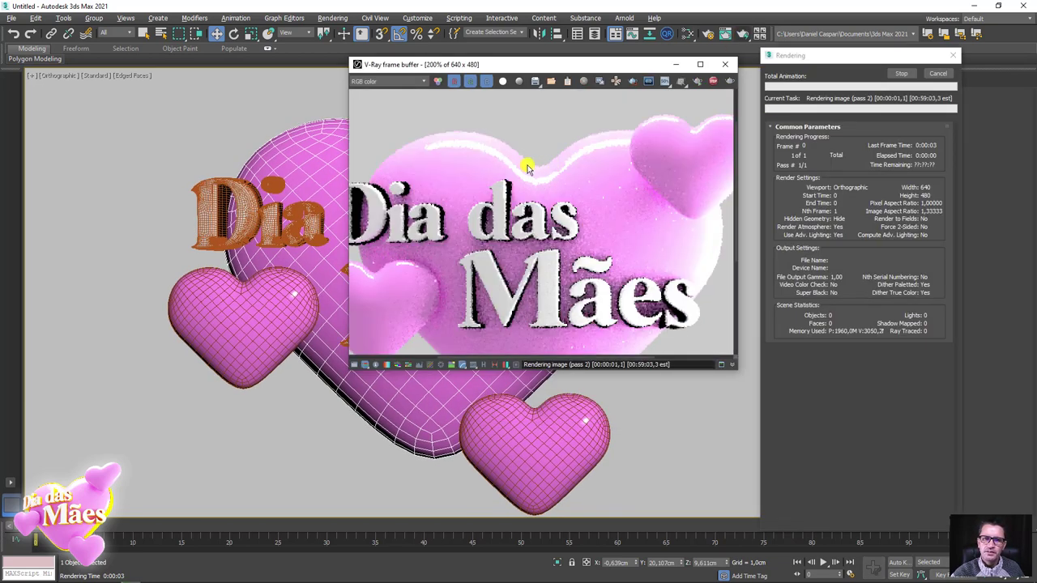
scroll(527, 162, "up", 1)
scroll(661, 150, "down", 2)
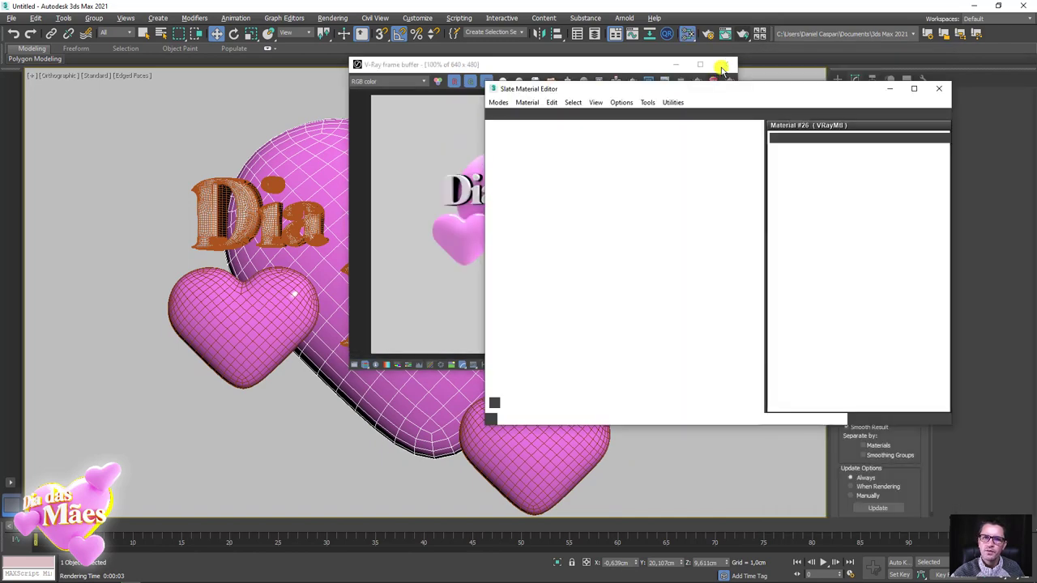
left_click(722, 66)
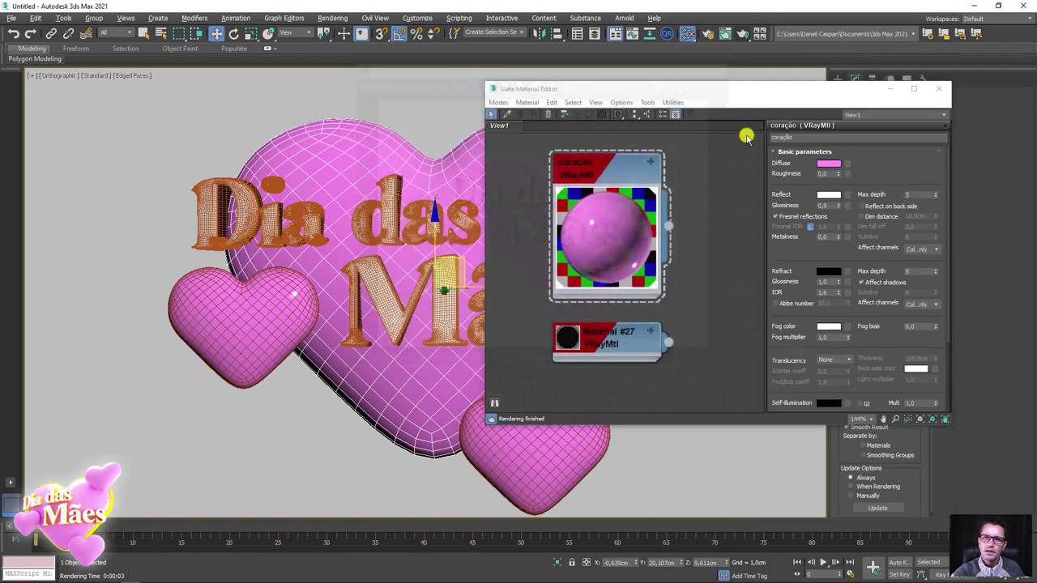
Select the Dia das Mães text and the Material #27 node in the Slate editor.
middle_click_drag(411, 270, 375, 248)
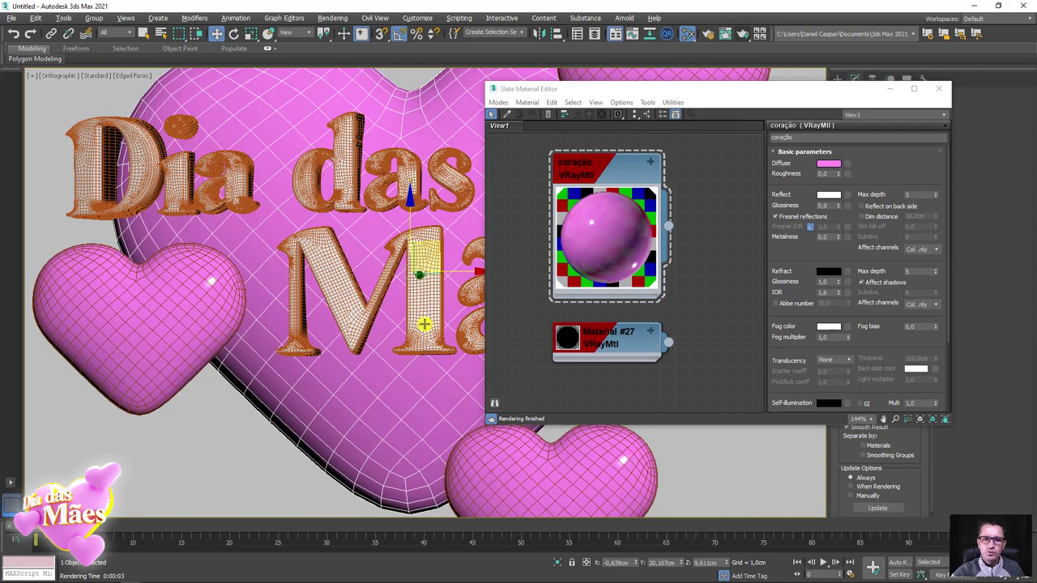
middle_click_drag(424, 325, 459, 327, "alt")
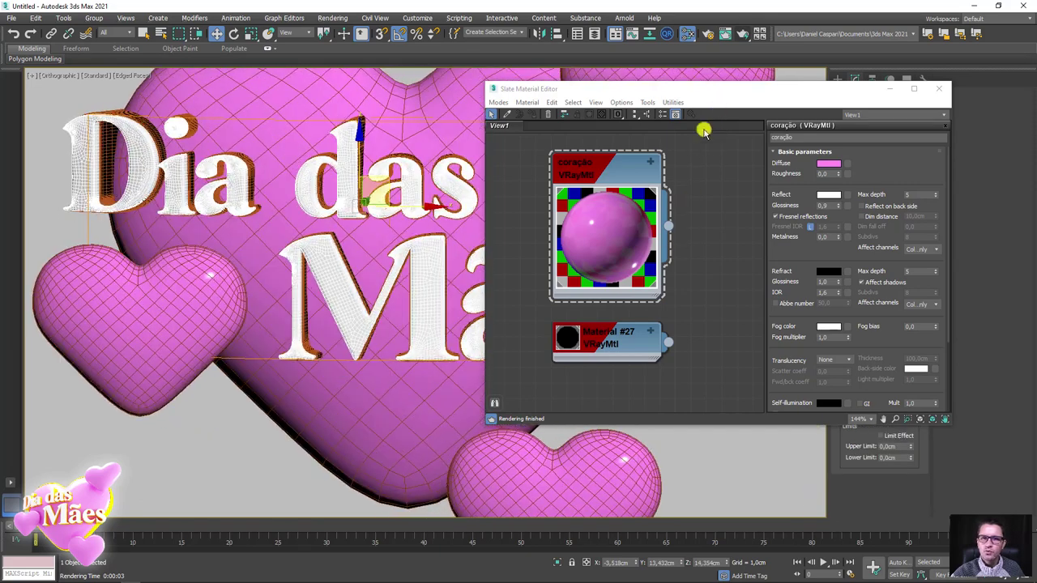
middle_click_drag(598, 359, 669, 288)
left_click(658, 271)
Open Material #27 and Material #28 and arrange their nodes to show both.
double_click(633, 274)
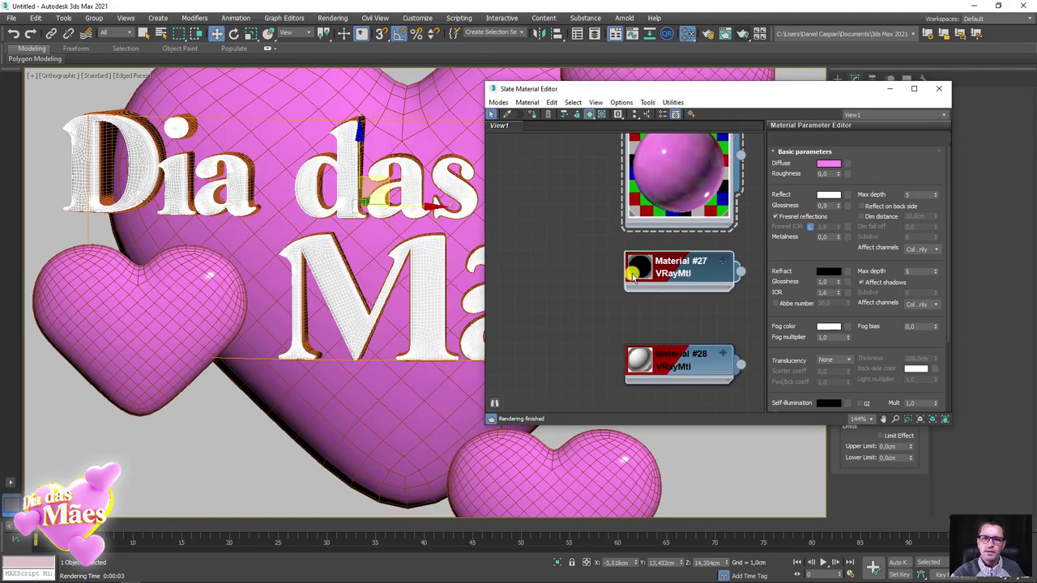
scroll(500, 271, "down", 1)
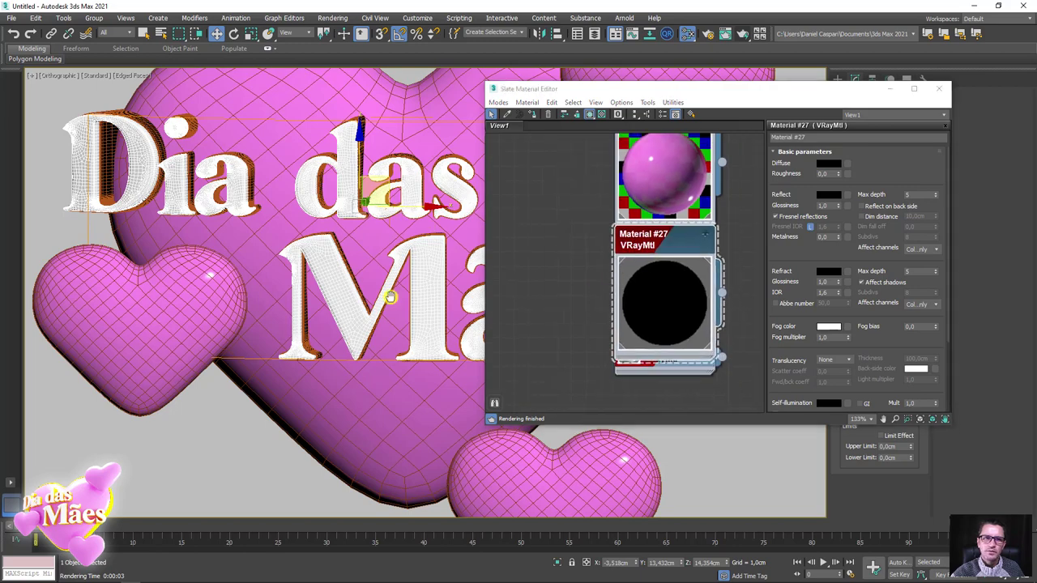
mouse_move(405, 340)
middle_mouse_down("alt")
mouse_move(307, 347)
mouse_move(577, 338)
middle_mouse_up("alt")
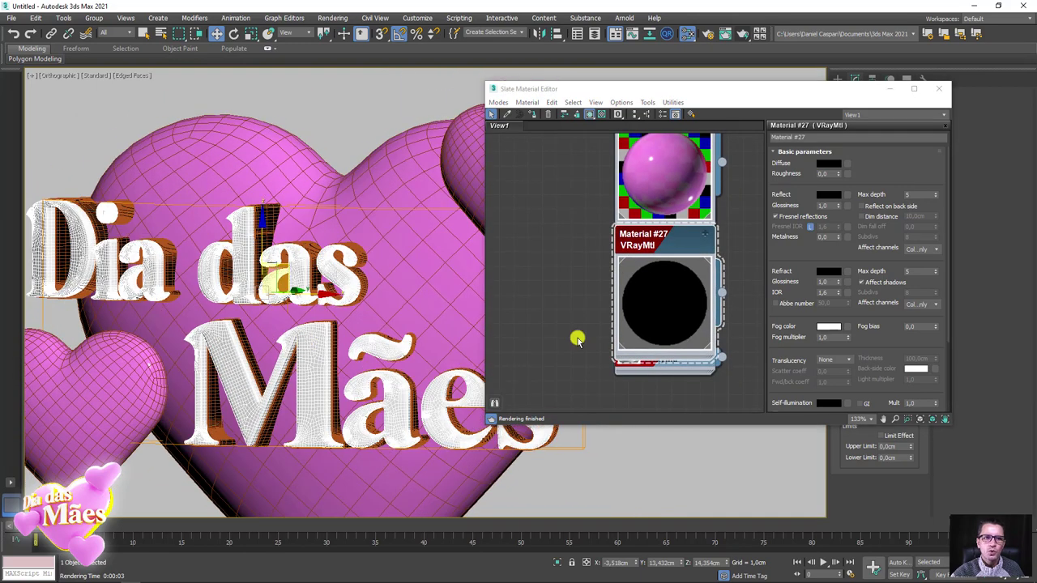
double_click(657, 371)
left_click_drag(657, 371, 659, 421)
left_click_drag(671, 251, 669, 280)
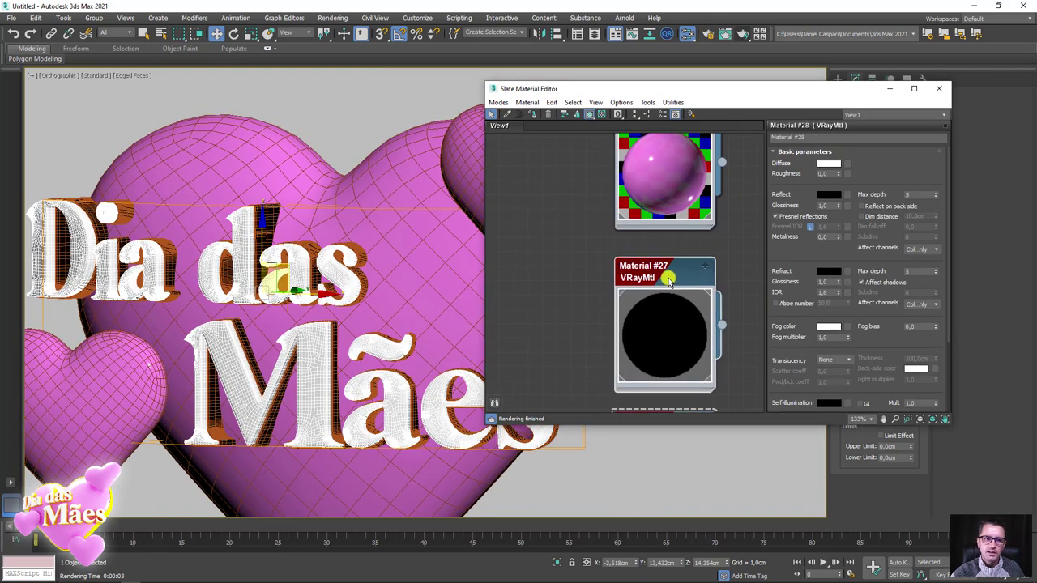
middle_click_drag(669, 279, 658, 176)
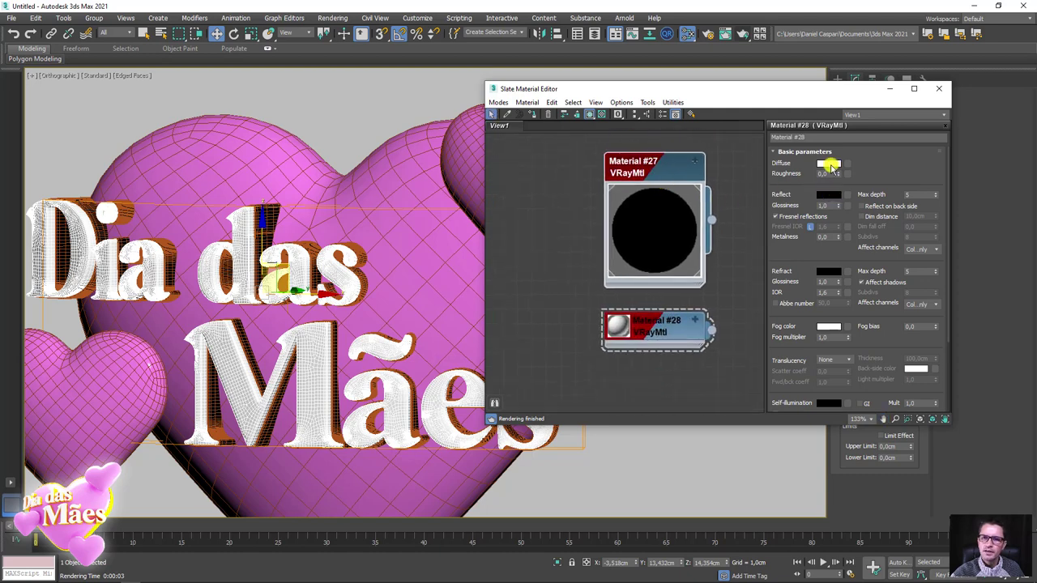
Give Material #28 a golden orange diffuse and a white reflection colour.
left_click(832, 166)
mouse_move(360, 110)
left_mouse_down()
mouse_move(349, 106)
mouse_move(417, 115)
mouse_move(403, 124)
left_mouse_up()
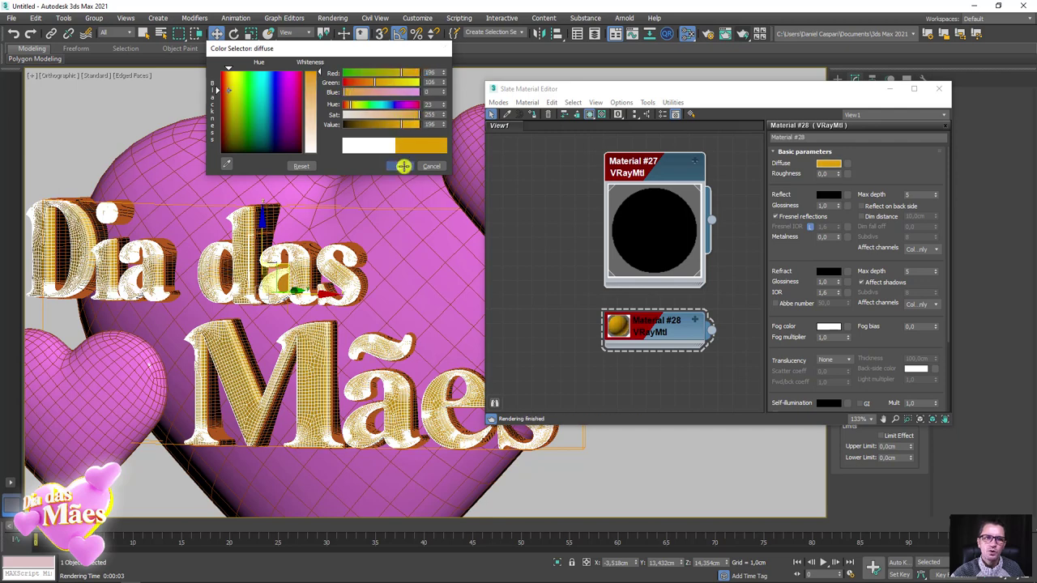
left_click(399, 166)
left_click(831, 199)
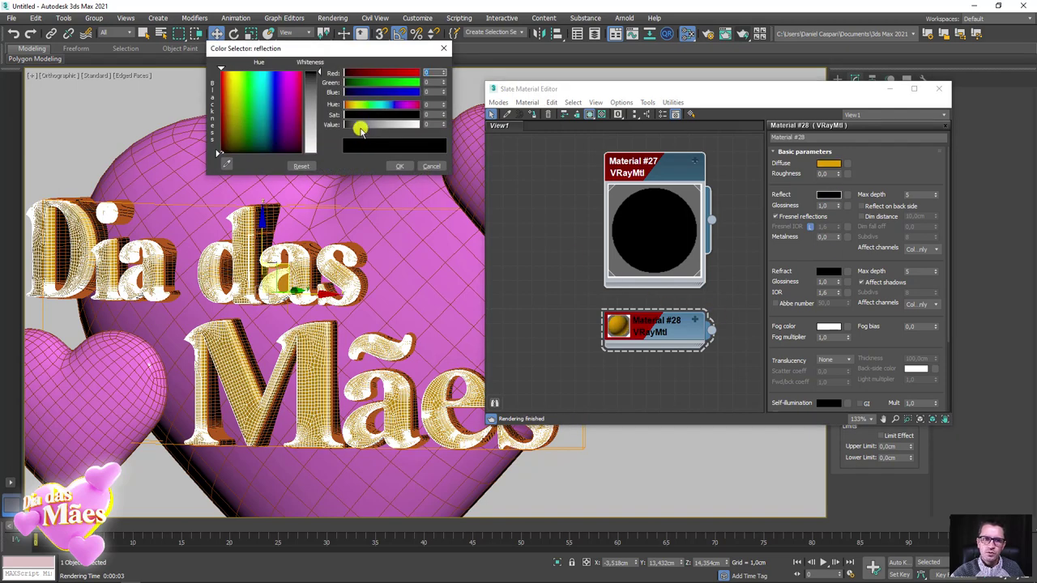
left_click_drag(356, 125, 456, 131)
left_click(399, 166)
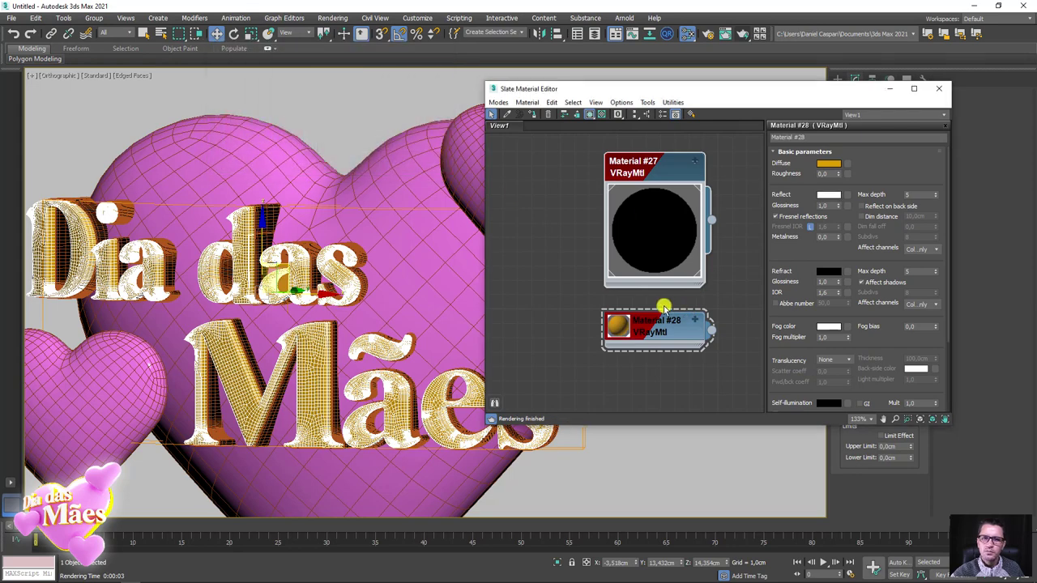
Assign Material #28 and the black material to the Dia das Mães letters.
mouse_move(663, 309)
middle_mouse_down()
mouse_move(629, 405)
mouse_move(654, 285)
middle_mouse_up()
left_click_drag(655, 285, 653, 316)
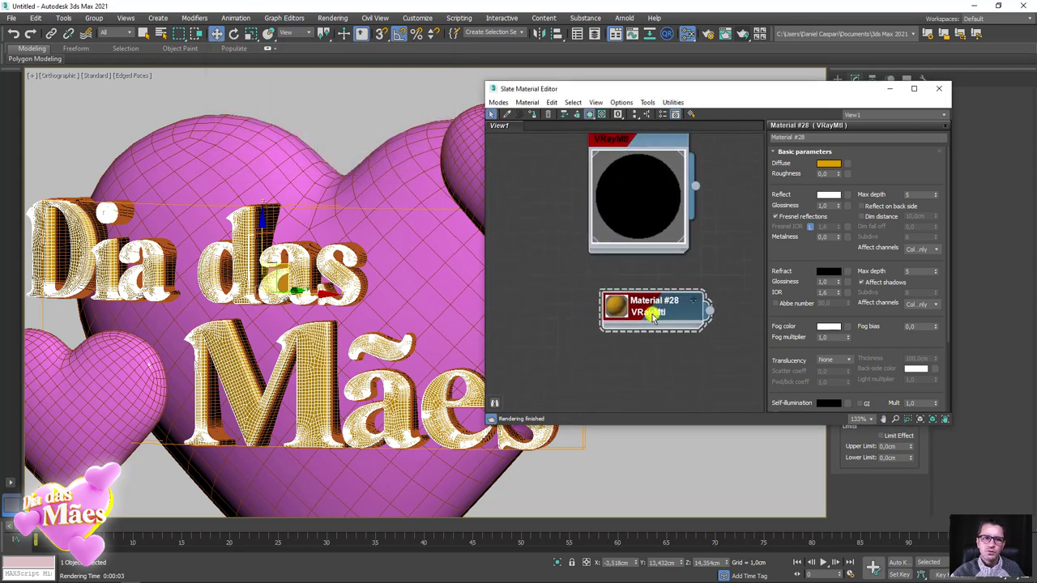
scroll(299, 290, "up", 3)
scroll(299, 290, "up", 3)
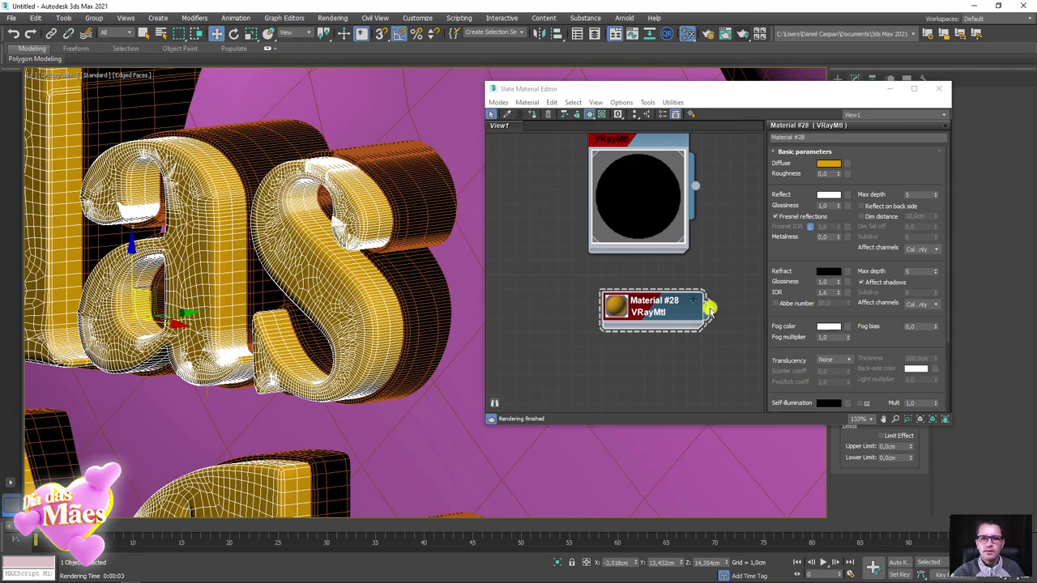
scroll(709, 309, "down", 2)
left_click_drag(708, 310, 424, 287)
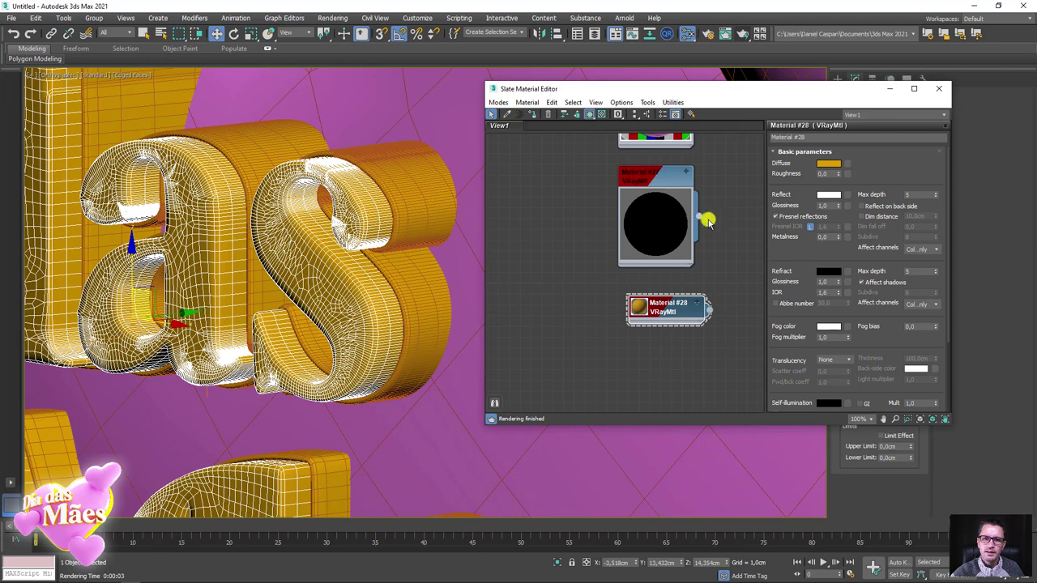
left_click_drag(707, 220, 351, 312)
Show Material #28's preview and turn on the checker background in previews.
left_click(585, 331)
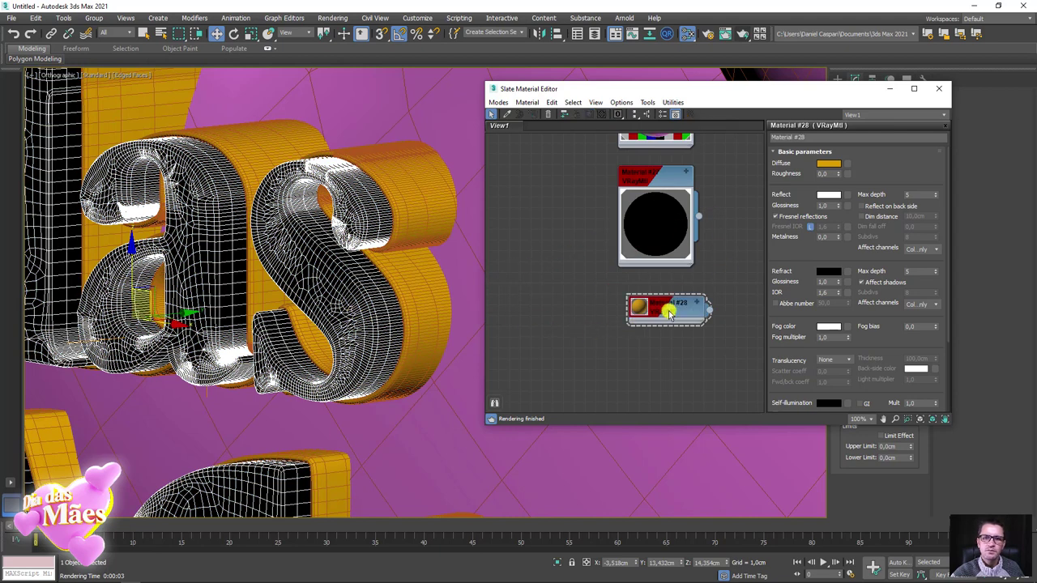
left_click(643, 309)
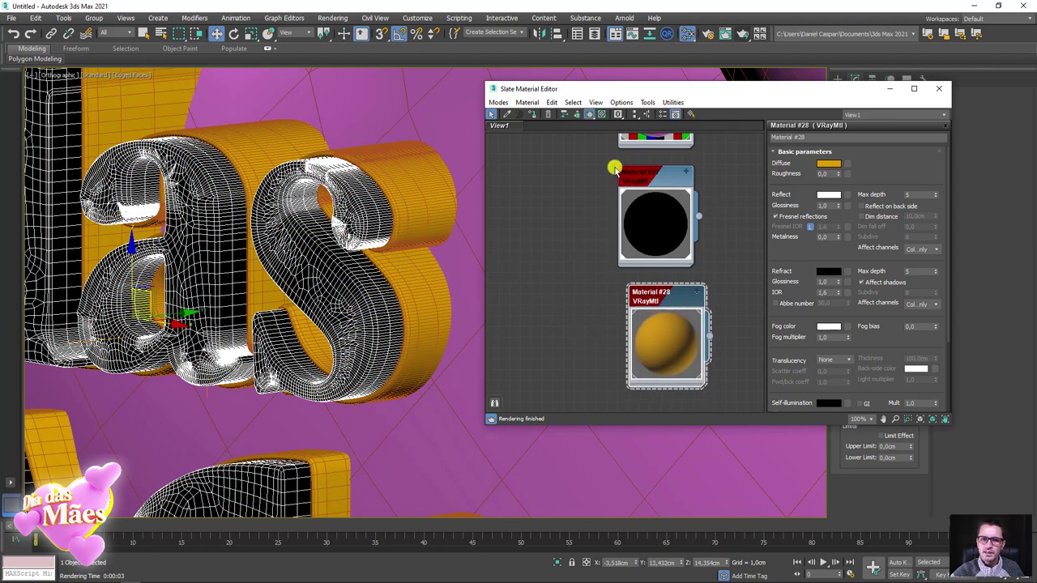
left_click(596, 103)
left_click(605, 94)
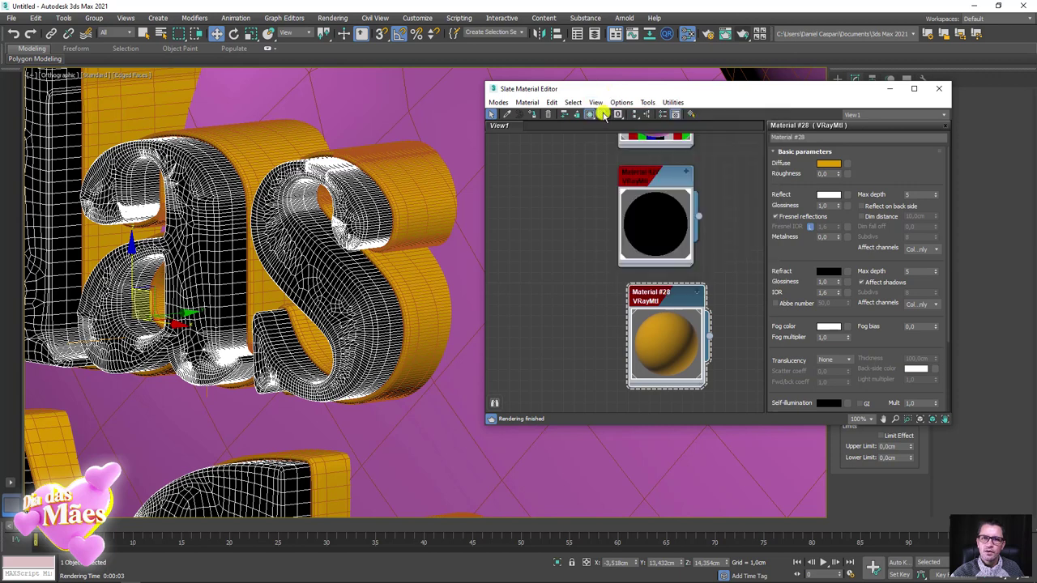
left_click(602, 113)
scroll(681, 308, "up", 1)
scroll(652, 294, "up", 2)
scroll(674, 286, "up", 2)
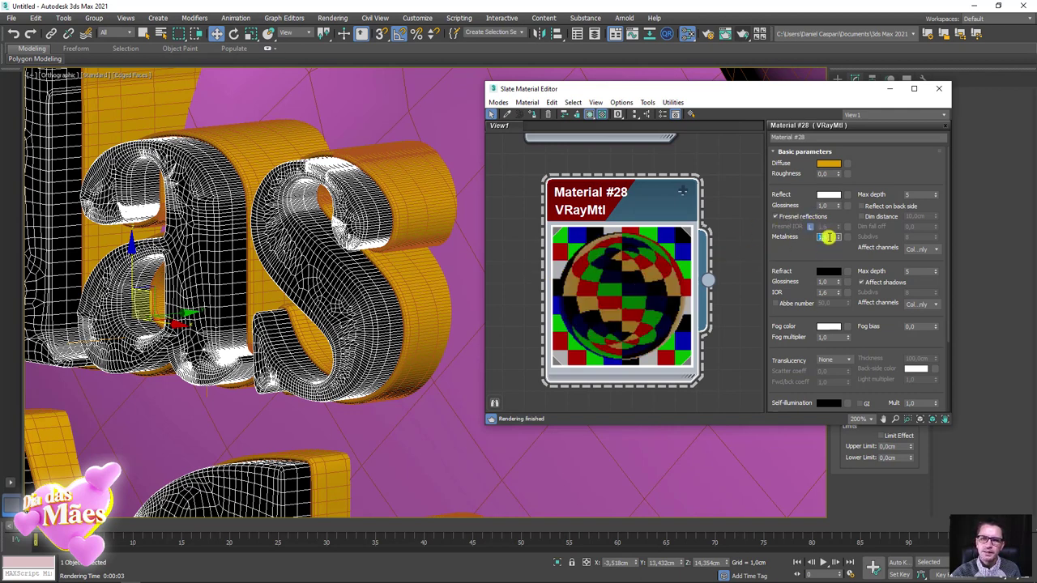
Set Material #28's metalness to 0 and reflection glossiness to 0.7.
type("0")
key("Return")
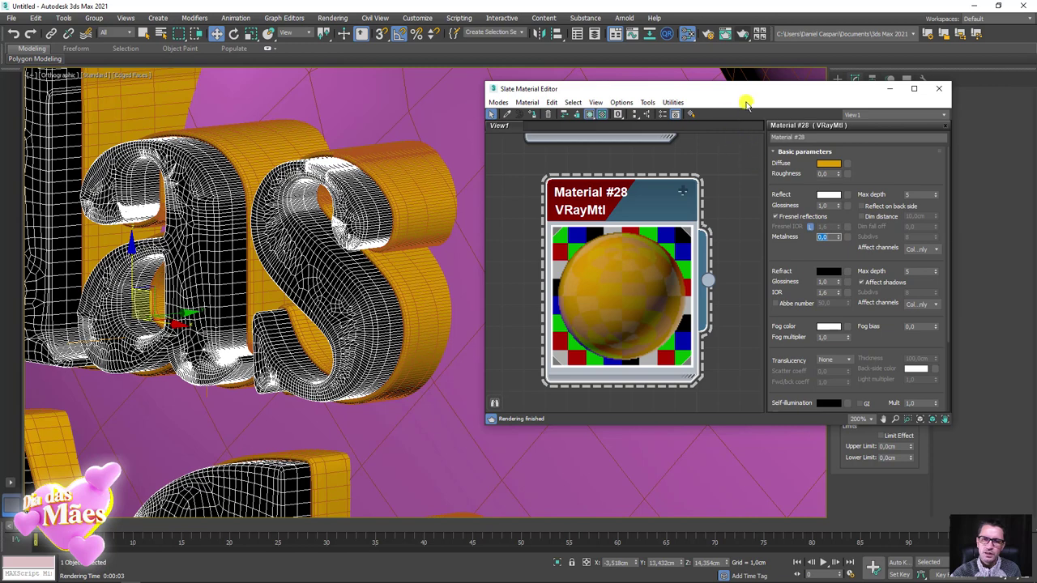
left_click_drag(744, 98, 710, 85)
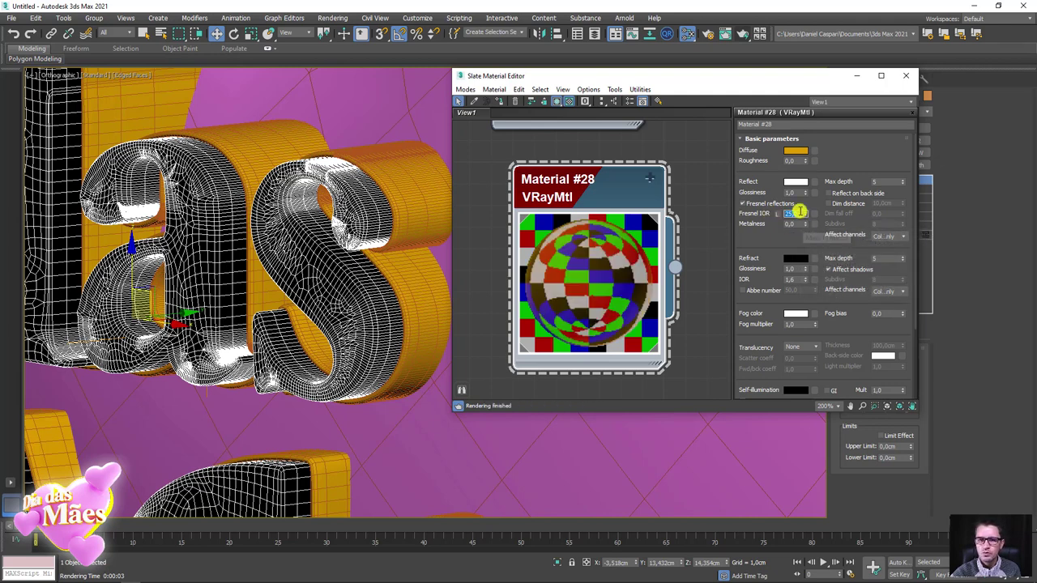
left_click(794, 193)
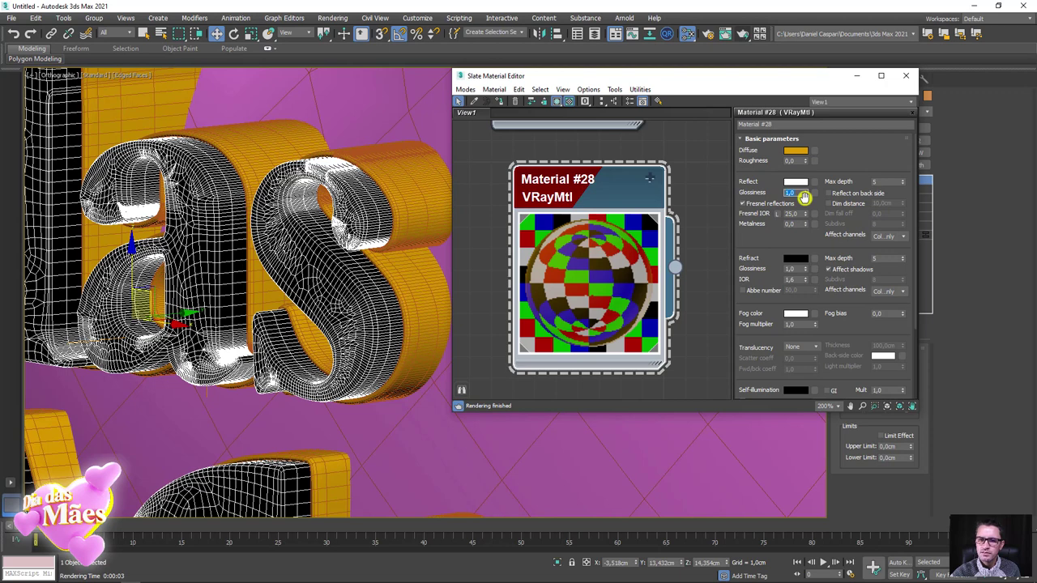
type("0,7")
key("Return")
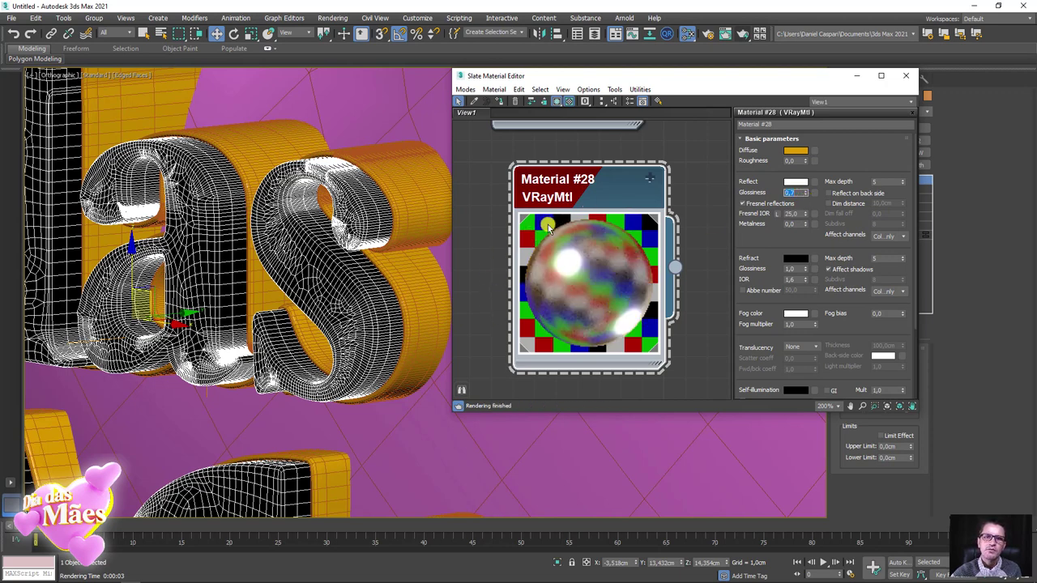
Tint Material #28's reflection colour to a yellow-orange.
left_click(799, 183)
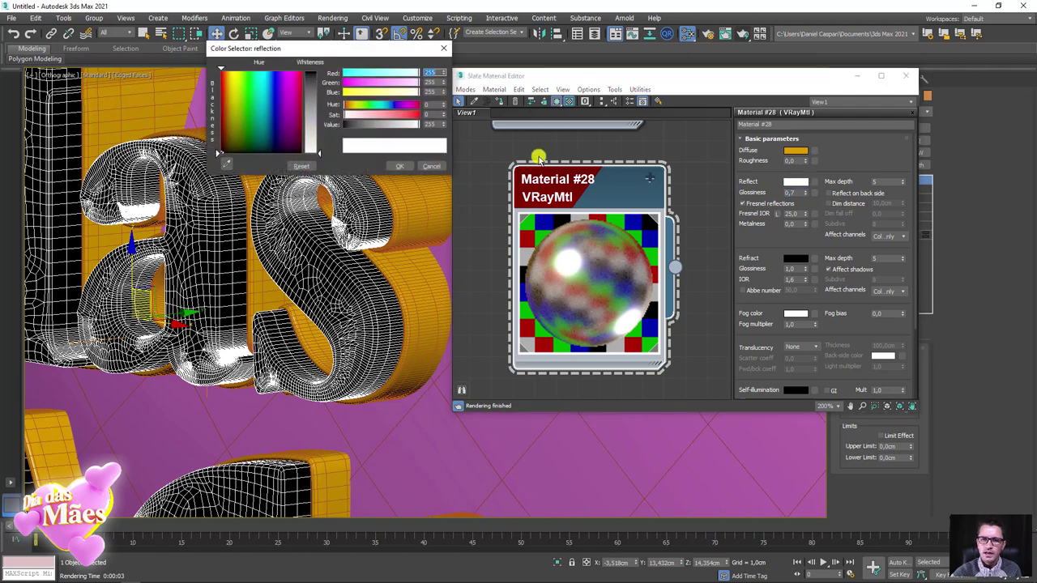
mouse_move(348, 114)
left_mouse_down()
mouse_move(420, 115)
mouse_move(350, 106)
left_mouse_up()
left_click(406, 166)
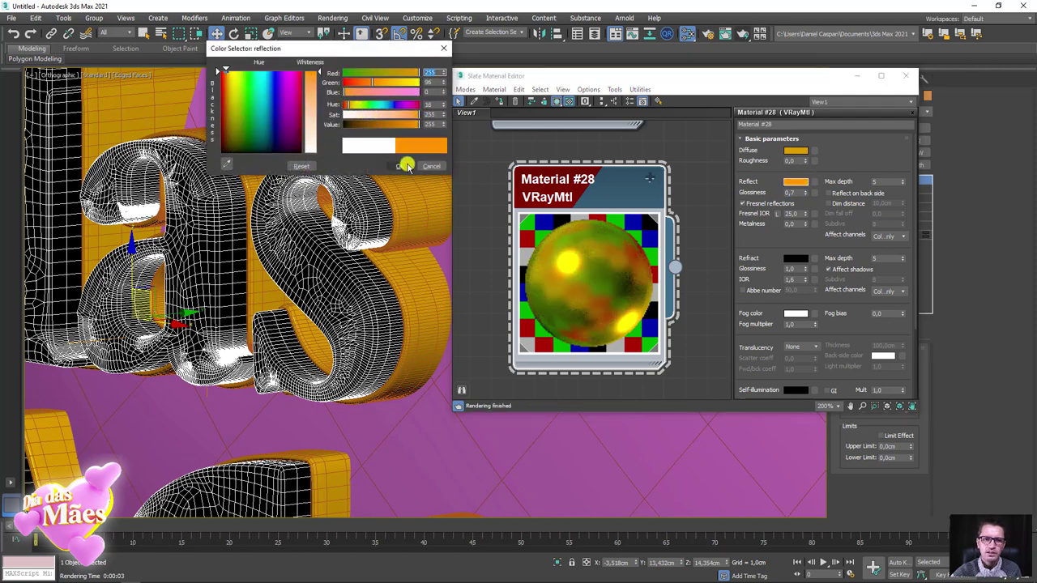
left_click_drag(362, 110, 349, 104)
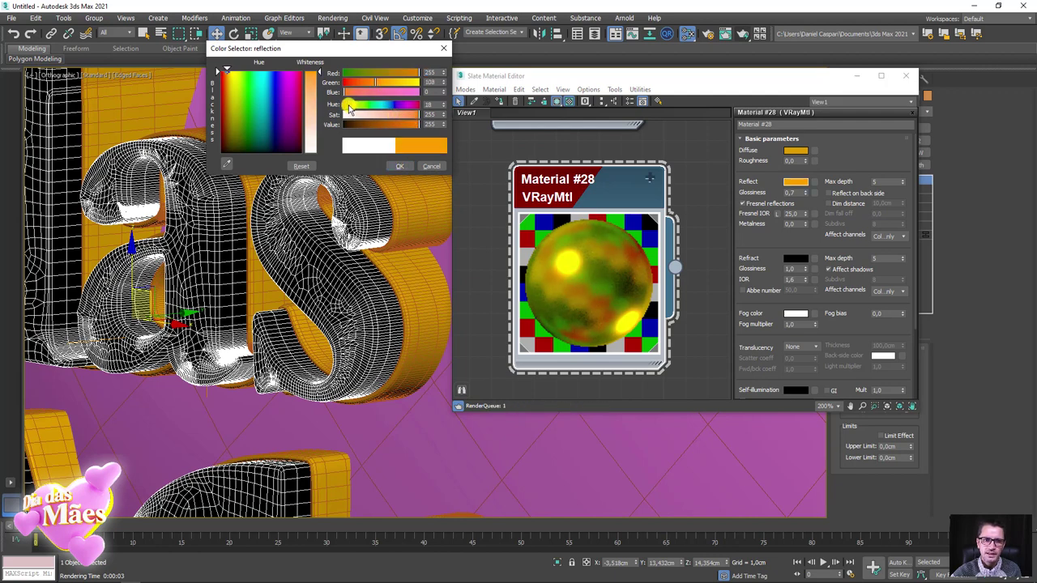
left_click_drag(351, 105, 354, 106)
left_click(399, 166)
Orbit the view so the text faces the camera and start a test render.
scroll(368, 255, "down", 2)
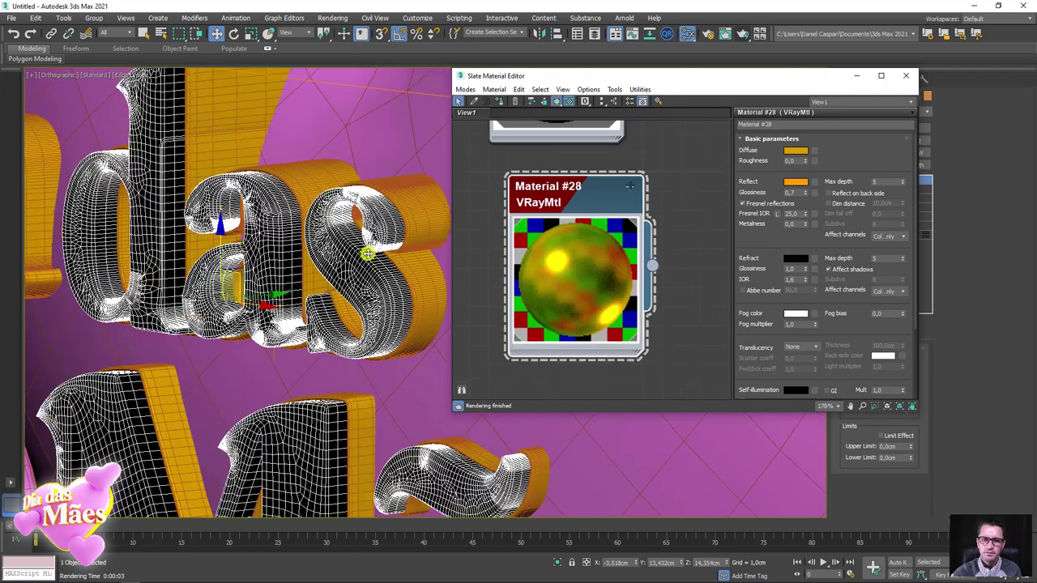
scroll(369, 255, "down", 2)
scroll(376, 263, "down", 2)
middle_click_drag(379, 266, 648, 113, "alt")
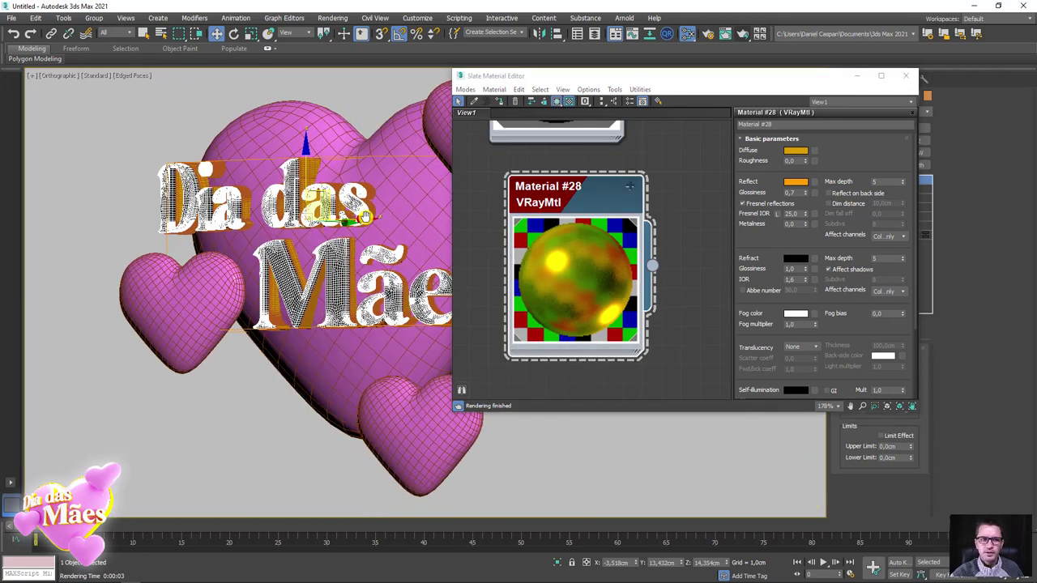
left_click(742, 36)
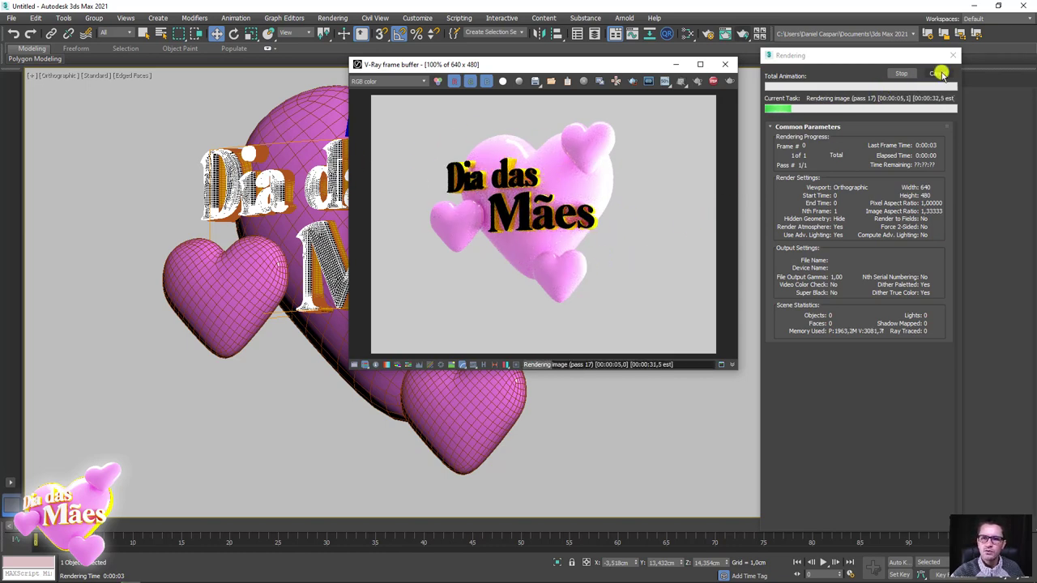
Change Material #27's diffuse colour from black to white.
left_click(932, 68)
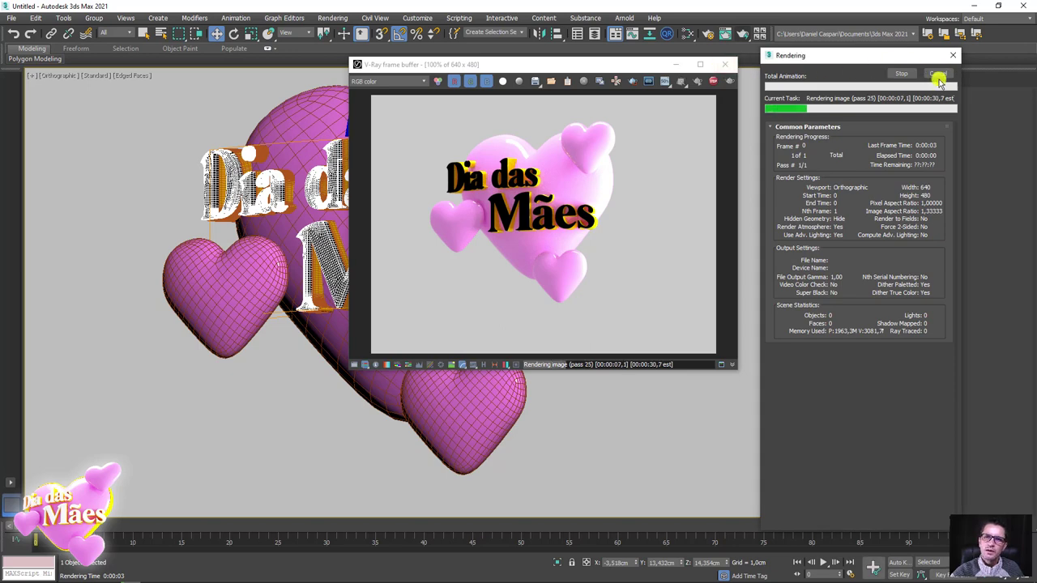
key("m")
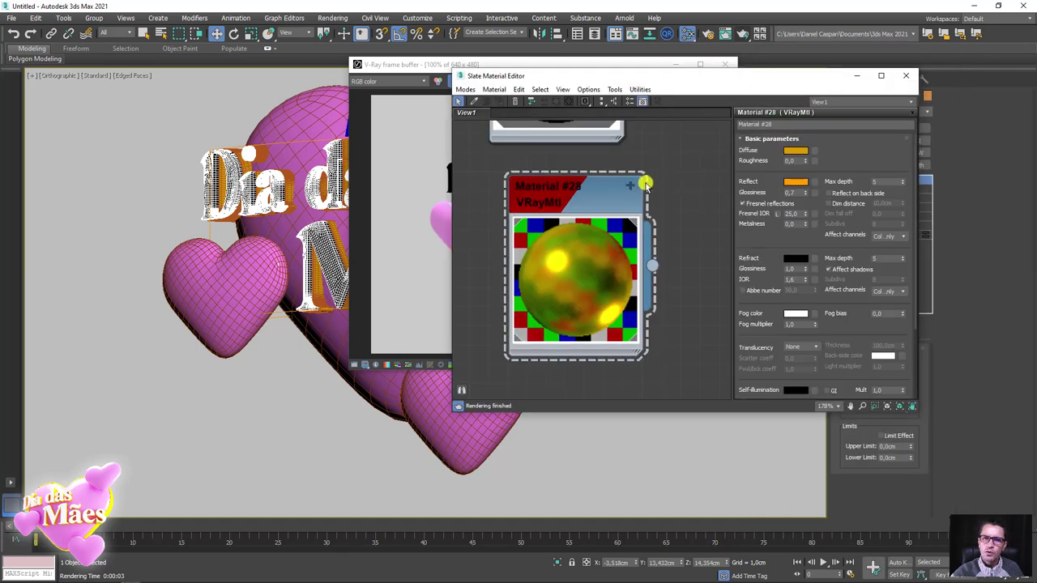
scroll(550, 184, "up", 5)
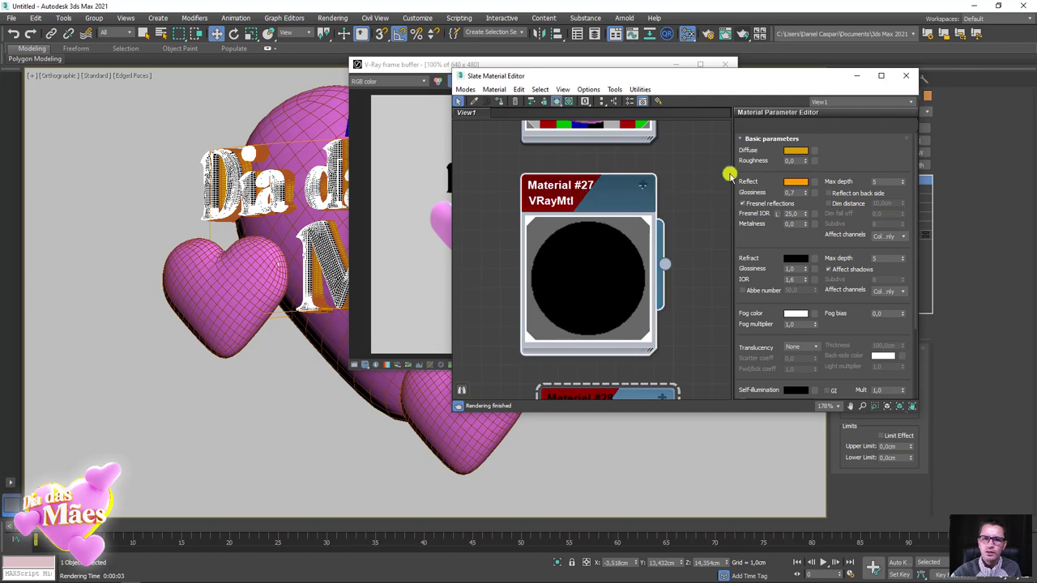
left_click(796, 150)
left_click_drag(409, 124, 434, 127)
left_click(400, 166)
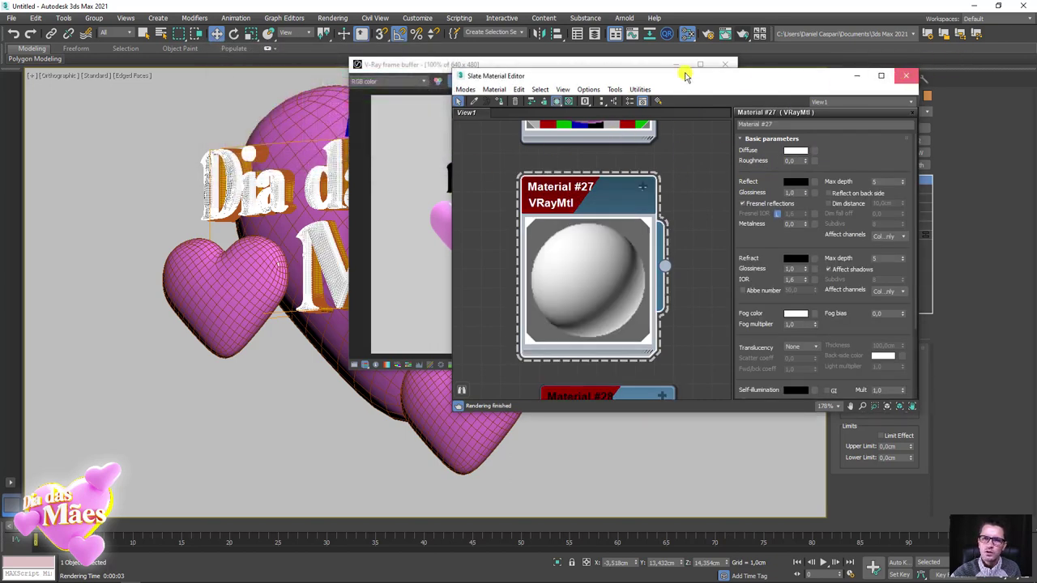
Render the scene with V-Ray and close the finished render progress window.
key("m")
left_click(726, 81)
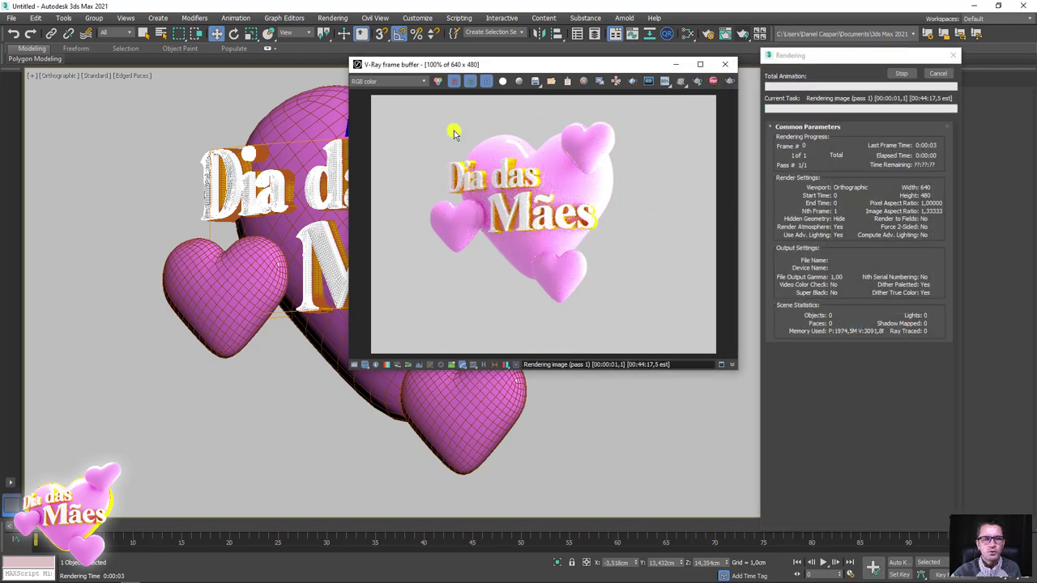
left_click(961, 65)
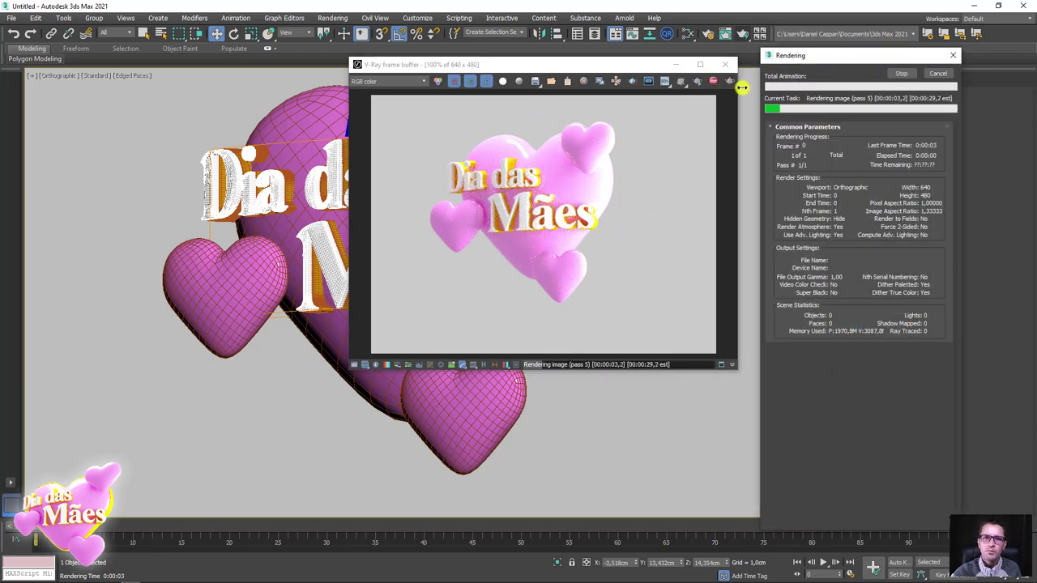
left_click(901, 74)
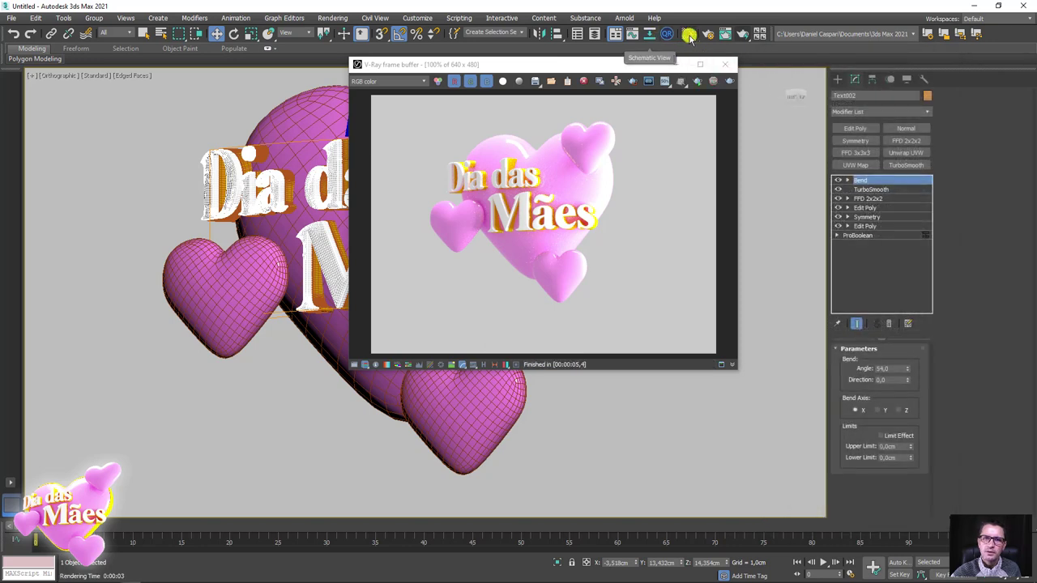
Deepen the coração diffuse to magenta (194, 60, 177) and re-render the scene.
left_click(687, 33)
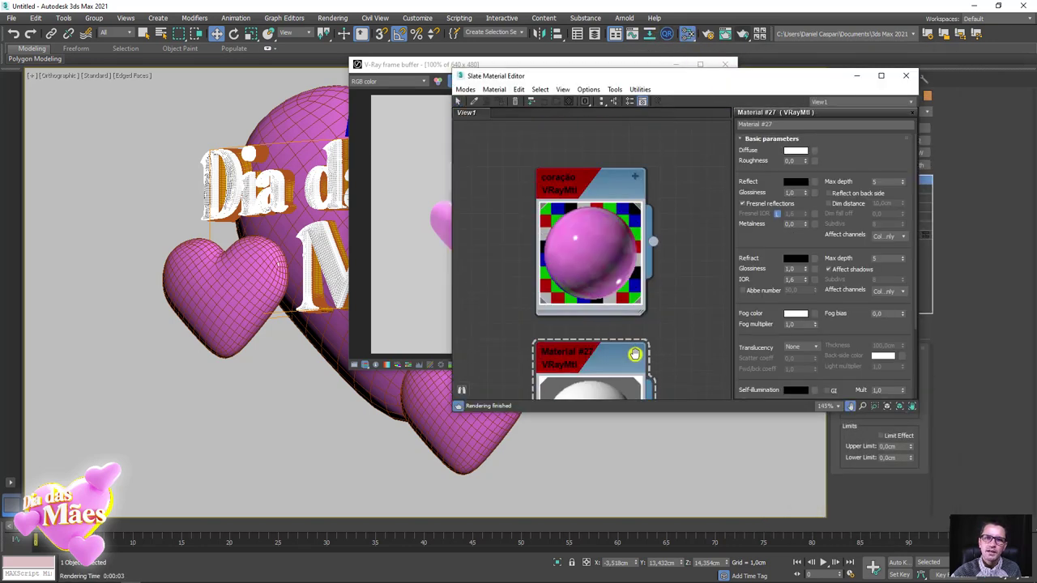
double_click(597, 241)
left_click(796, 151)
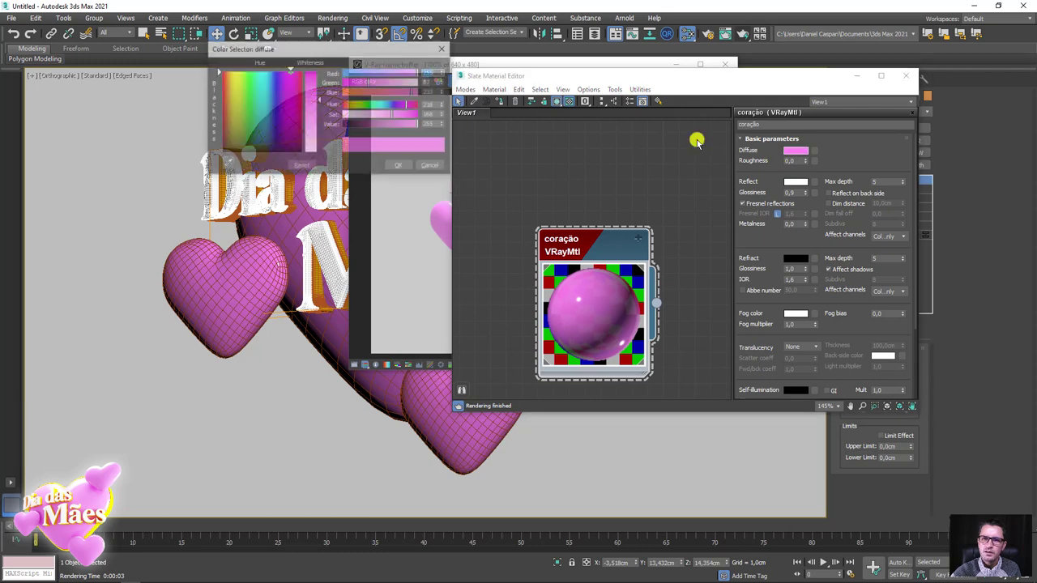
mouse_move(403, 123)
left_mouse_down()
mouse_move(414, 116)
mouse_move(390, 124)
left_mouse_up()
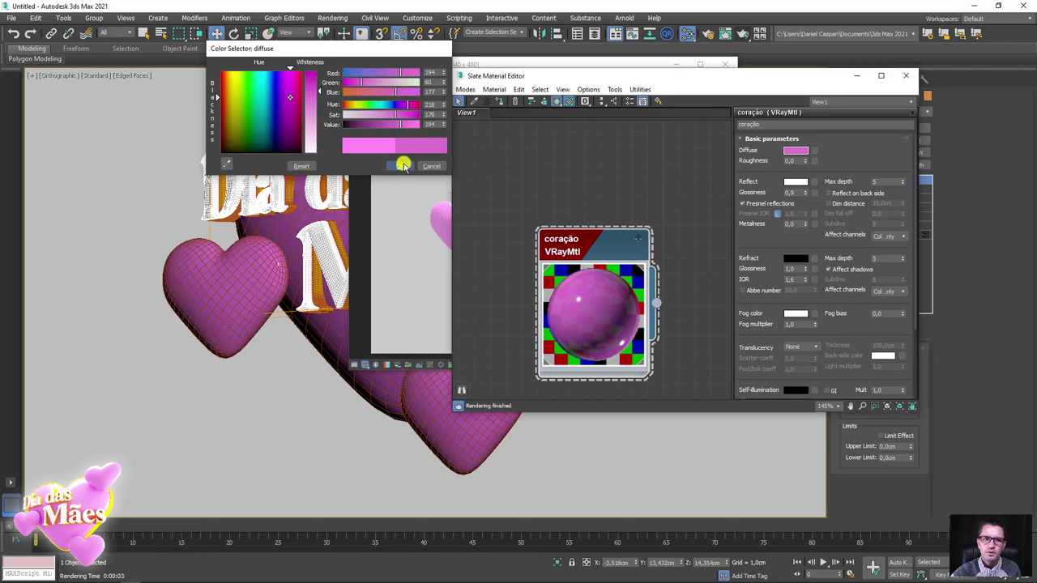
left_click(399, 166)
left_click(725, 34)
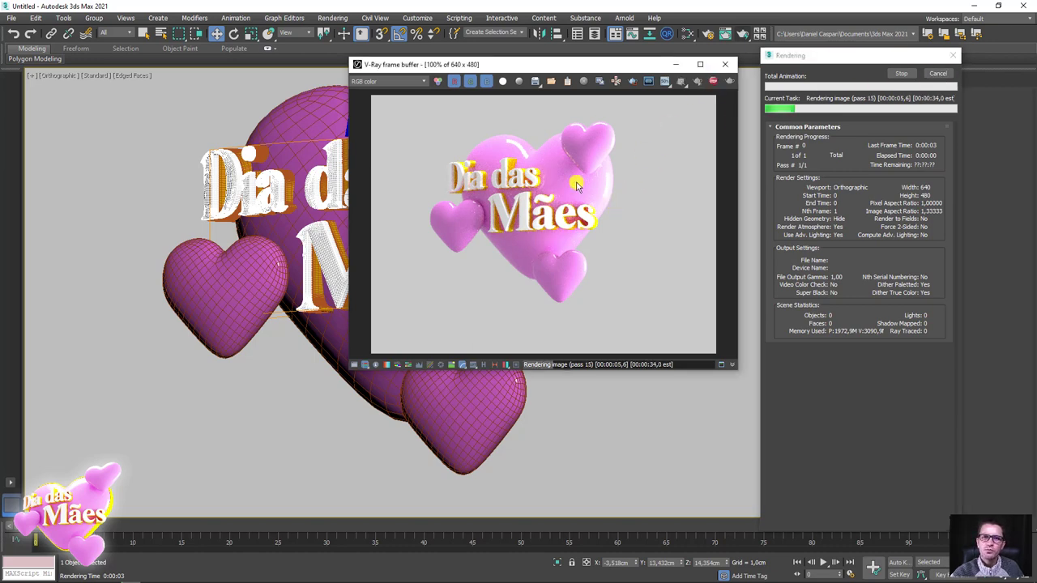
Close the render progress window, material editor and rendered image window.
scroll(486, 154, "up", 3)
scroll(483, 159, "up", 3)
scroll(482, 158, "down", 3)
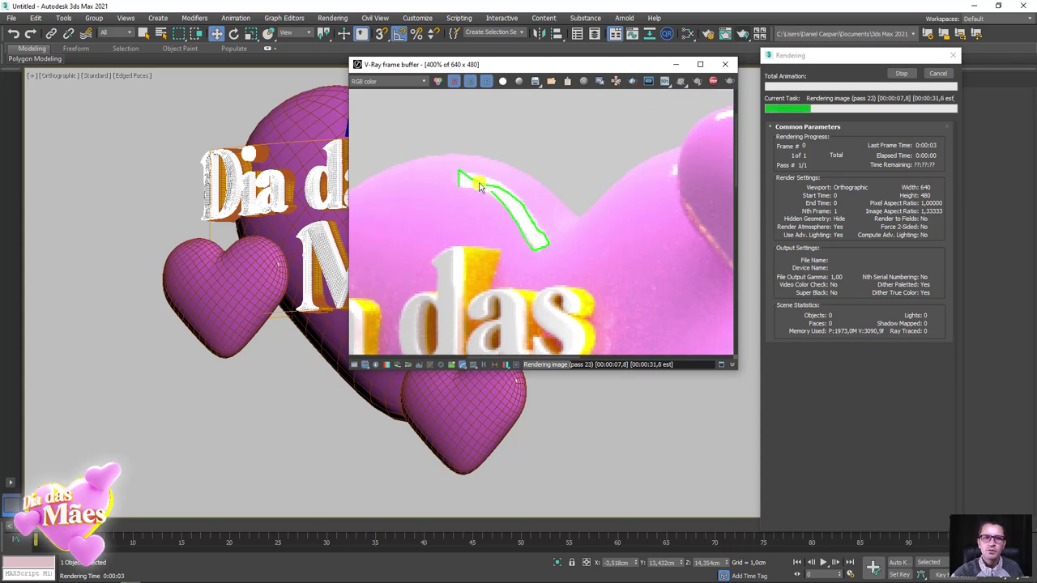
left_click(936, 73)
left_click(909, 76)
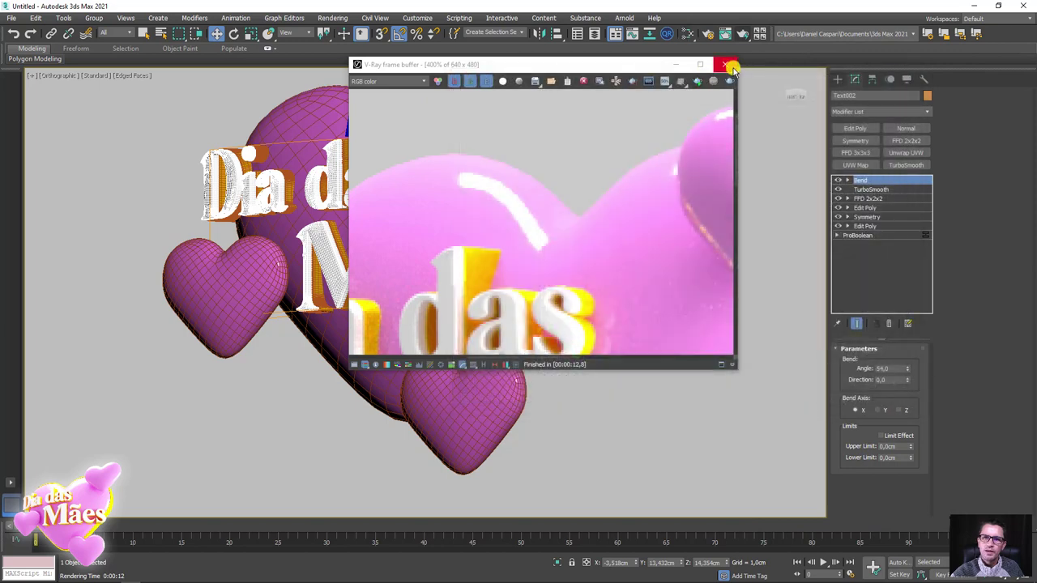
left_click(725, 64)
Orbit out to show the whole scene and render it from that view.
mouse_move(416, 290)
middle_mouse_down("alt")
mouse_move(488, 278)
mouse_move(403, 181)
mouse_move(505, 230)
mouse_move(700, 106)
middle_mouse_up("alt")
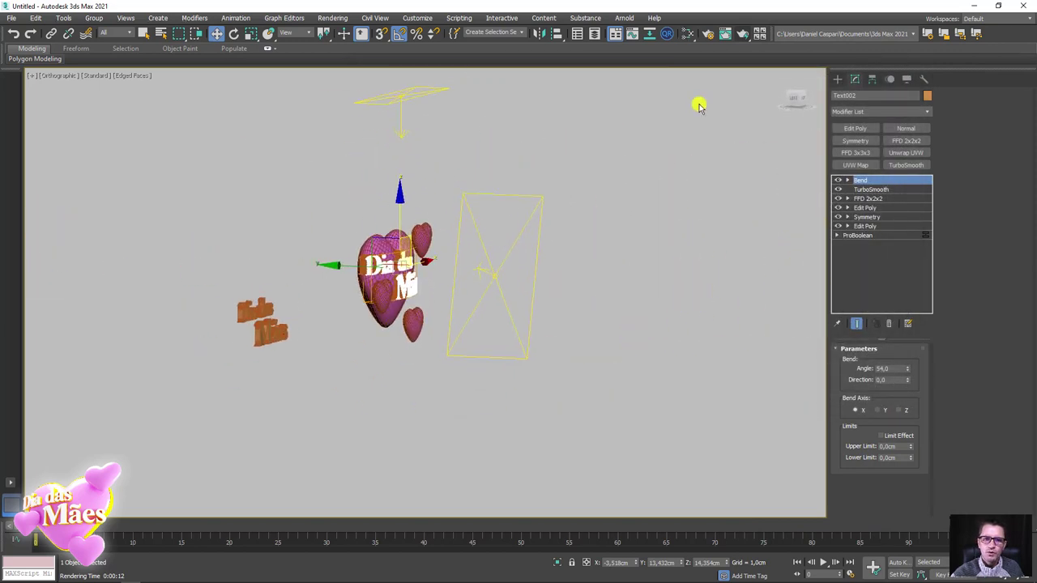
left_click(745, 34)
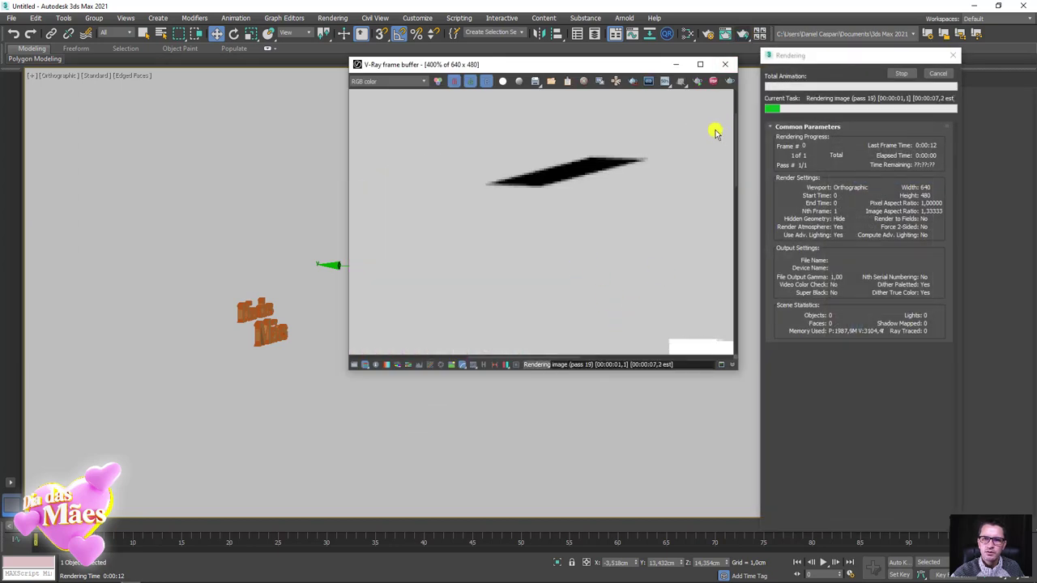
scroll(597, 216, "down", 1)
scroll(590, 241, "down", 1)
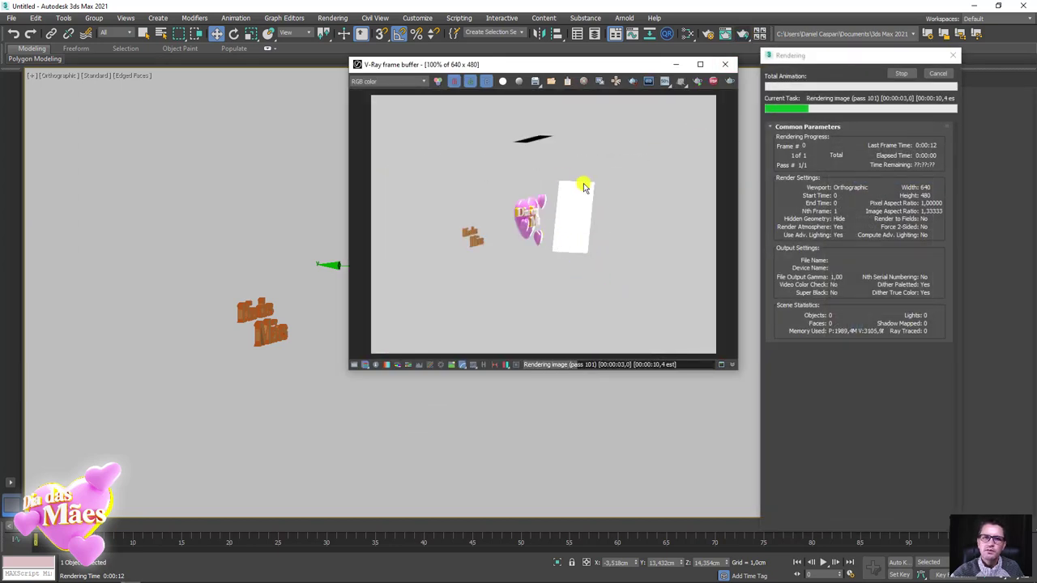
left_click(686, 35)
Add a Gradient Ramp map node and set its gradient type to Box.
scroll(585, 305, "down", 2)
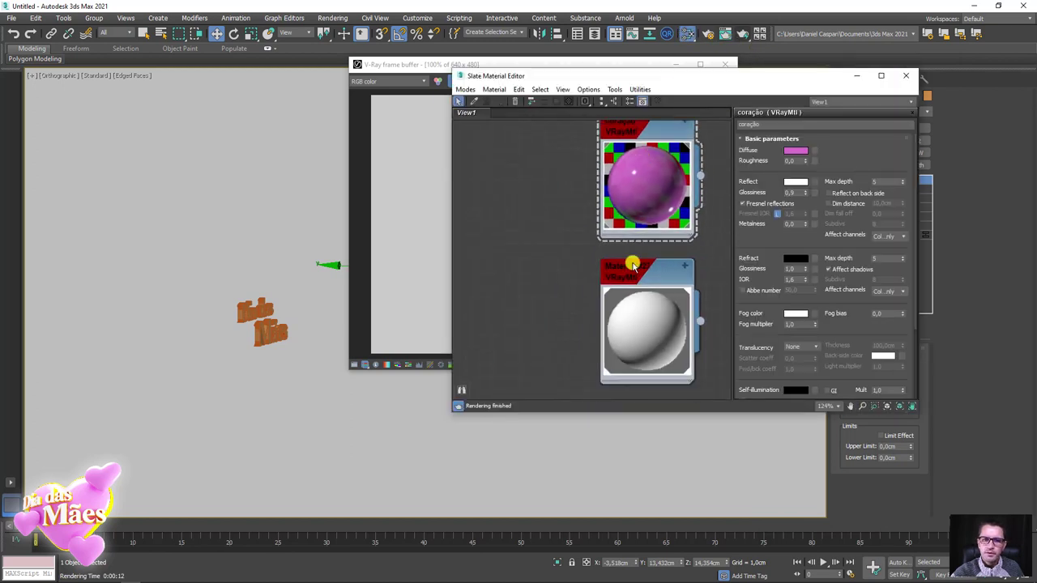
middle_click_drag(567, 340, 532, 201)
middle_click_drag(564, 313, 574, 230)
right_click(551, 258)
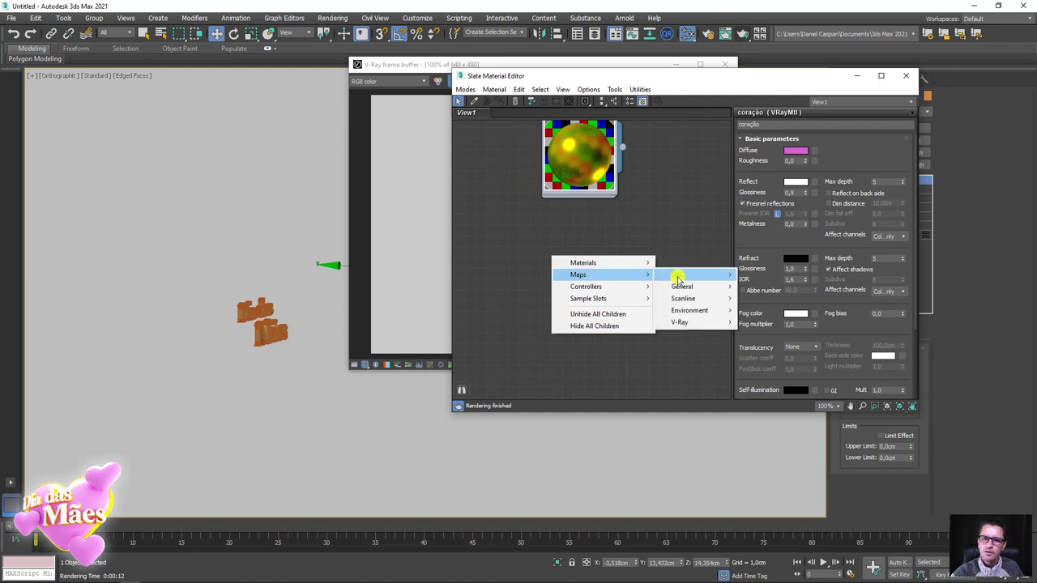
mouse_move(682, 286)
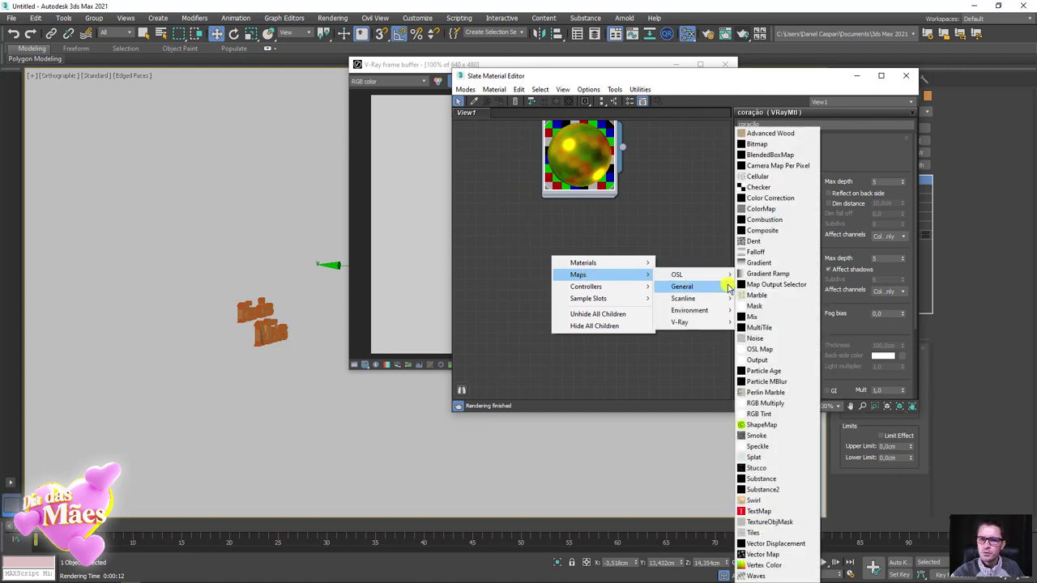
left_click(772, 276)
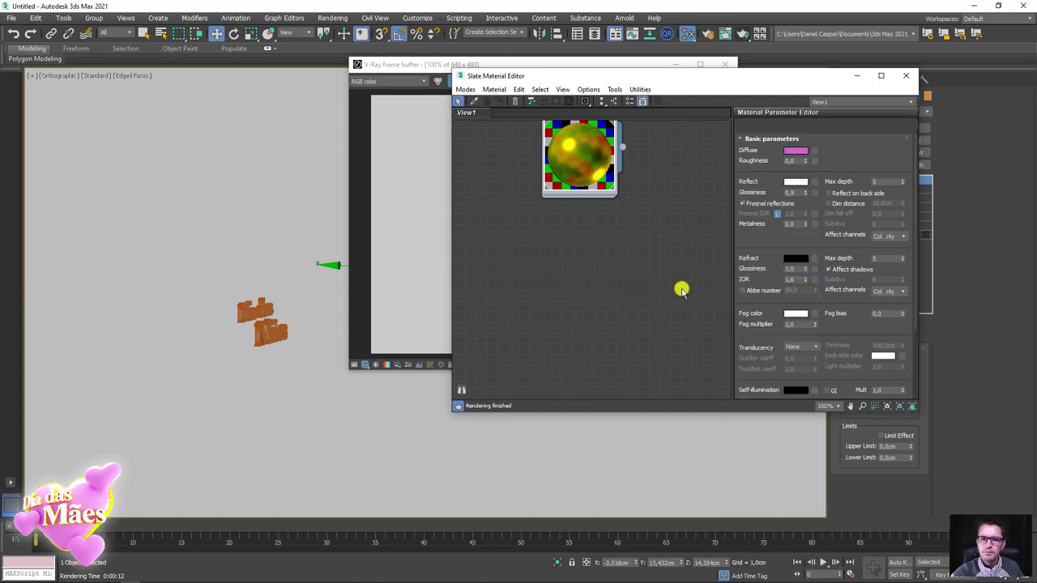
left_click_drag(518, 259, 551, 258)
left_click(552, 258)
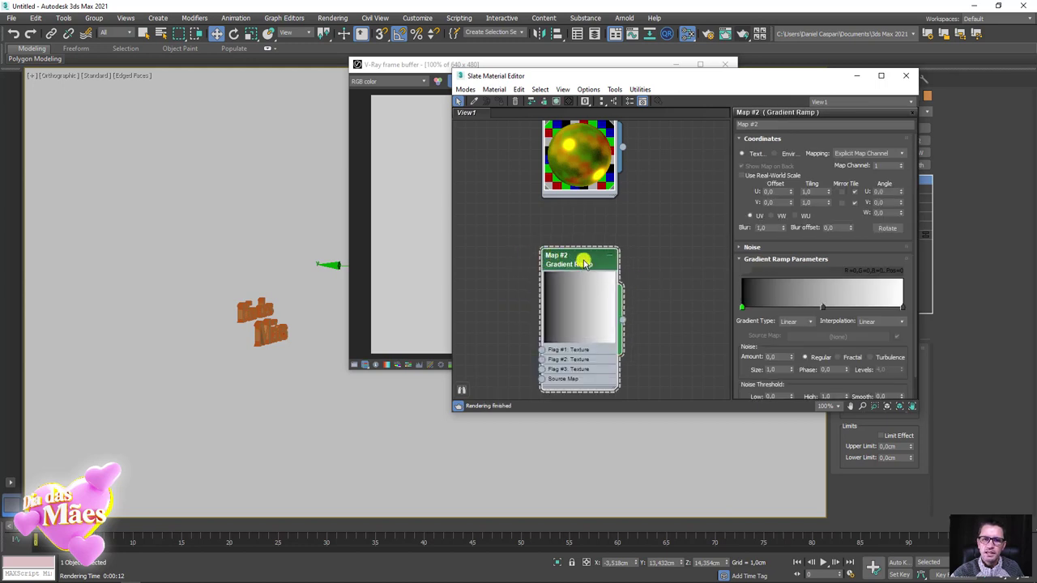
left_click(802, 321)
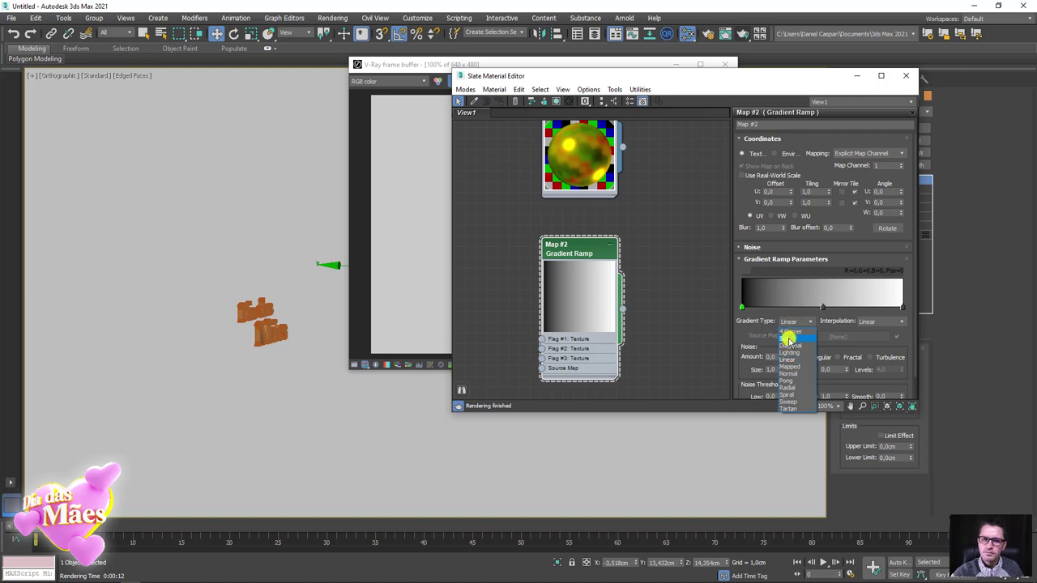
left_click(790, 339)
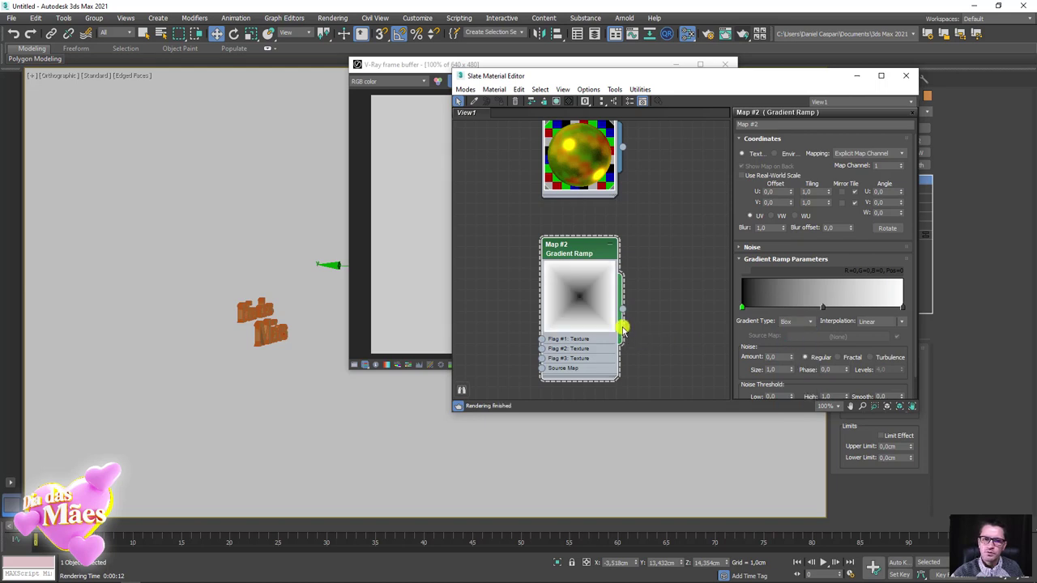
Make the gradient's left flag white and its right flag black.
double_click(742, 307)
left_click_drag(313, 128, 317, 153)
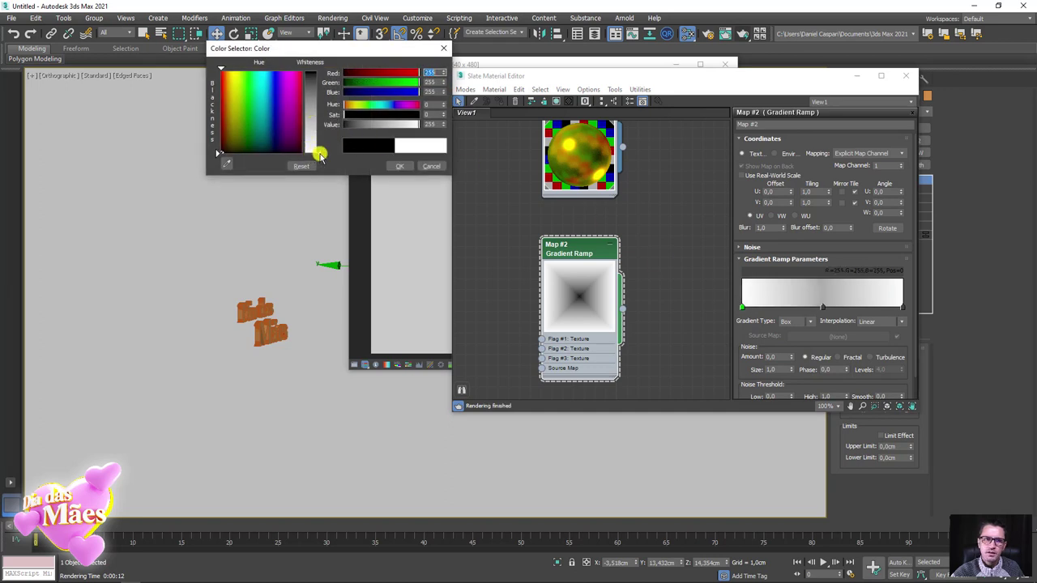
left_click(399, 166)
double_click(903, 307)
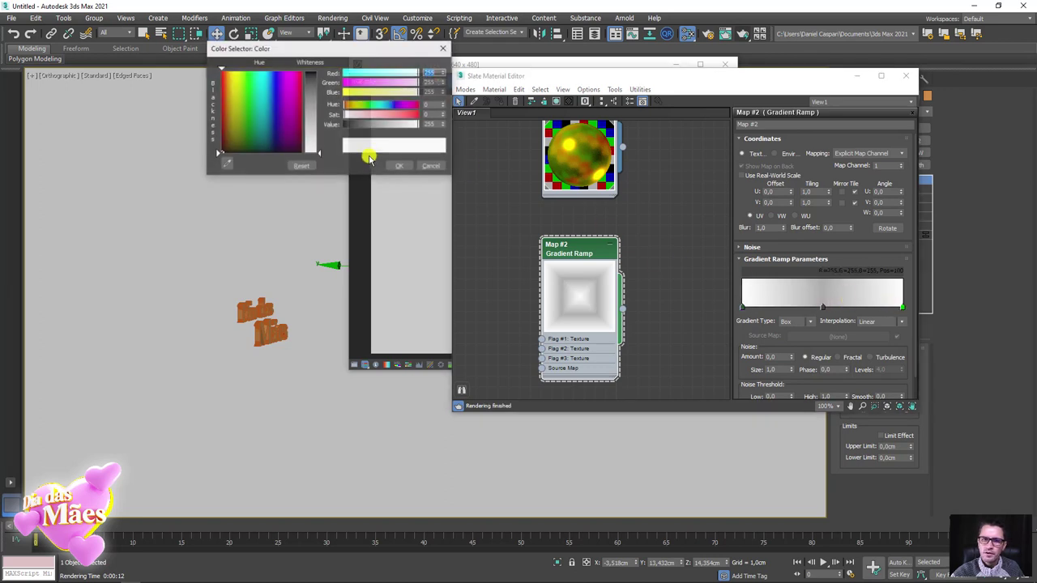
left_click_drag(357, 123, 344, 124)
left_click(394, 163)
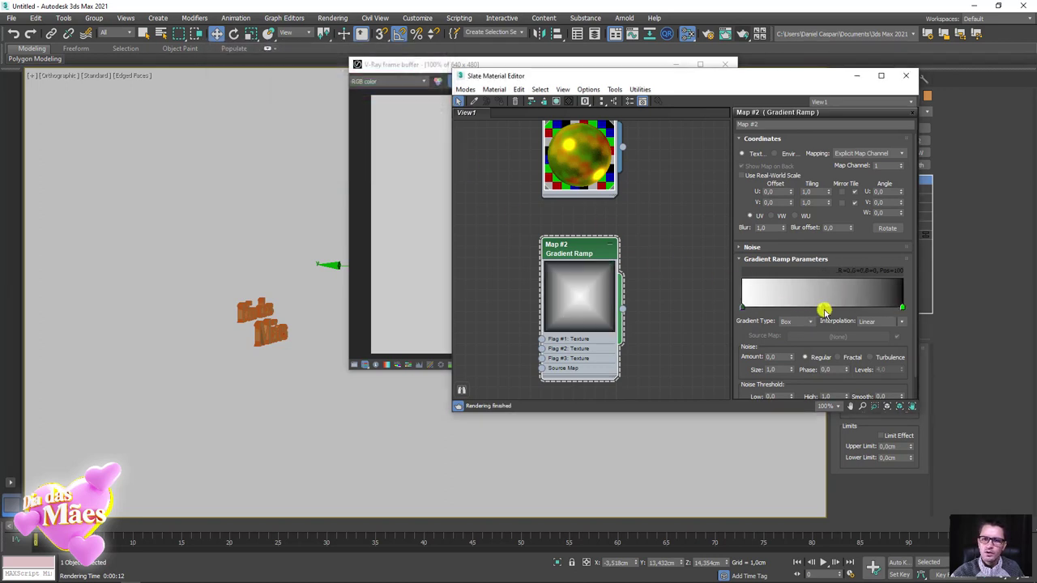
Darken the middle flag to nearly black and add another flag further right.
left_click_drag(823, 307, 805, 307)
double_click(804, 307)
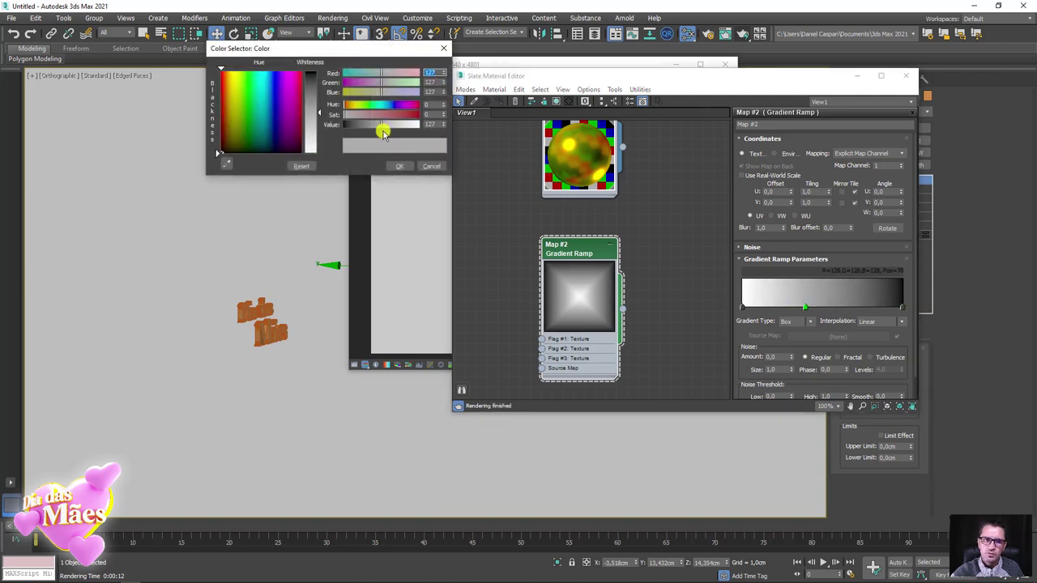
left_click_drag(381, 124, 353, 124)
left_click(396, 166)
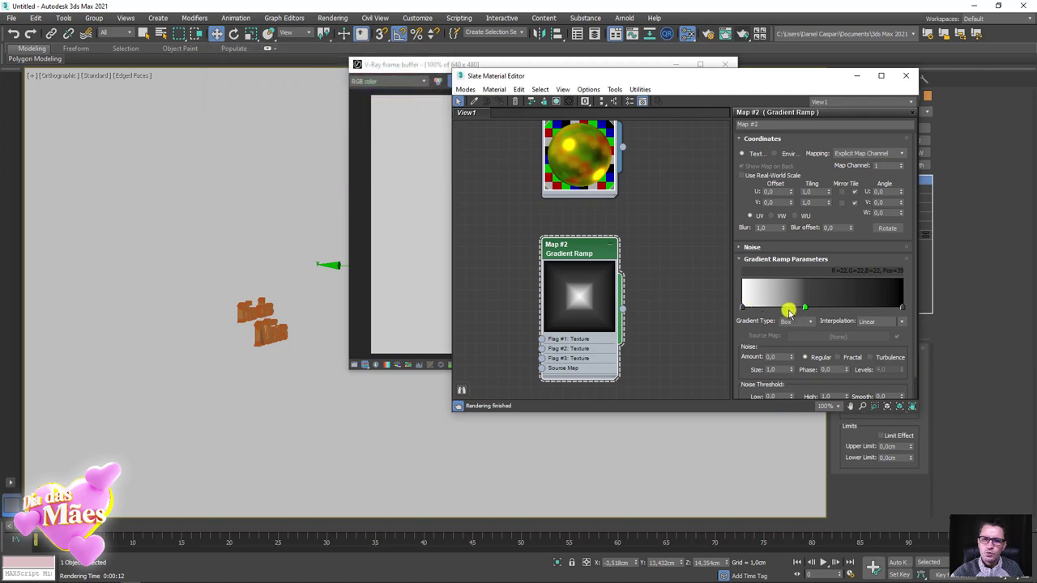
left_click(770, 306)
left_click_drag(769, 307, 853, 307)
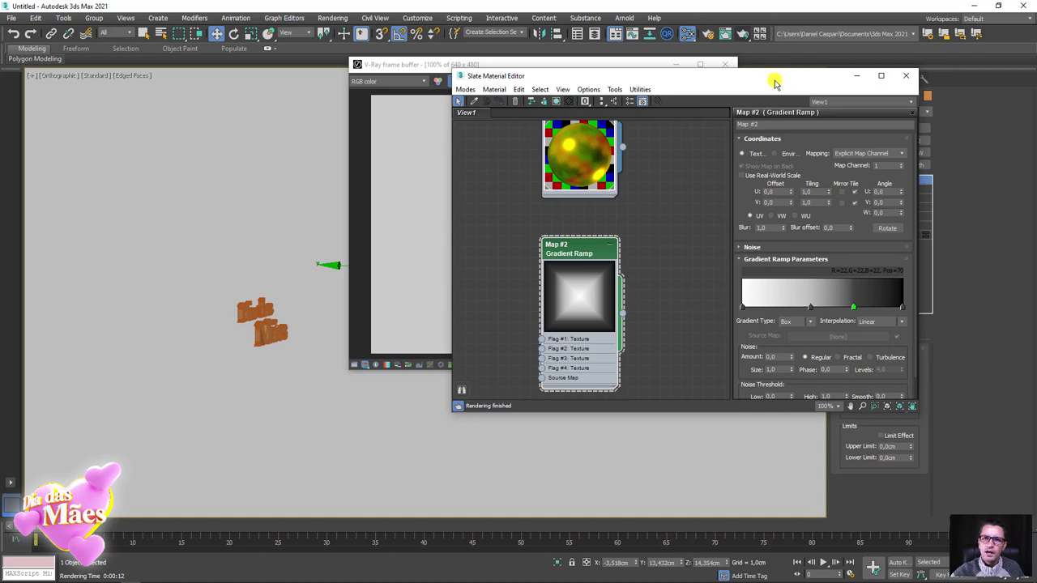
left_click_drag(775, 82, 323, 82)
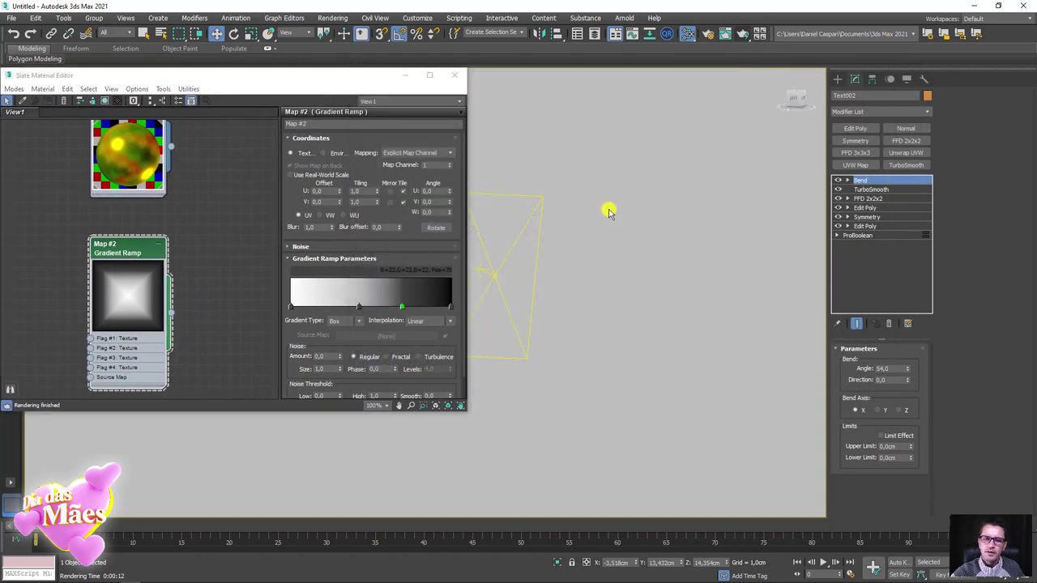
Link the Gradient Ramp as an instance to the plane light's Texture slot and test-render the result.
left_click(633, 243)
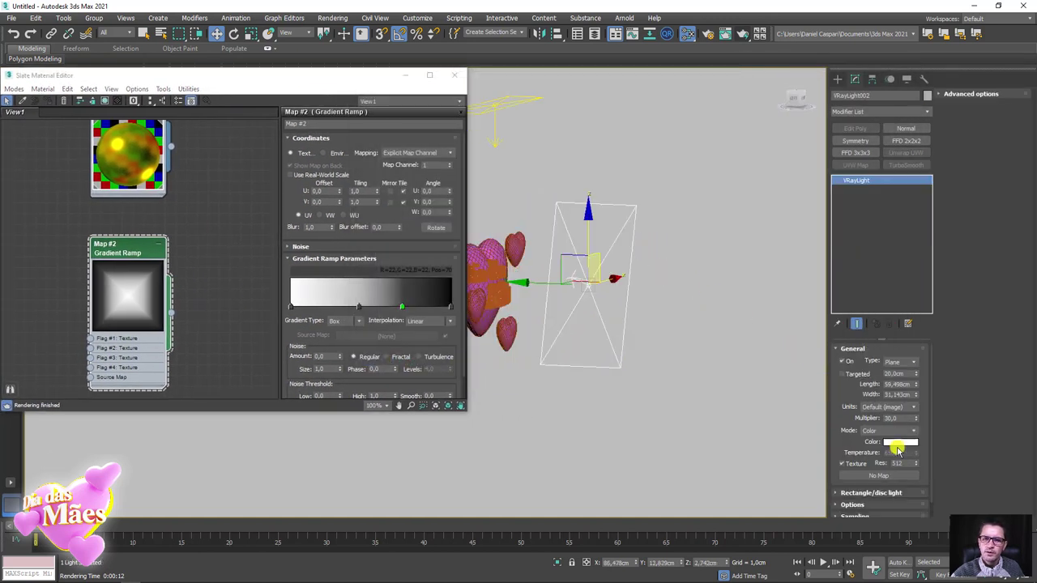
scroll(842, 346, "down", 1)
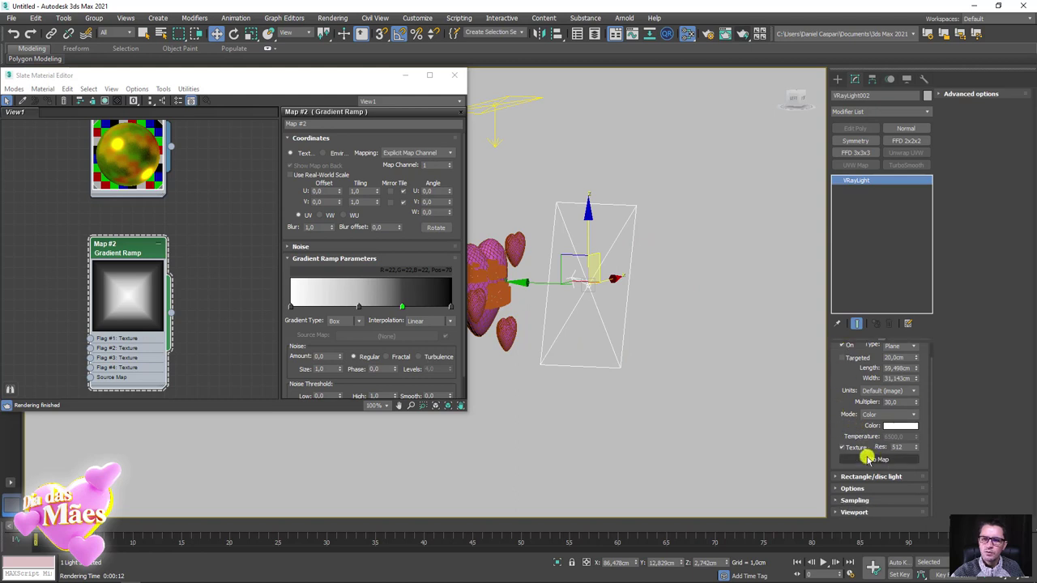
left_click_drag(881, 458, 287, 299)
mouse_move(173, 312)
left_mouse_down()
mouse_move(814, 347)
mouse_move(888, 456)
mouse_move(878, 460)
left_mouse_up()
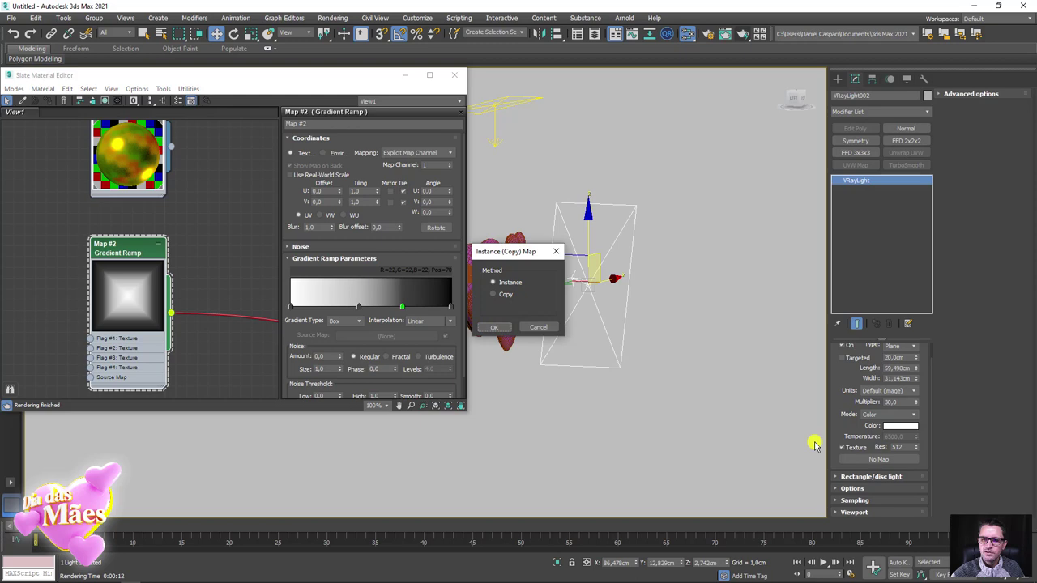
left_click(493, 327)
left_click(742, 33)
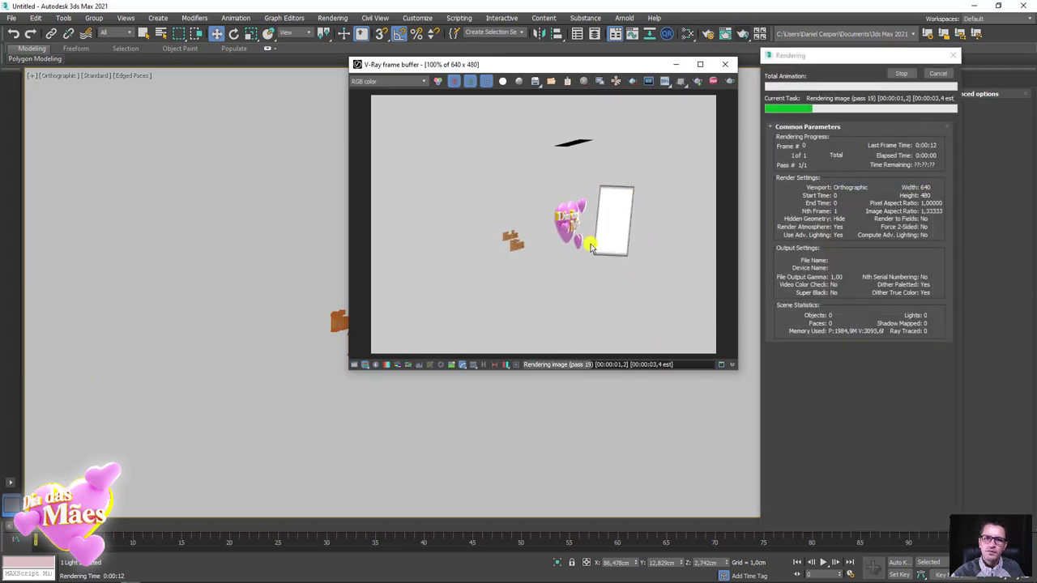
left_click(919, 75)
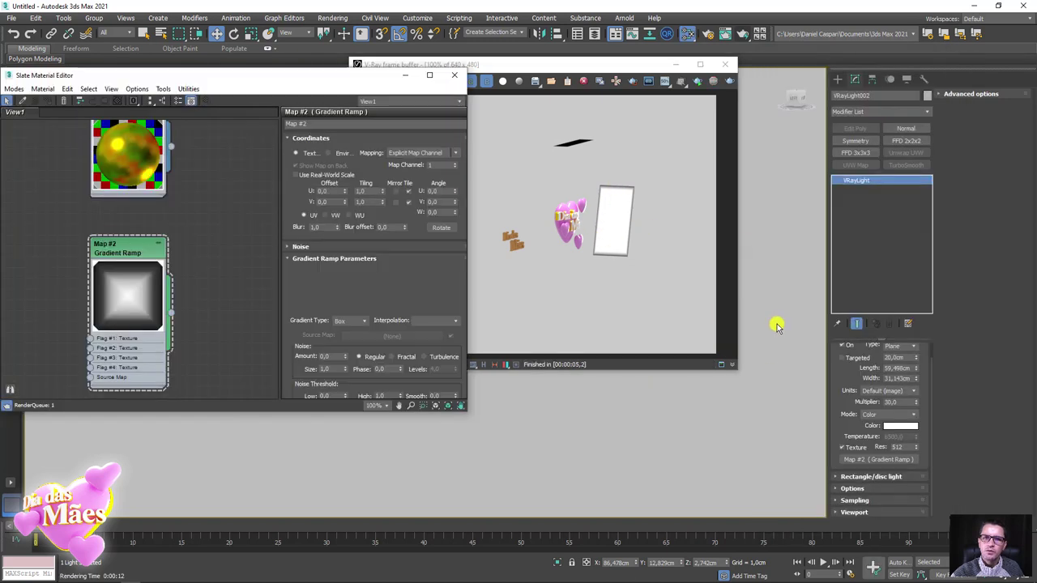
left_click(725, 64)
Give the smaller V-Ray light the Gradient Ramp texture and add gradient flags at positions 33 and 73.
middle_click_drag(644, 230, 741, 303)
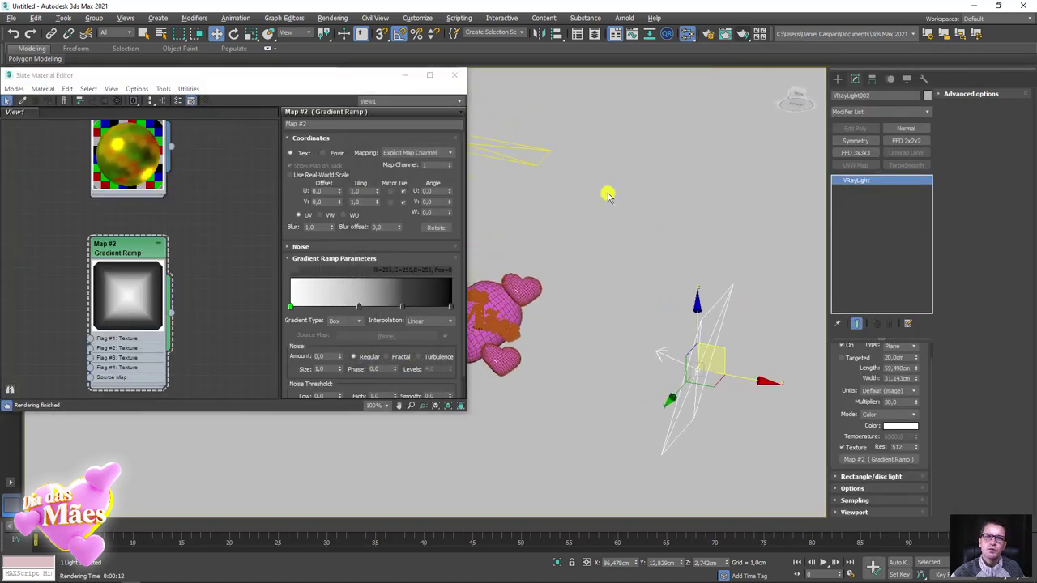
left_click(525, 148)
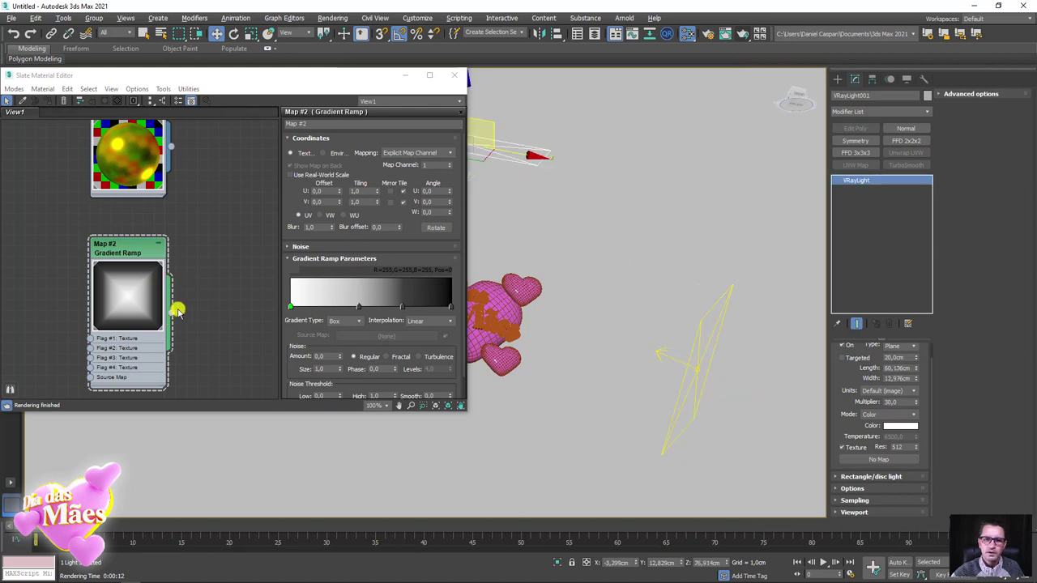
left_click_drag(173, 313, 879, 459)
left_click(516, 321)
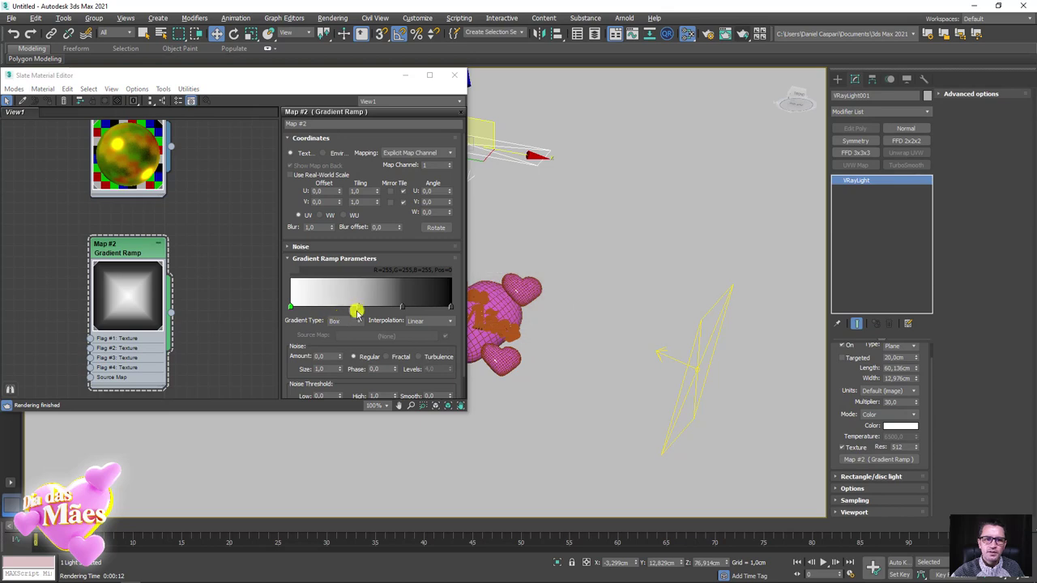
left_click(344, 308)
left_click(408, 309)
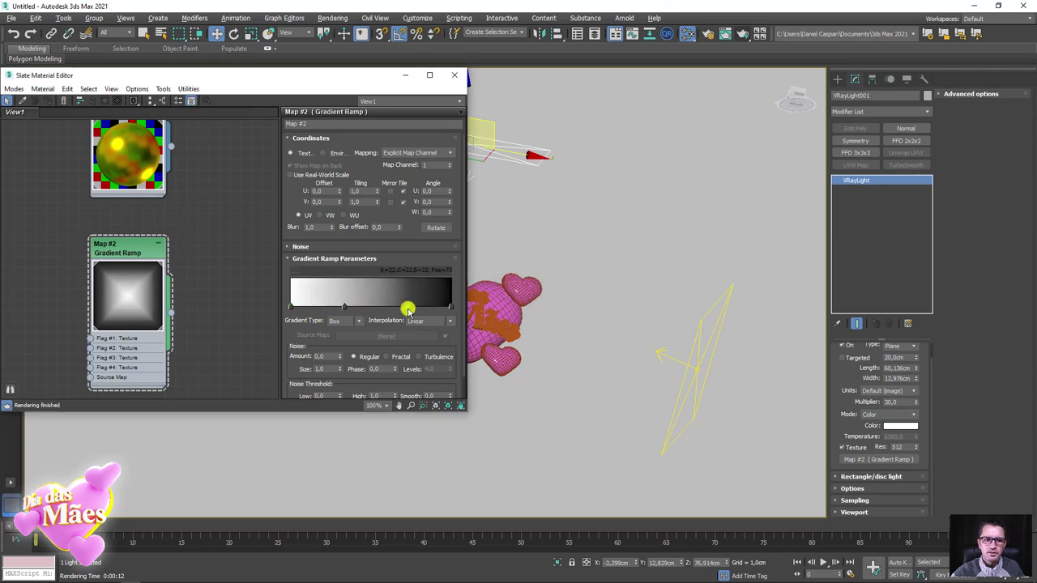
left_click(454, 75)
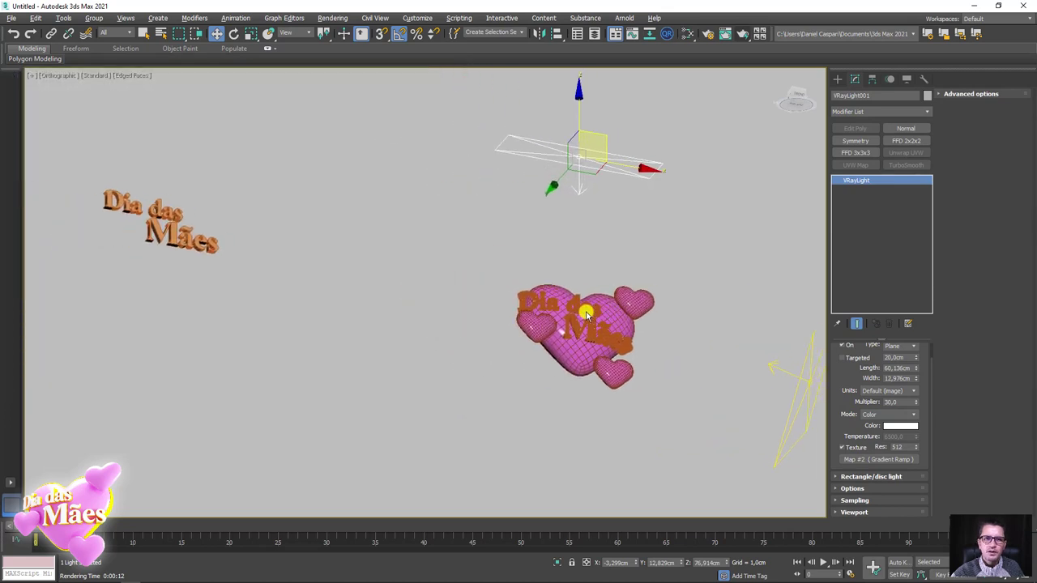
Frame the heart and text group with the render frame shown, then run and cancel a test render.
mouse_move(667, 63)
middle_mouse_down("alt")
mouse_move(532, 271)
mouse_move(397, 227)
middle_mouse_up("alt")
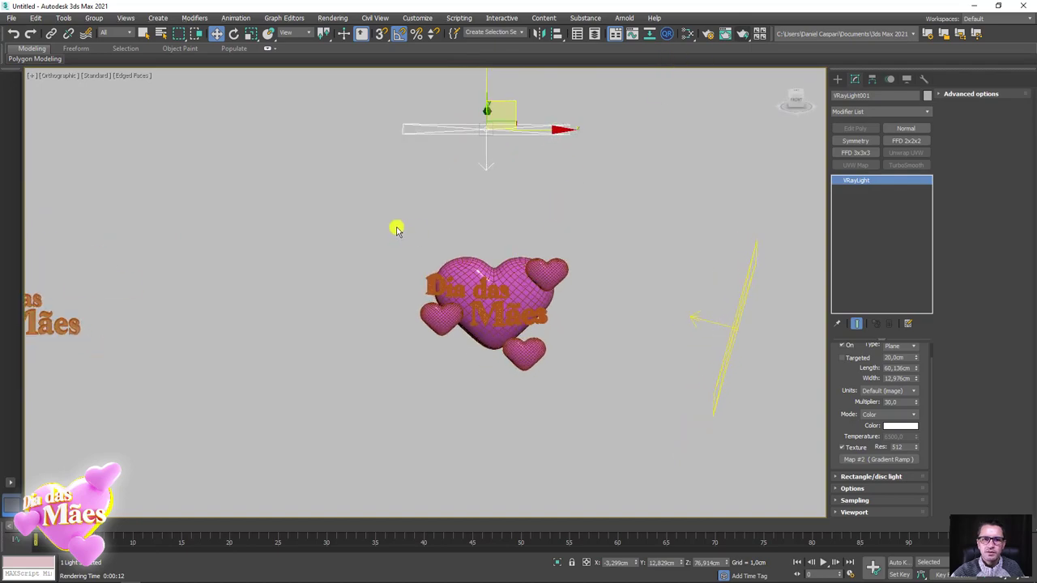
left_click_drag(398, 227, 585, 392)
key("z")
scroll(424, 262, "up", 2)
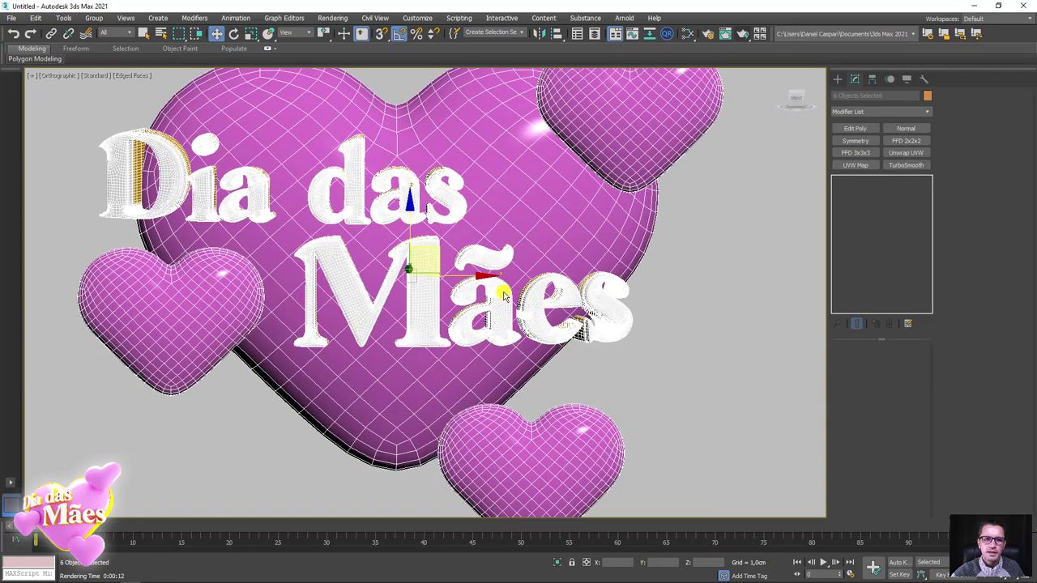
key("shift+f")
middle_click_drag(526, 305, 590, 308, "alt")
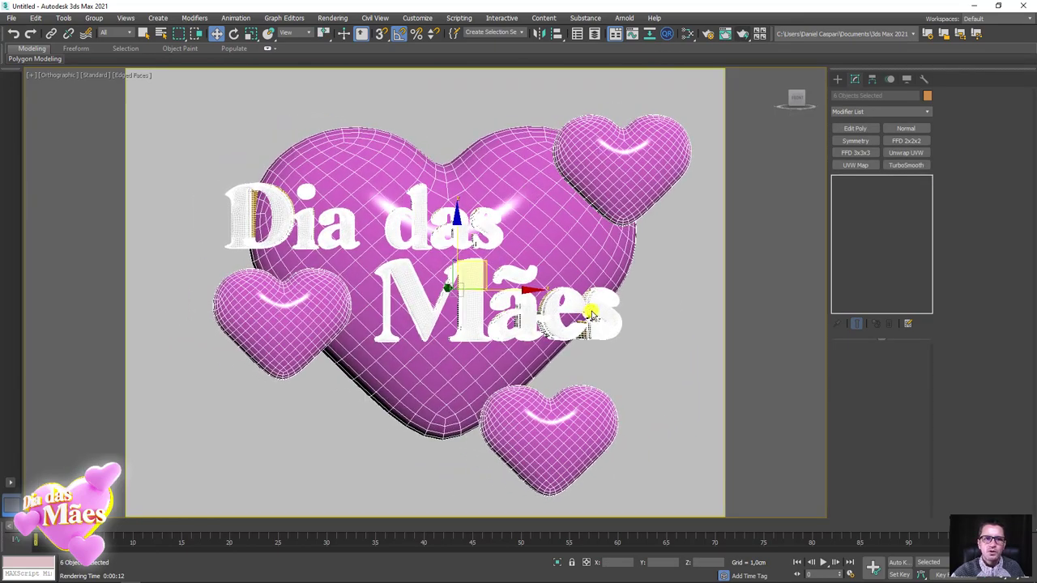
left_click(743, 32)
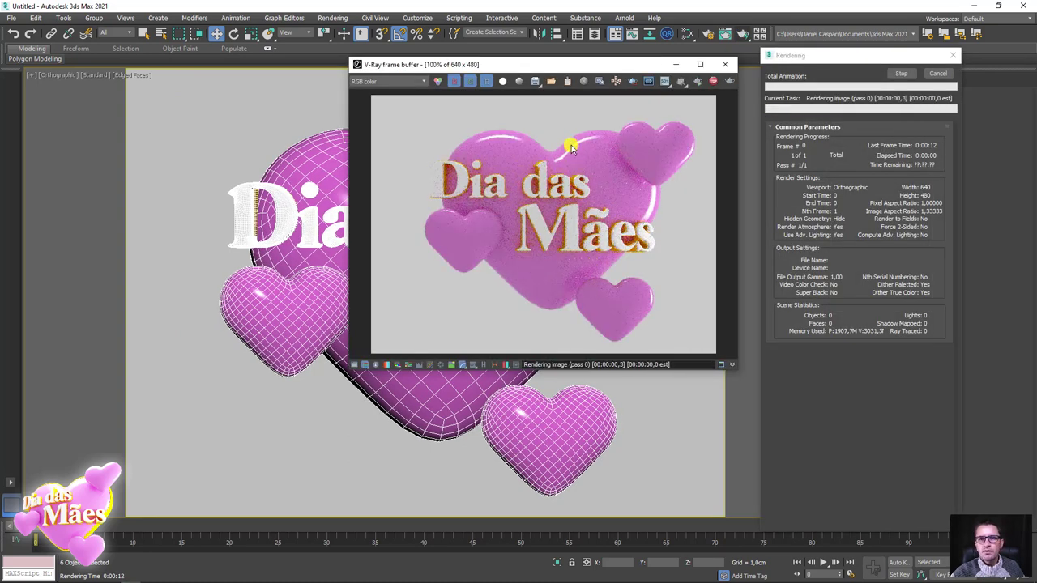
scroll(572, 141, "up", 1)
scroll(572, 140, "up", 1)
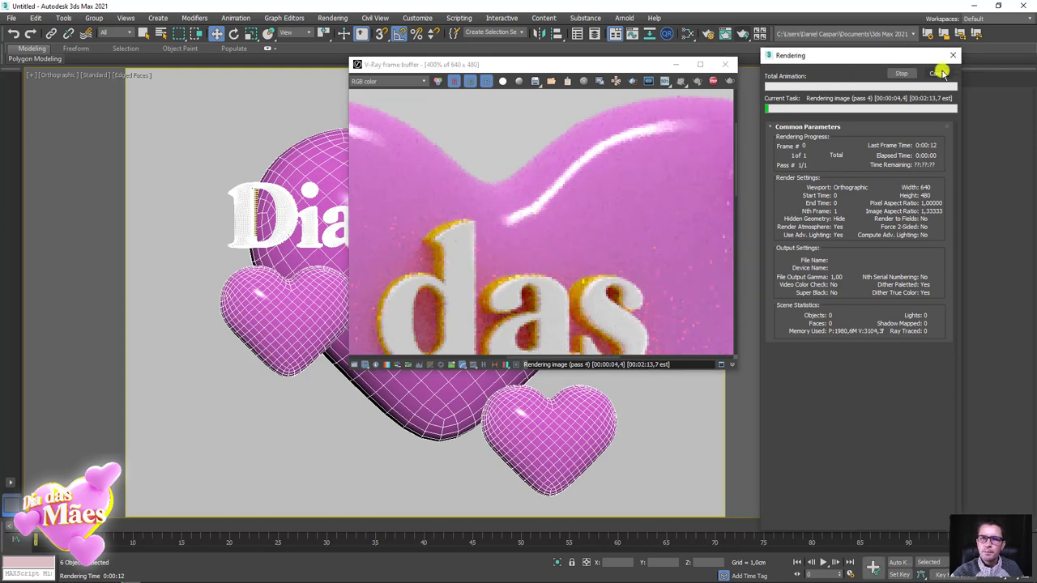
left_click(937, 73)
left_click(725, 64)
Set the top VRayLight's Length to 87,386 cm and VRayLight002's Width to 58,86 cm.
scroll(603, 140, "down", 5)
middle_click_drag(537, 157, 532, 227)
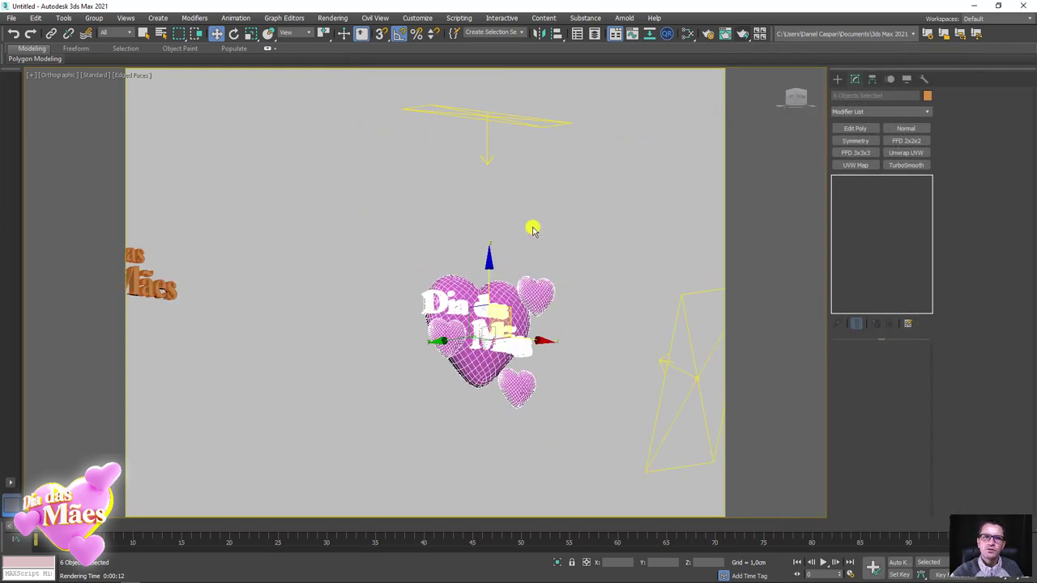
left_click_drag(532, 205, 437, 105)
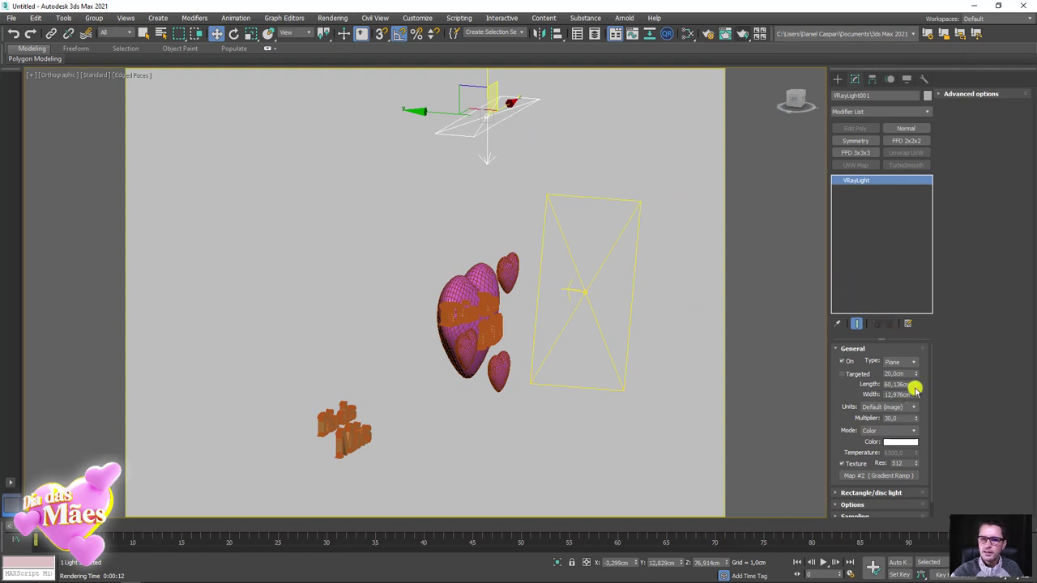
mouse_move(914, 390)
left_mouse_down()
mouse_move(870, 264)
mouse_move(686, 212)
left_mouse_up()
left_click_drag(694, 338, 702, 346)
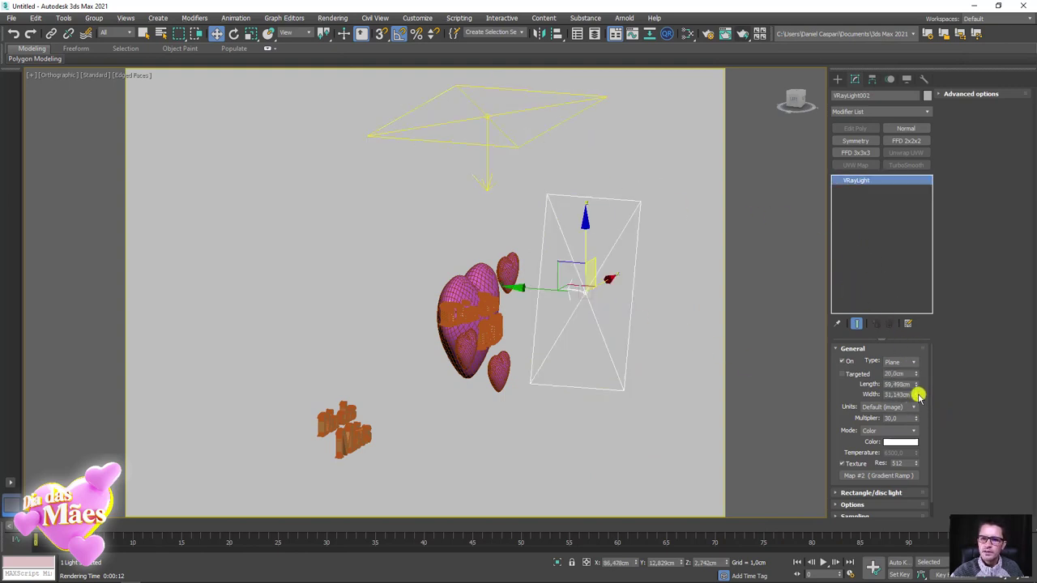
mouse_move(918, 394)
left_mouse_down()
mouse_move(845, 331)
mouse_move(720, 340)
left_mouse_up()
mouse_move(720, 340)
middle_mouse_down("alt")
mouse_move(556, 308)
mouse_move(656, 279)
middle_mouse_up("alt")
left_click(838, 78)
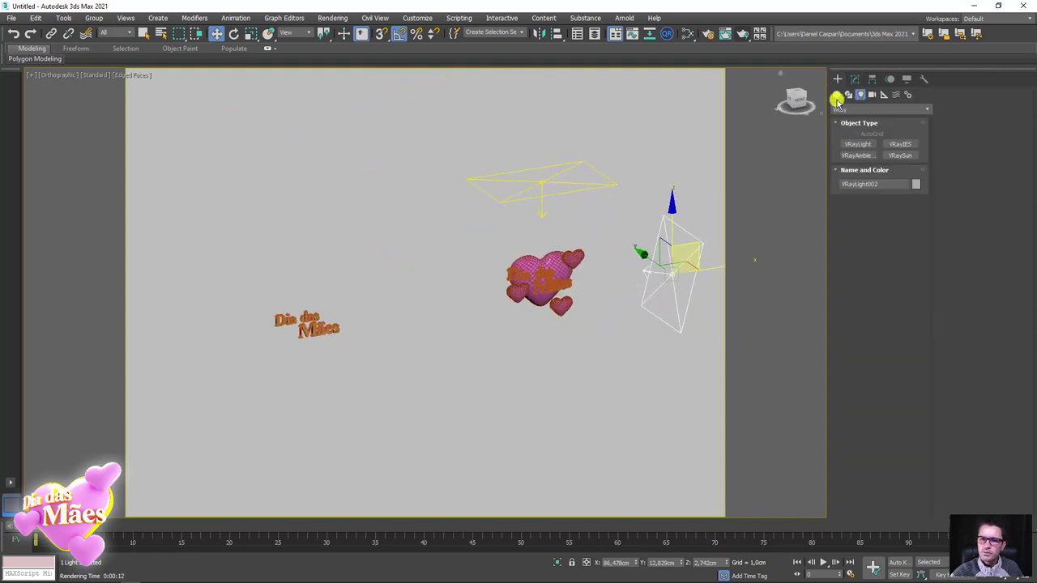
Draw a Standard Primitives plane left of the heart and rotate it upright.
left_click(837, 96)
left_click(849, 112)
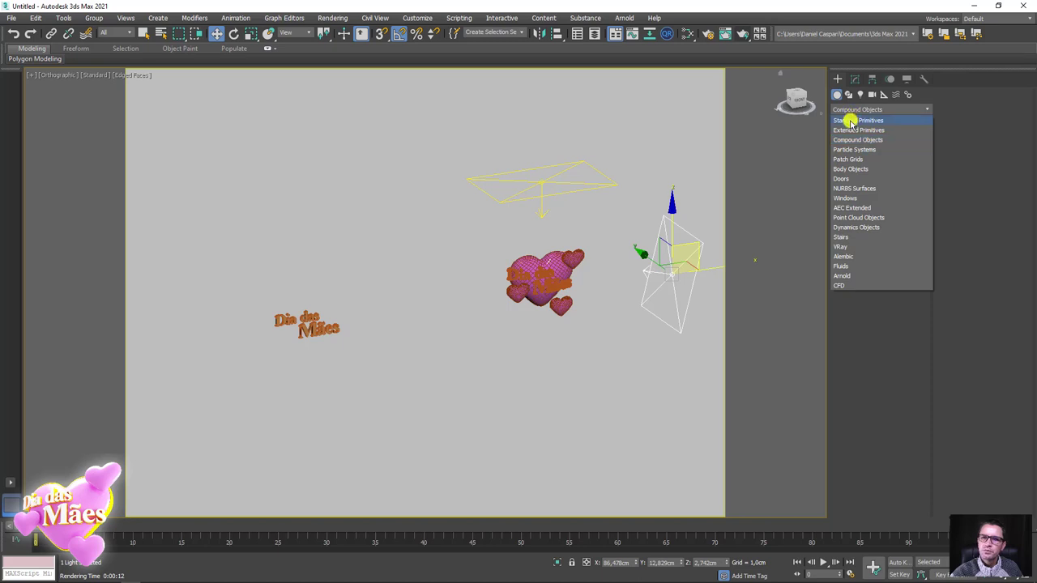
left_click(850, 120)
left_click(901, 190)
middle_click_drag(458, 259, 377, 343, "alt")
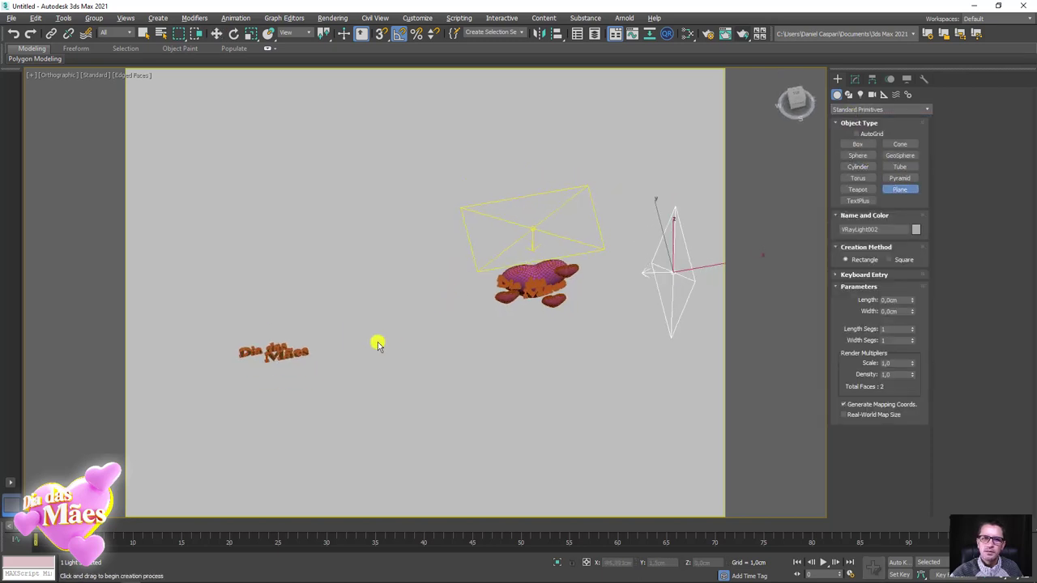
left_click_drag(355, 308, 480, 362)
key("e")
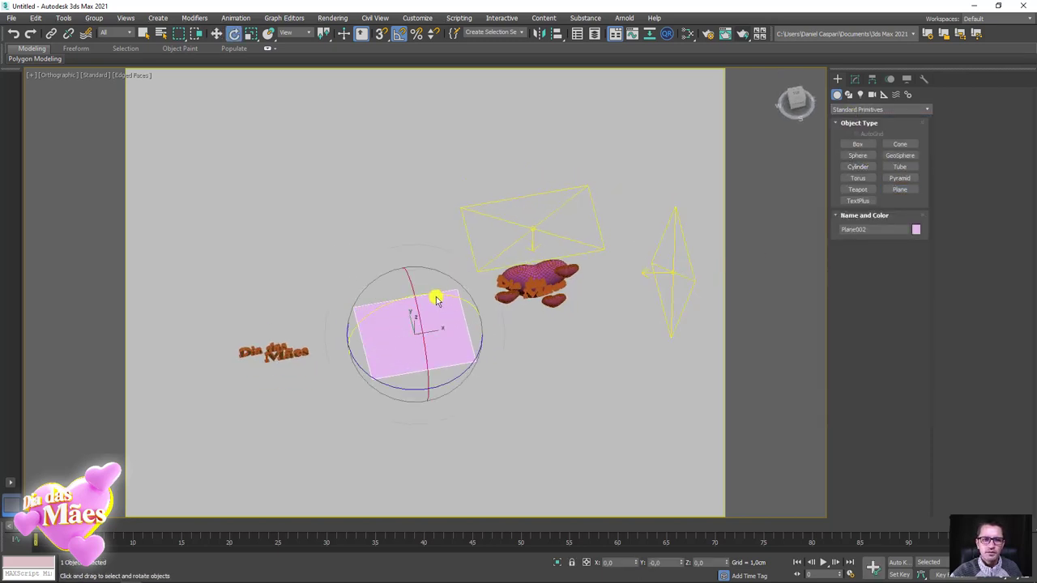
left_click_drag(435, 294, 467, 294)
key("w")
Select and frame the heart, small hearts and text, then start a new production render.
mouse_move(477, 322)
middle_mouse_down("alt")
mouse_move(435, 294)
mouse_move(454, 308)
middle_mouse_up("alt")
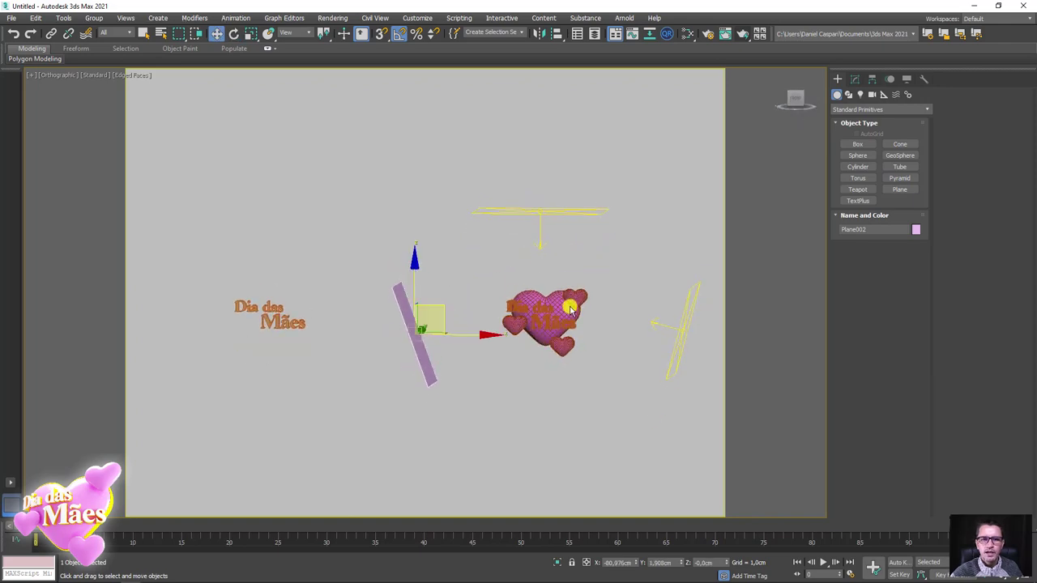
scroll(621, 432, "up", 2)
left_click(430, 277)
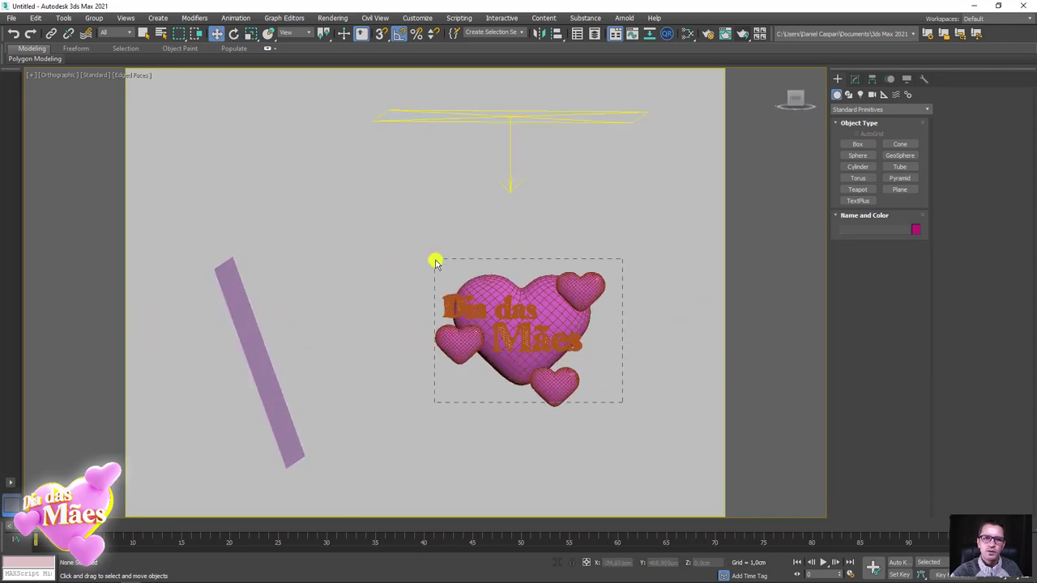
left_click_drag(435, 262, 446, 262)
key("z")
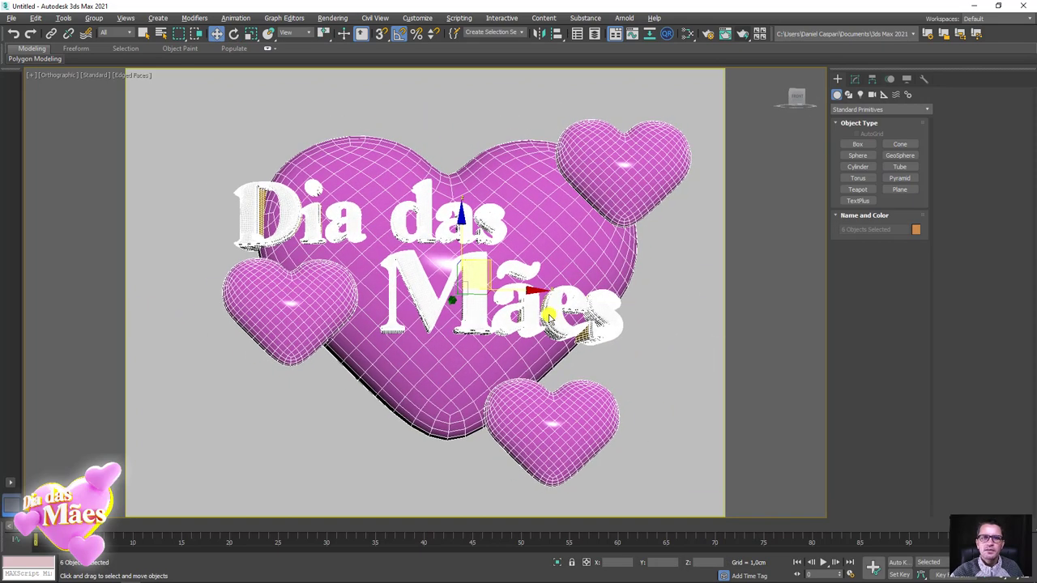
middle_click_drag(548, 316, 616, 333, "alt")
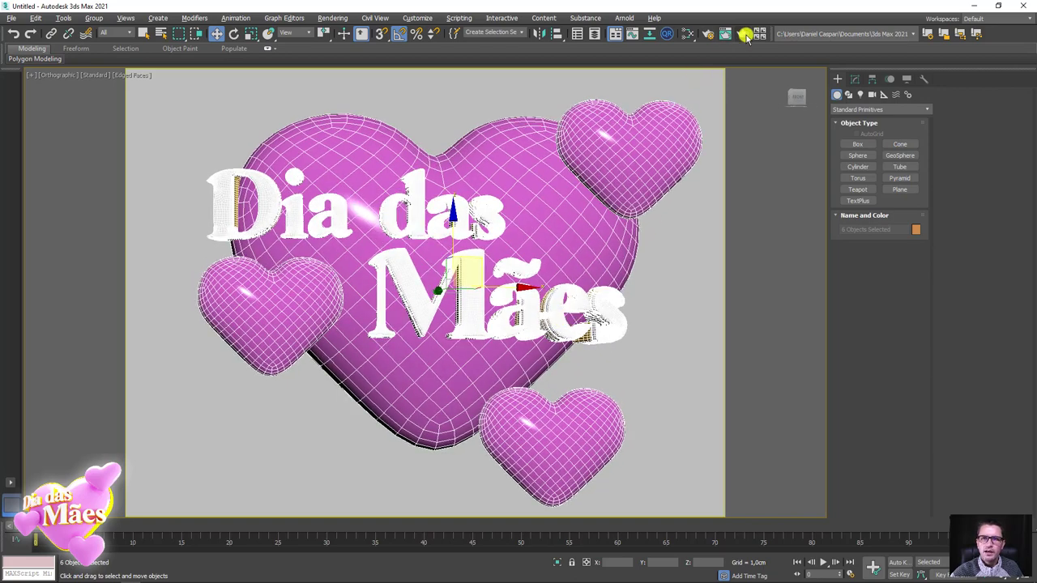
left_click(744, 35)
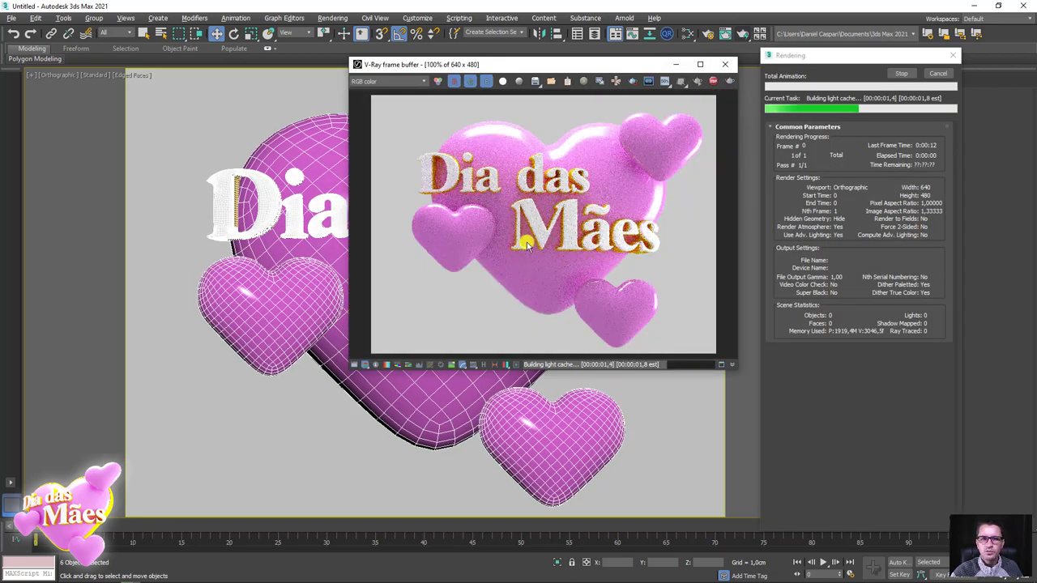
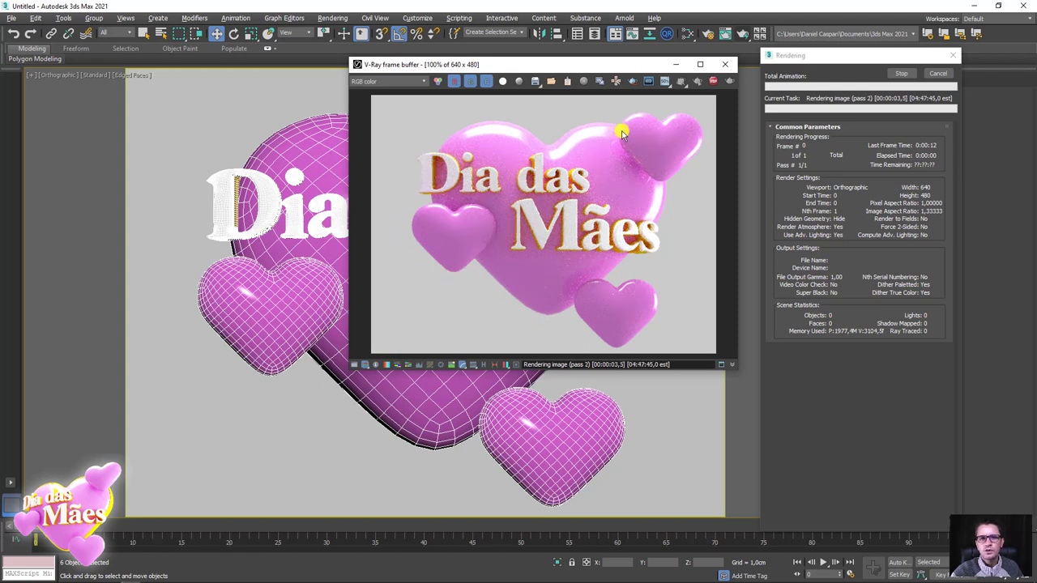
Add an Edit Poly modifier above TurboSmooth on the big pink heart, in Edge mode.
left_click(725, 64)
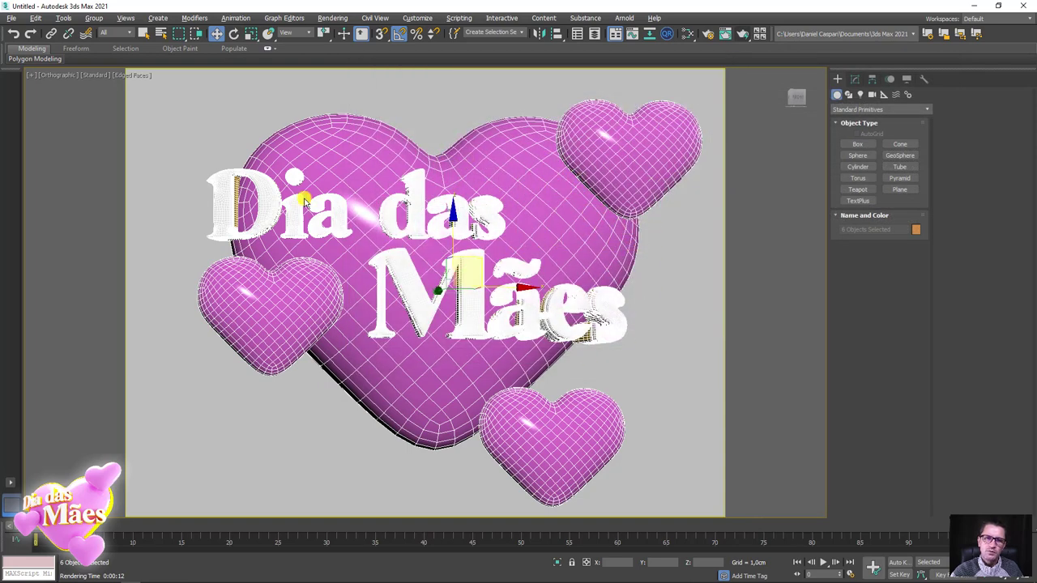
middle_click_drag(345, 146, 378, 178, "alt")
left_click(442, 162)
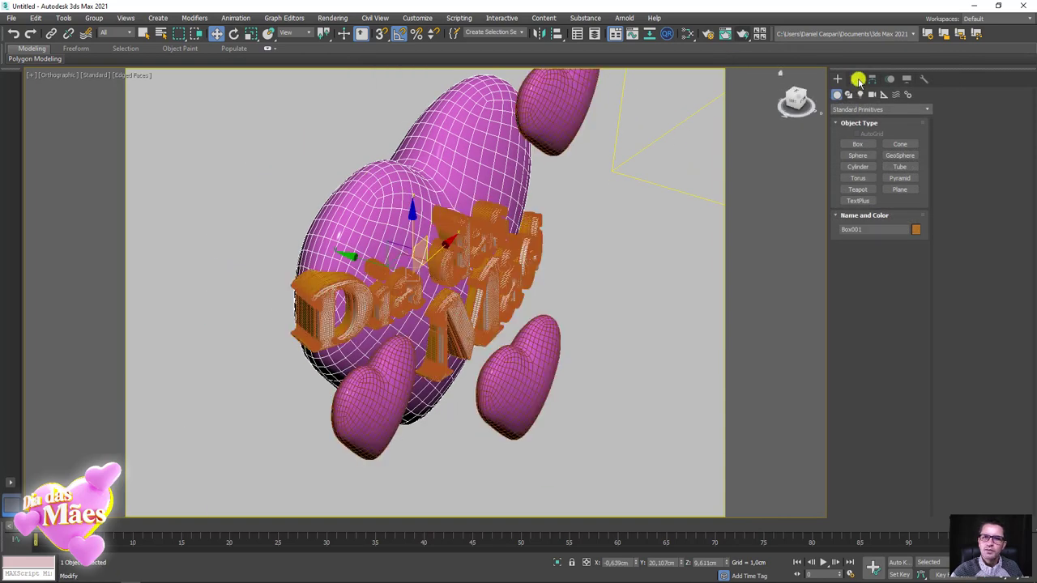
left_click(855, 79)
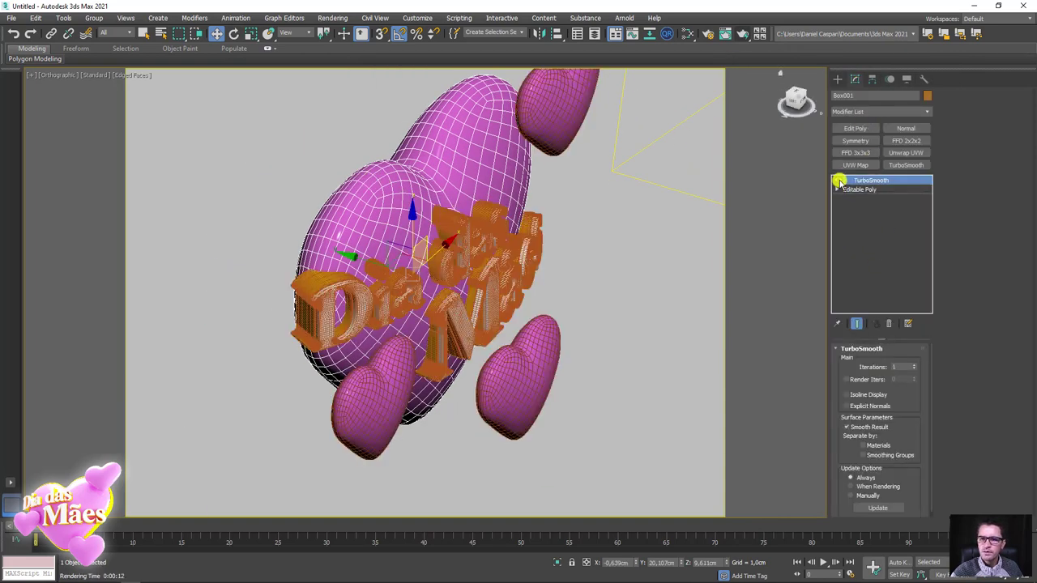
left_click(856, 128)
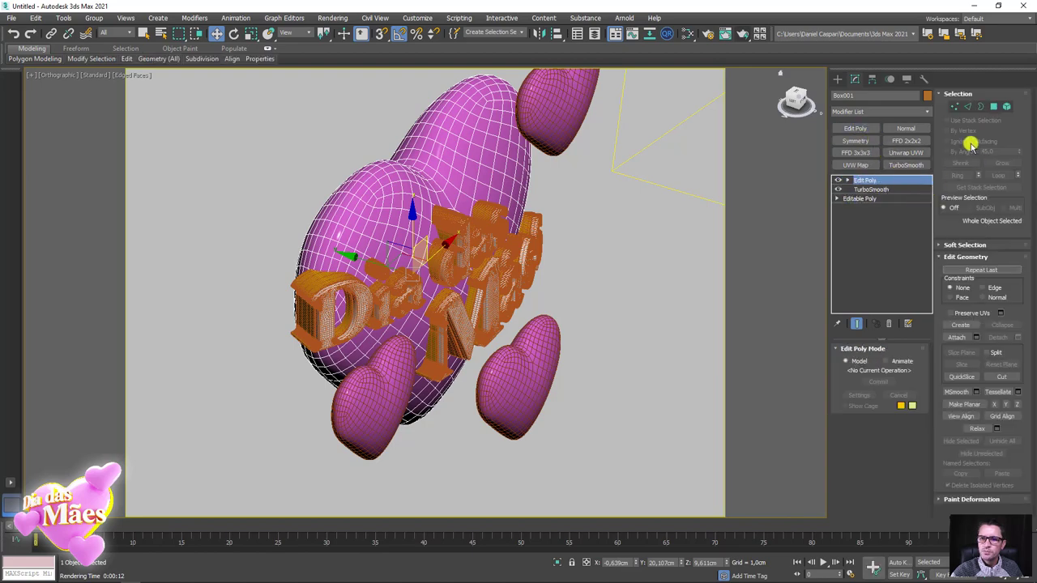
left_click(970, 106)
Select the heart's 64-edge loop and create a Linear shape, Shape001, from it.
scroll(303, 220, "up", 5)
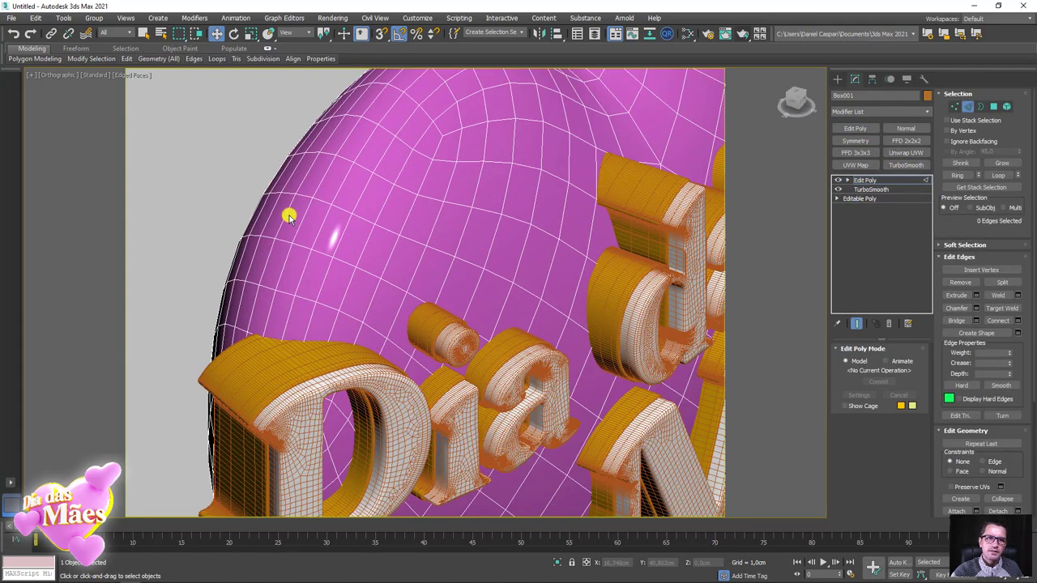
double_click(287, 215)
scroll(288, 216, "down", 5)
middle_click_drag(354, 209, 518, 278, "alt")
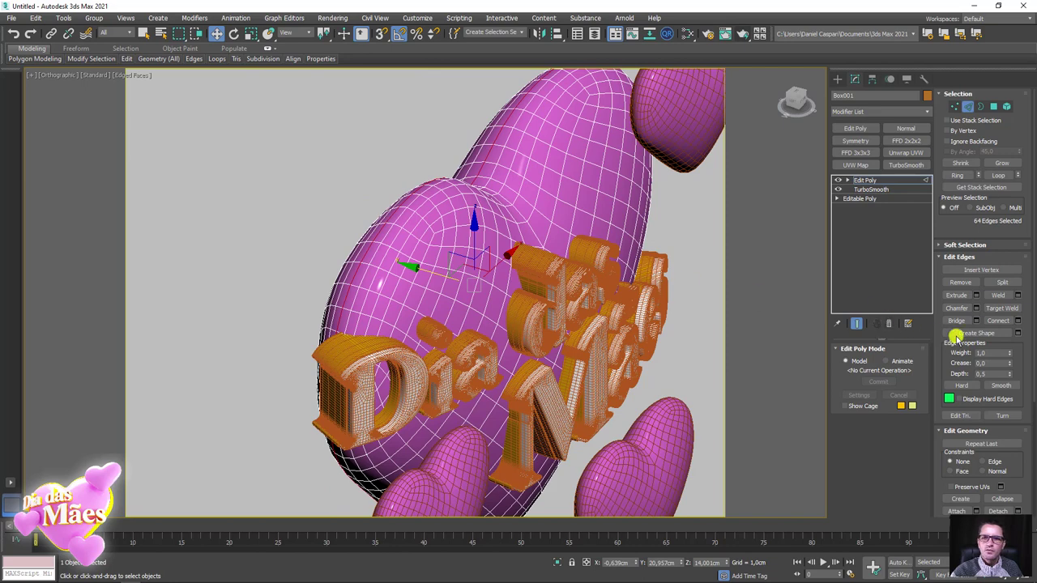
scroll(956, 194, "down", 2)
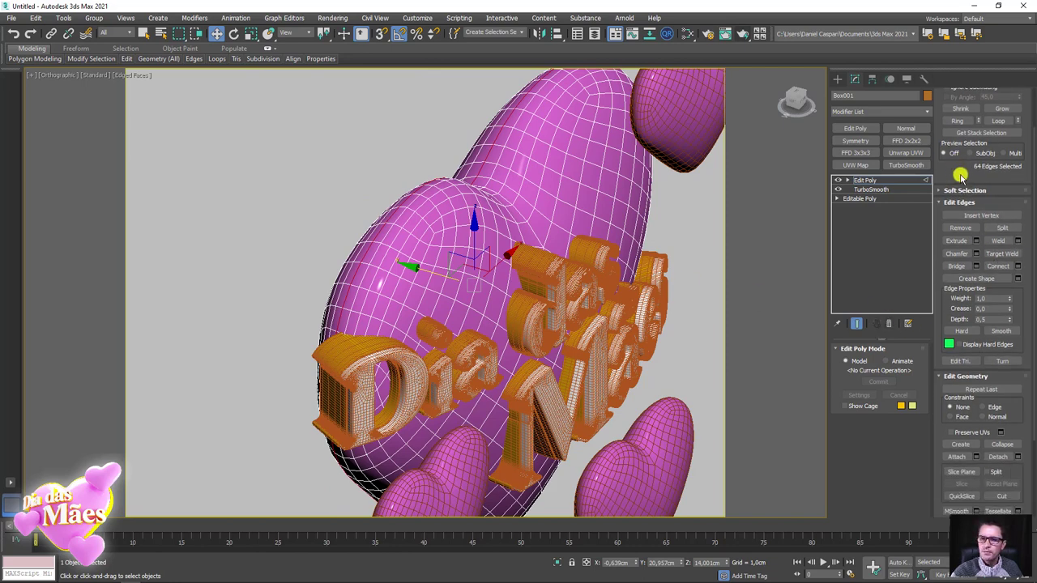
left_click(982, 278)
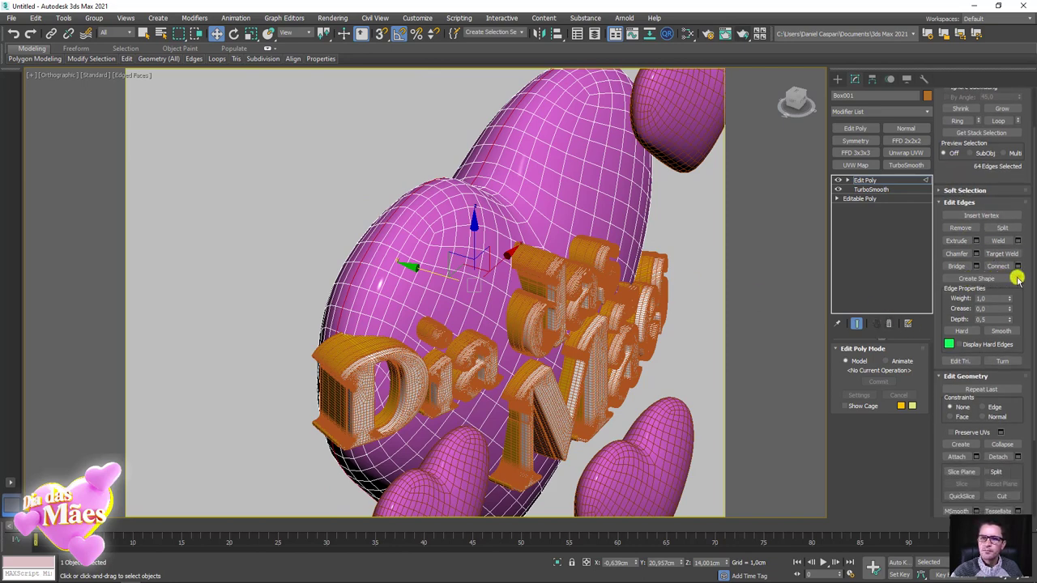
left_click_drag(509, 262, 670, 204)
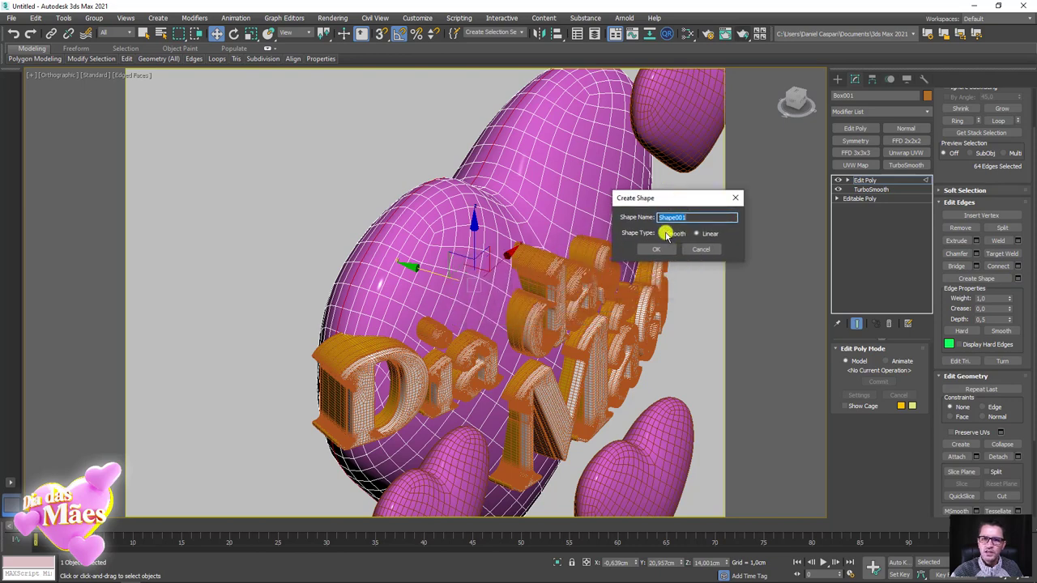
left_click(662, 233)
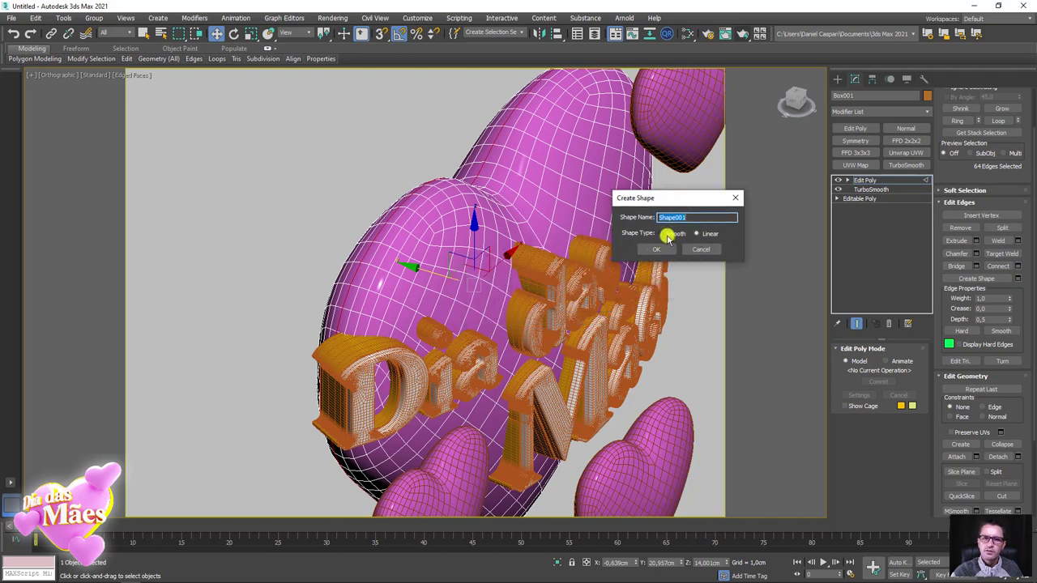
left_click(694, 234)
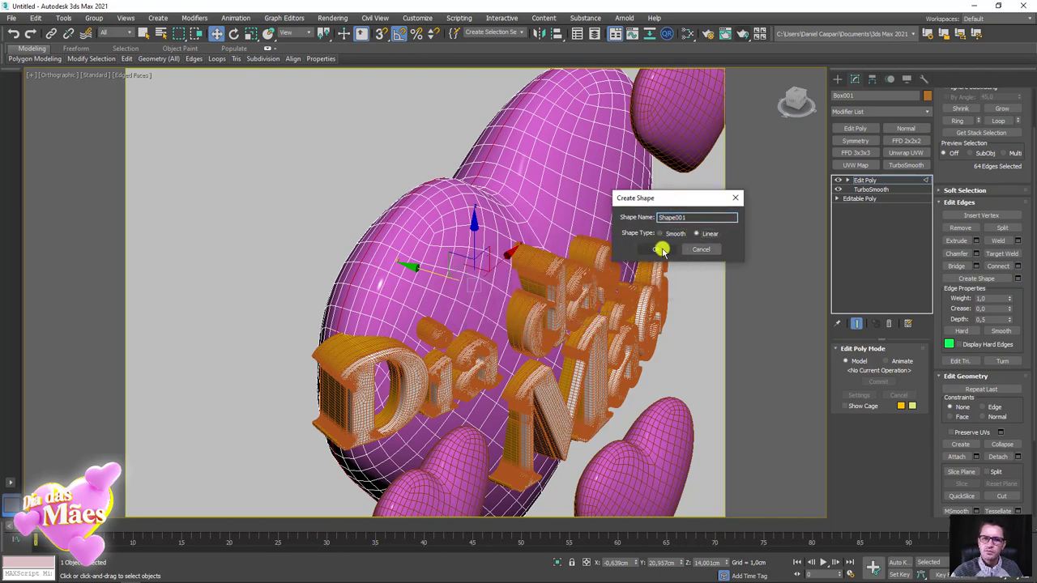
left_click(660, 250)
left_click(864, 180)
Select the Shape001 heart spline and isolate it with Alt+Q.
scroll(478, 180, "up", 2)
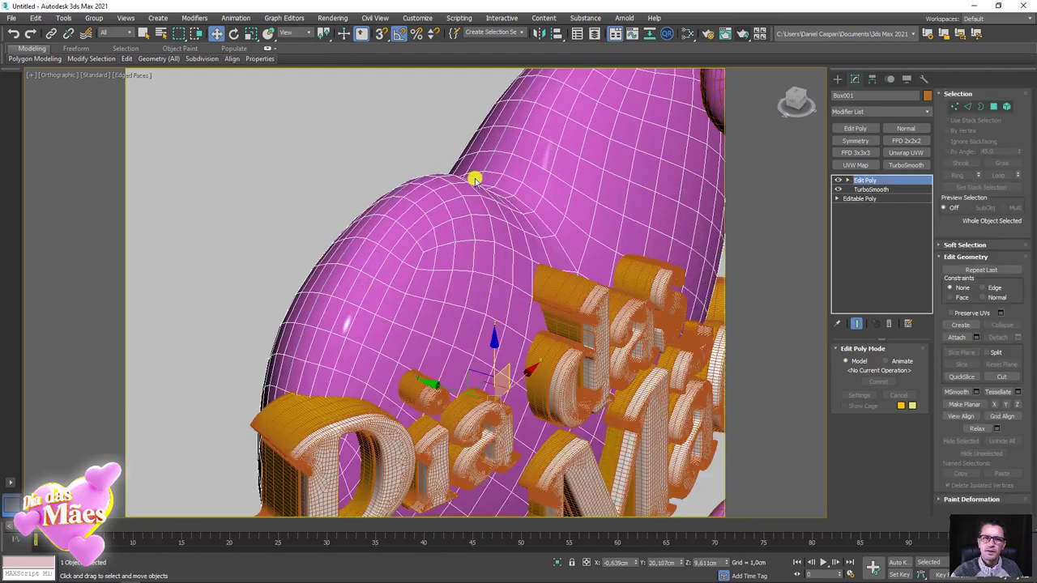
scroll(485, 171, "up", 2)
left_click(492, 164)
scroll(493, 161, "down", 2)
scroll(519, 183, "down", 3)
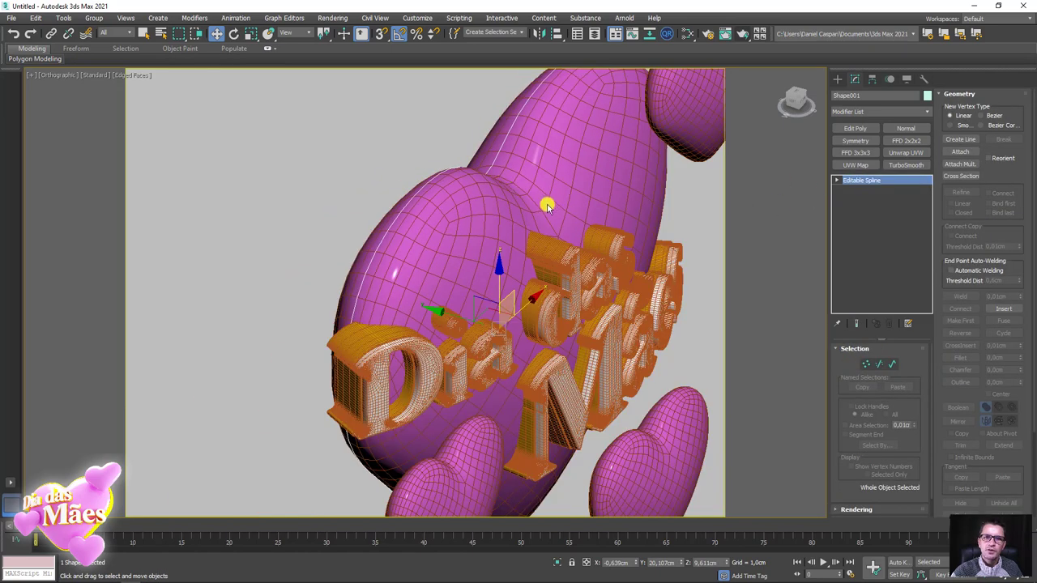
scroll(547, 203, "down", 3)
scroll(514, 197, "down", 3)
middle_click_drag(539, 306, 545, 332, "alt")
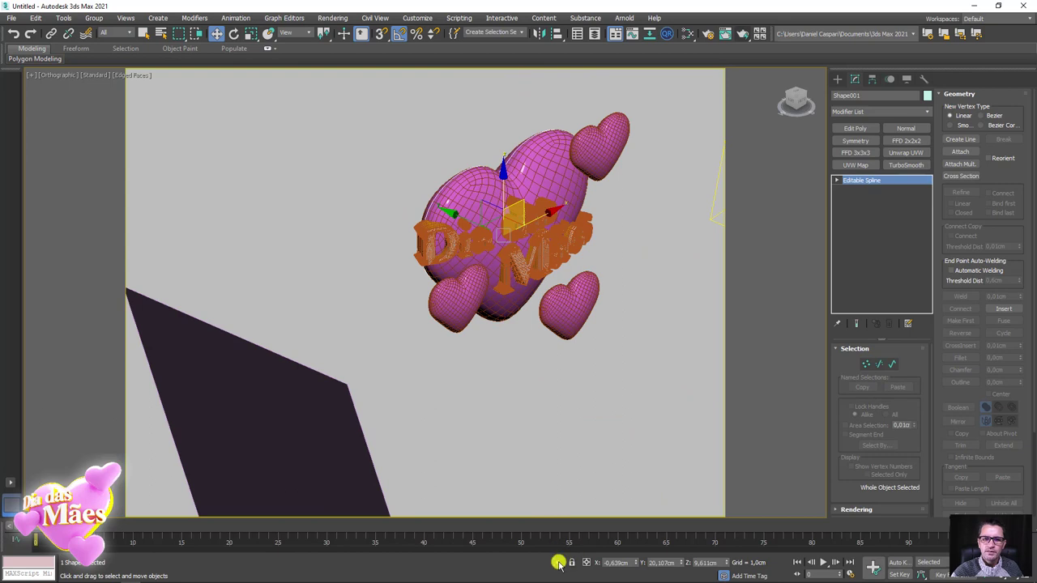
key("alt+q")
mouse_move(495, 283)
middle_mouse_down("alt")
mouse_move(463, 271)
mouse_move(531, 288)
middle_mouse_up("alt")
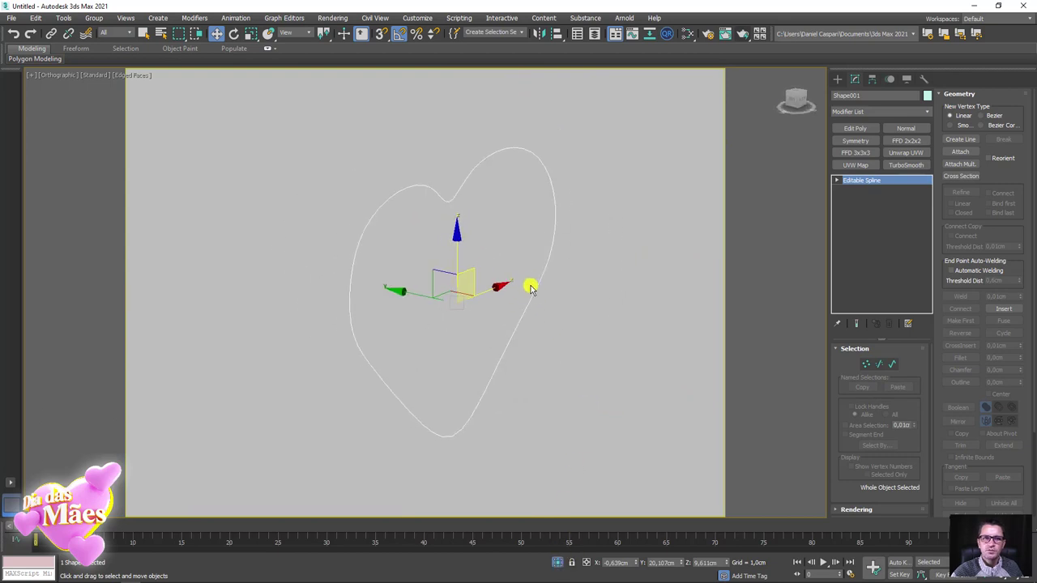
At Spline level, select the heart curve and test Outline offsets on it.
left_click(890, 363)
left_click(412, 427)
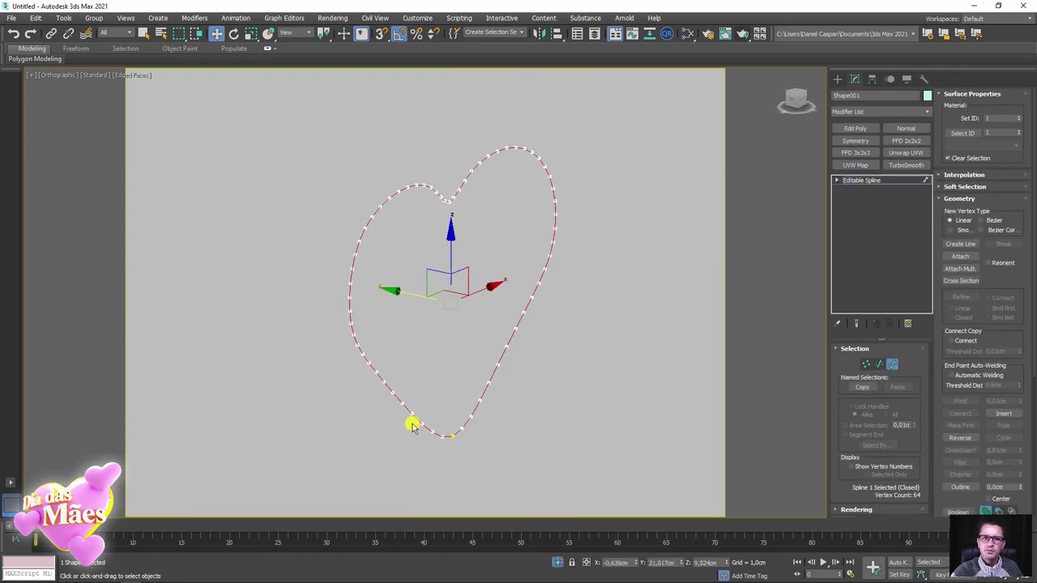
scroll(1000, 305, "down", 5)
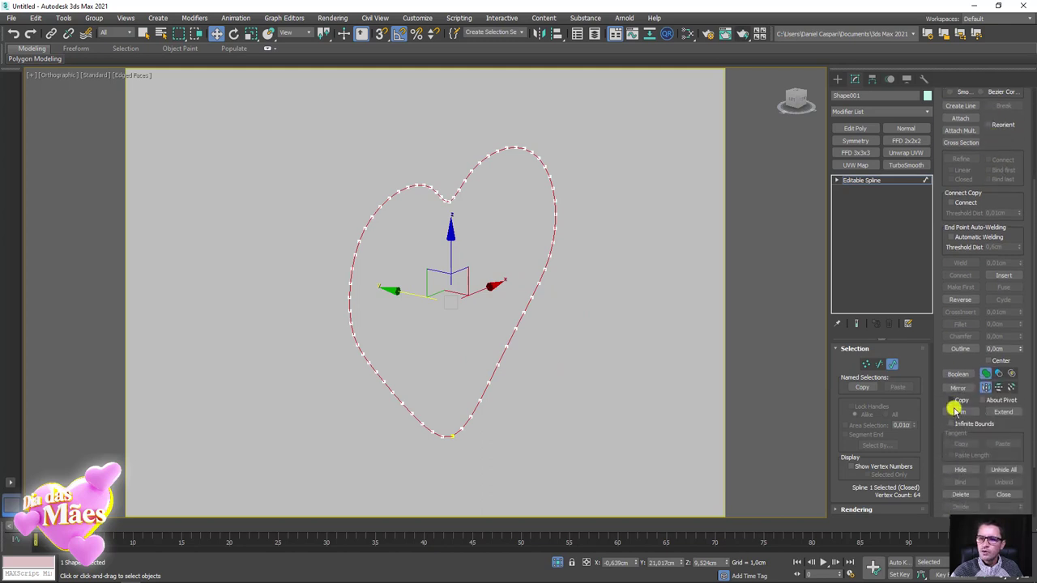
scroll(944, 424, "down", 2)
scroll(935, 349, "down", 1)
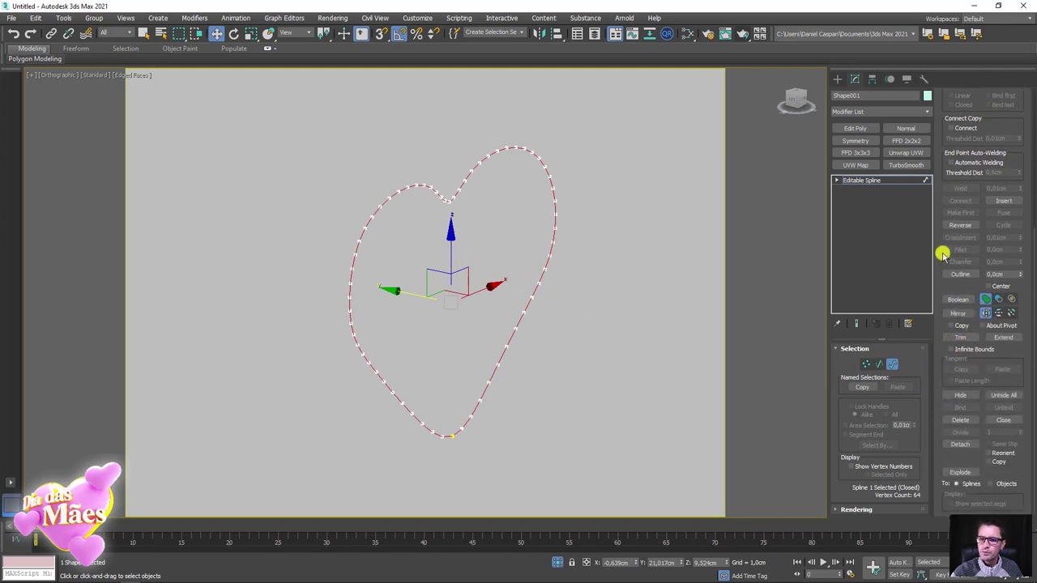
left_click(960, 275)
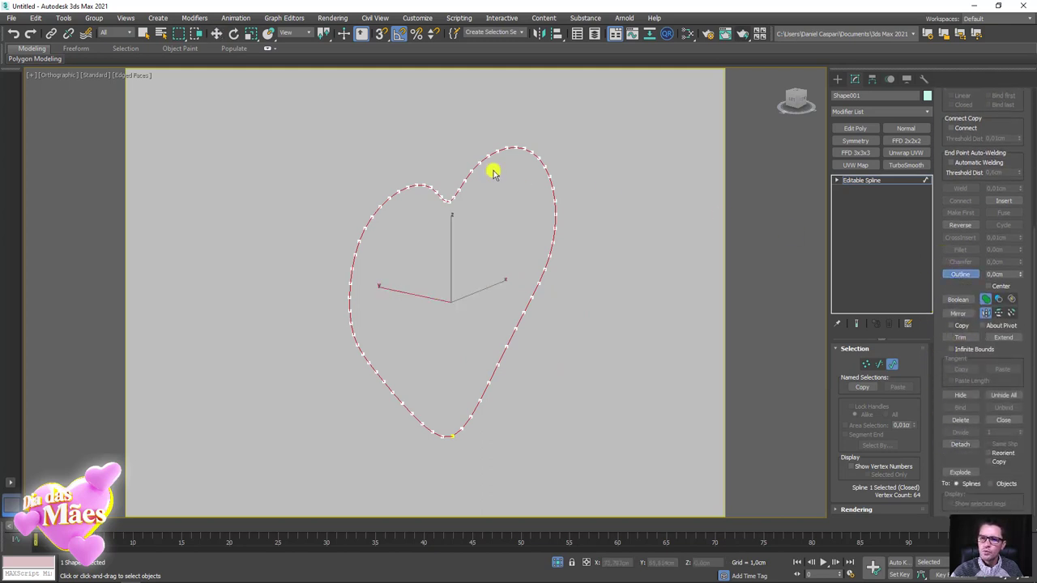
scroll(444, 198, "up", 3)
scroll(437, 214, "up", 3)
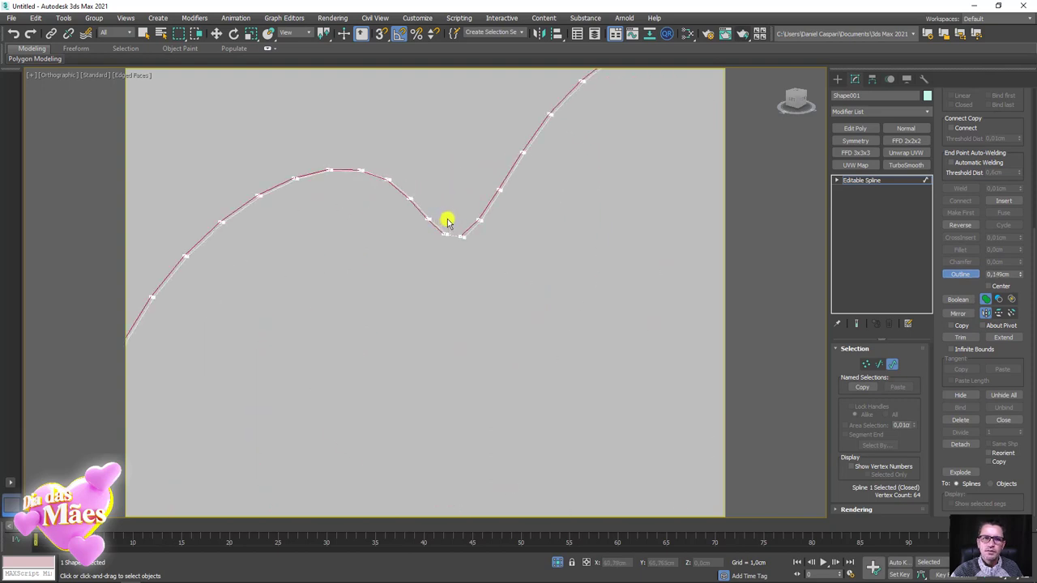
left_click_drag(447, 219, 479, 213)
scroll(520, 256, "down", 4)
mouse_move(520, 256)
middle_mouse_down("alt")
mouse_move(454, 271)
mouse_move(468, 215)
middle_mouse_up("alt")
mouse_move(456, 212)
left_mouse_down()
mouse_move(546, 151)
mouse_move(527, 227)
mouse_move(569, 143)
mouse_move(479, 225)
left_mouse_up()
Undo the outline offsets and exit sub-object mode, leaving the spline unoffset.
key("f")
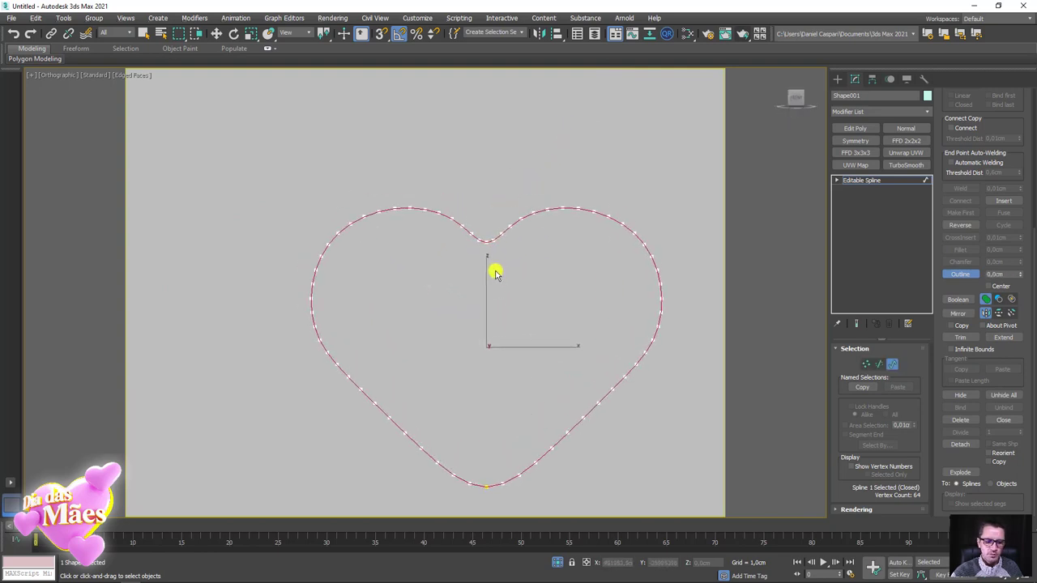
scroll(490, 256, "down", 3)
scroll(444, 158, "up", 6)
scroll(444, 158, "up", 2)
mouse_move(427, 190)
left_mouse_down()
mouse_move(498, 86)
mouse_move(547, 147)
mouse_move(470, 260)
mouse_move(502, 106)
left_mouse_up()
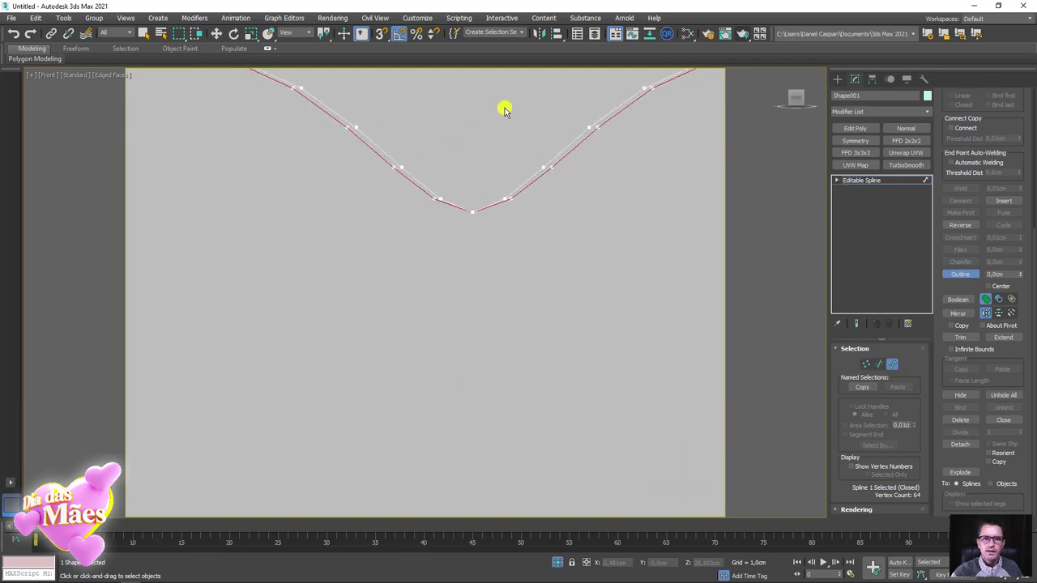
key("w")
scroll(486, 196, "down", 3)
scroll(501, 201, "down", 2)
left_click(850, 180)
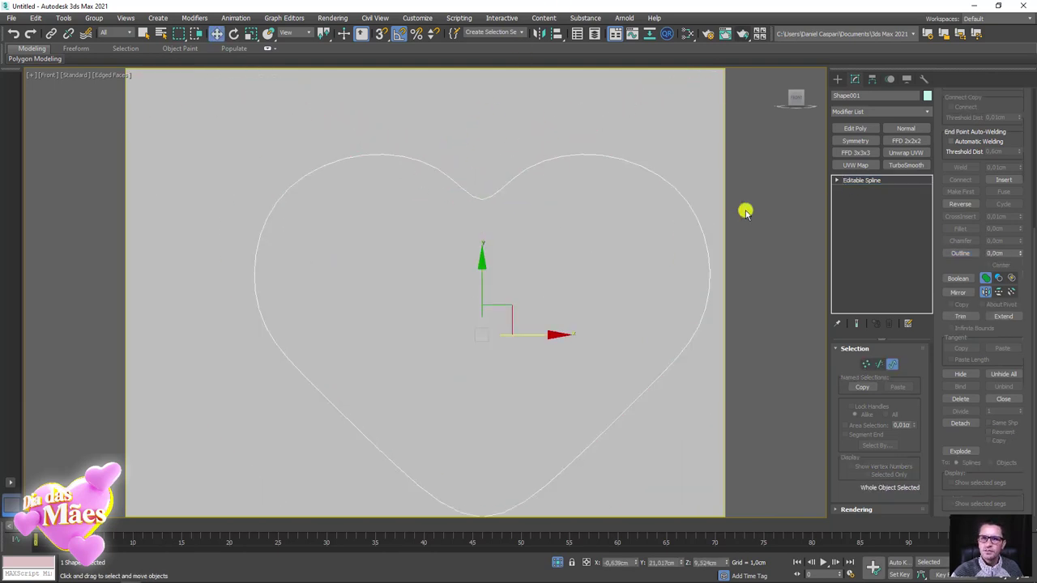
middle_click_drag(745, 210, 646, 259, "alt")
Try an Extrude modifier on the heart spline, then remove it.
left_click(930, 113)
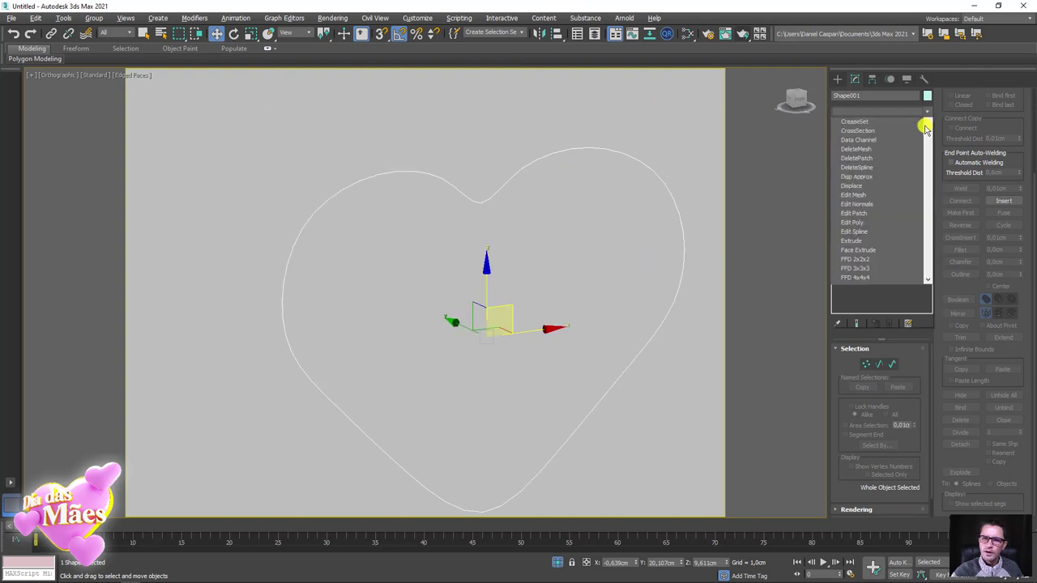
left_click_drag(926, 127, 929, 181)
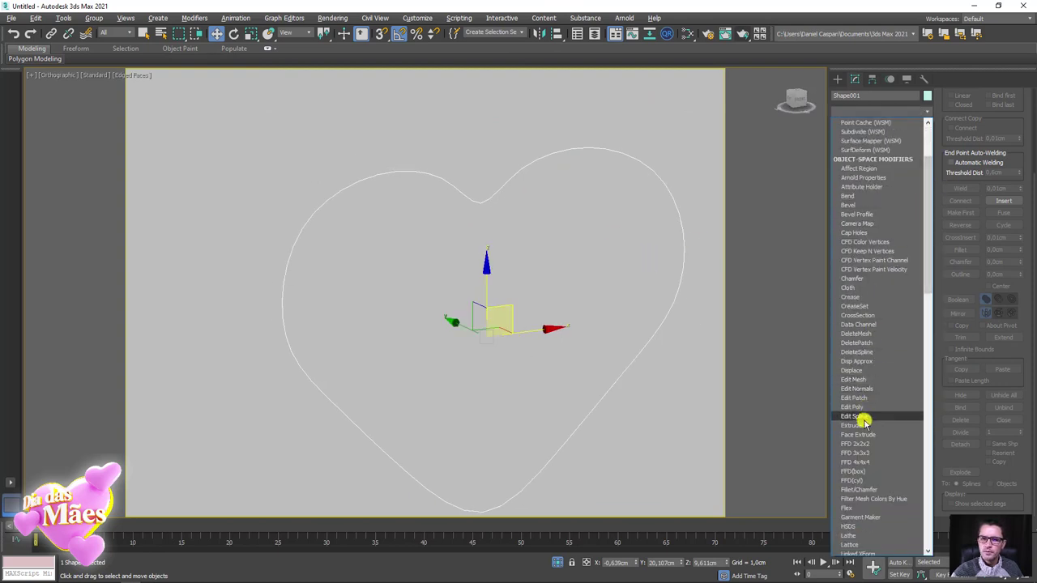
left_click(857, 425)
mouse_move(705, 365)
middle_mouse_down("alt")
mouse_move(627, 324)
mouse_move(578, 326)
middle_mouse_up("alt")
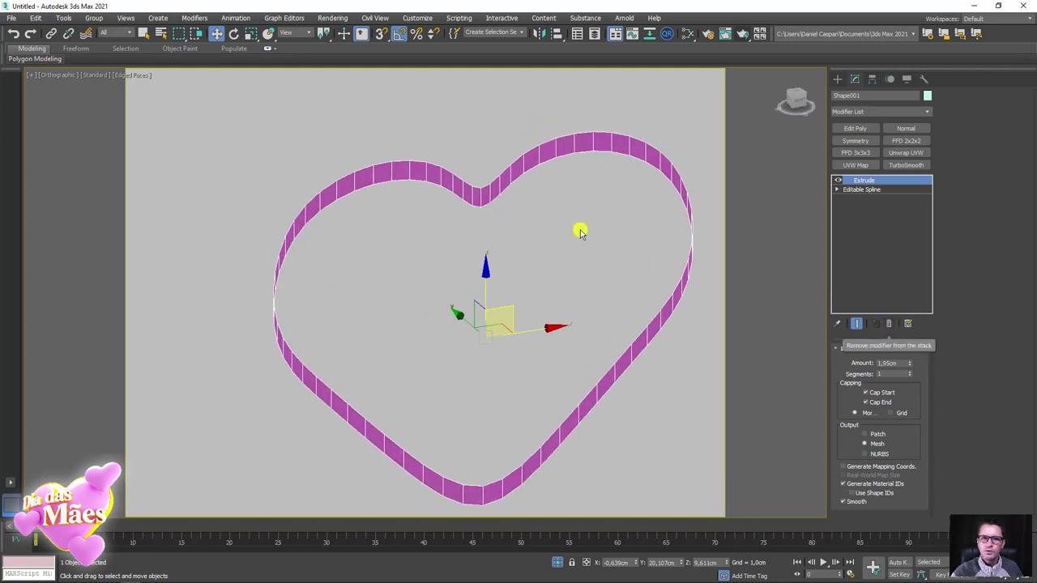
mouse_move(580, 233)
middle_mouse_down("alt")
mouse_move(648, 234)
mouse_move(580, 236)
middle_mouse_up("alt")
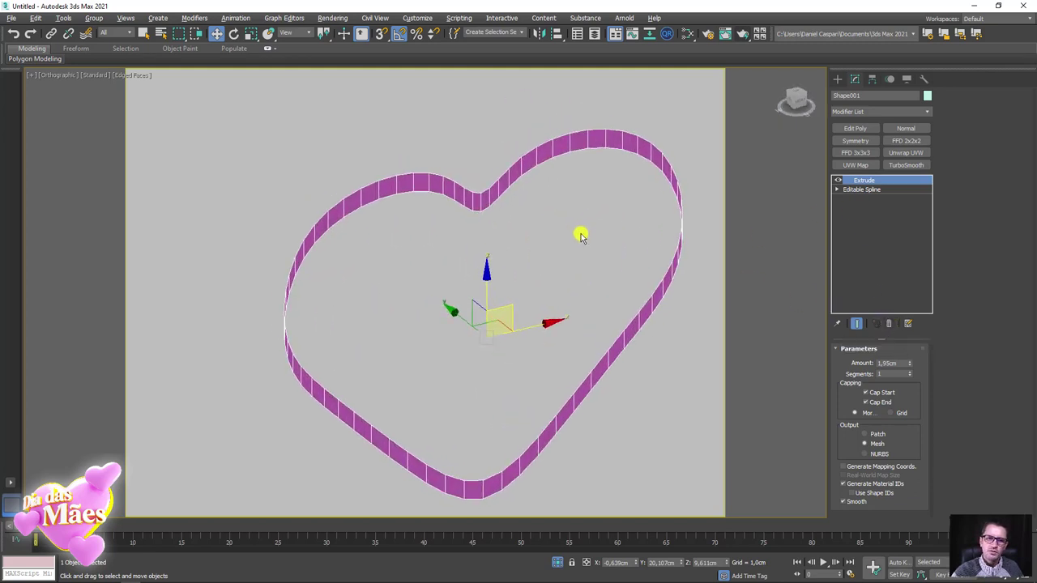
left_click(893, 324)
middle_click_drag(678, 280, 831, 152, "alt")
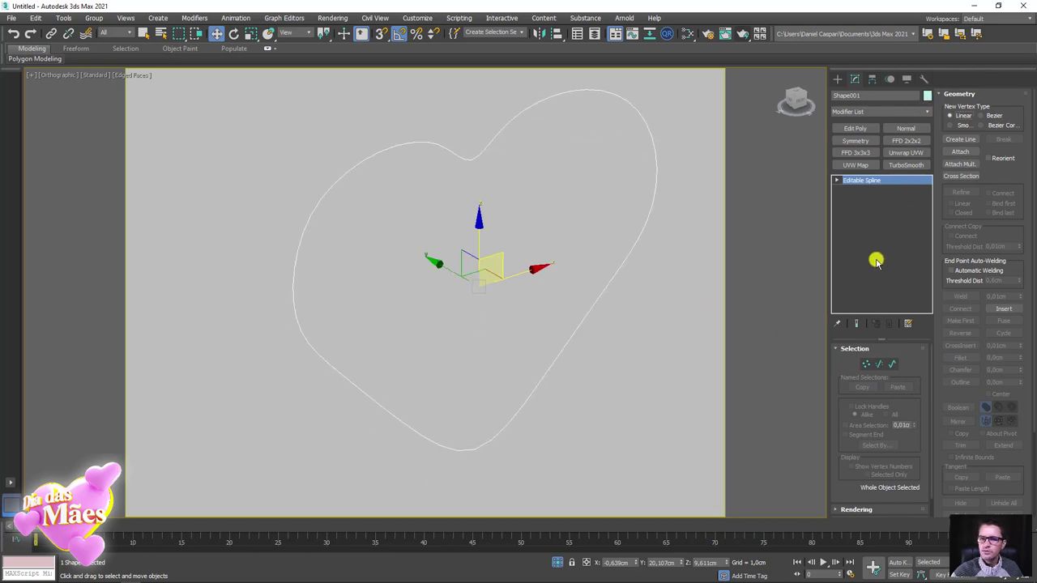
Convert the outline to Editable Poly, try Polygon mode, then undo back to Editable Spline.
left_click(867, 364)
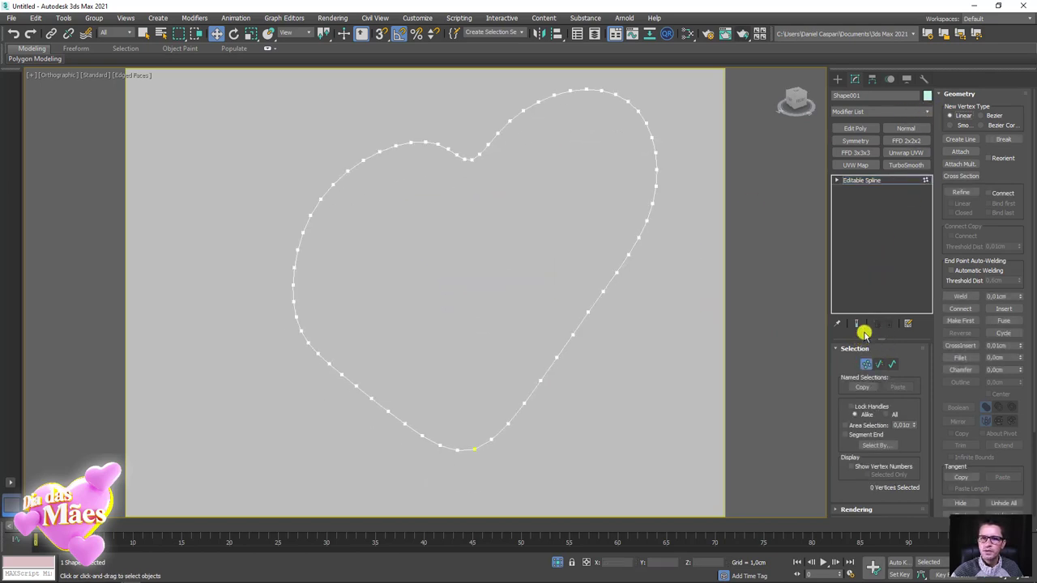
left_click(859, 181)
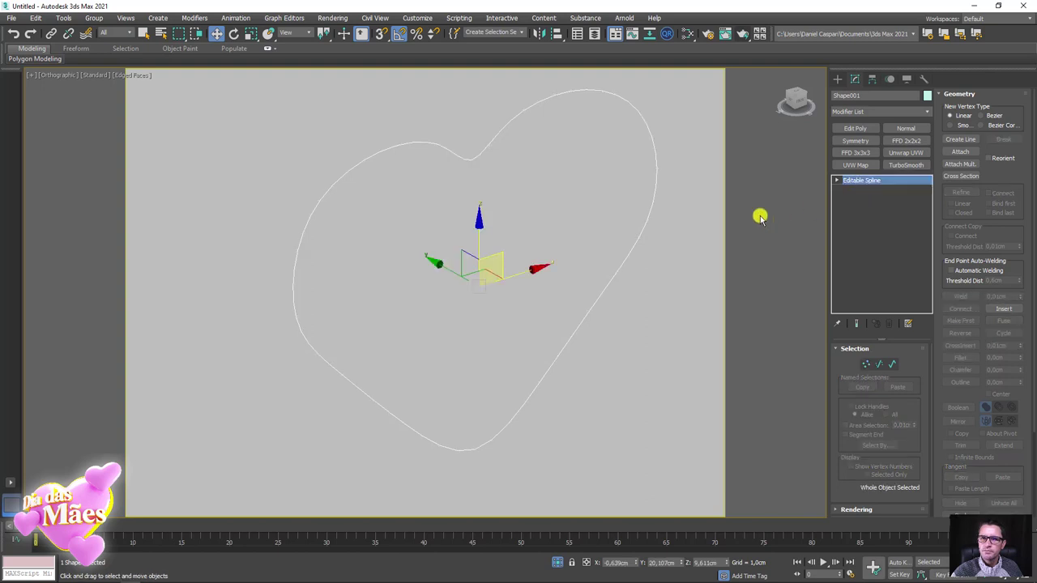
right_click(514, 151)
mouse_move(536, 268)
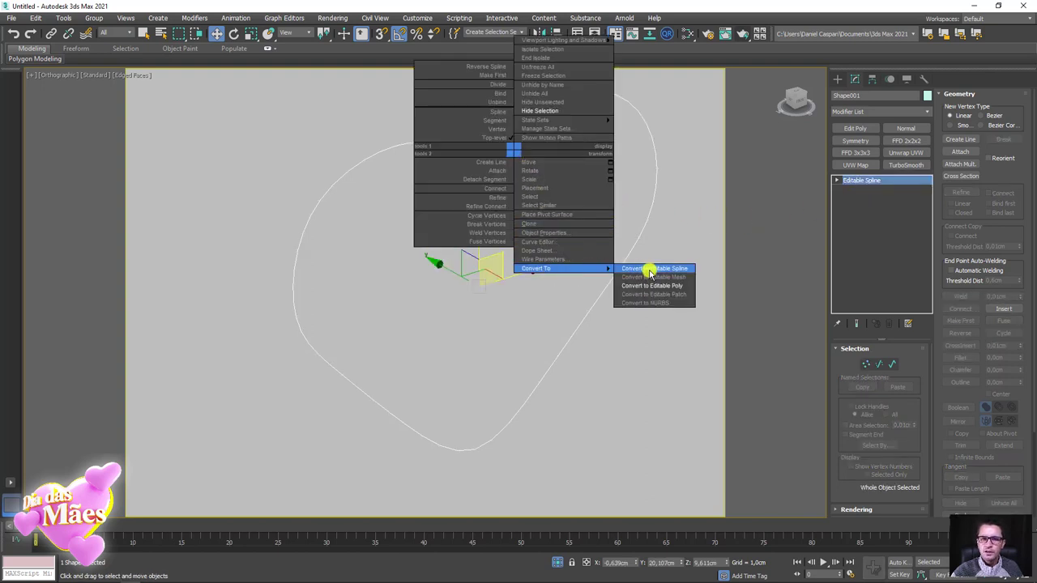
left_click(651, 273)
right_click(538, 204)
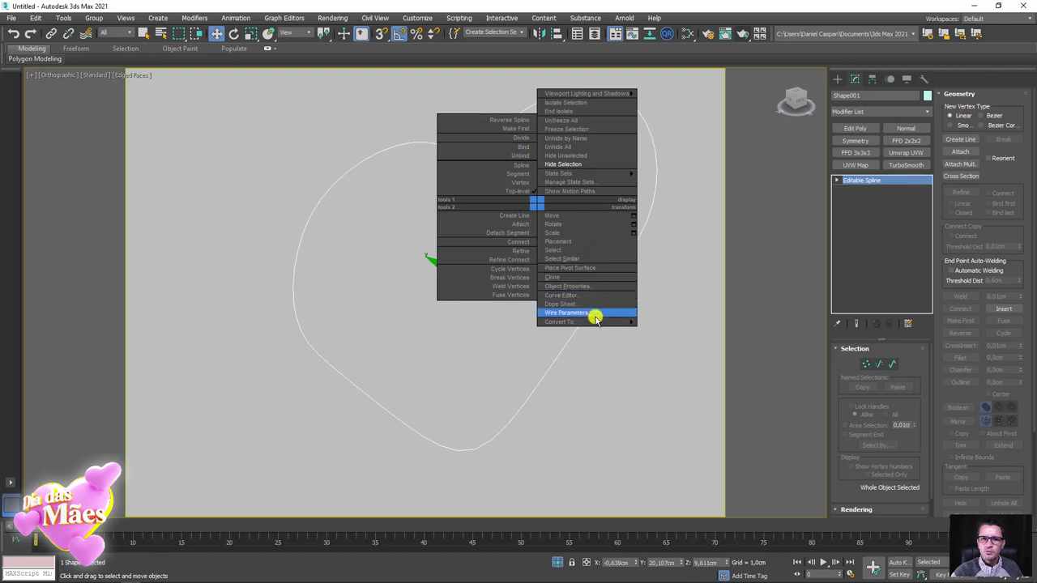
mouse_move(567, 322)
left_click(682, 341)
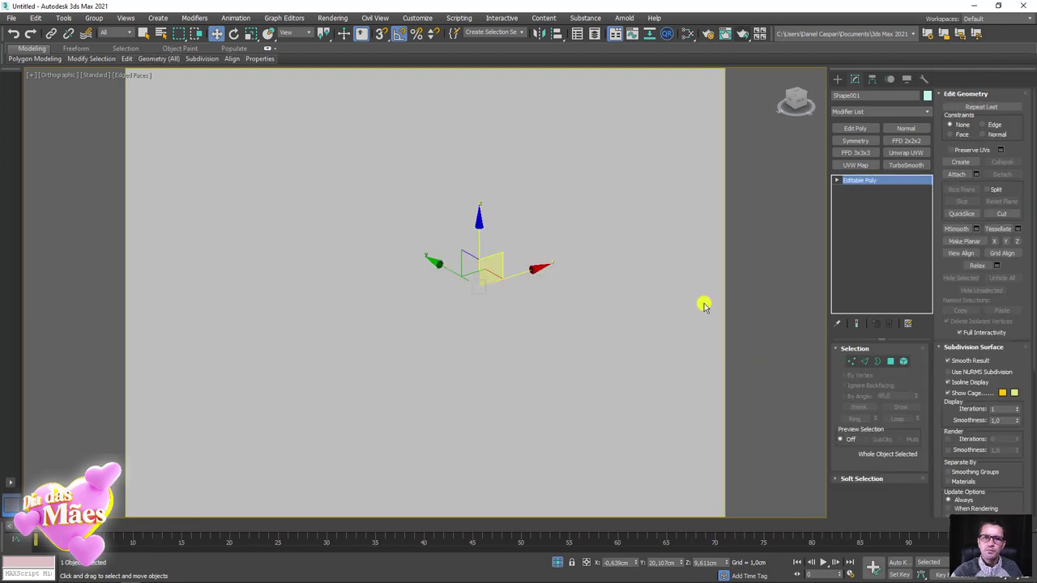
mouse_move(704, 305)
middle_mouse_down("alt")
mouse_move(637, 280)
mouse_move(858, 342)
middle_mouse_up("alt")
left_click(890, 361)
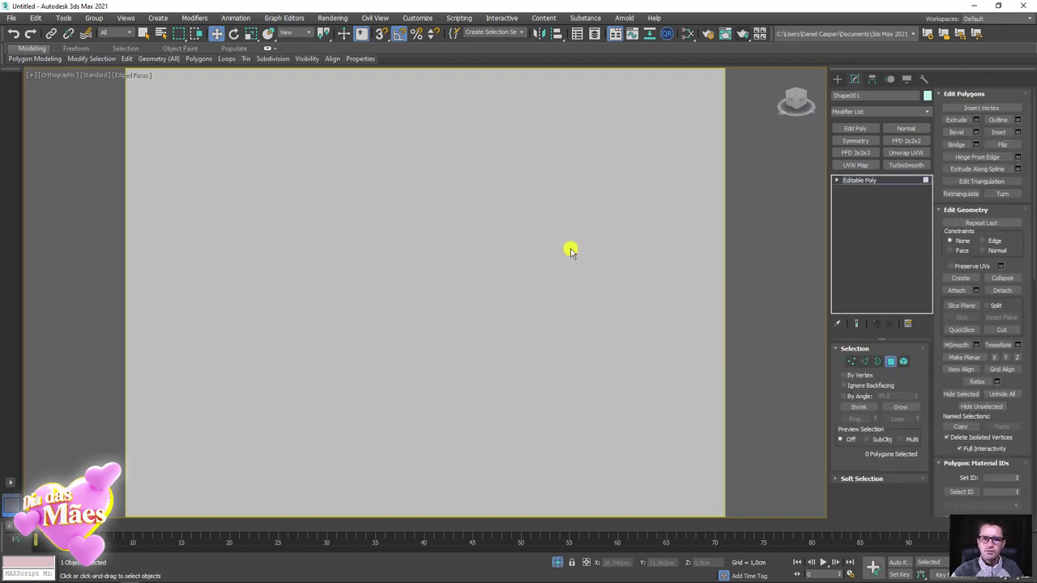
key("ctrl+z")
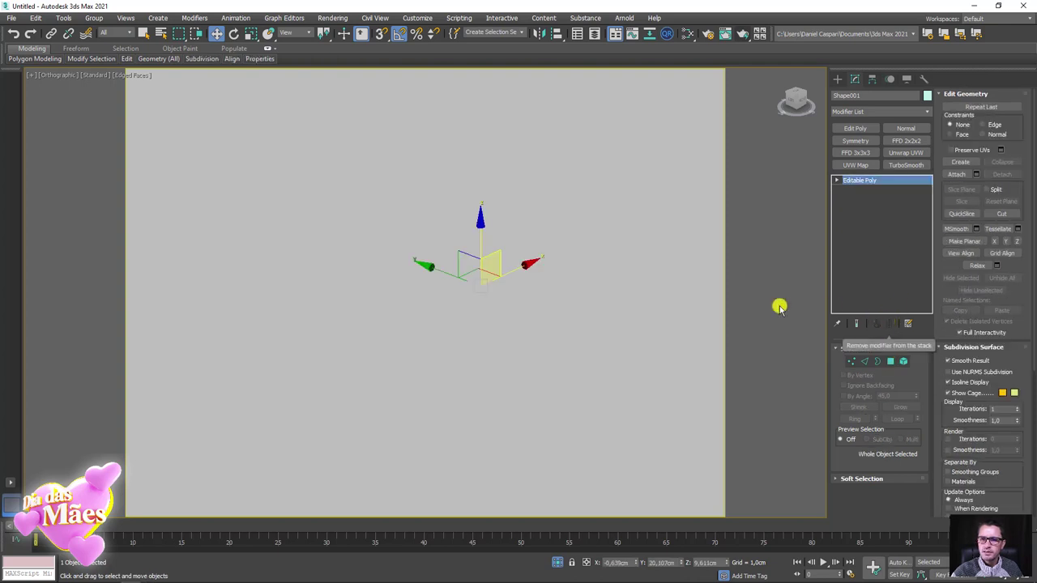
key("ctrl+z")
key("ctrl+z")
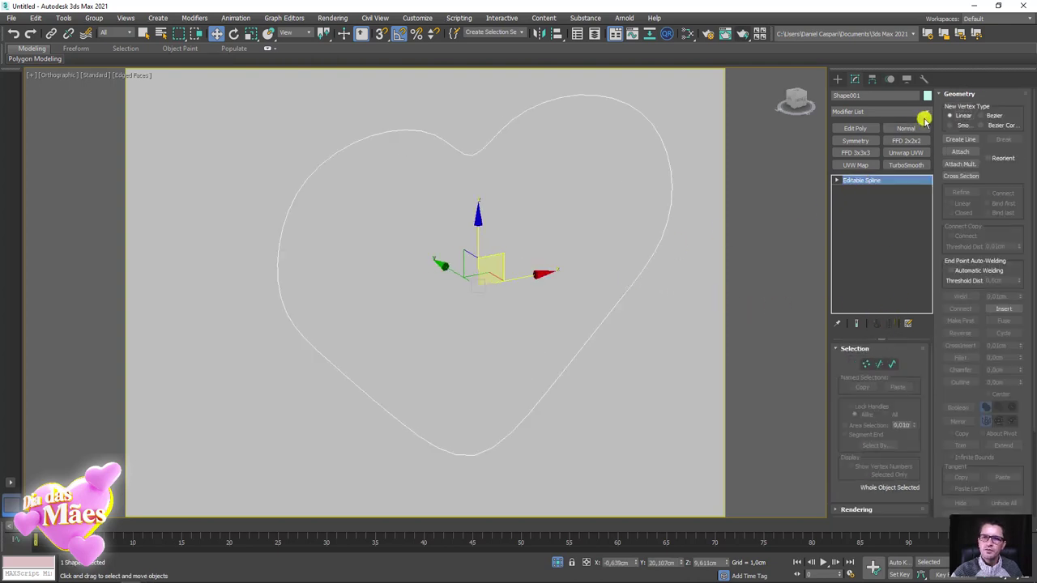
left_click(928, 112)
type("sh")
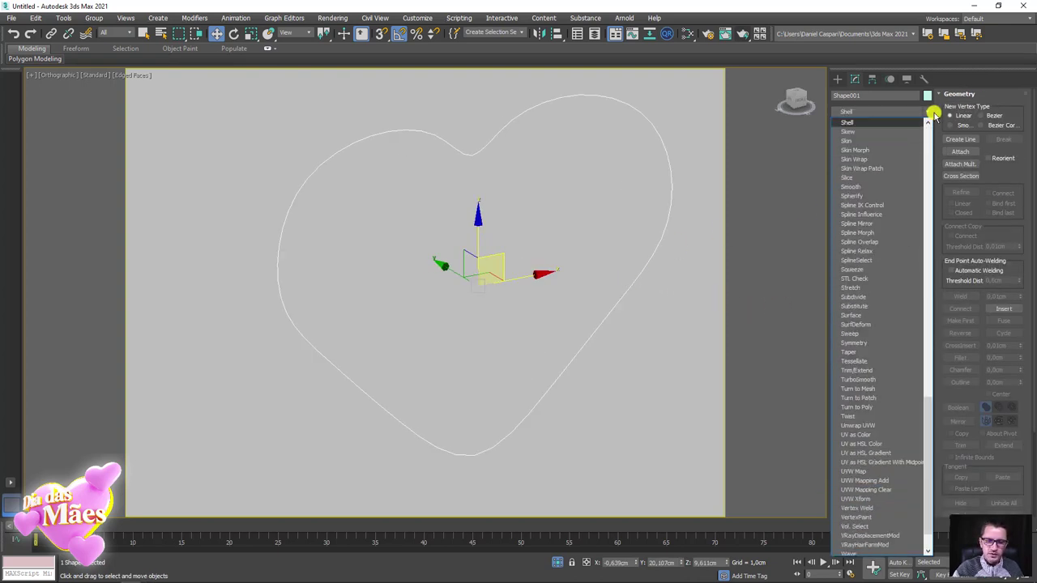
key("Return")
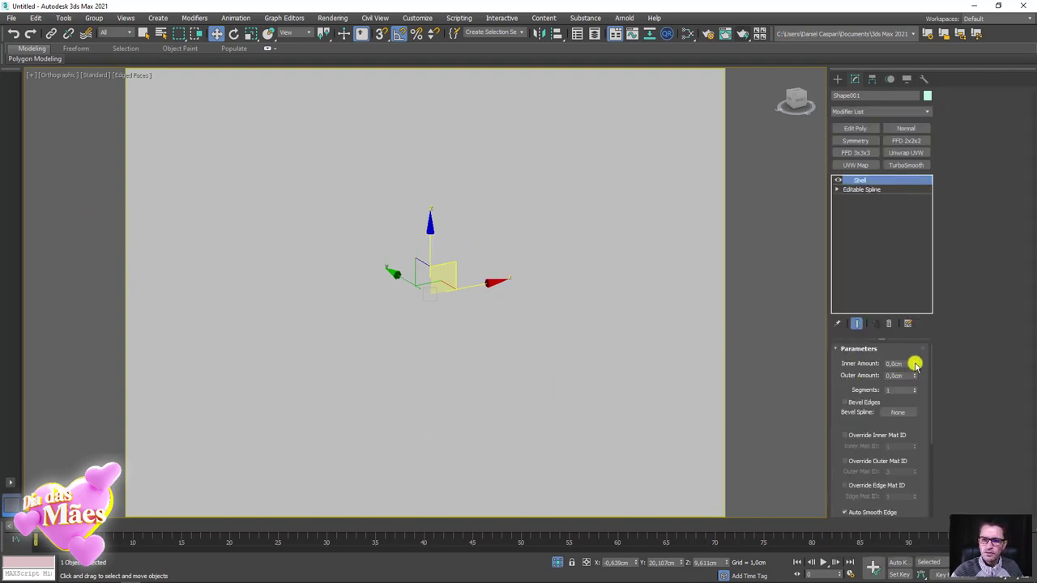
left_click_drag(915, 366, 912, 280)
middle_click_drag(468, 271, 493, 278, "alt")
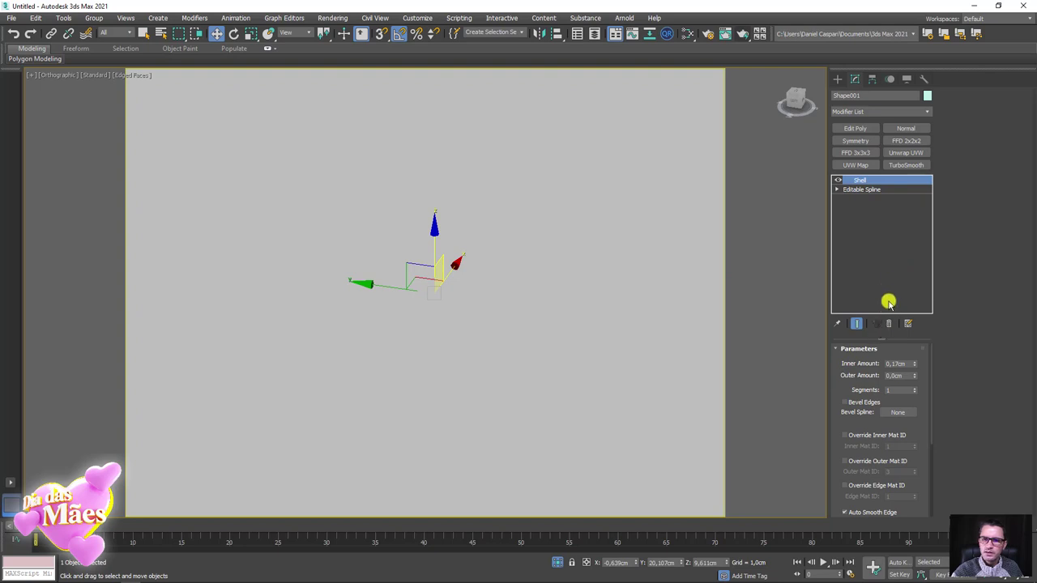
left_click(885, 323)
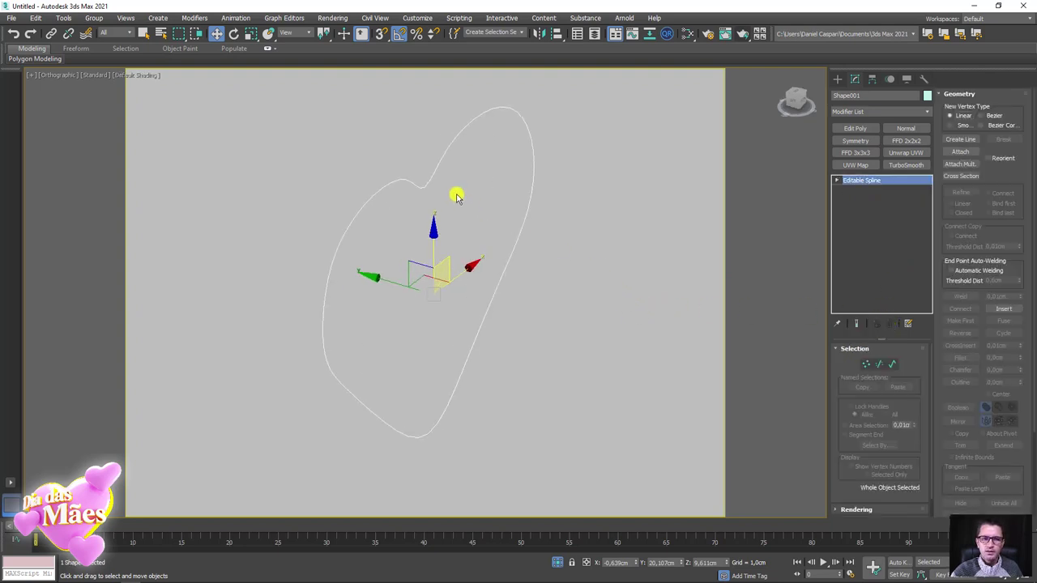
In the Rendering rollout, enable the viewport tube and set Thickness to 0.899cm.
left_click(842, 353)
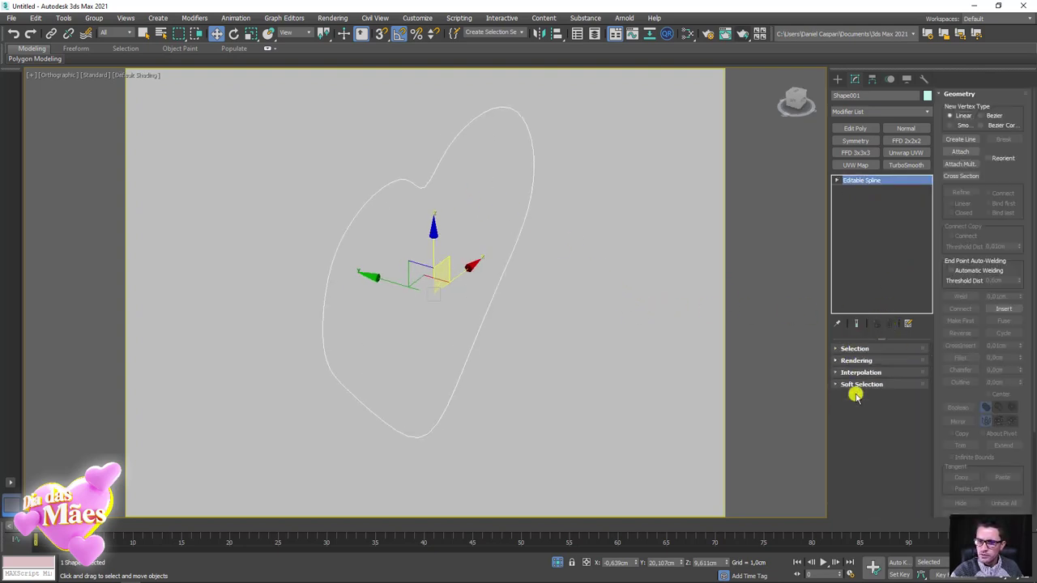
left_click(840, 363)
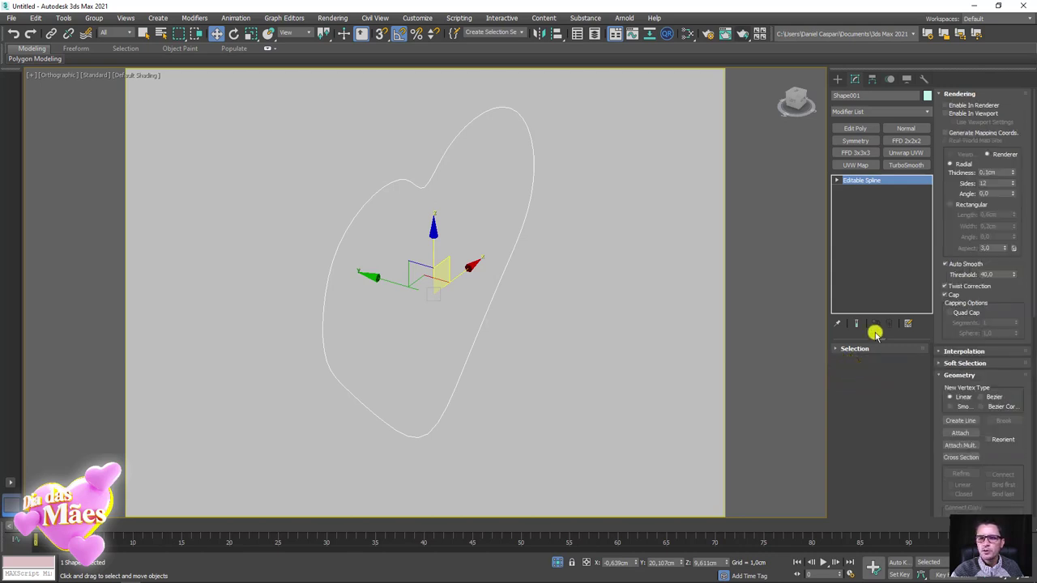
left_click(946, 113)
scroll(498, 241, "up", 5)
scroll(486, 243, "up", 4)
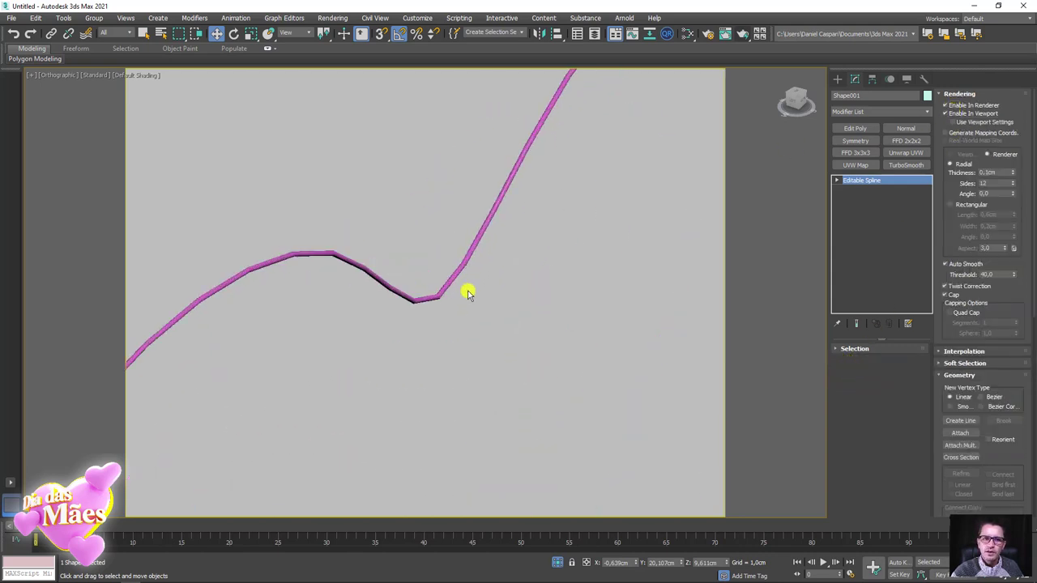
left_click_drag(1013, 173, 1011, 424)
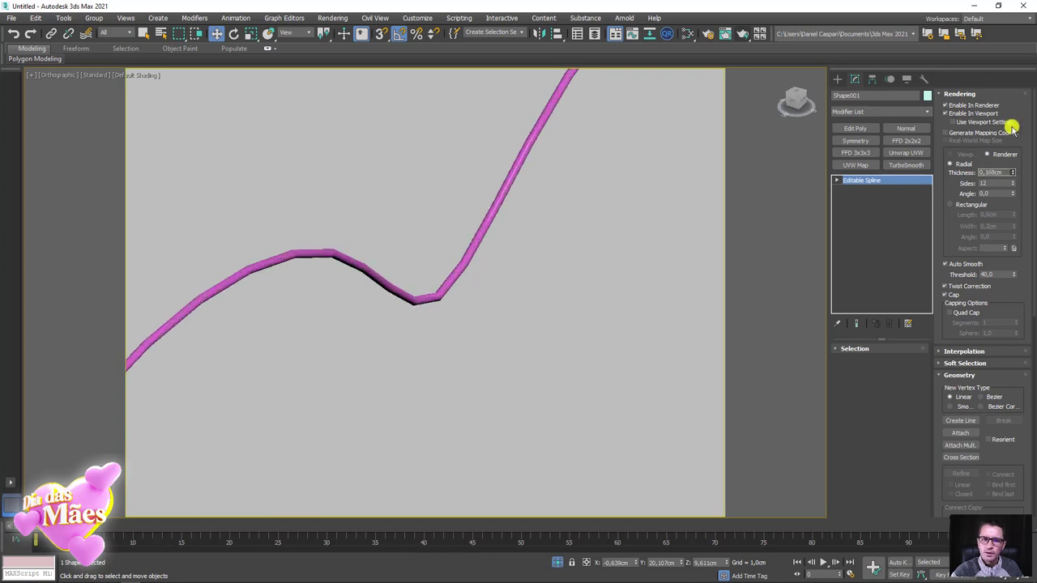
key("F4")
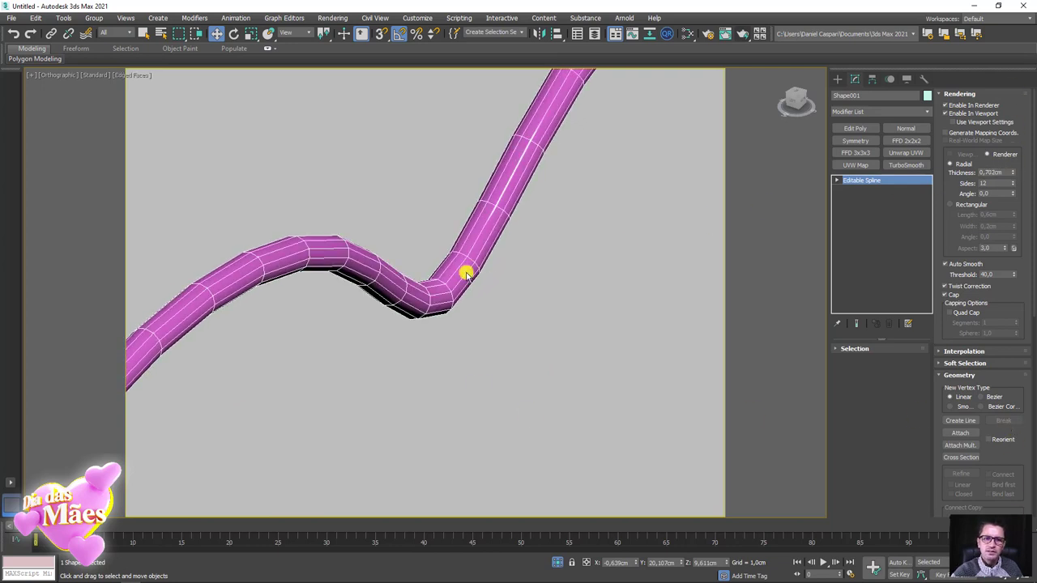
left_click_drag(1011, 173, 946, 134)
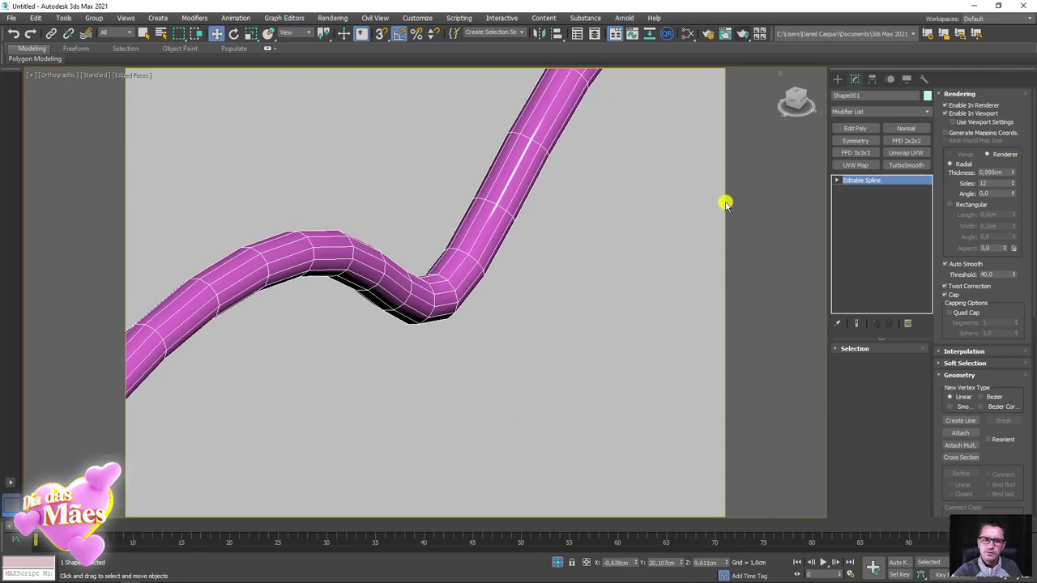
Give the tube 4 sides and a 45° cross-section angle.
scroll(614, 250, "down", 5)
middle_click_drag(586, 243, 567, 251, "alt")
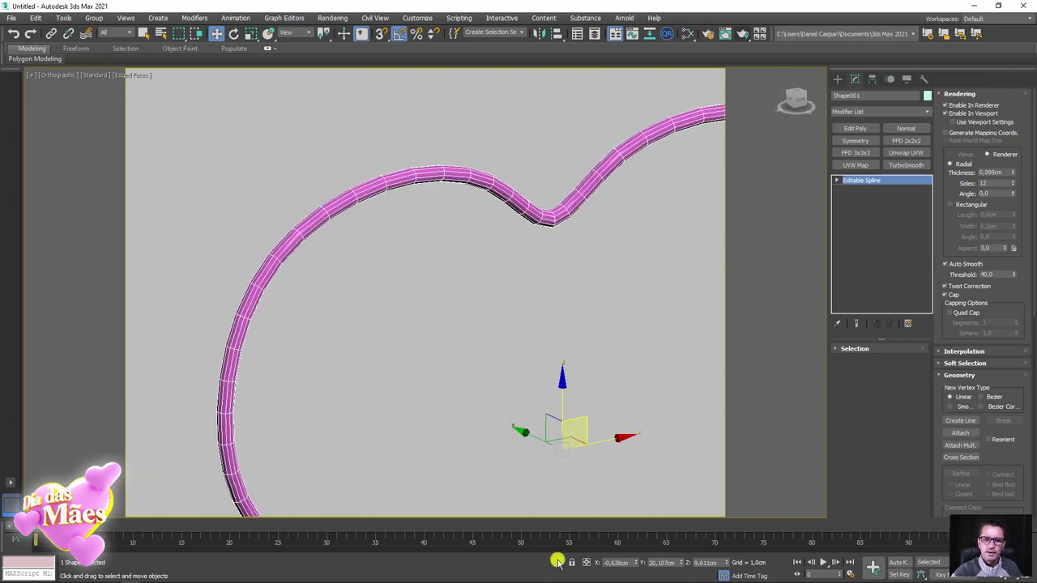
scroll(588, 366, "down", 5)
mouse_move(588, 365)
middle_mouse_down("alt")
mouse_move(486, 329)
mouse_move(565, 189)
middle_mouse_up("alt")
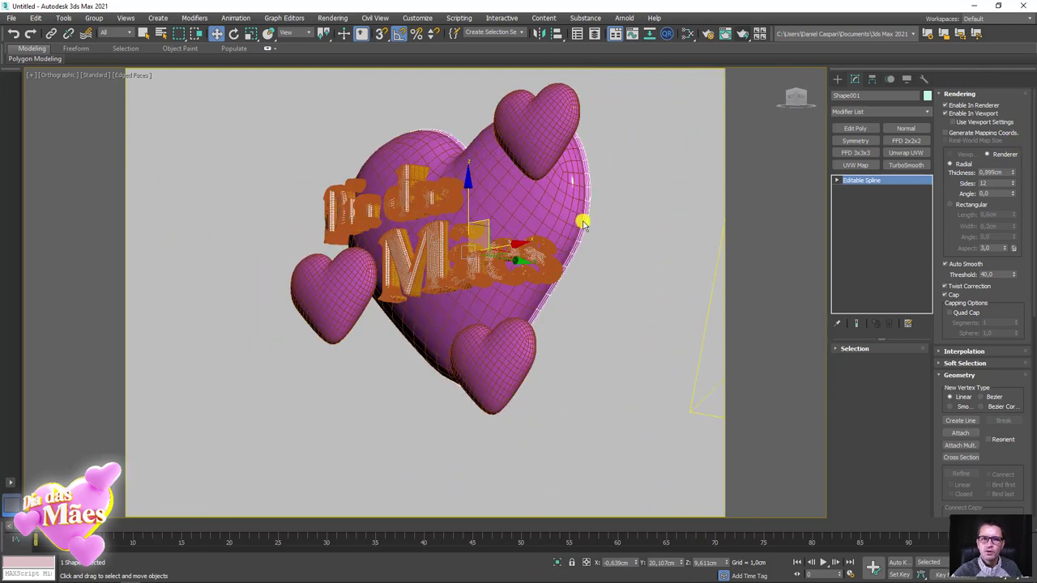
scroll(582, 223, "up", 3)
mouse_move(581, 223)
middle_mouse_down("alt")
mouse_move(650, 238)
mouse_move(562, 246)
mouse_move(754, 257)
middle_mouse_up("alt")
scroll(753, 257, "up", 2)
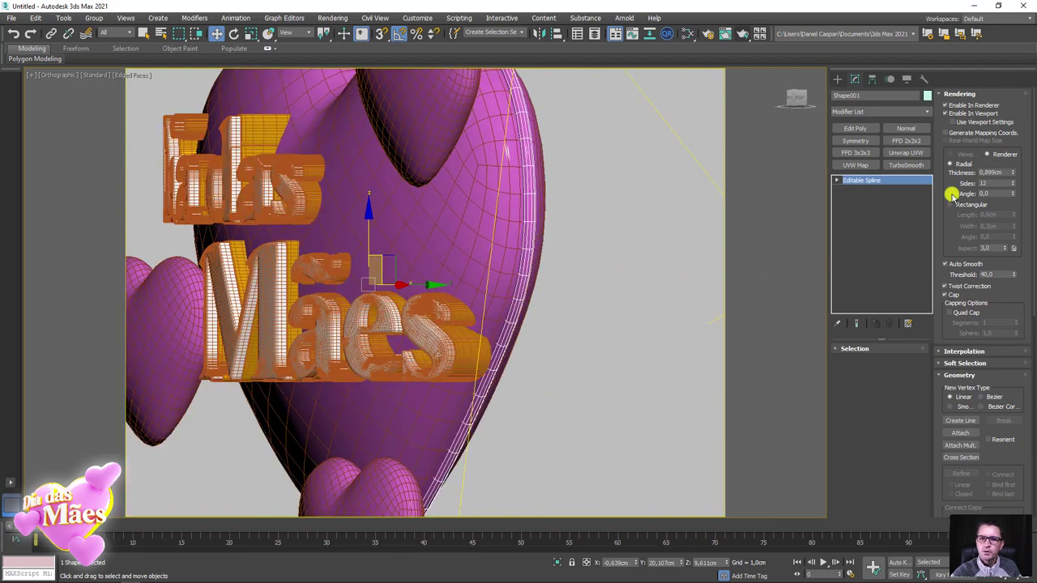
left_click(997, 183)
type("4")
key("Tab")
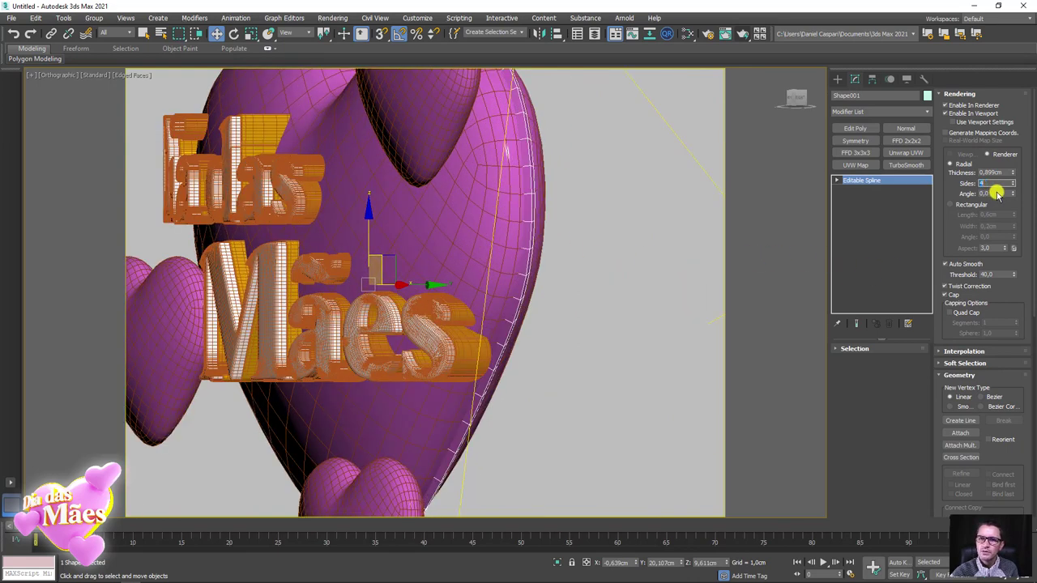
type("45")
key("Return")
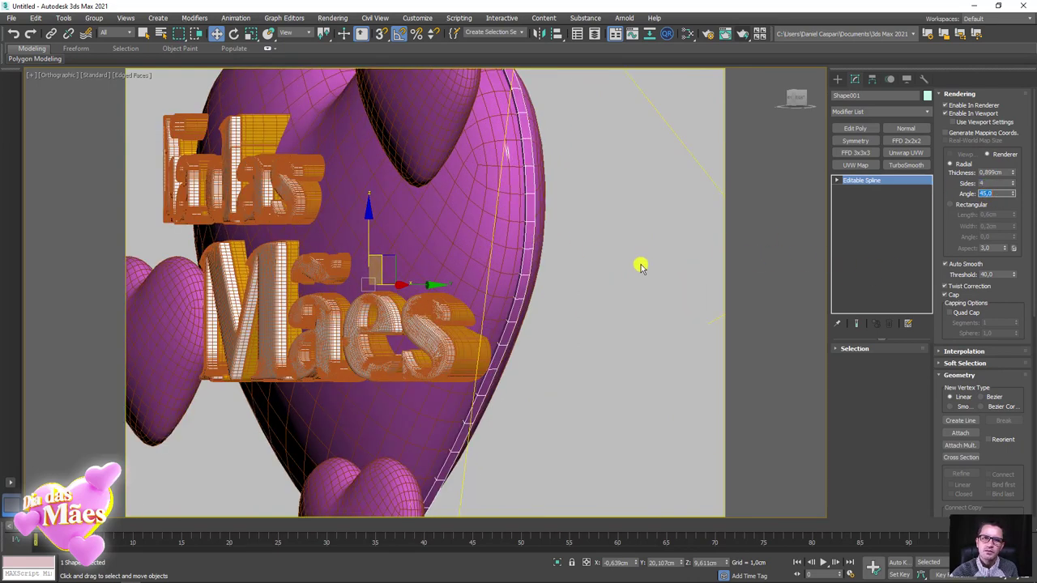
mouse_move(601, 250)
middle_mouse_down("alt")
mouse_move(586, 257)
mouse_move(702, 235)
middle_mouse_up("alt")
Select the rim spline's vertices and squash them along one axis.
key("r")
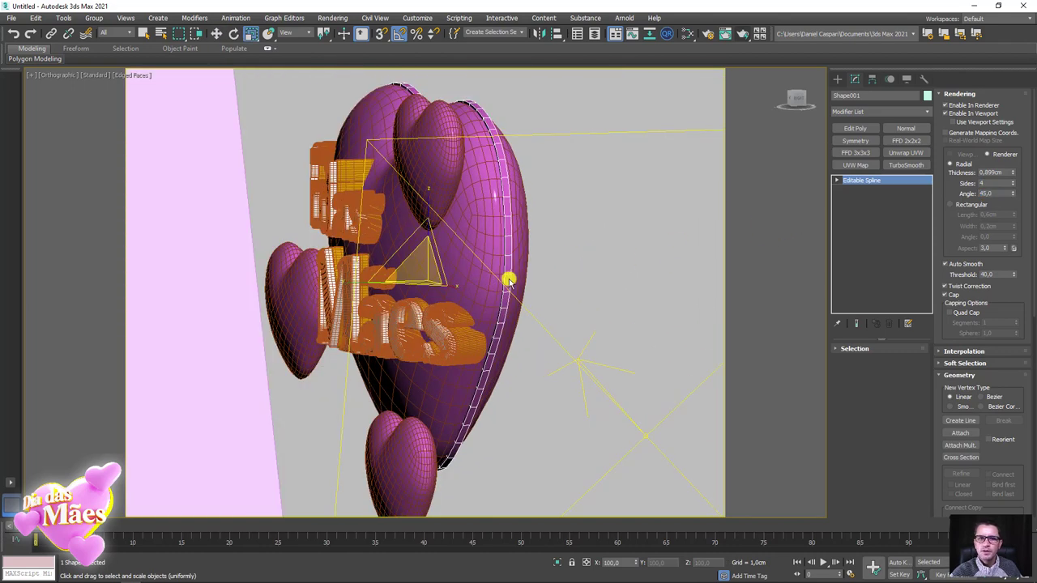
left_click_drag(346, 289, 121, 288)
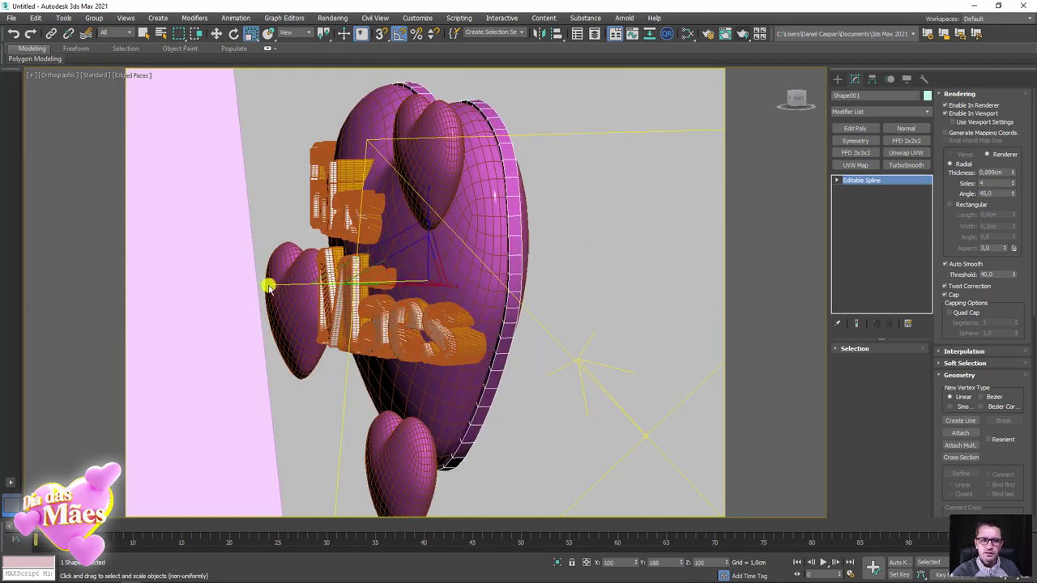
right_click(121, 289)
mouse_move(451, 297)
middle_mouse_down("alt")
mouse_move(486, 303)
mouse_move(433, 243)
mouse_move(422, 302)
middle_mouse_up("alt")
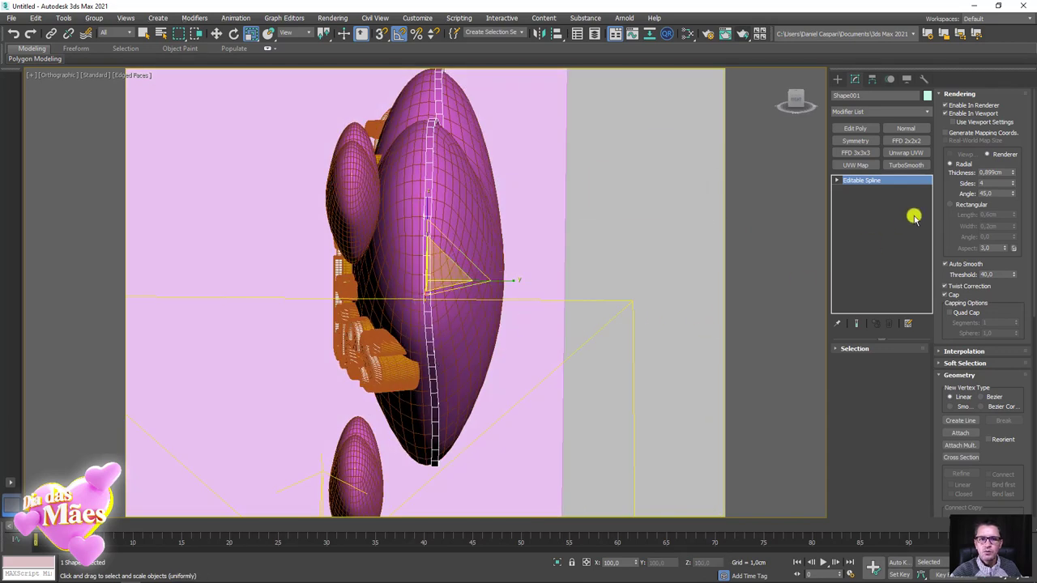
left_click(838, 180)
left_click(858, 189)
scroll(598, 187, "down", 2)
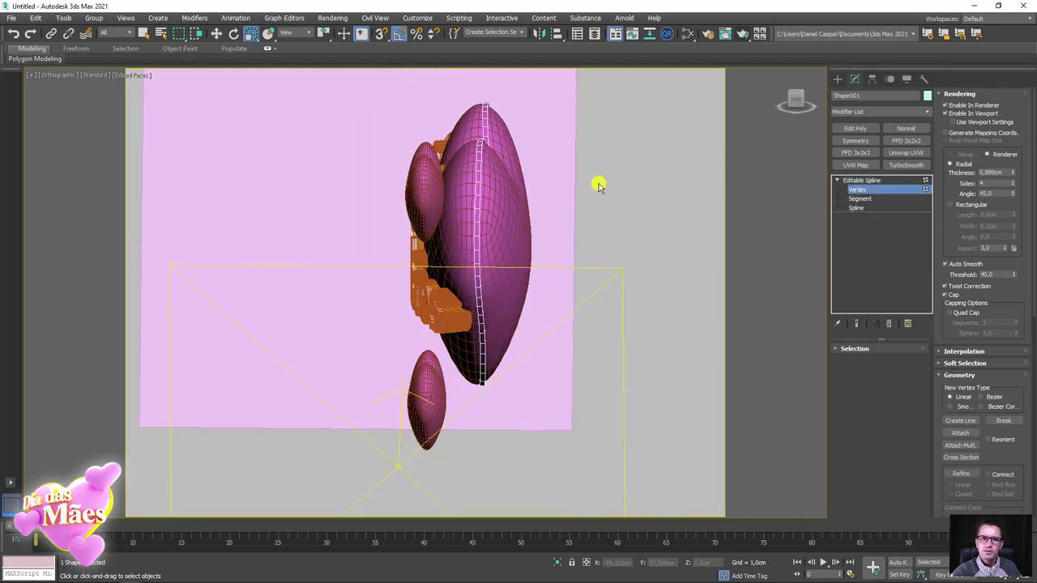
left_click(488, 284)
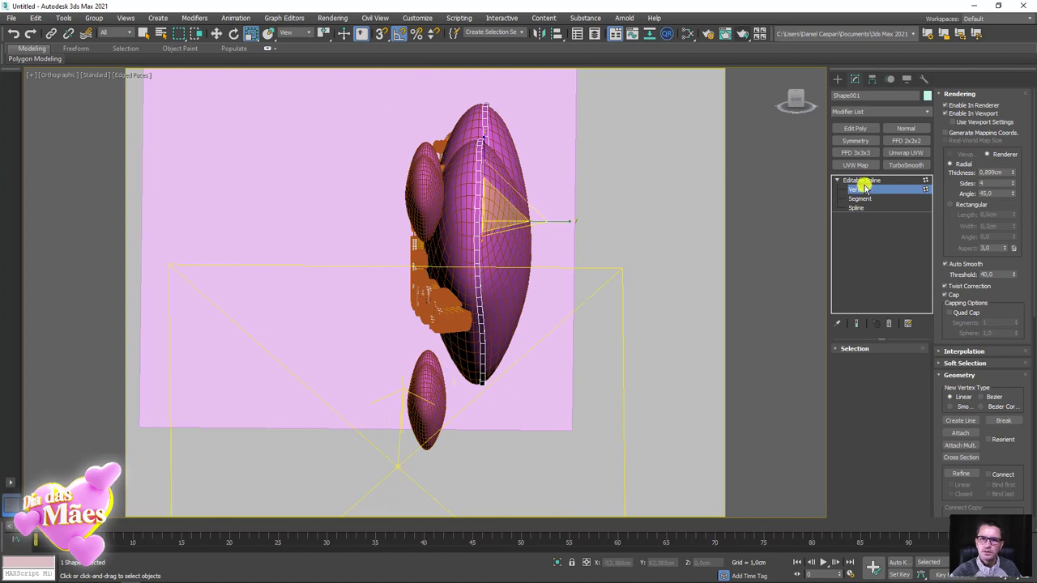
left_click(947, 113)
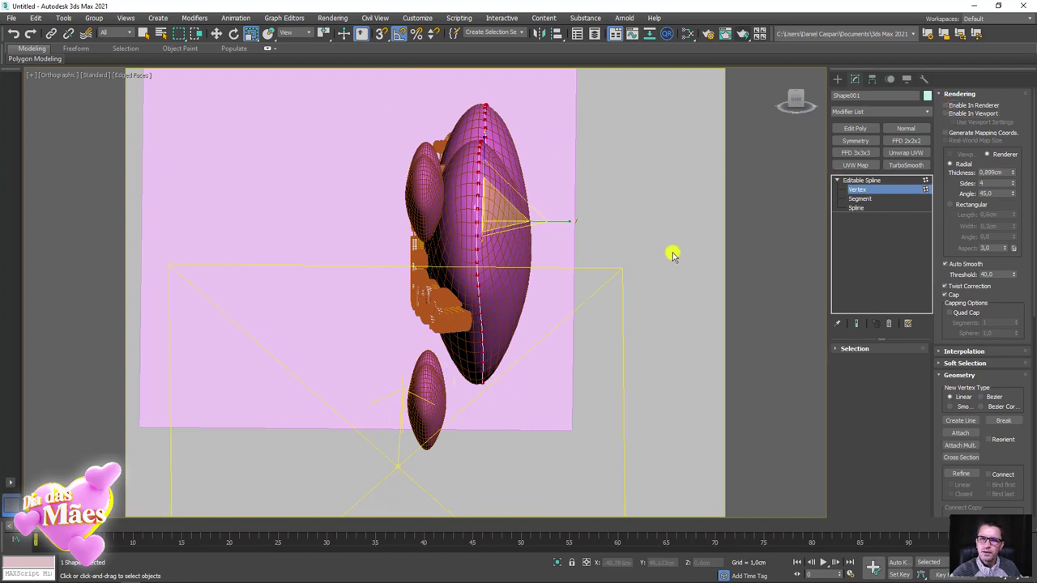
left_click_drag(570, 220, 349, 225)
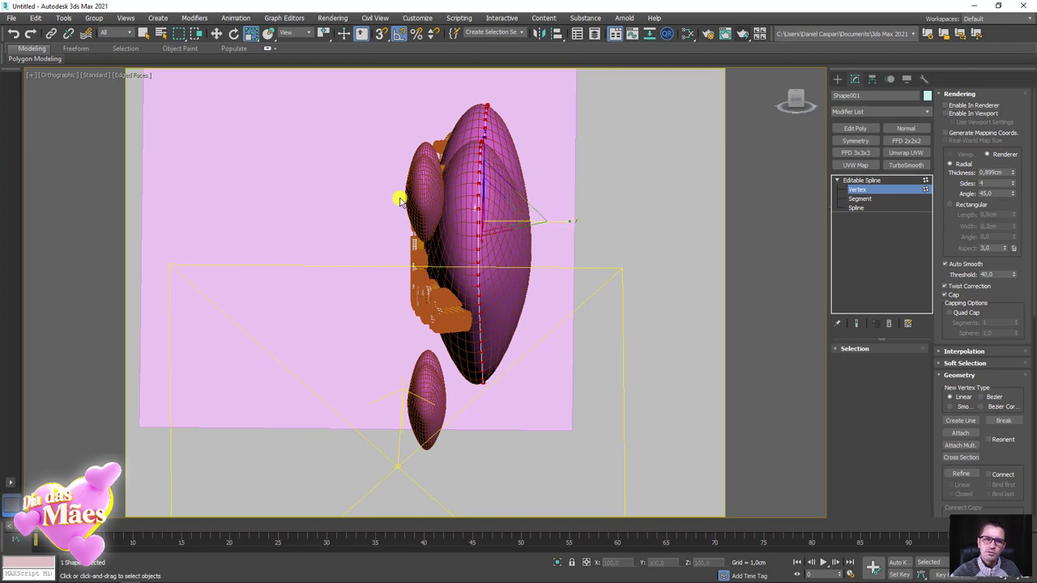
Re-enable the viewport mesh, stretch the rim to 622% on Y and move it onto the heart.
left_click(891, 181)
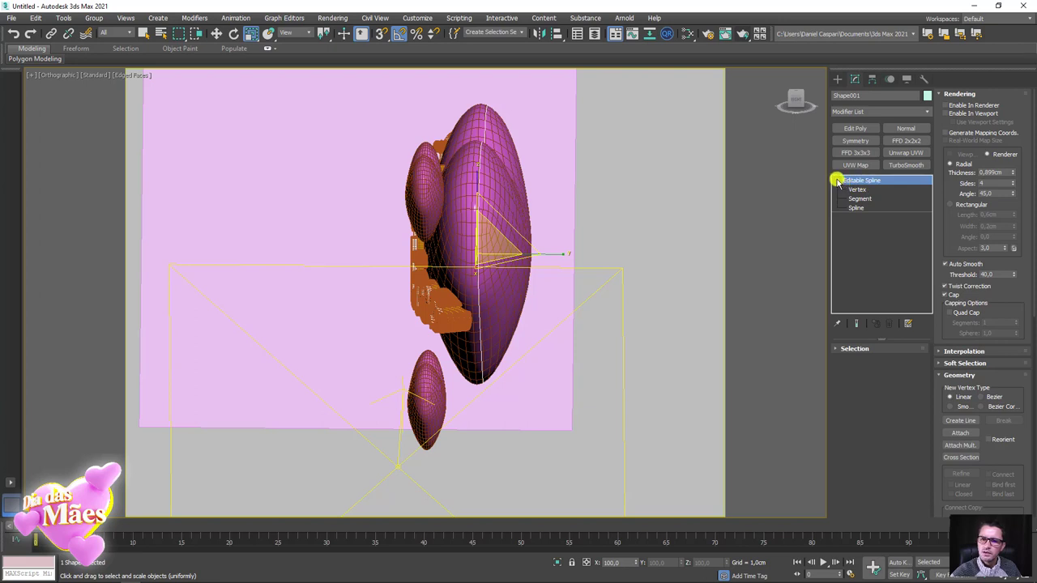
left_click(838, 179)
left_click(944, 114)
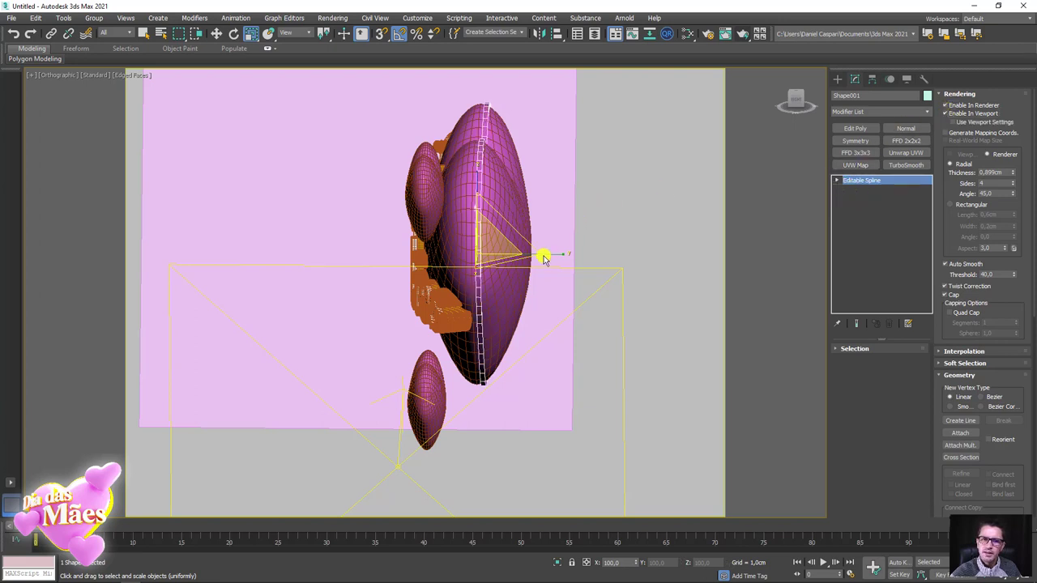
mouse_move(556, 259)
left_mouse_down()
mouse_move(755, 278)
mouse_move(720, 278)
left_mouse_up()
key("w")
left_click_drag(531, 255, 501, 264)
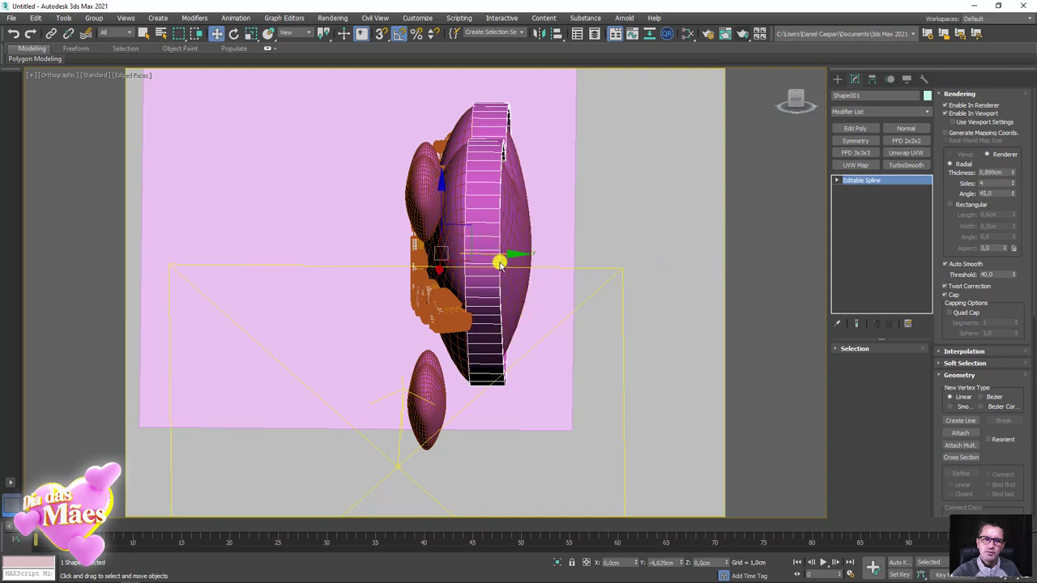
middle_click_drag(454, 301, 586, 290, "alt")
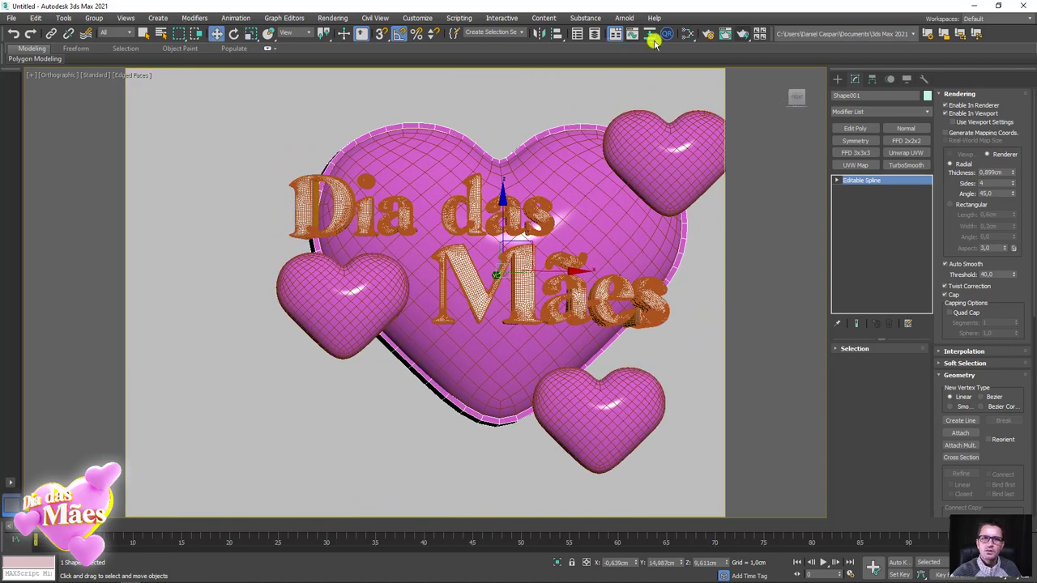
Apply the gold gradient material to the rim in the Slate Material Editor.
left_click(666, 34)
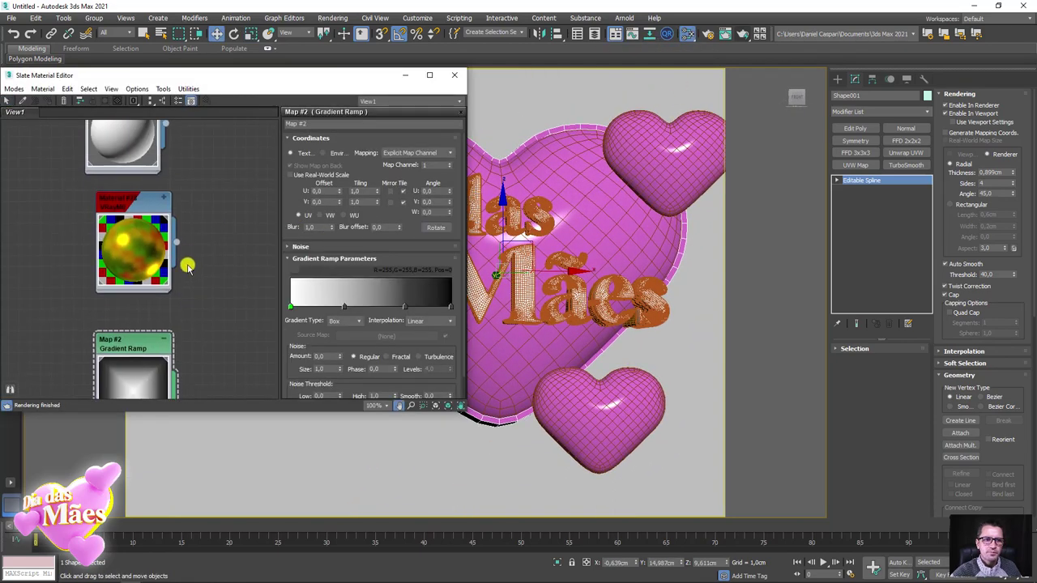
left_click_drag(175, 242, 502, 425)
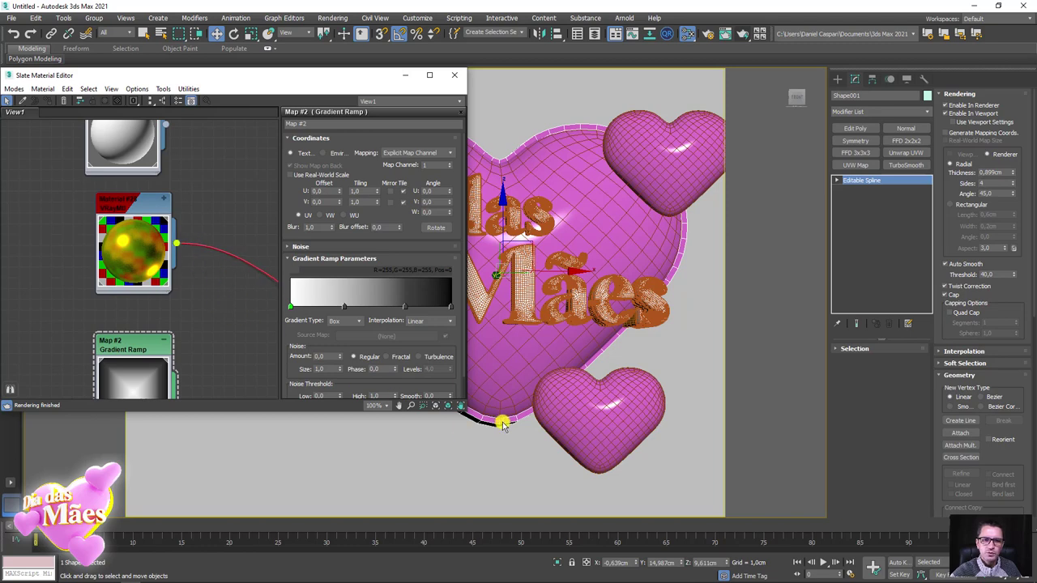
left_click(455, 76)
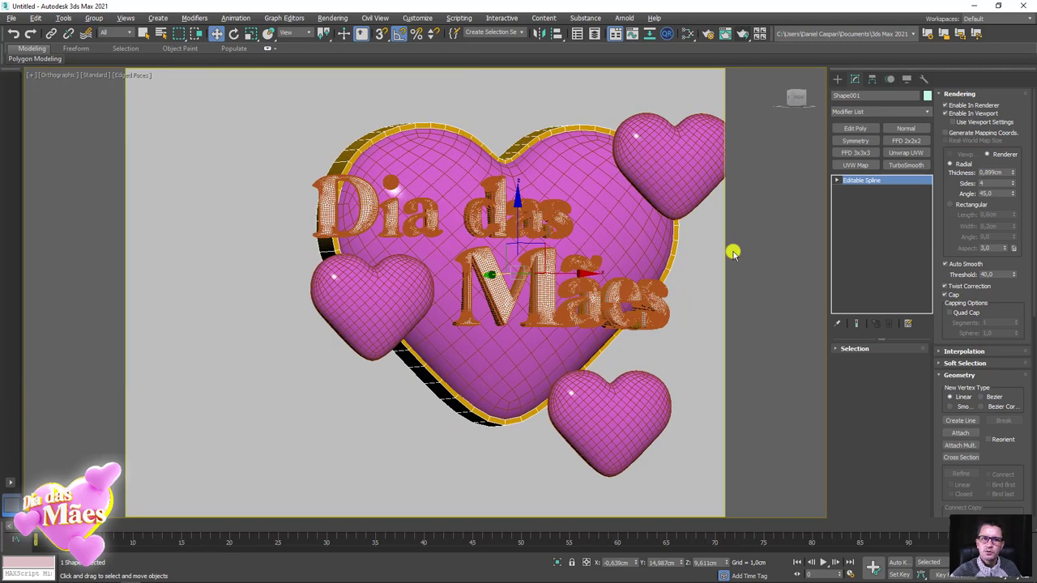
Add TurboSmooth to the rim and expand the Editable Spline to Segment level.
left_click(906, 164)
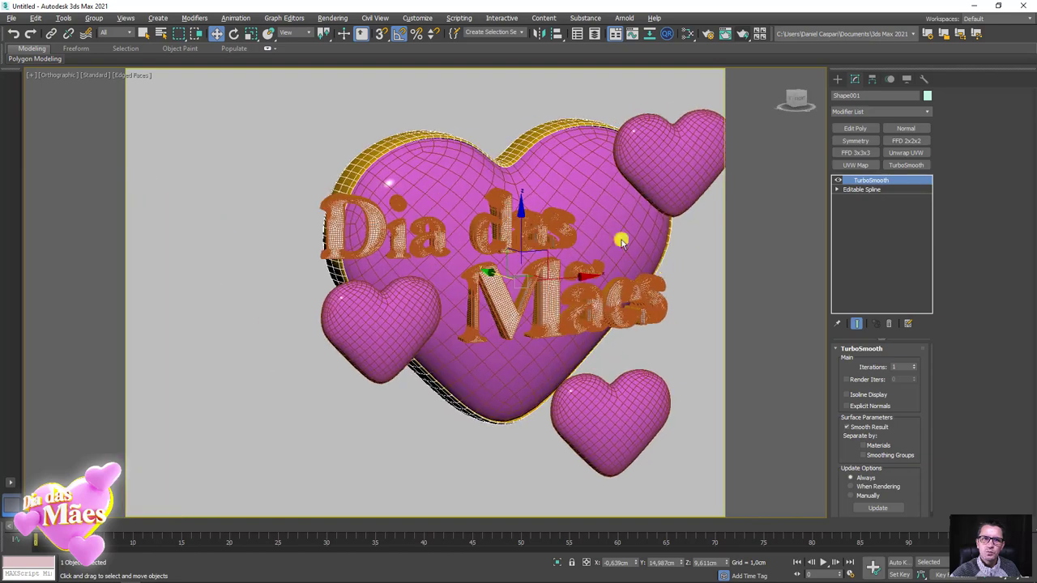
scroll(620, 238, "up", 5)
scroll(617, 254, "down", 1)
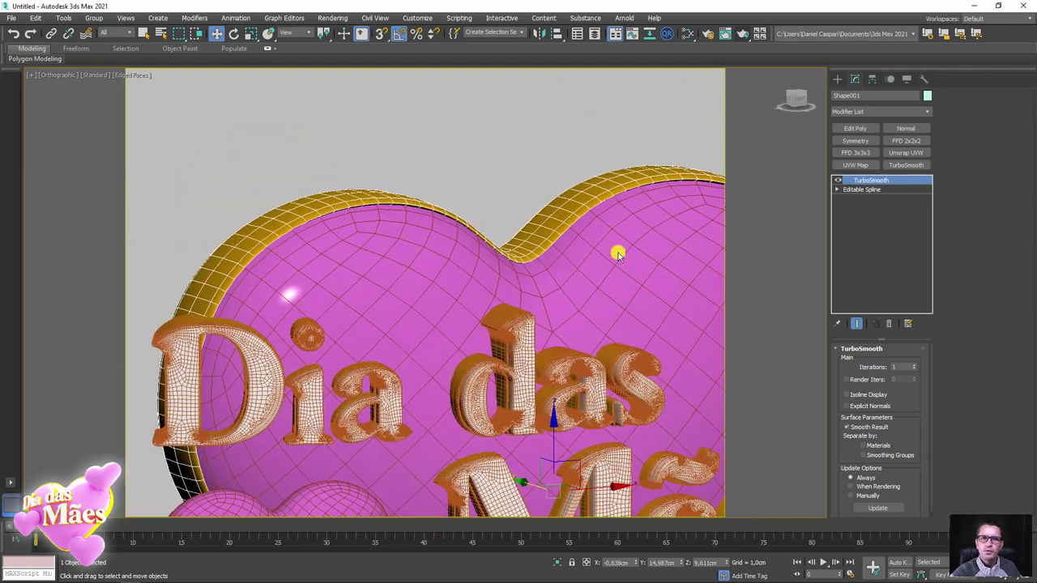
left_click(839, 188)
left_click(859, 207)
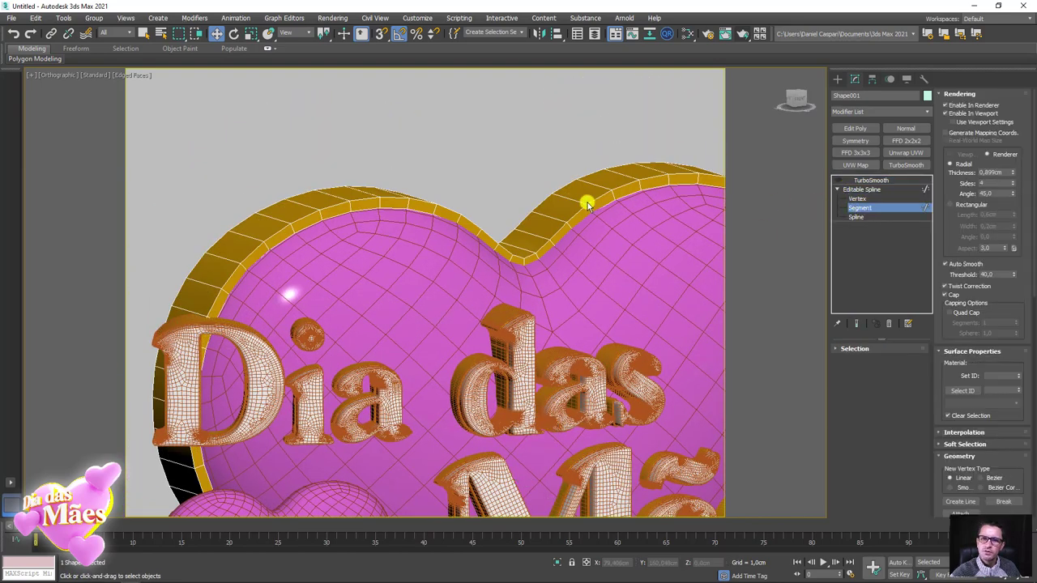
scroll(611, 207, "up", 3)
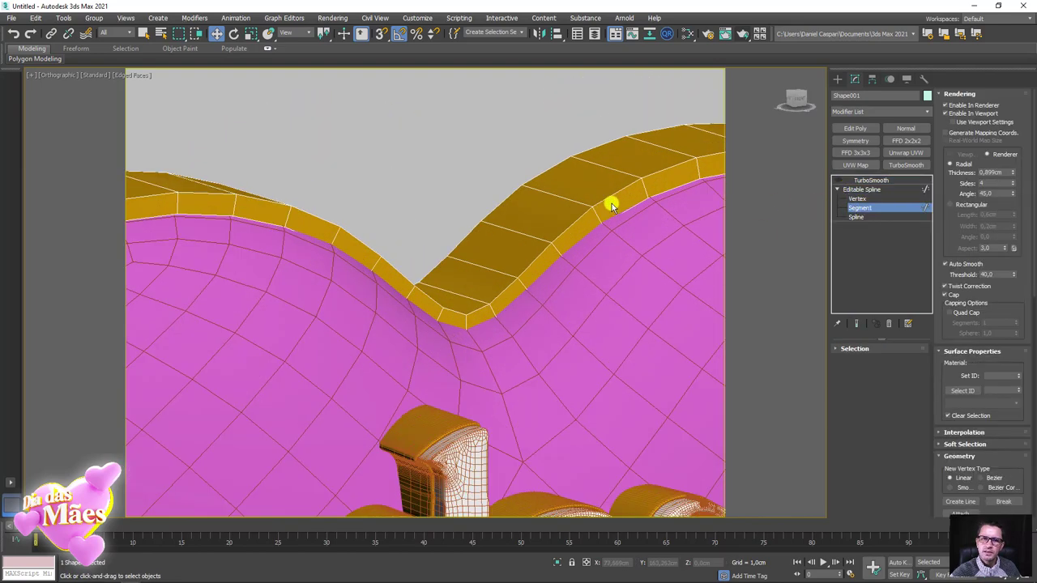
Add Edit Poly and connect the outer edge ring with 2 segments, Pinch 53.
left_click(865, 190)
left_click(856, 128)
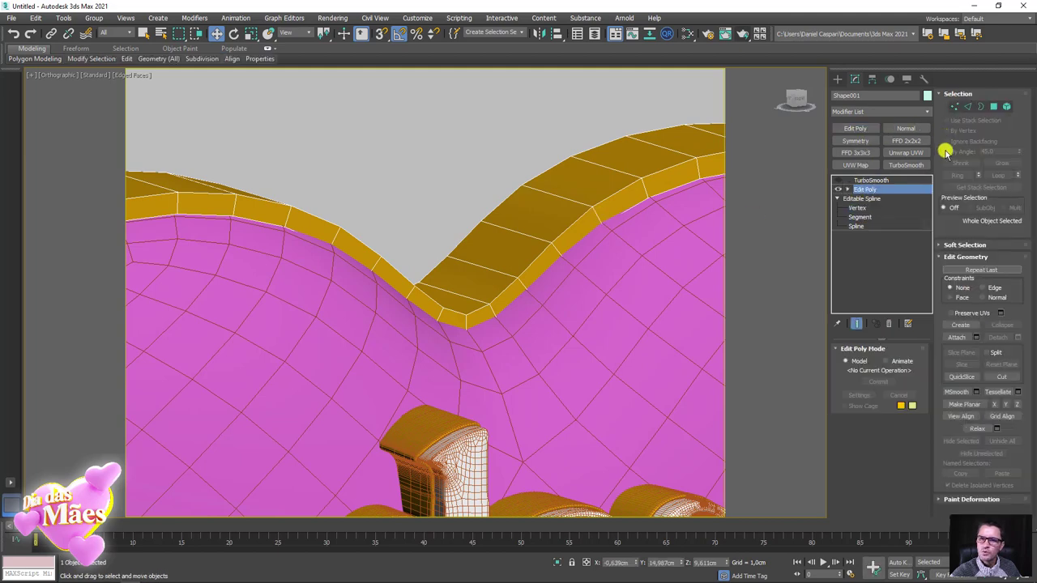
left_click(969, 106)
left_click(646, 192)
middle_click_drag(645, 192, 609, 211, "alt")
left_click(565, 234)
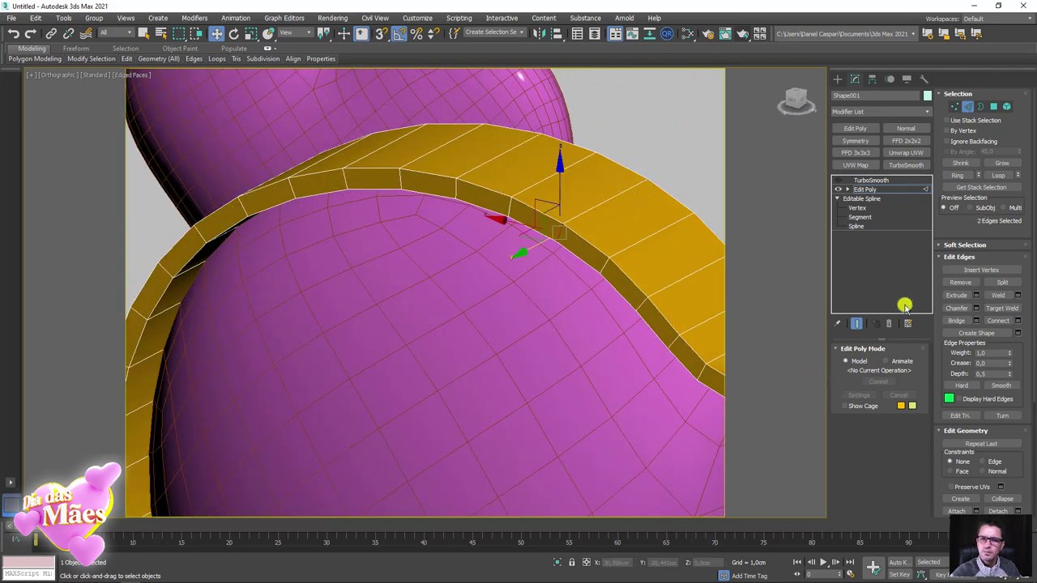
left_click(957, 175)
left_click(1017, 320)
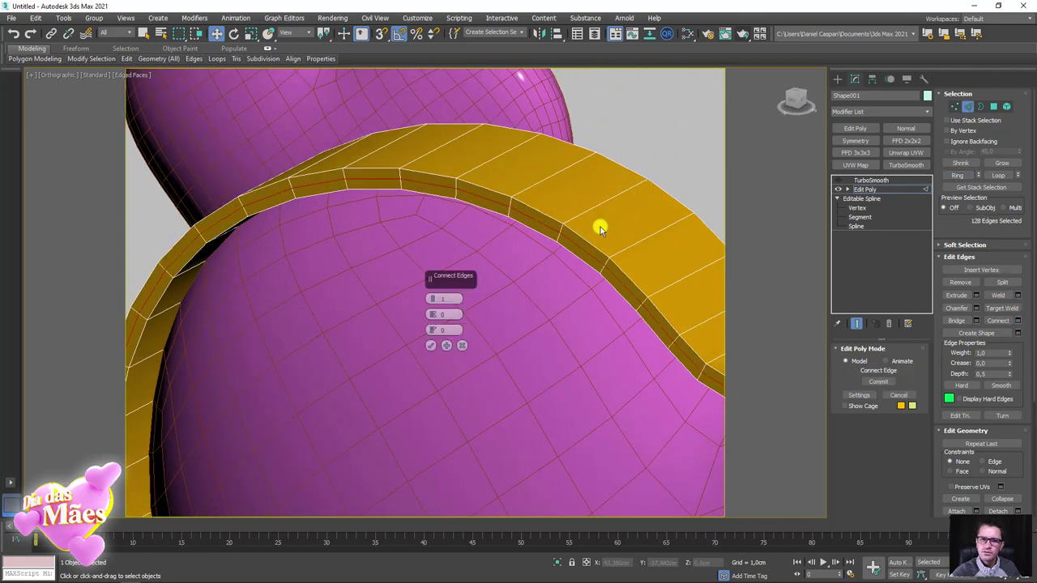
left_click_drag(431, 300, 433, 195)
left_click(430, 345)
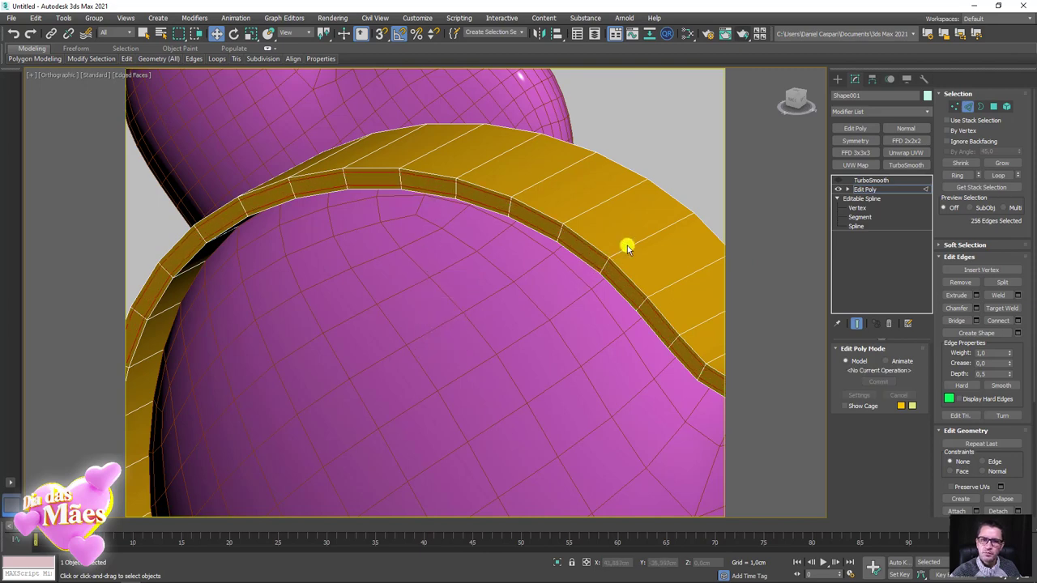
Connect the inner rim's edge ring with Pinch 76, then return to TurboSmooth.
left_click(626, 241)
mouse_move(628, 243)
middle_mouse_down("alt")
mouse_move(666, 237)
mouse_move(644, 232)
middle_mouse_up("alt")
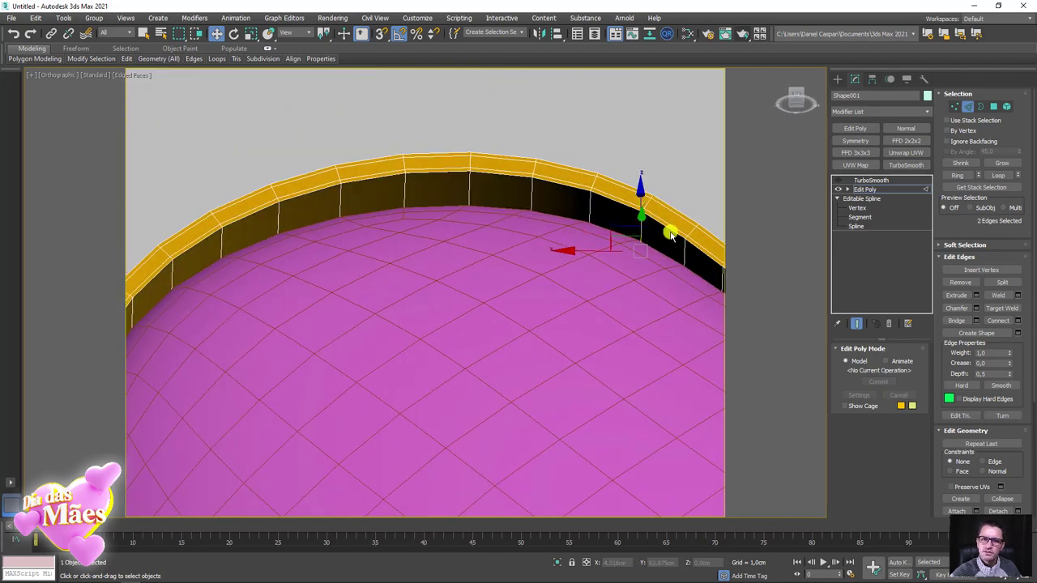
left_click(957, 175)
left_click(1016, 321)
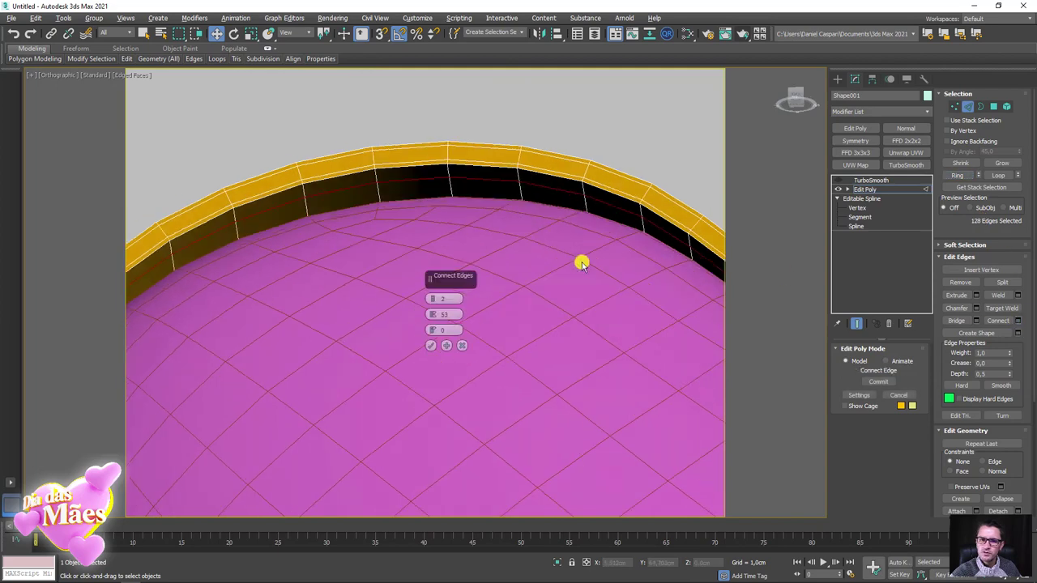
mouse_move(581, 261)
middle_mouse_down("alt")
mouse_move(523, 303)
mouse_move(576, 308)
mouse_move(415, 328)
middle_mouse_up("alt")
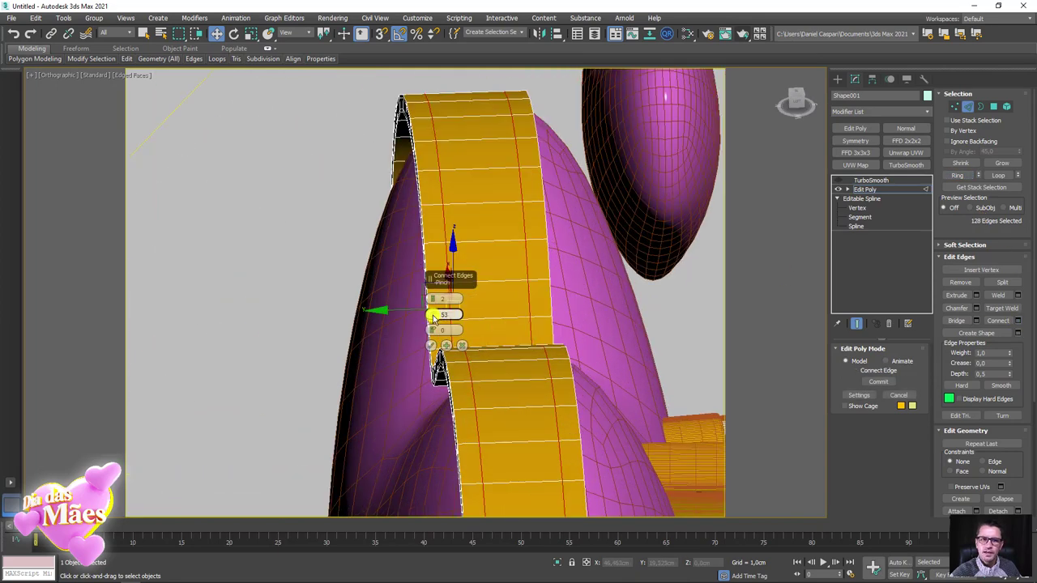
left_click_drag(433, 315, 467, 264)
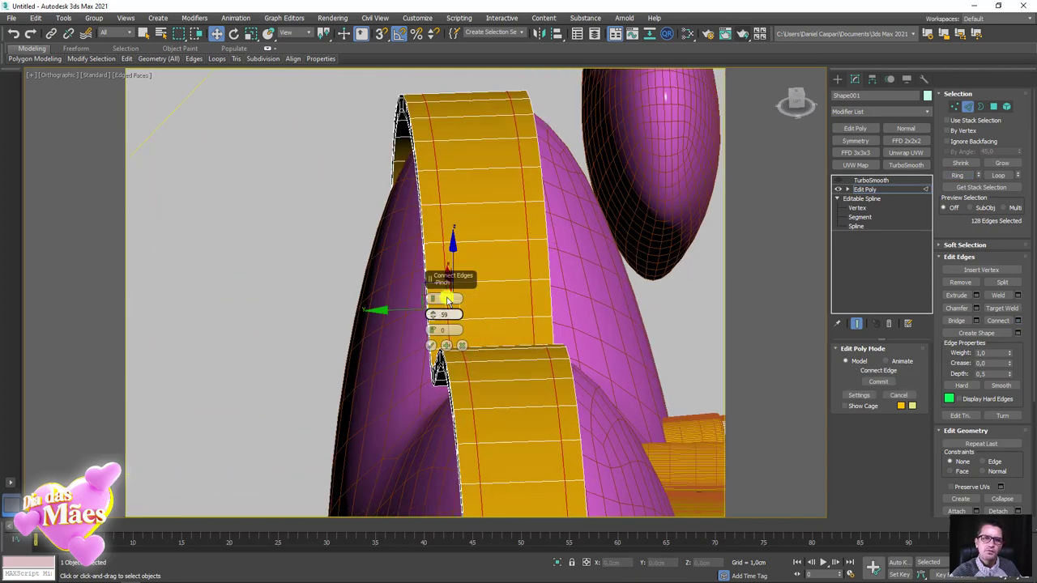
left_click(431, 346)
left_click(871, 180)
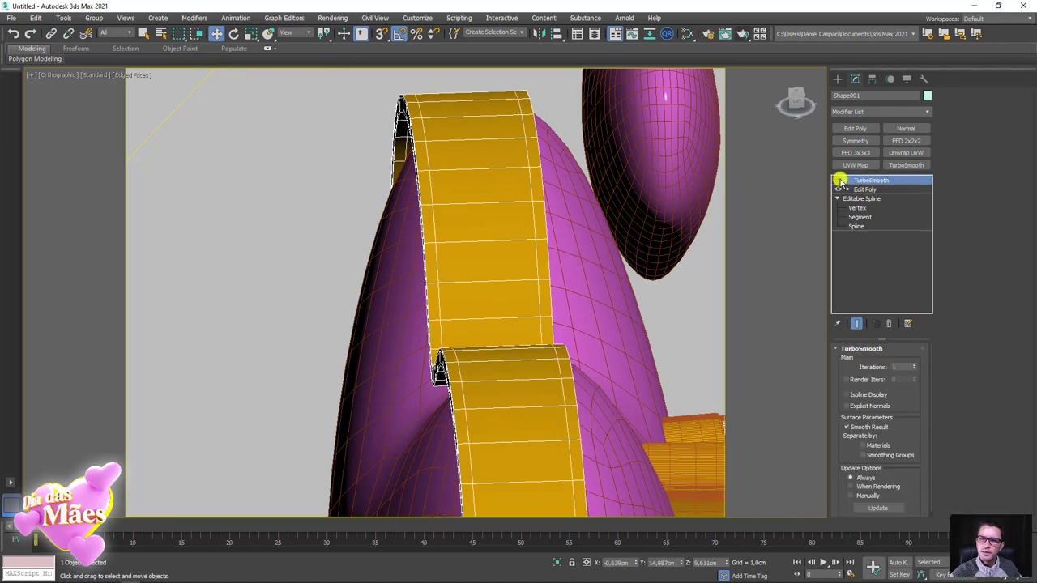
mouse_move(659, 238)
middle_mouse_down("alt")
mouse_move(587, 249)
mouse_move(598, 280)
mouse_move(609, 261)
middle_mouse_up("alt")
scroll(588, 249, "down", 5)
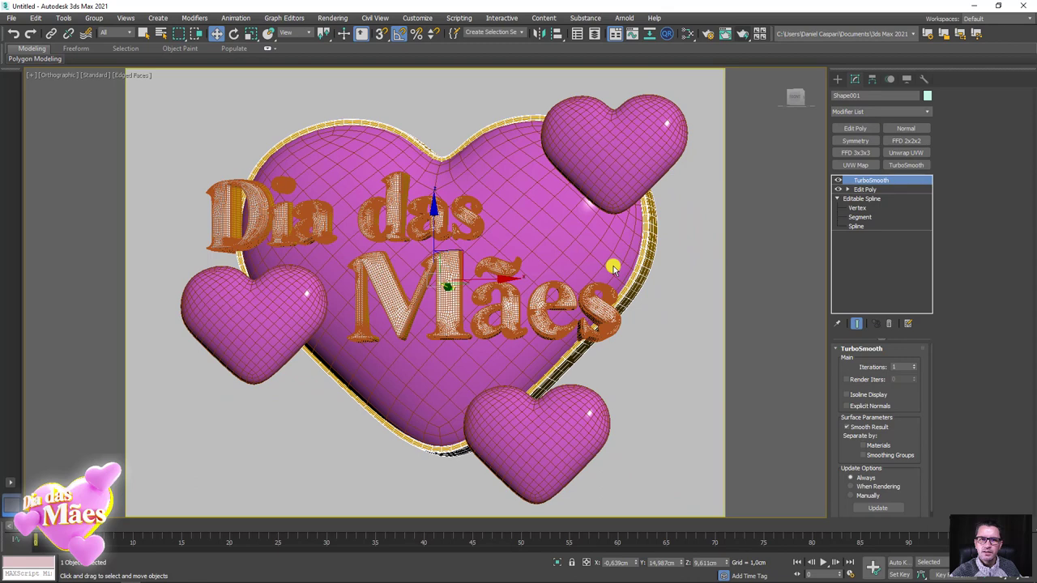
left_click(742, 34)
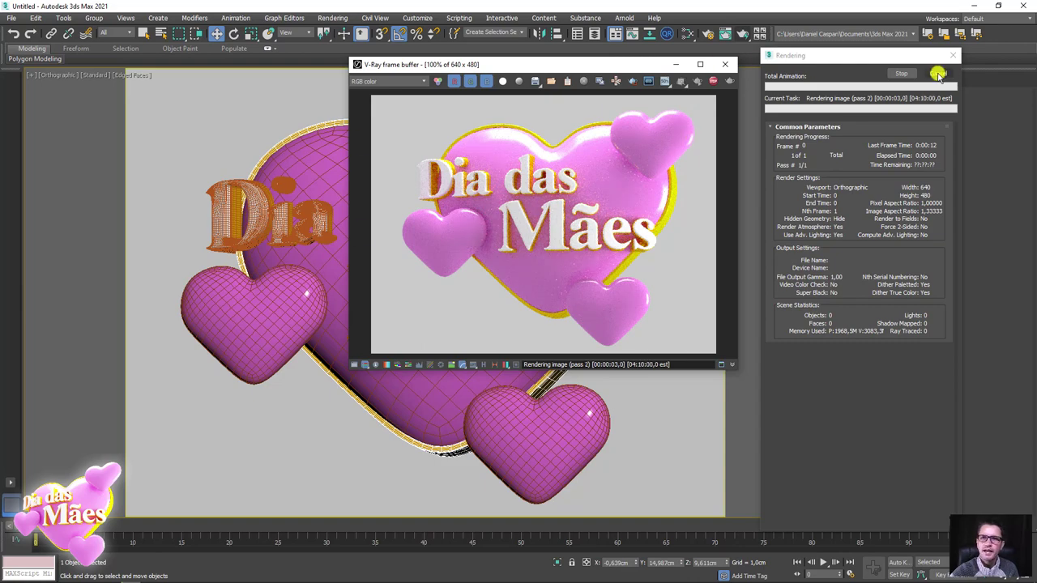
left_click(937, 73)
left_click(724, 64)
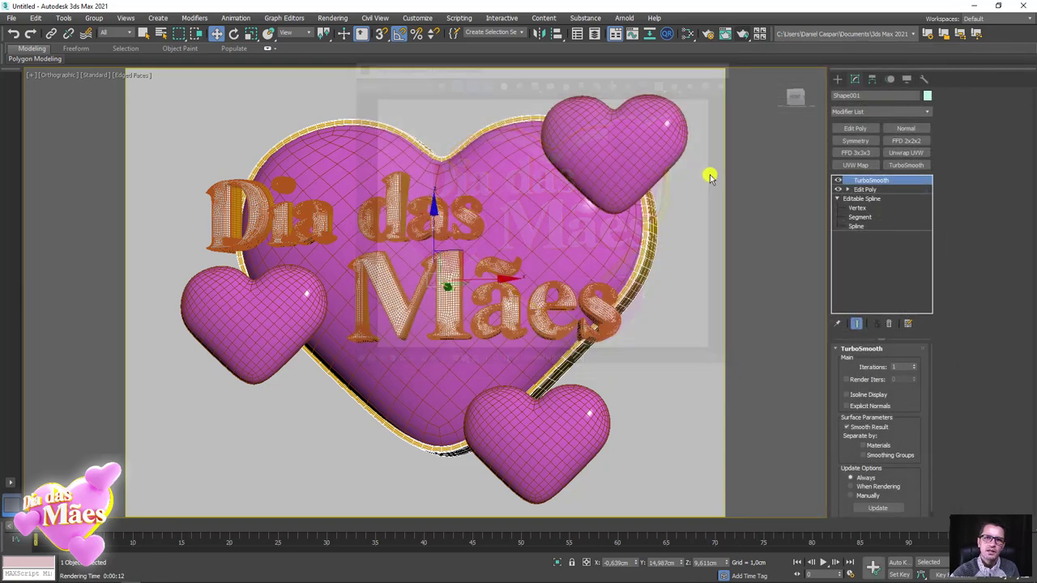
Select the heart's yellow rim object Shape001 and turn off its TurboSmooth.
middle_click_drag(664, 192, 152, 290, "alt")
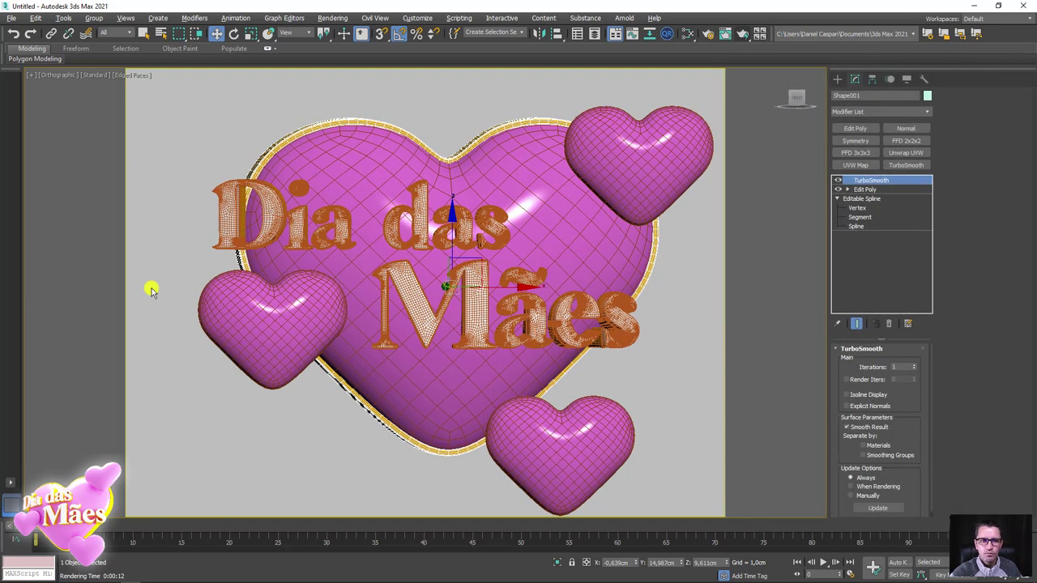
mouse_move(528, 146)
middle_mouse_down("alt")
mouse_move(567, 241)
mouse_move(504, 234)
mouse_move(576, 276)
mouse_move(580, 146)
middle_mouse_up("alt")
left_click(492, 238)
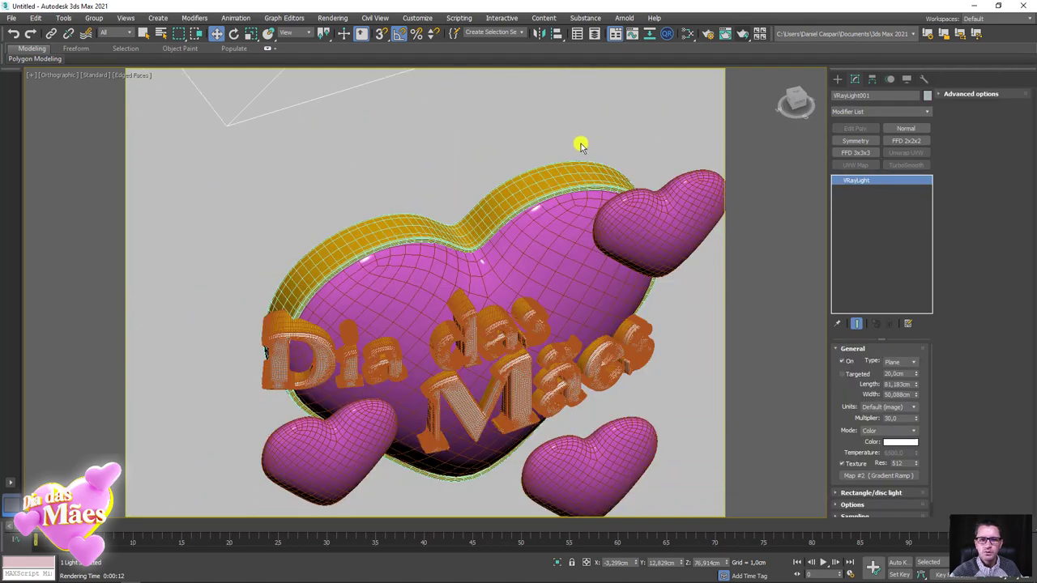
scroll(580, 146, "up", 3)
left_click(567, 227)
scroll(602, 232, "up", 3)
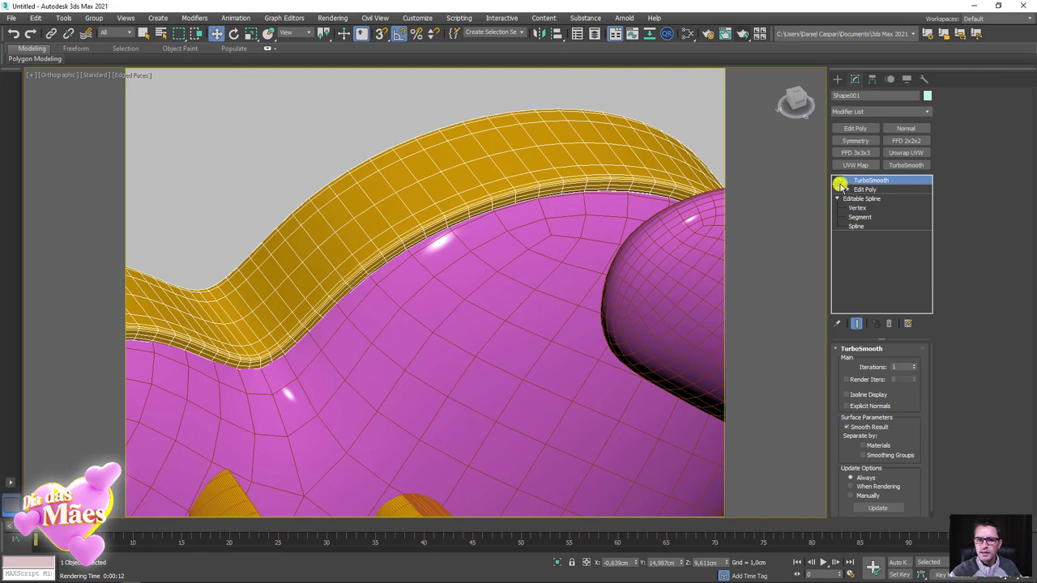
left_click(839, 182)
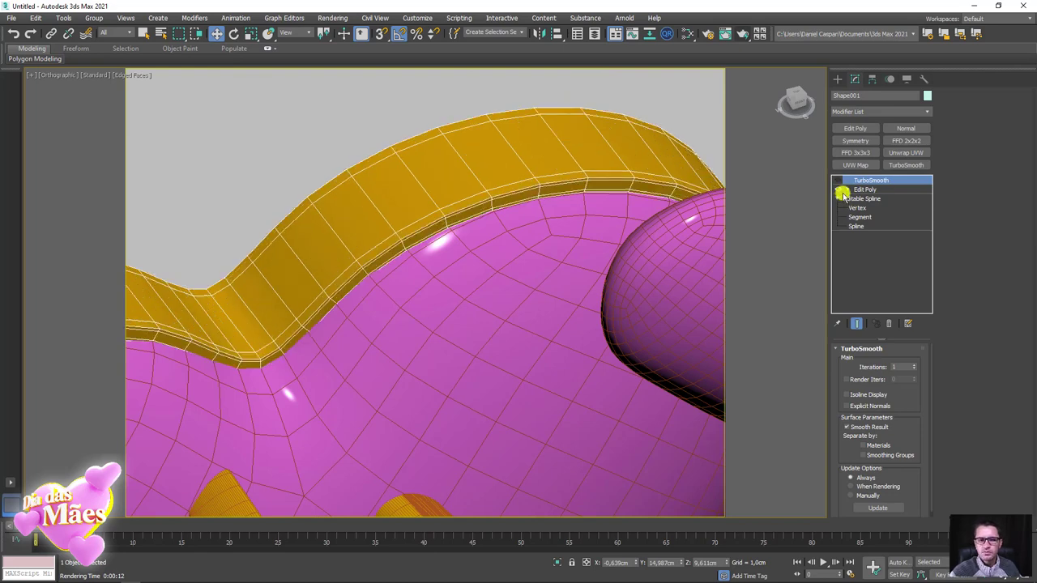
In Edit Poly edge mode, remove two existing edge loops running along the rim.
left_click(847, 191)
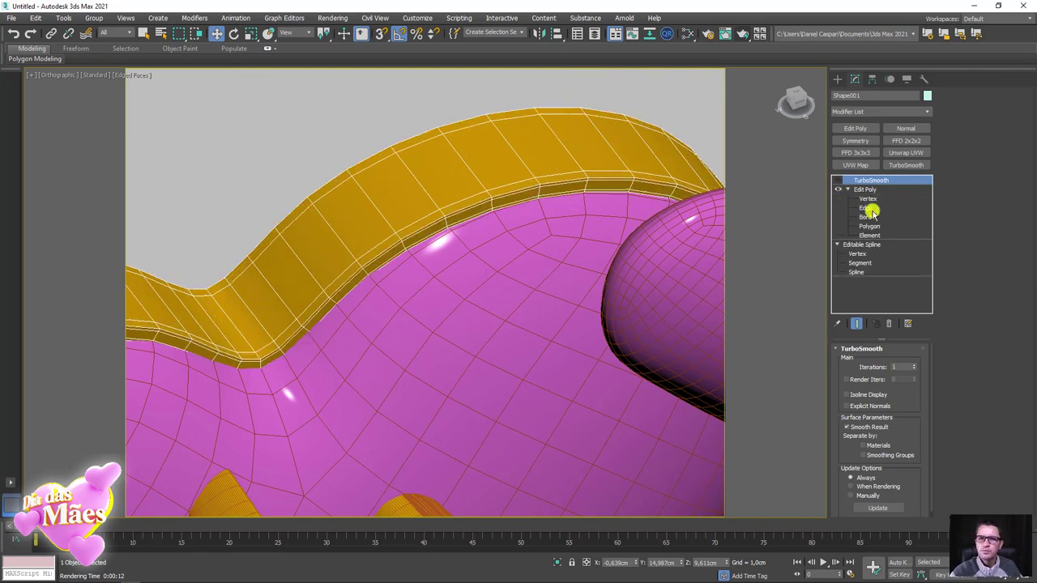
left_click(867, 207)
scroll(575, 162, "up", 2)
scroll(627, 195, "up", 2)
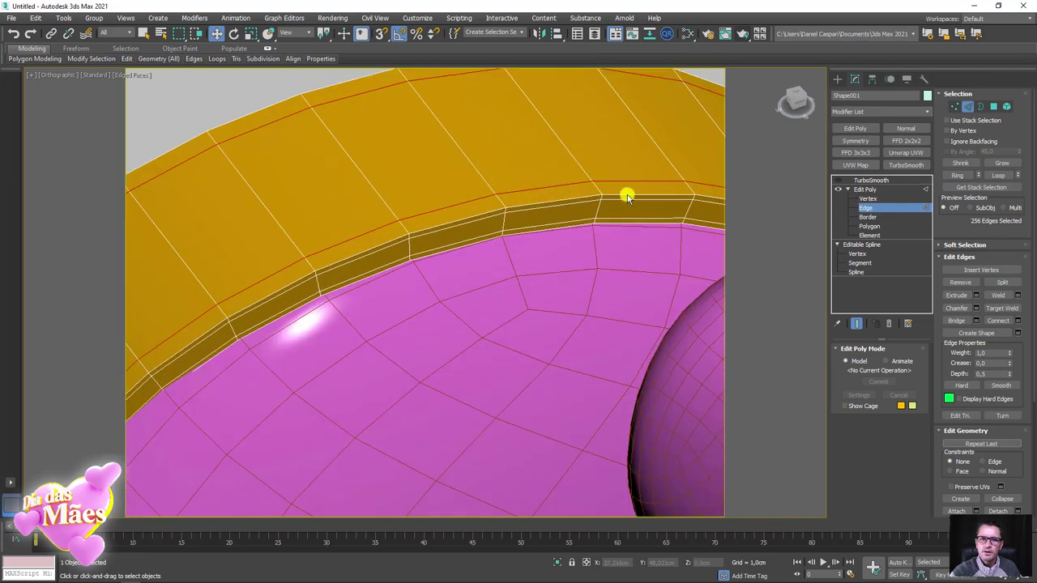
double_click(627, 194)
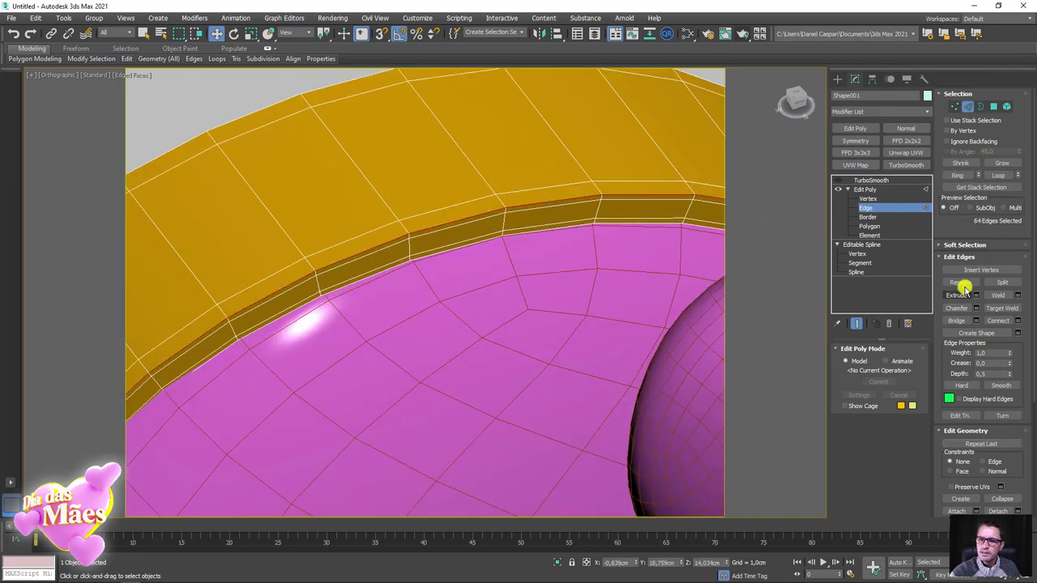
left_click(960, 282)
double_click(613, 200)
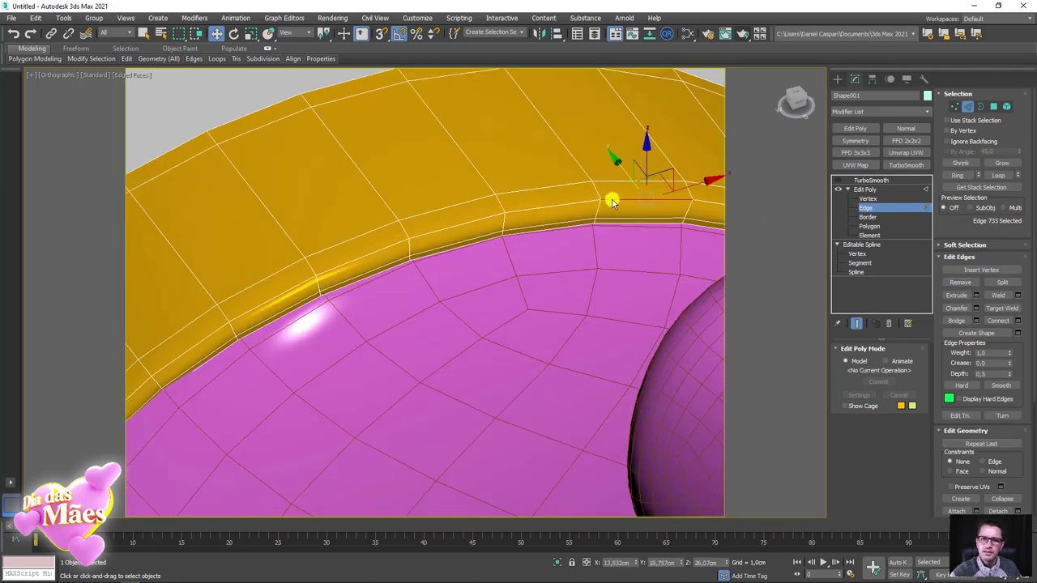
left_click(960, 282)
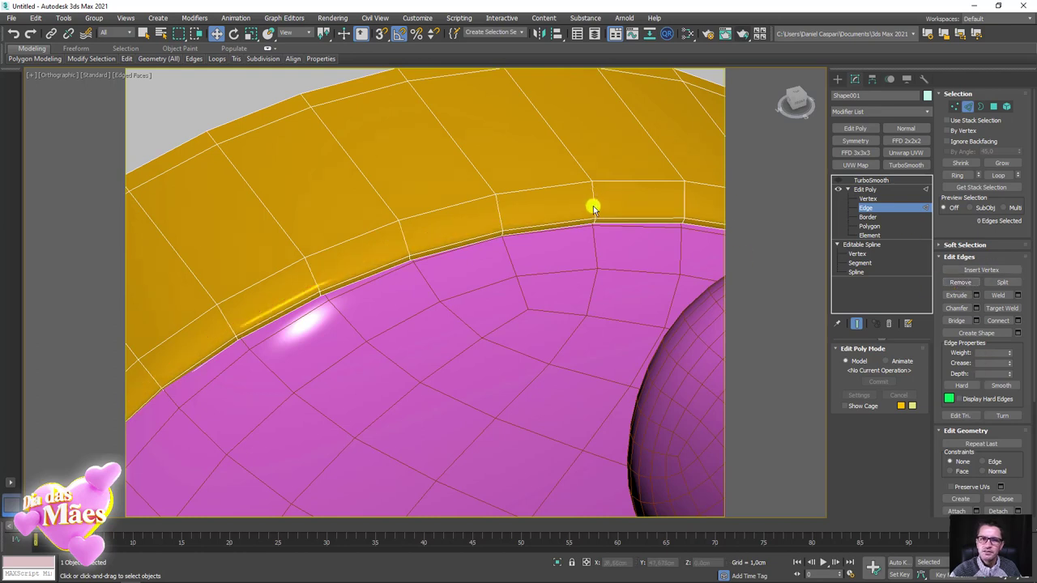
Ring-select an edge across the rim band and connect it with 2 segments, pinch 76.
left_click(593, 208)
left_click(958, 175)
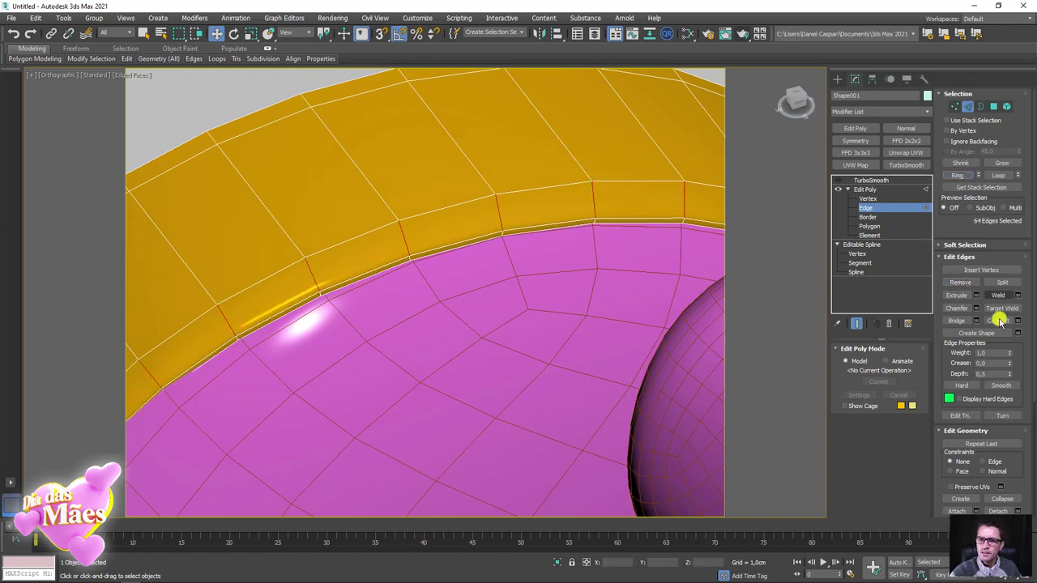
left_click(1018, 320)
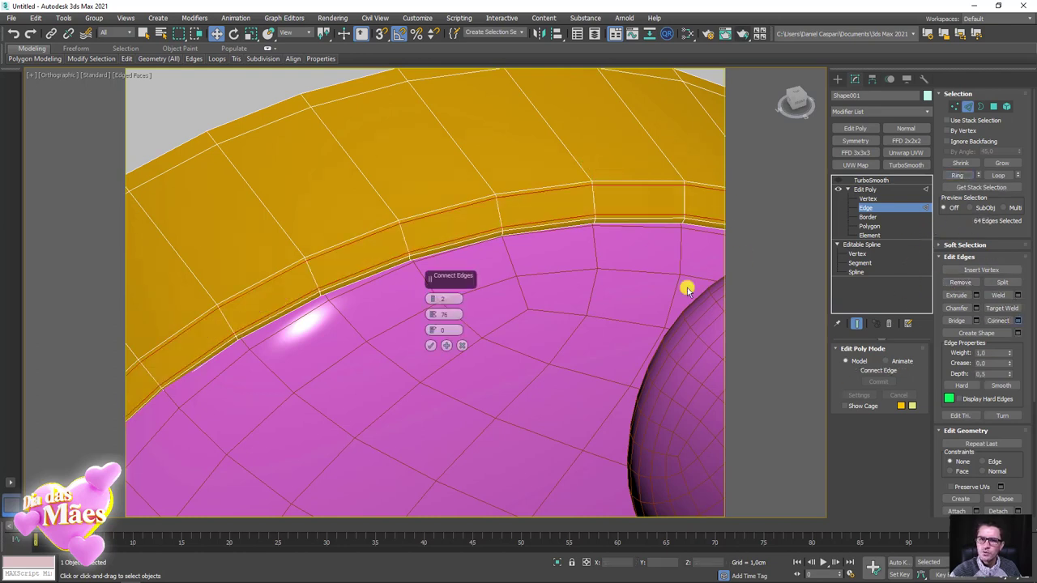
left_click(430, 345)
key("w")
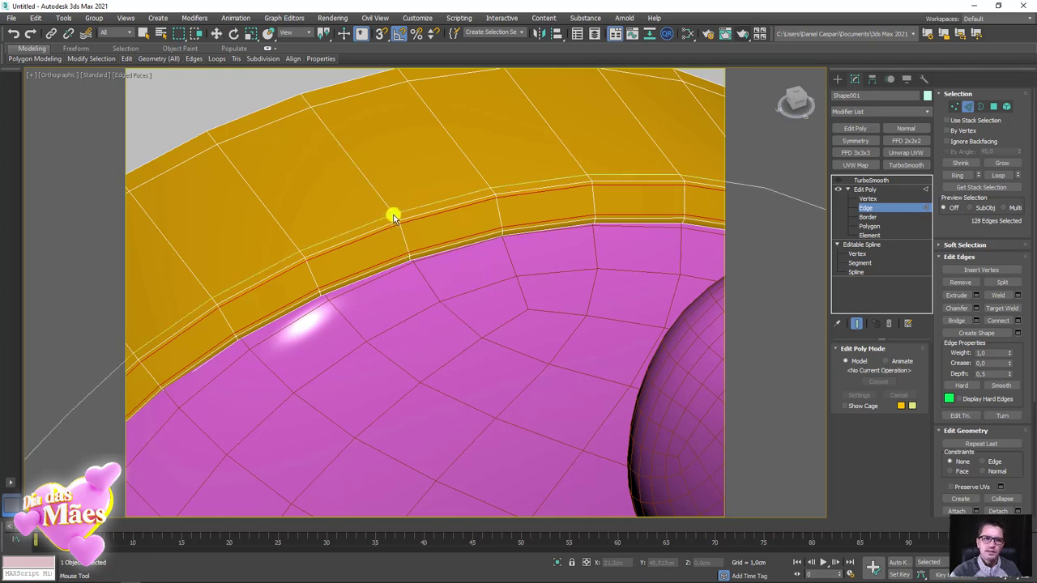
double_click(393, 213)
Leave edge editing and re-enable TurboSmooth on the rim.
left_click(873, 189)
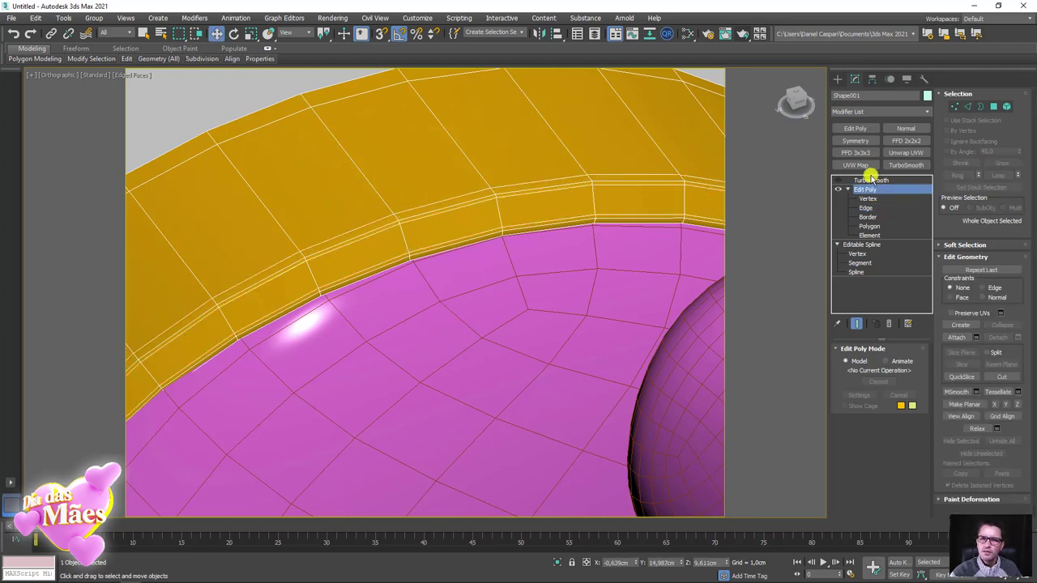
left_click(850, 180)
left_click(840, 180)
scroll(641, 238, "down", 3)
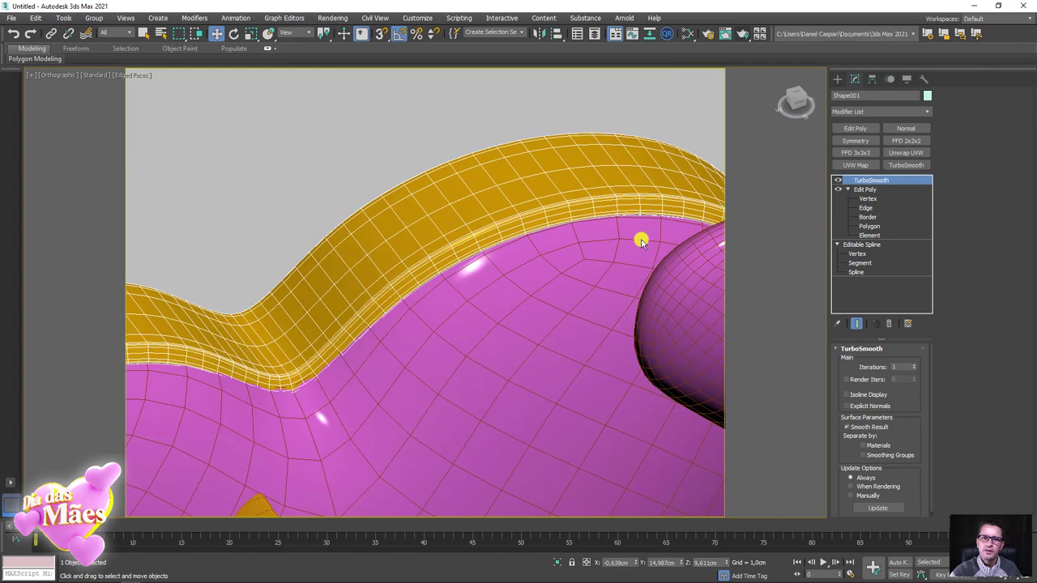
mouse_move(641, 238)
middle_mouse_down("alt")
mouse_move(609, 204)
mouse_move(538, 215)
mouse_move(491, 273)
middle_mouse_up("alt")
scroll(491, 273, "up", 2)
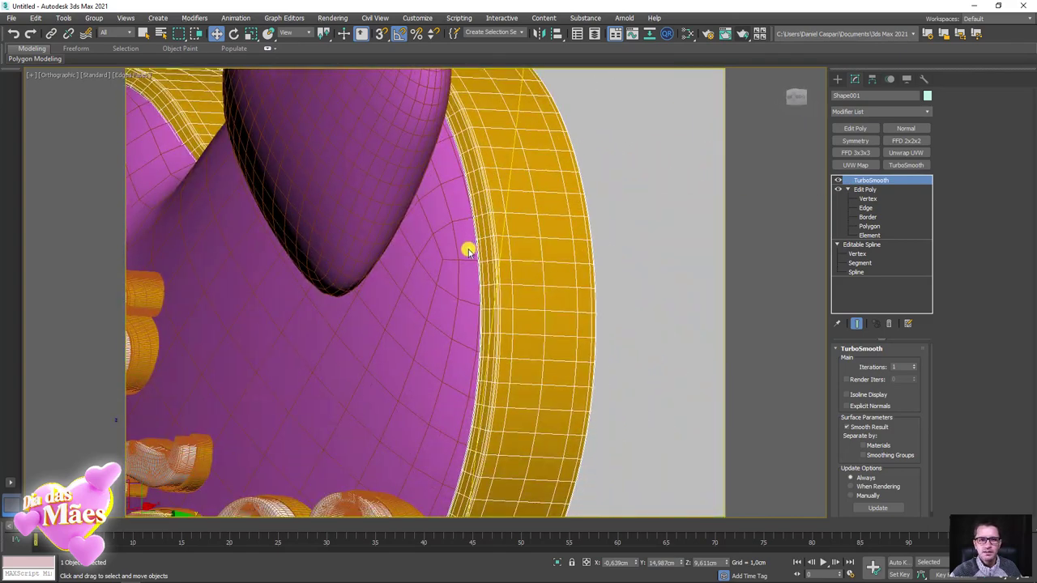
key("F4")
scroll(490, 281, "up", 3)
scroll(489, 273, "down", 6)
key("F4")
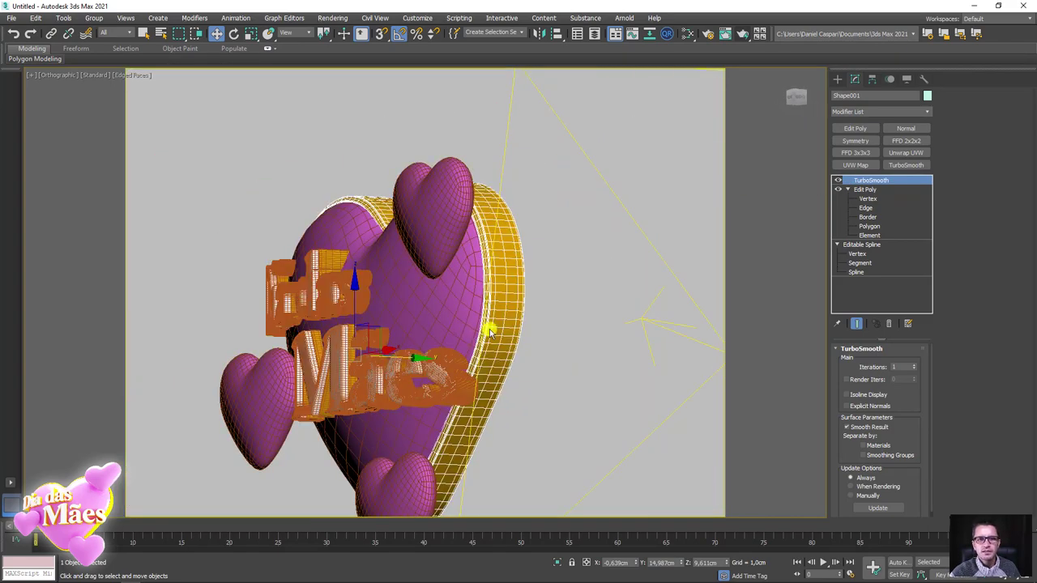
middle_click_drag(489, 332, 625, 297, "alt")
scroll(537, 340, "up", 3)
scroll(521, 340, "up", 2)
left_click(521, 343)
scroll(520, 347, "down", 1)
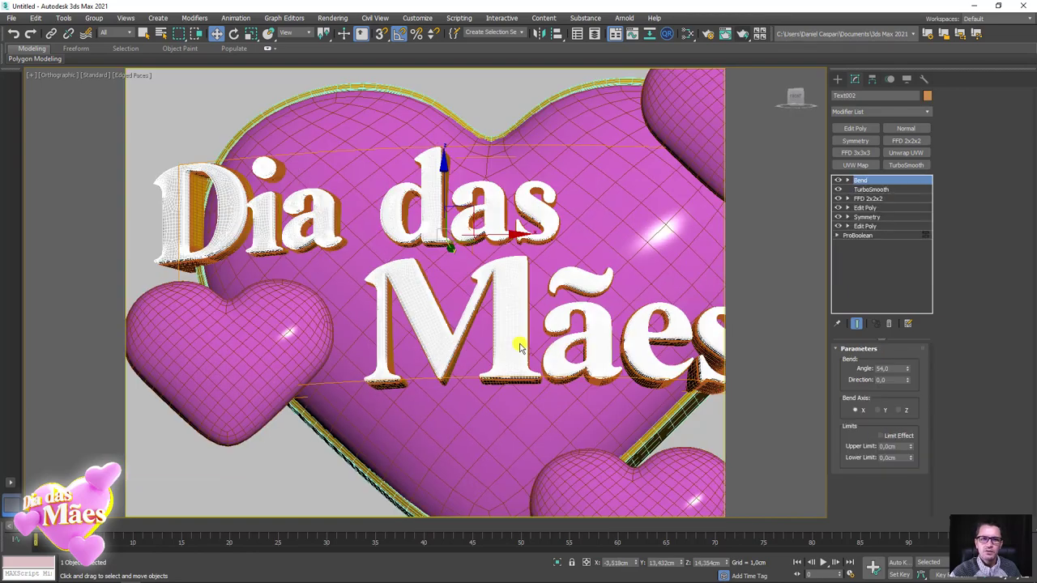
scroll(521, 346, "down", 3)
middle_click_drag(556, 363, 523, 354)
key("p")
scroll(476, 316, "up", 5)
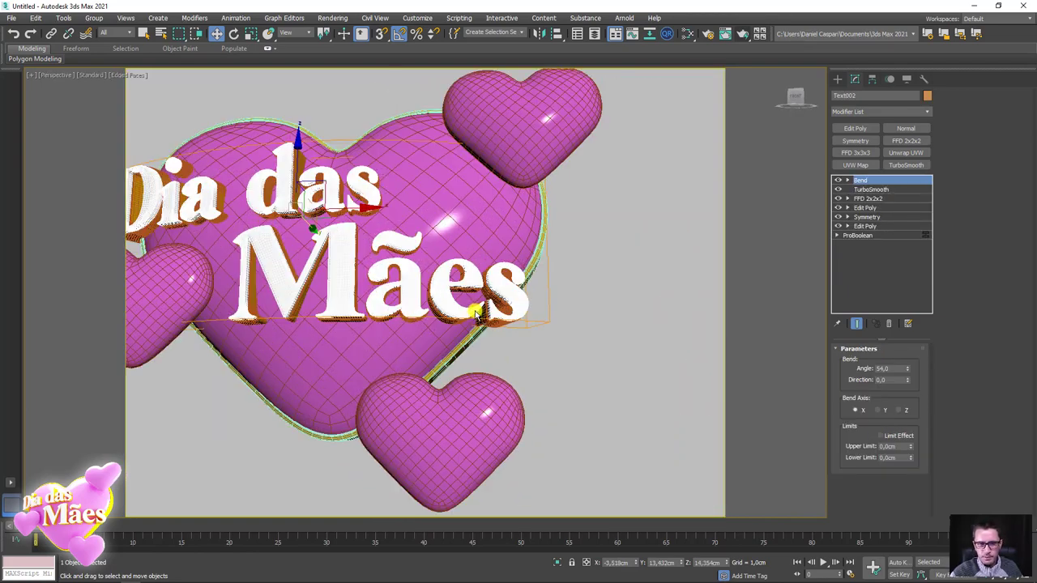
scroll(554, 397, "down", 5)
left_click(219, 194)
scroll(430, 293, "down", 5)
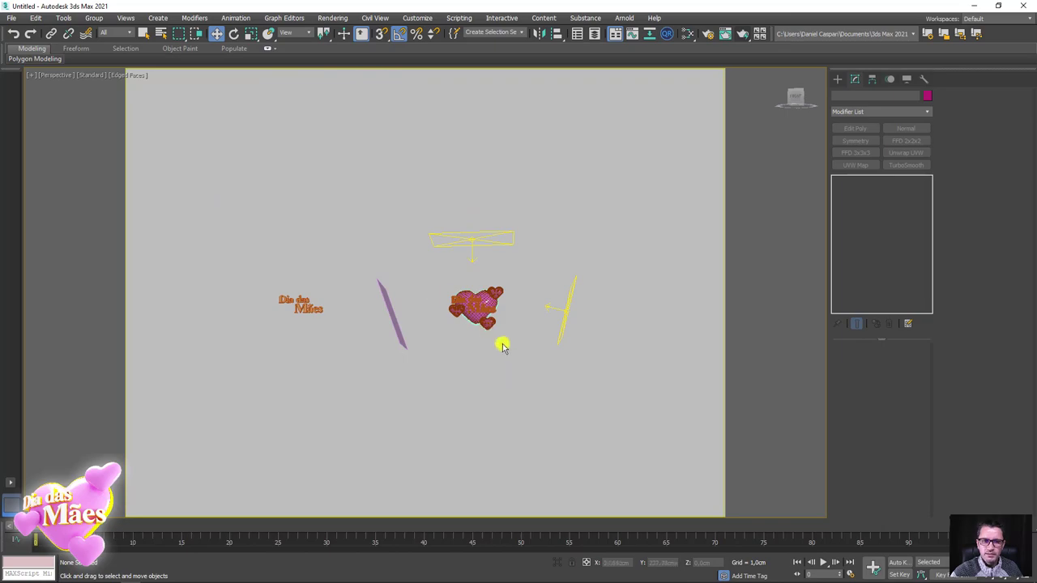
scroll(502, 347, "up", 2)
left_click_drag(491, 301, 375, 216)
scroll(493, 273, "up", 5)
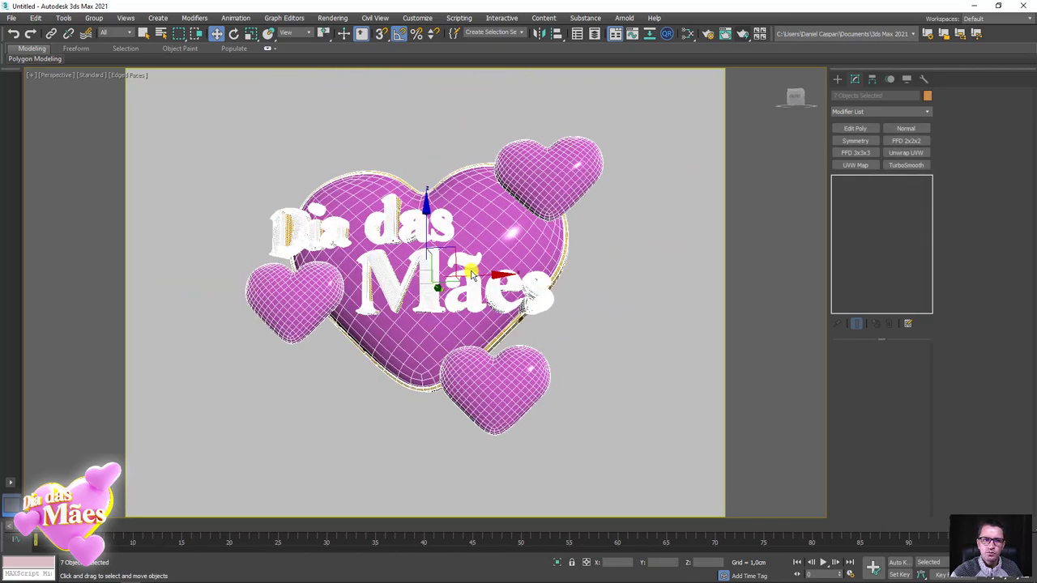
scroll(472, 274, "up", 3)
scroll(474, 273, "up", 2)
scroll(475, 273, "up", 2)
scroll(478, 272, "up", 2)
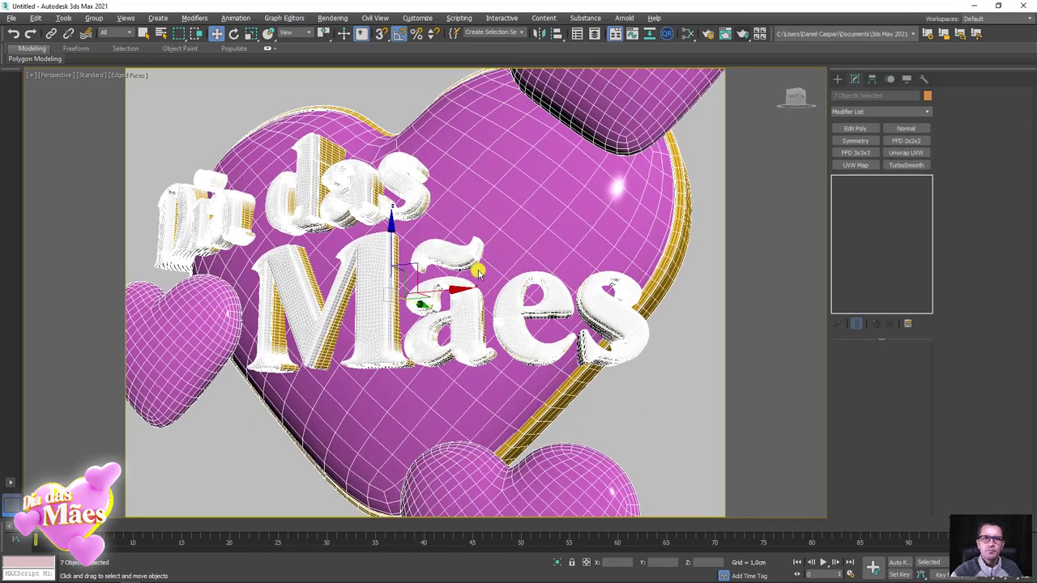
scroll(479, 273, "down", 5)
scroll(488, 261, "up", 3)
Render the current view of the heart scene and move the preview window aside.
left_click(727, 33)
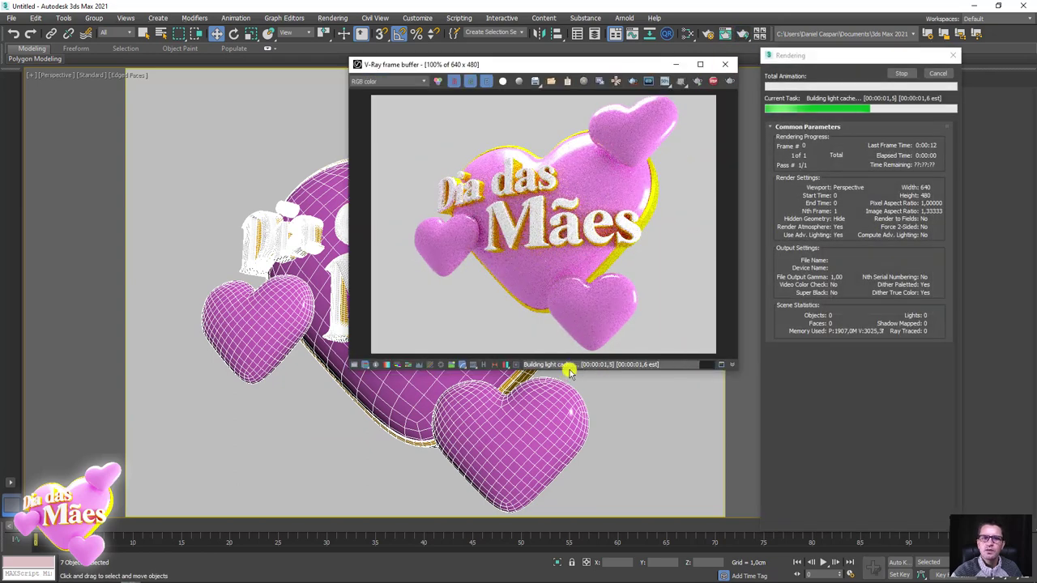
left_click(936, 76)
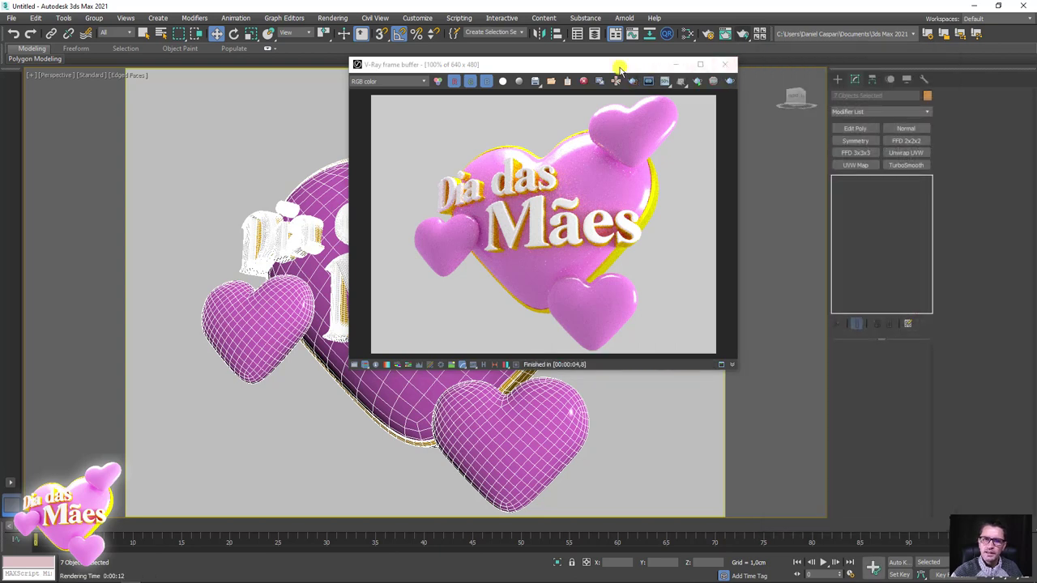
left_click_drag(620, 69, 439, 73)
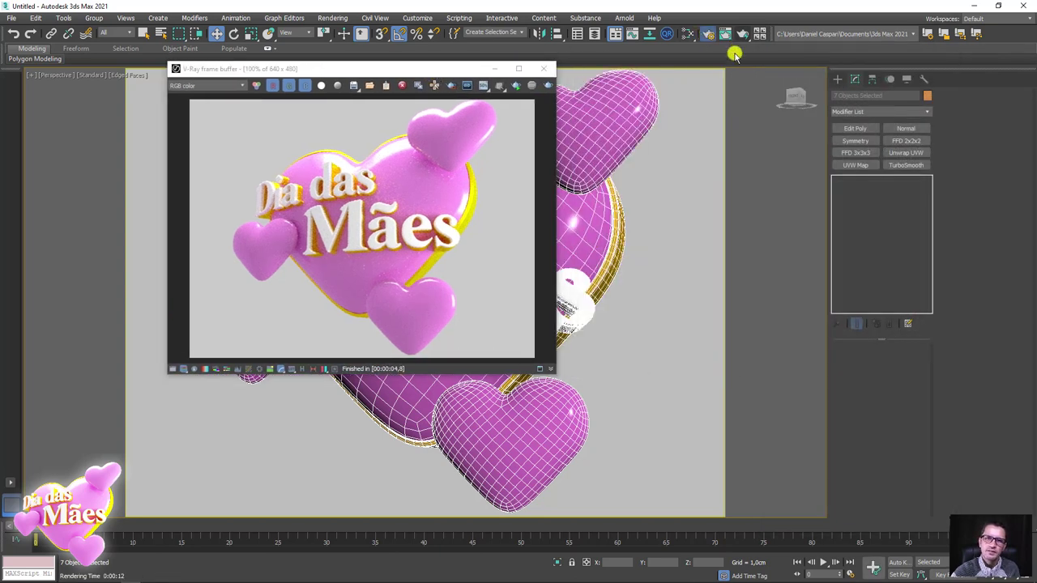
Set the output width to 1280 with aspect locked, giving 960 height, and render.
key("F10")
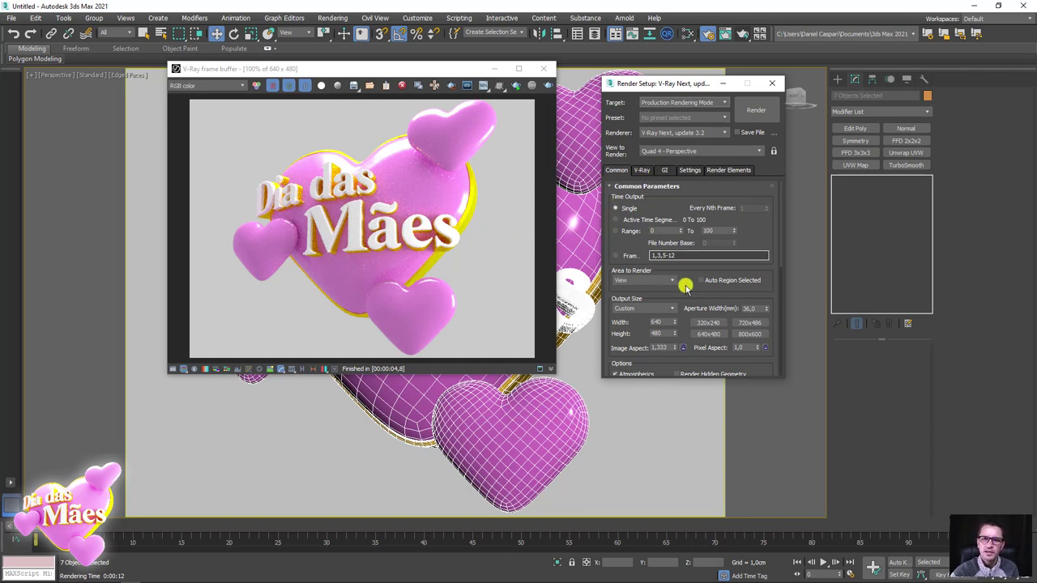
scroll(677, 261, "down", 2)
double_click(659, 257)
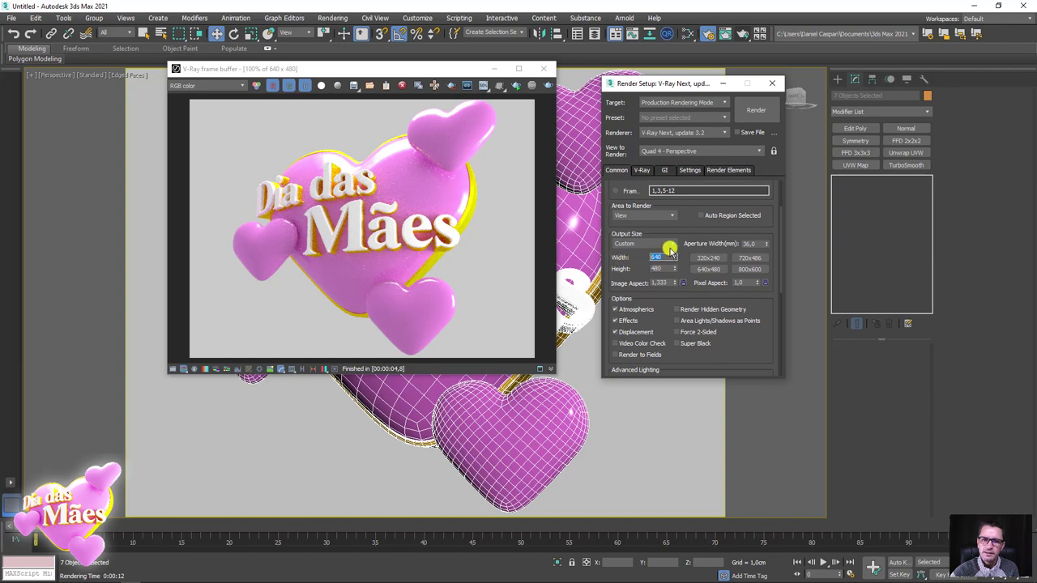
left_click(683, 283)
type("1280")
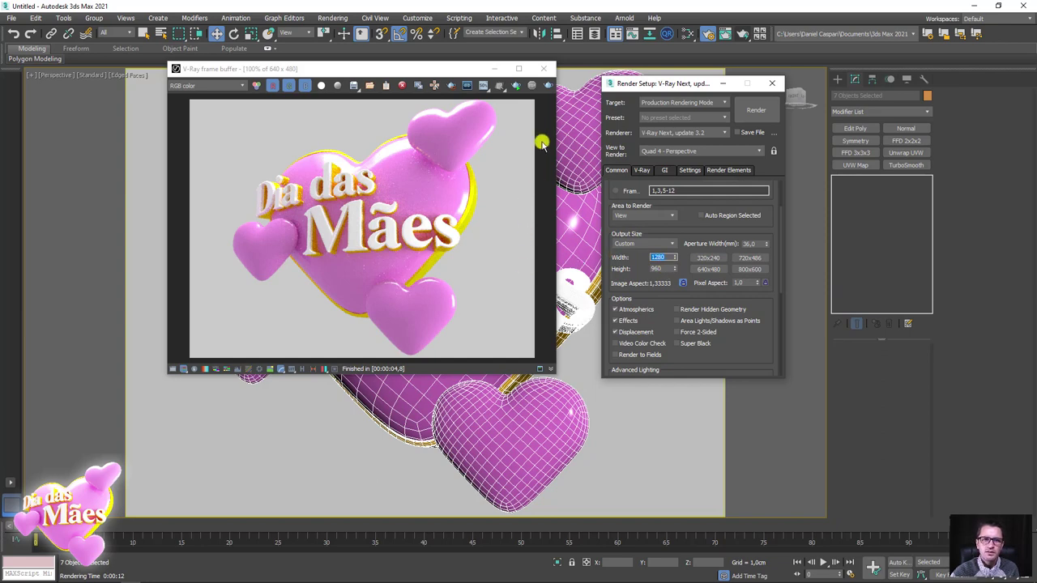
left_click(548, 85)
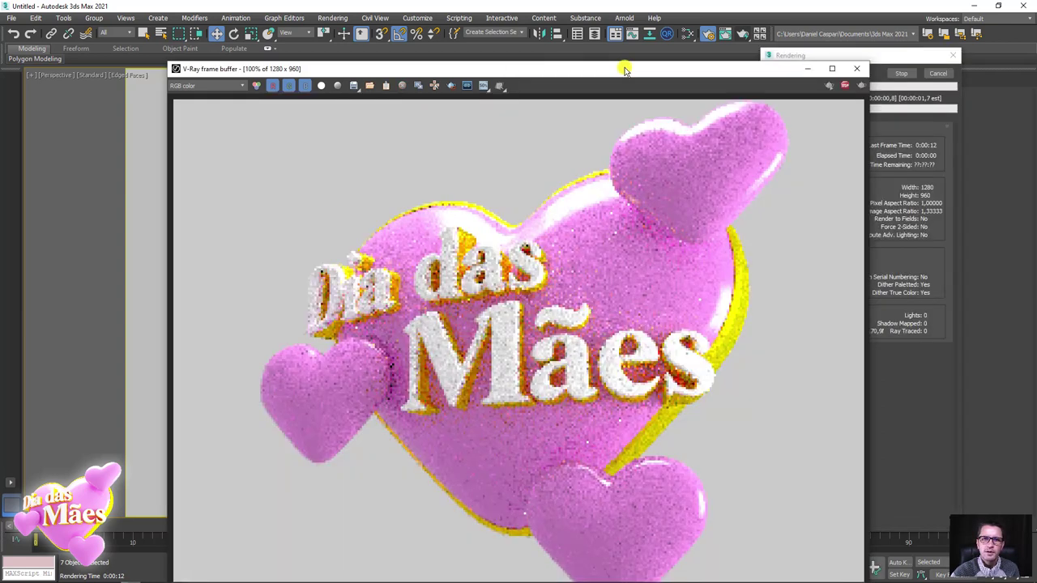
Reposition the V-Ray frame buffer window while the 1280 × 960 render finishes.
left_click_drag(607, 68, 513, 18)
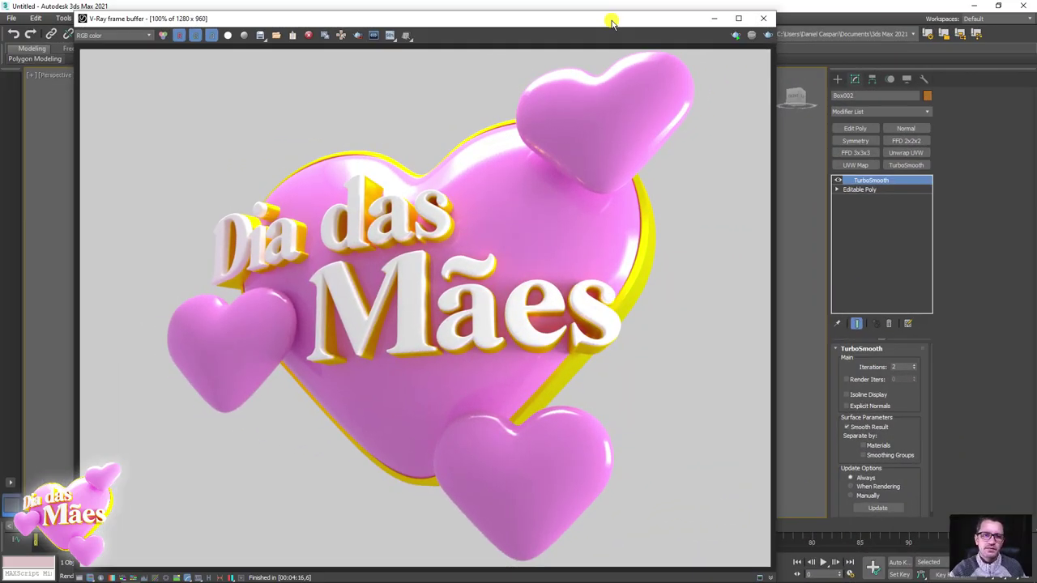
left_click_drag(613, 20, 642, 17)
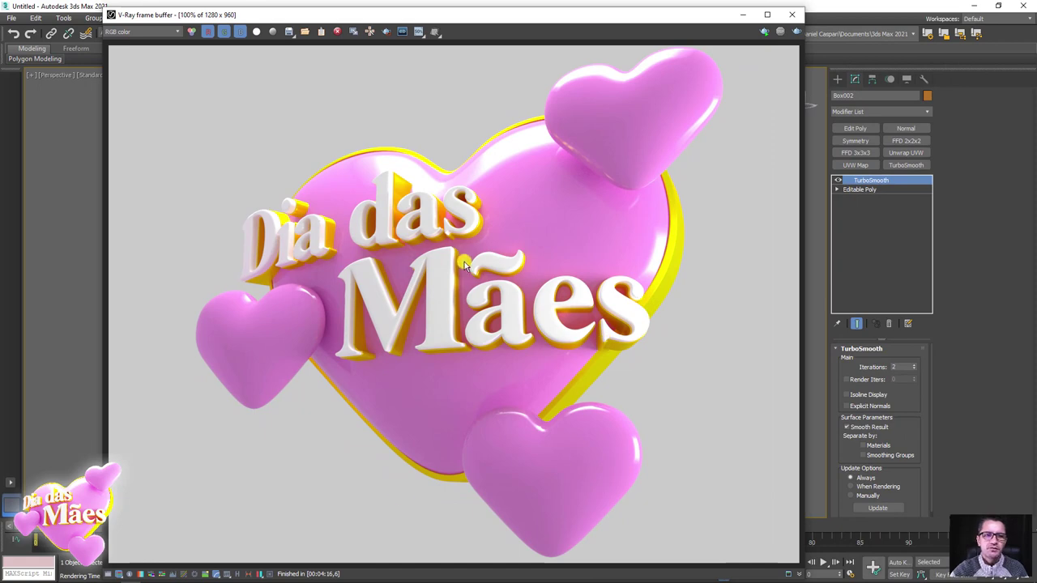
left_click_drag(486, 15, 534, 14)
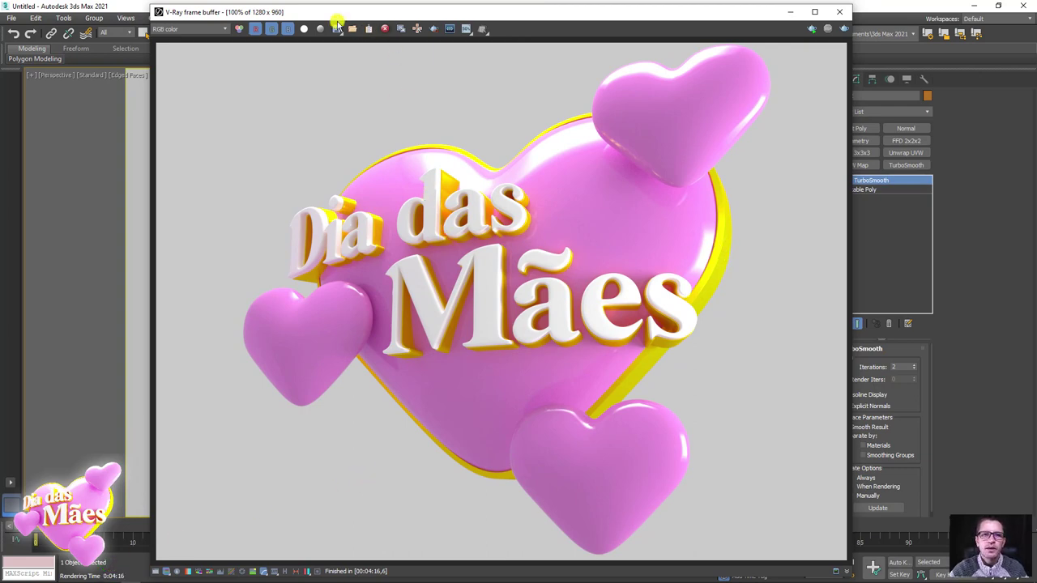
Save the render as PNG 'Selo Coração' in the Fonts folder, keeping the alpha channel.
left_click(305, 30)
left_click(304, 30)
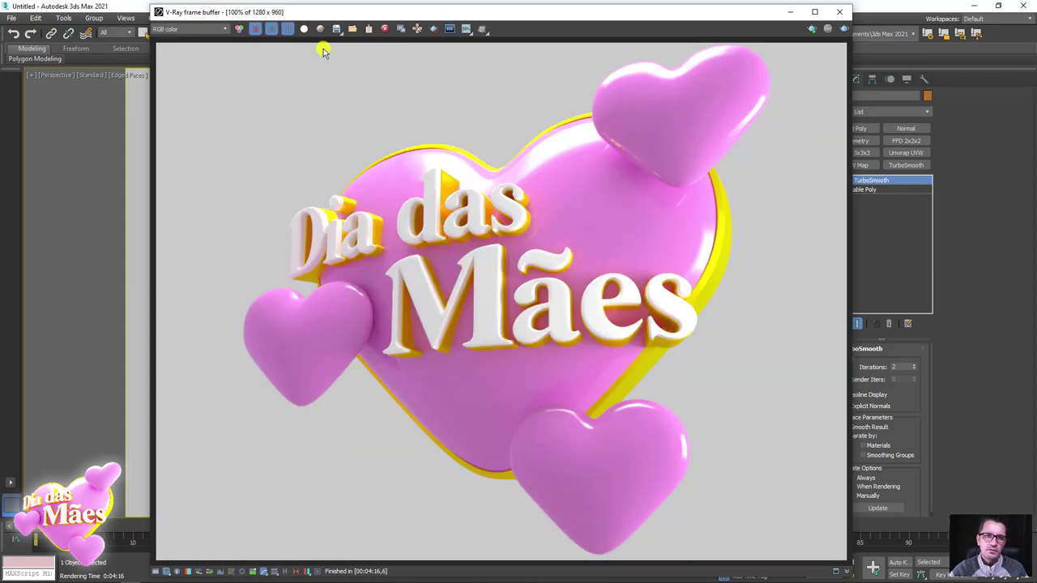
left_click(337, 30)
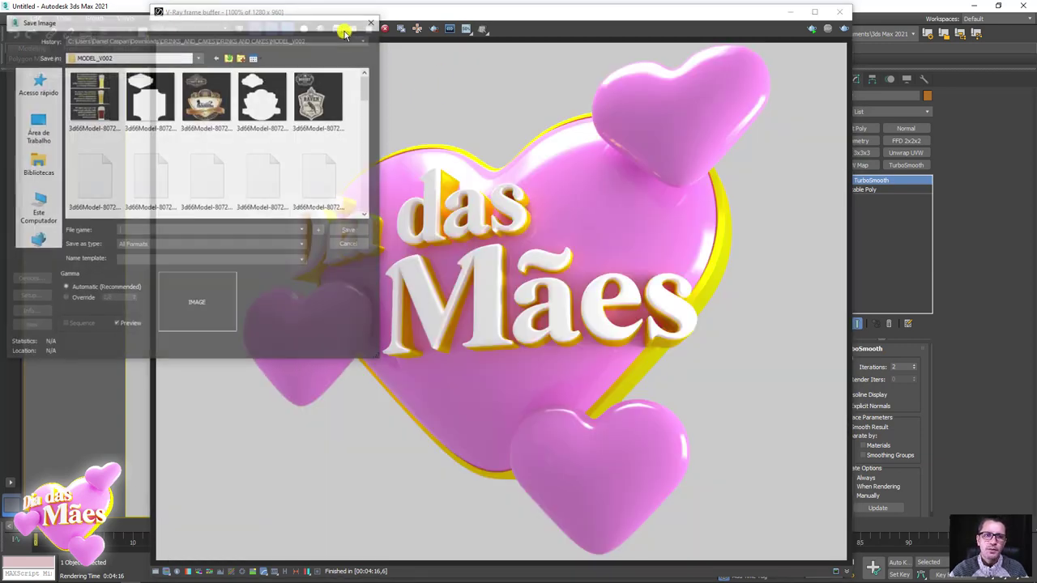
left_click_drag(267, 23, 346, 57)
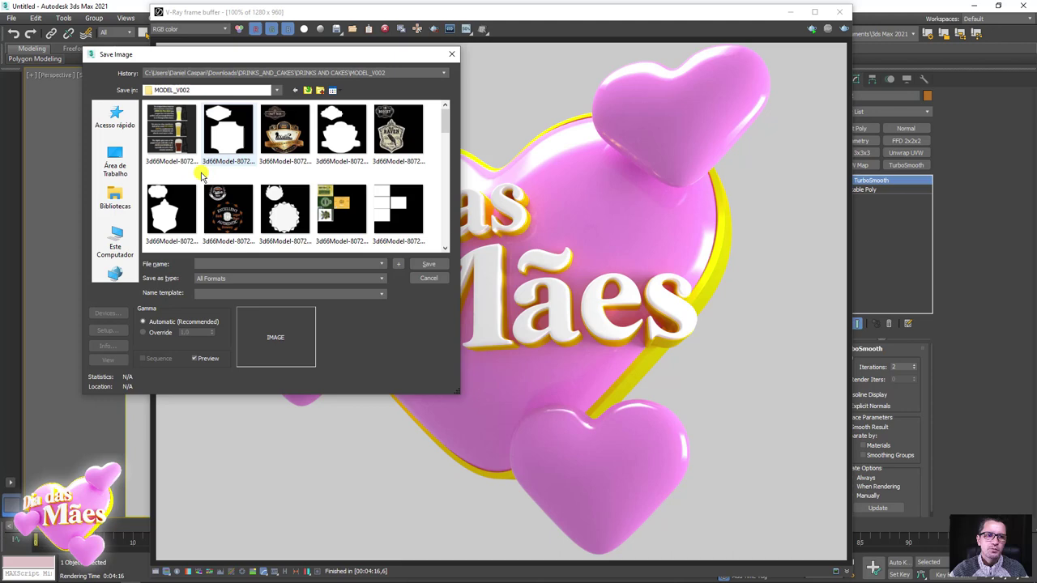
left_click(123, 170)
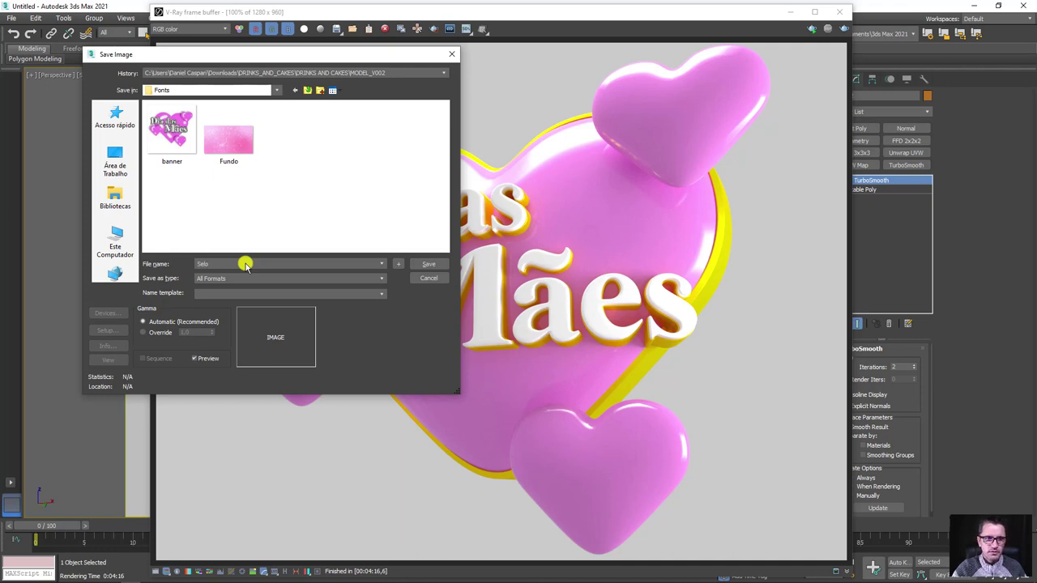
key("alt+Down")
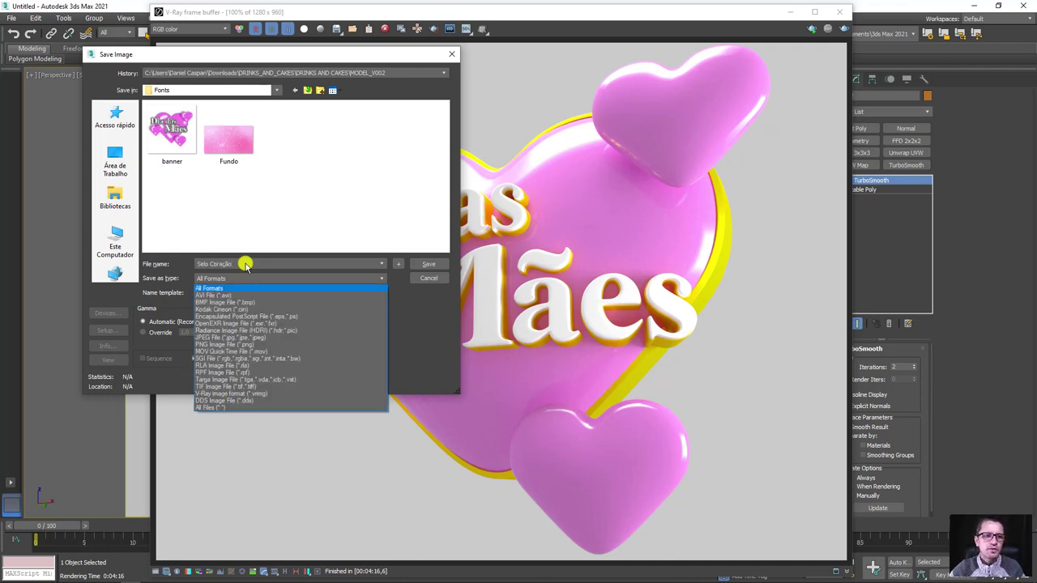
key("p")
key("Return")
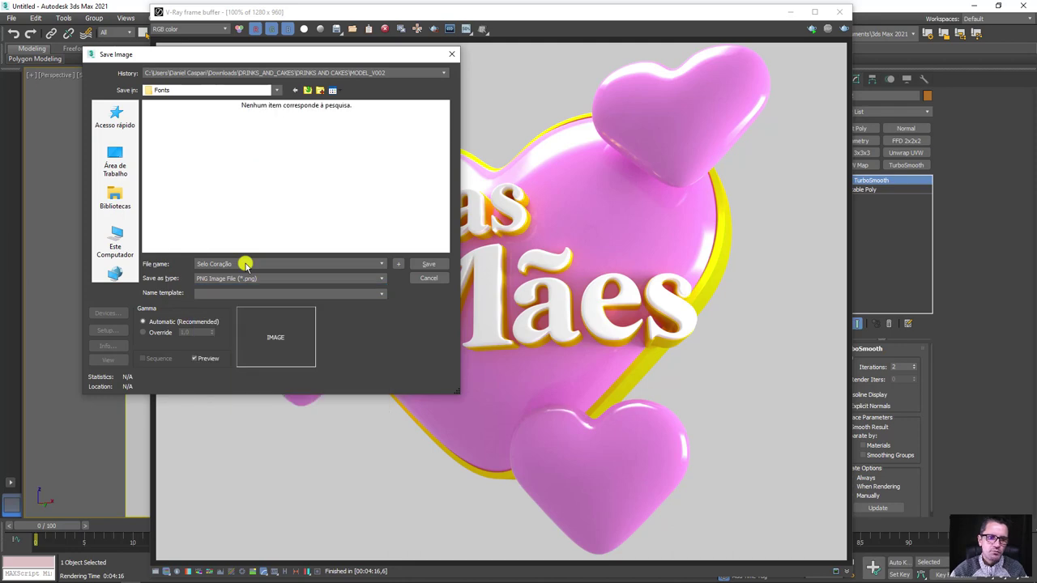
key("Return")
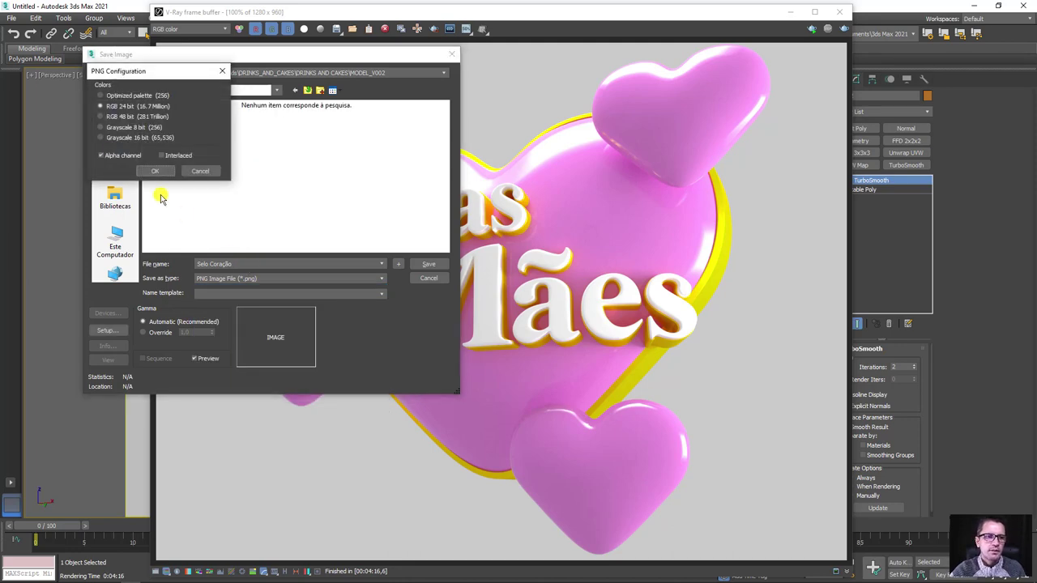
left_click(166, 173)
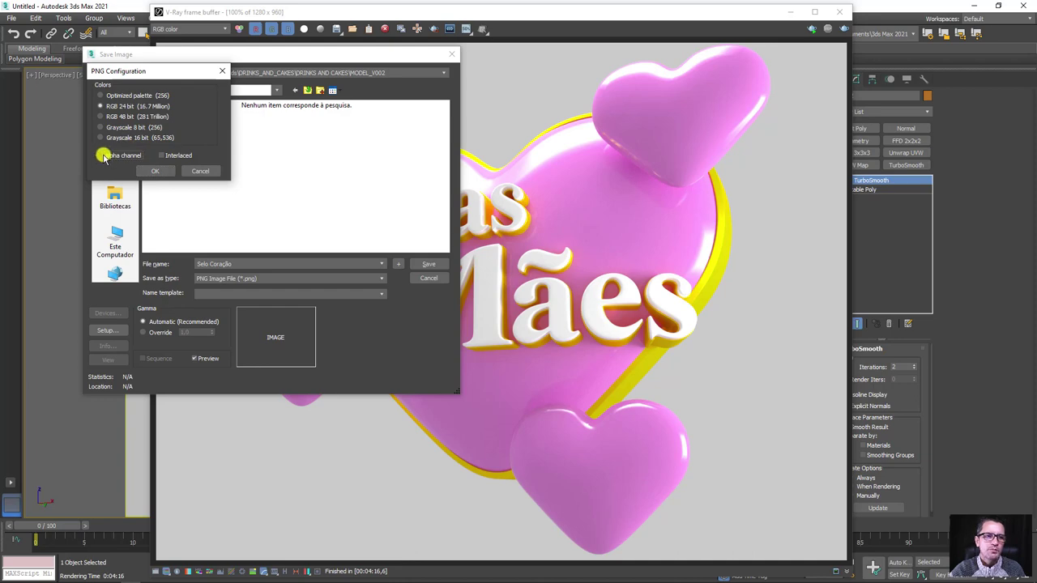
left_click(155, 169)
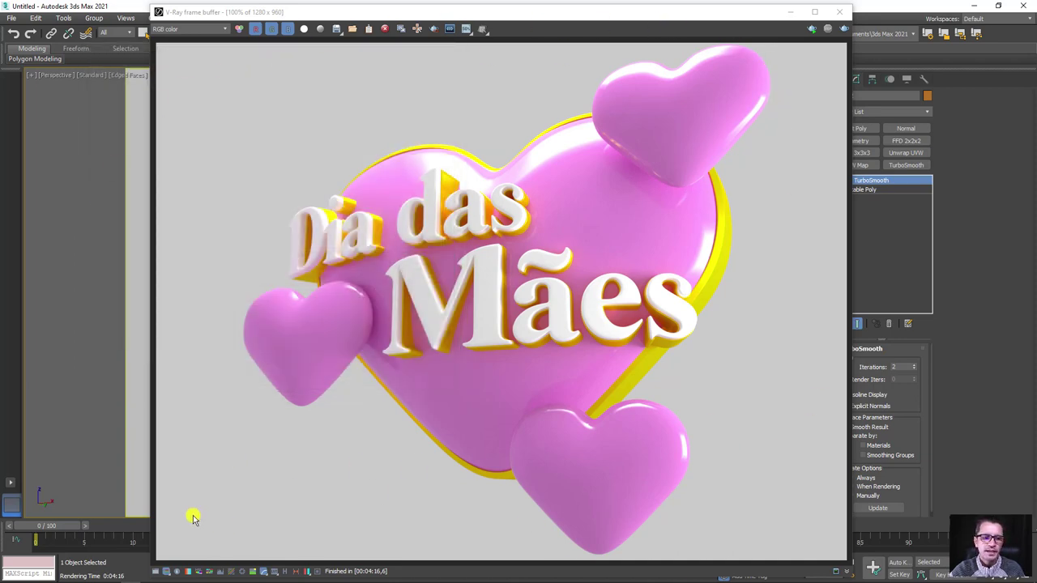
Drag Selo Coração.png from the Fonts folder onto Photoshop to open it.
left_click(110, 574)
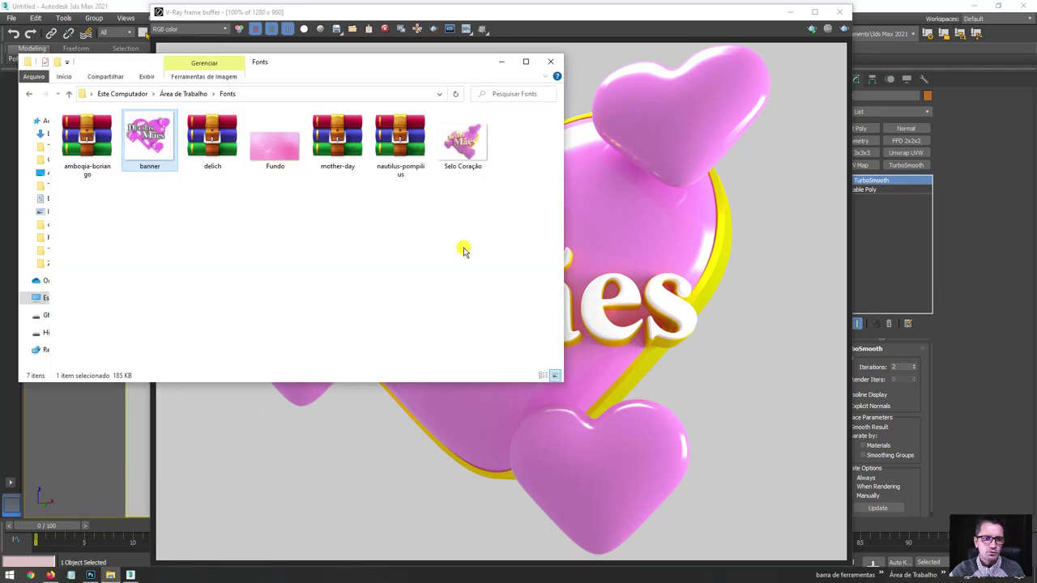
mouse_move(463, 136)
left_mouse_down()
mouse_move(450, 259)
mouse_move(111, 577)
left_mouse_up()
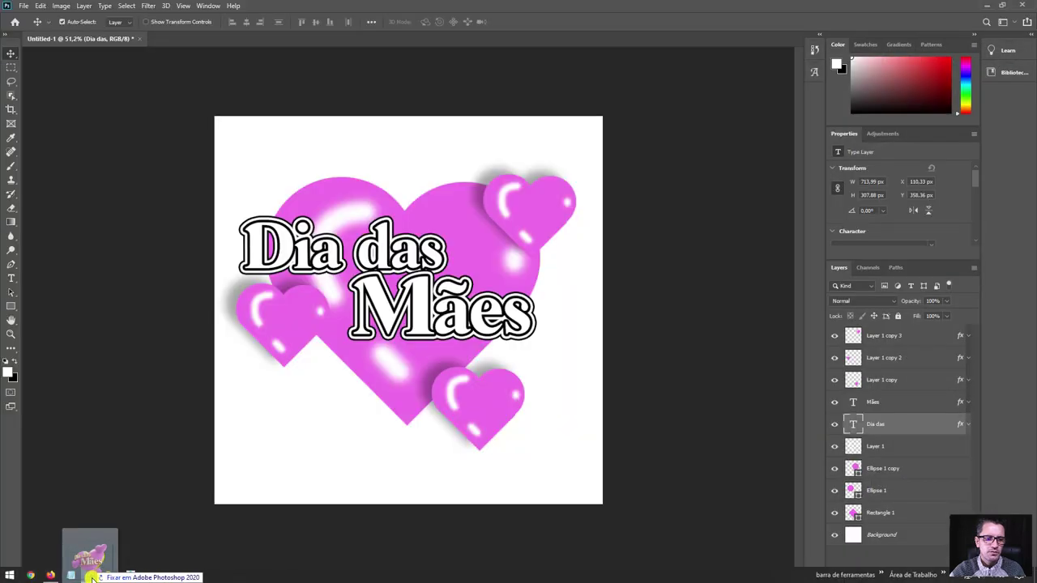
left_click_drag(110, 577, 414, 39)
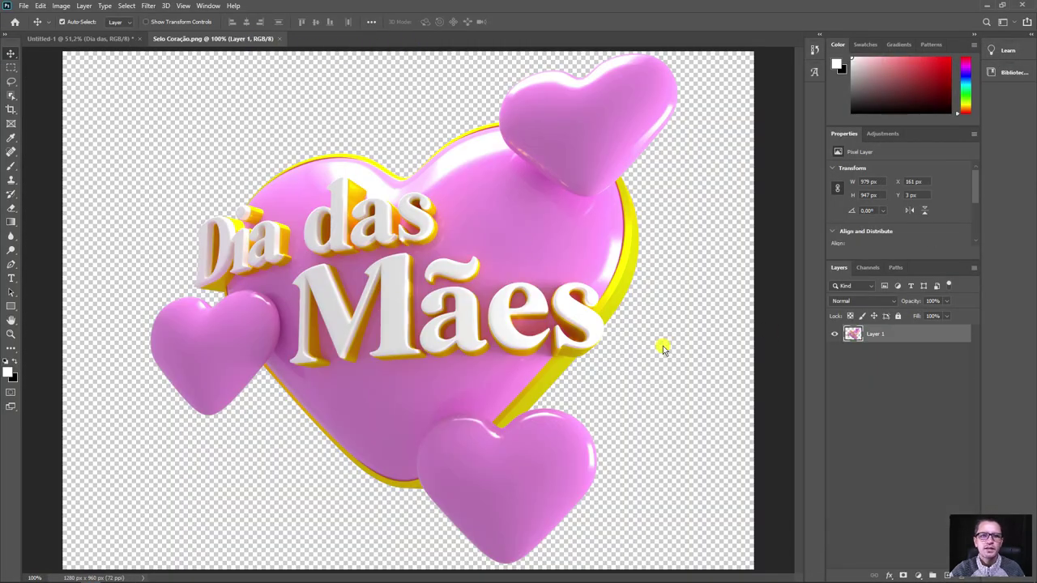
Zoom out and Alt-drag the crop handle outward to expand the canvas to 1538 × 1112 px.
key("z")
mouse_move(669, 370)
left_mouse_down()
mouse_move(648, 346)
mouse_move(328, 458)
left_mouse_up()
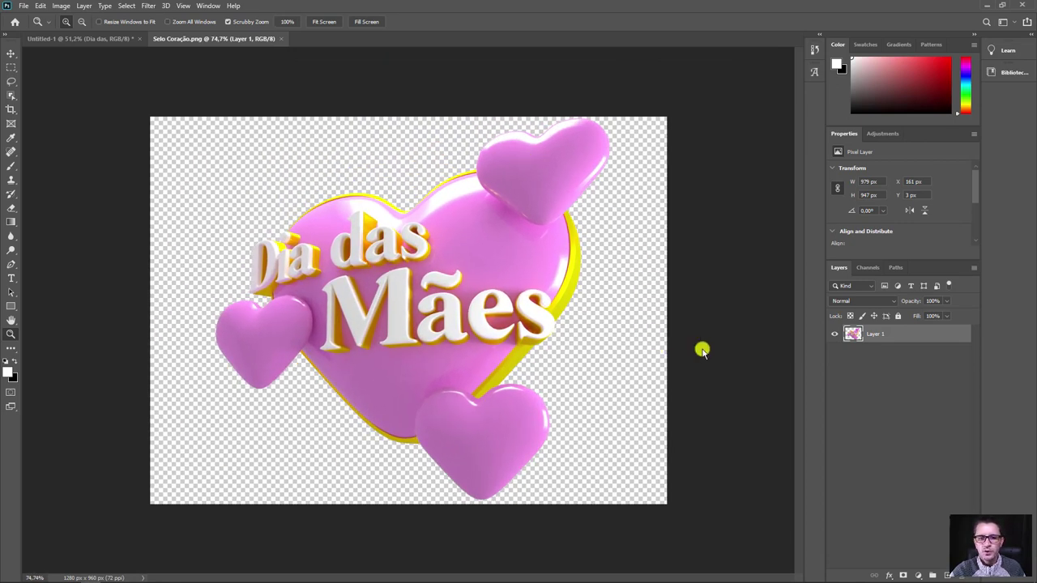
scroll(577, 326, "down", 3, "alt")
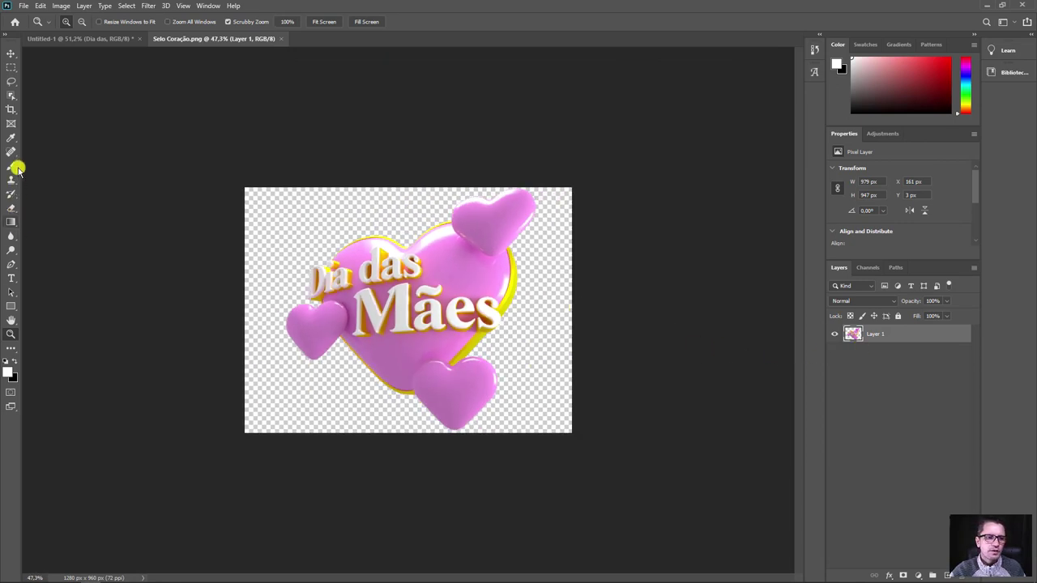
left_click(10, 110)
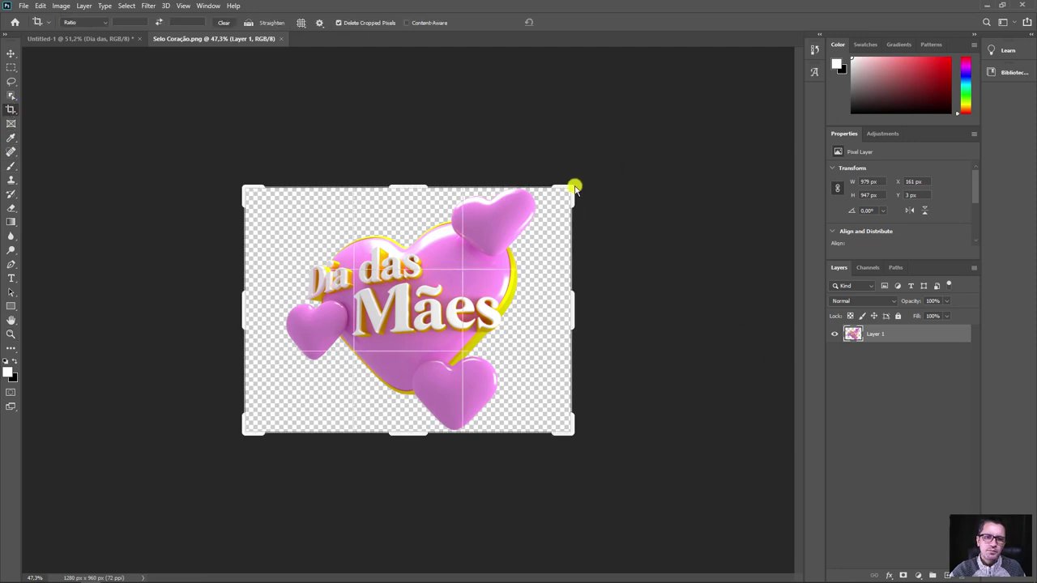
left_click_drag(573, 188, 606, 168, "alt")
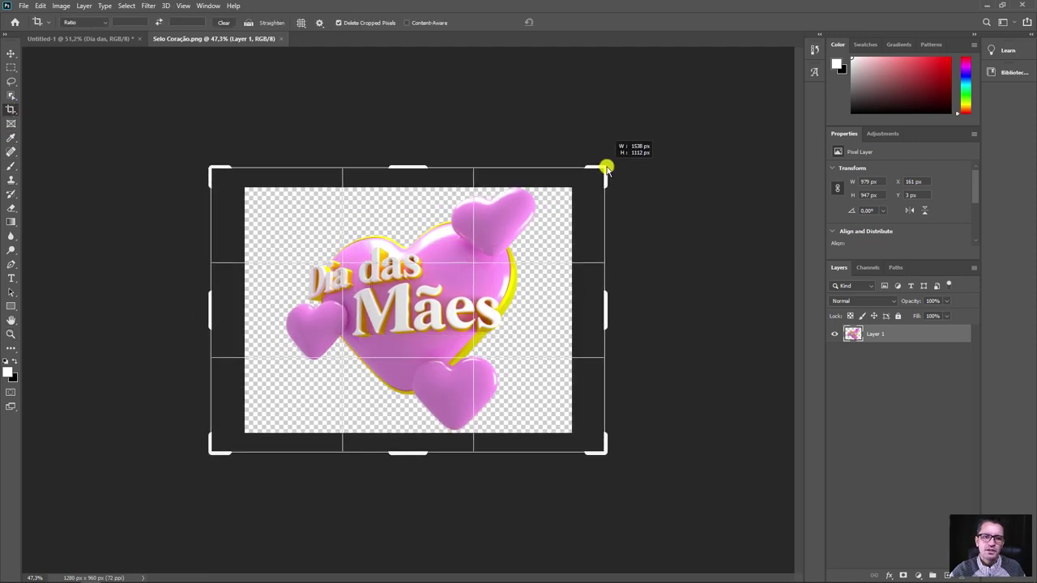
key("Return")
Add a new Layer 2 beneath the seal layer and fill it with white.
left_click(10, 54)
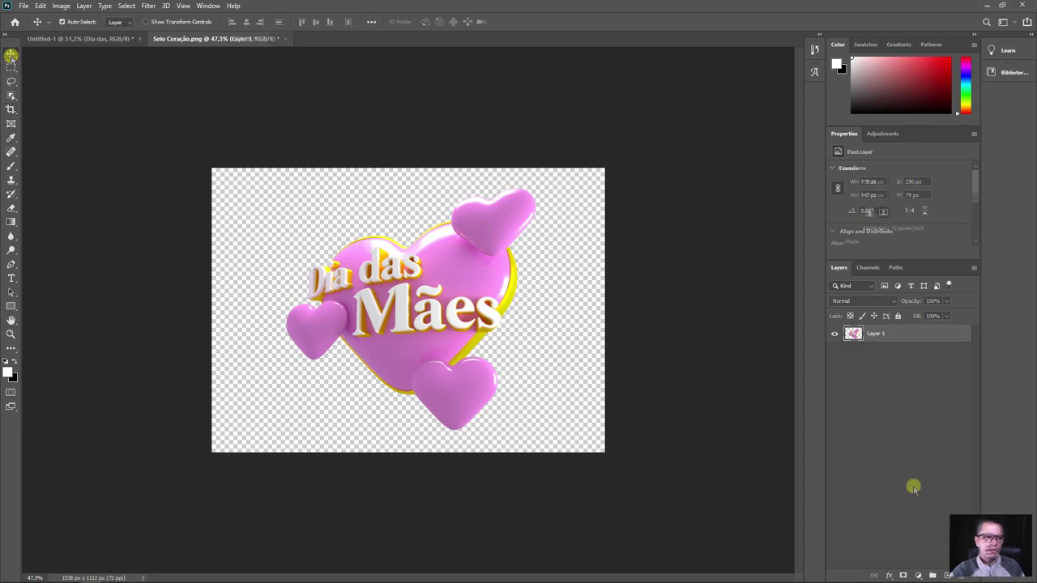
left_click(913, 487)
left_click(950, 575)
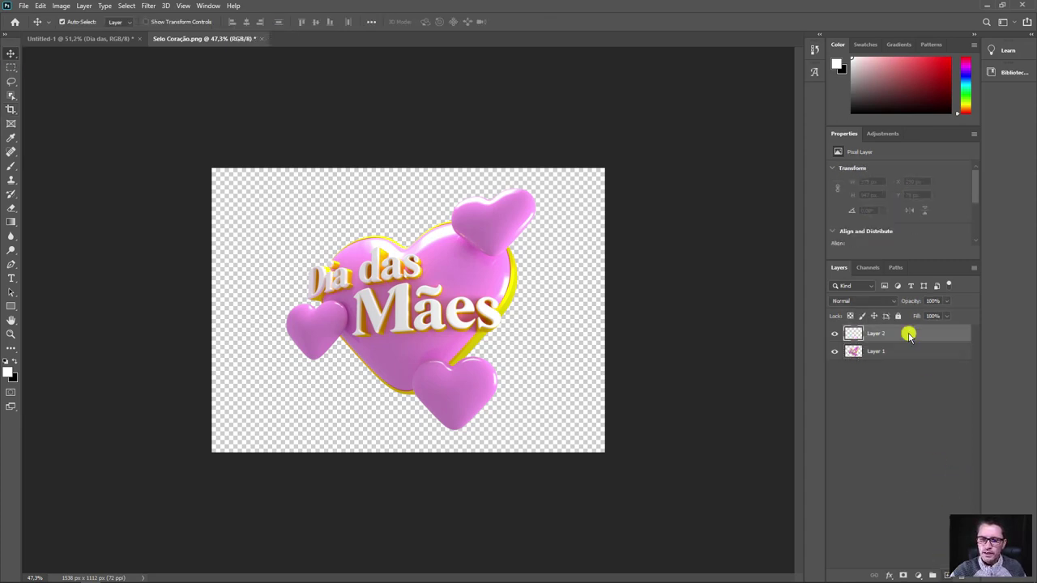
left_click_drag(856, 333, 881, 377)
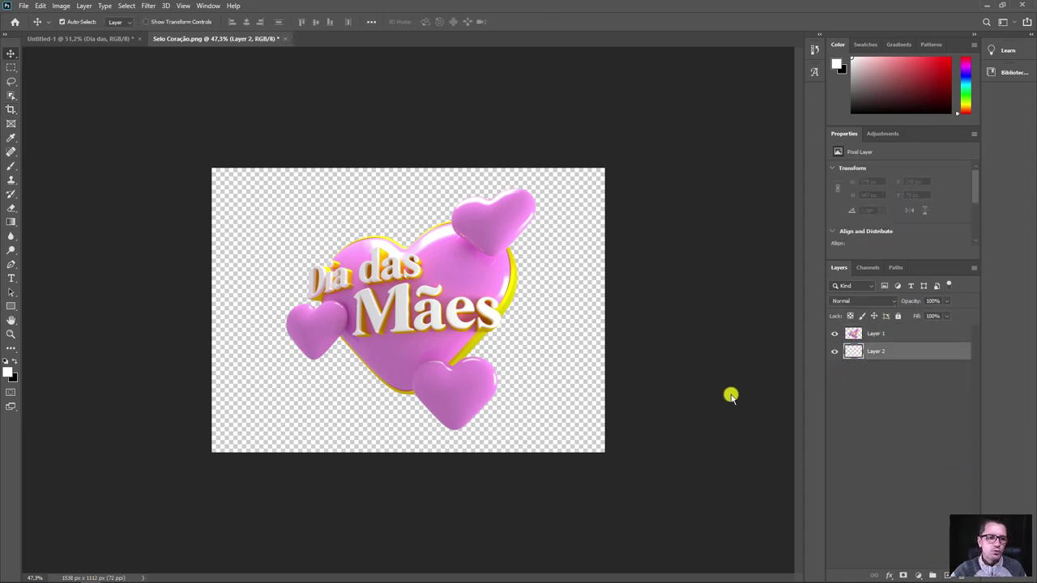
key("alt+BackSpace")
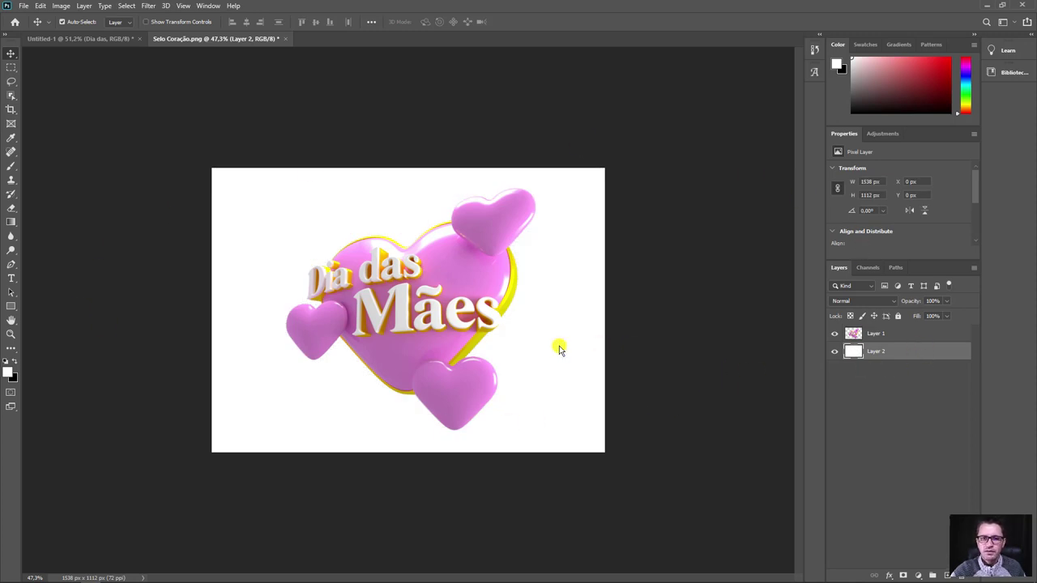
Give Layer 2 a reversed radial light-blue-to-white Gradient Overlay.
left_click(529, 229)
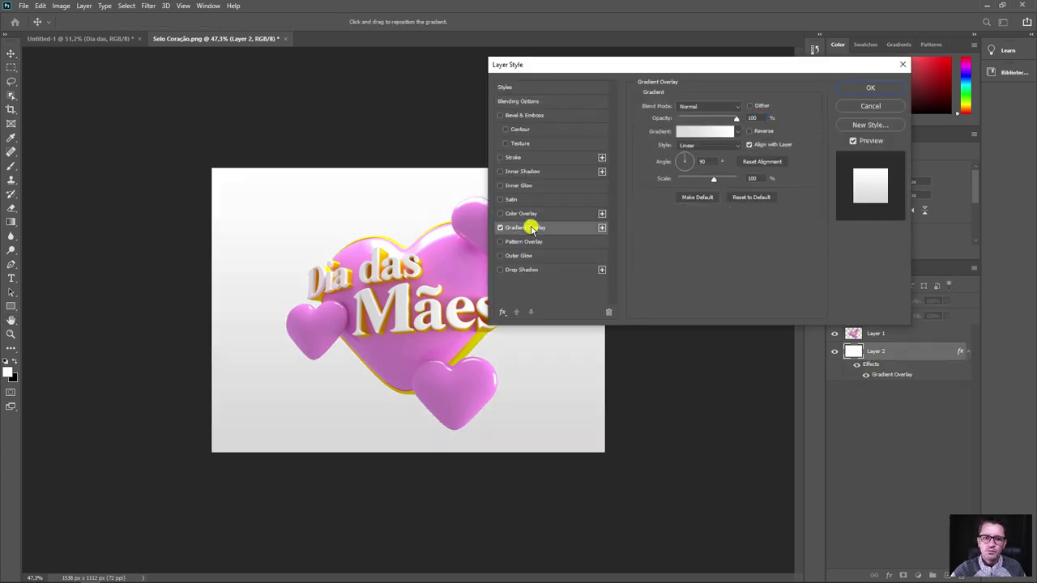
left_click(695, 145)
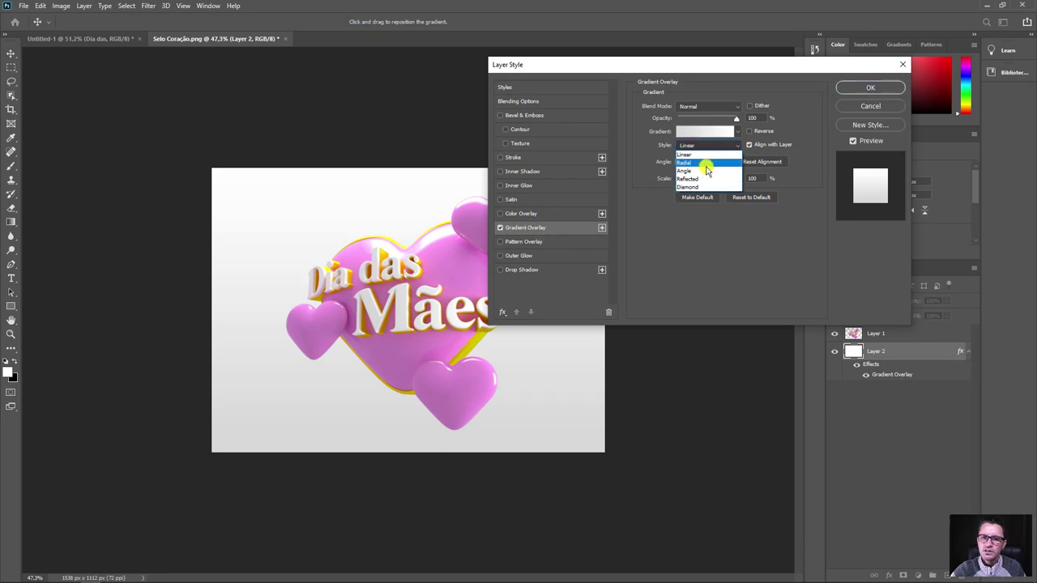
left_click(686, 162)
left_click(701, 133)
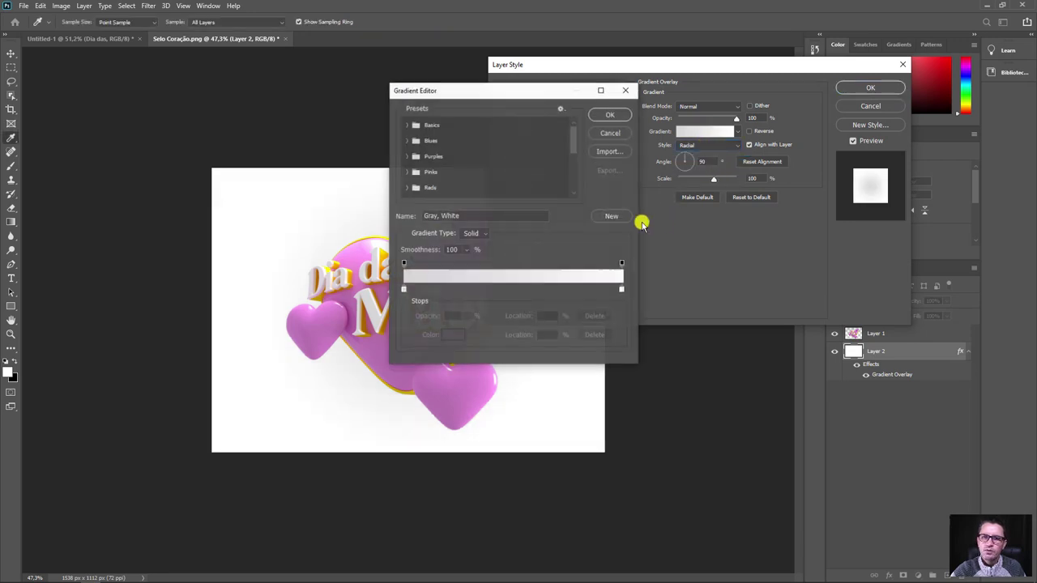
left_click(404, 290)
left_click(453, 335)
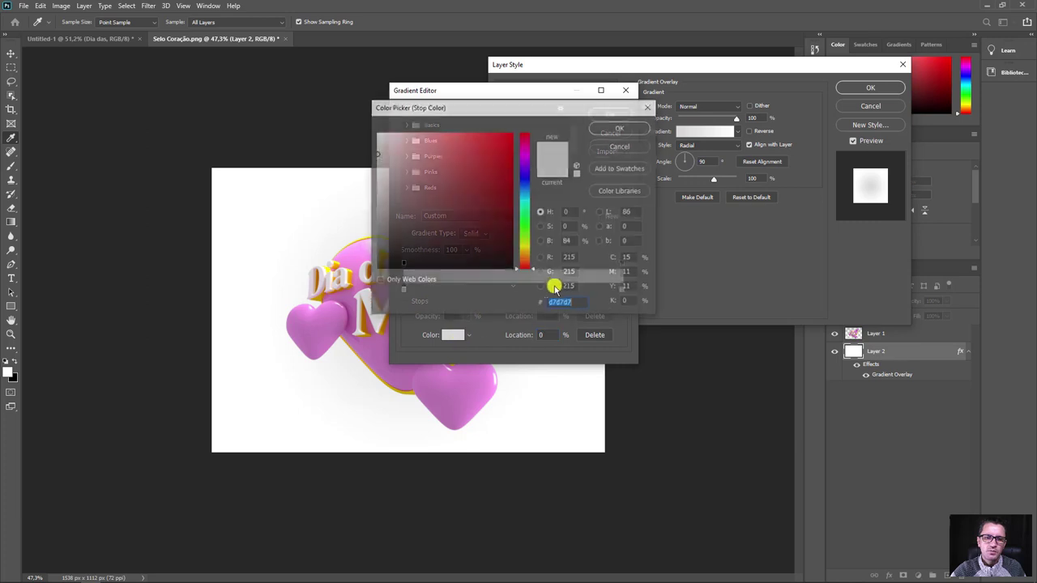
left_click(526, 194)
left_click_drag(495, 162, 482, 154)
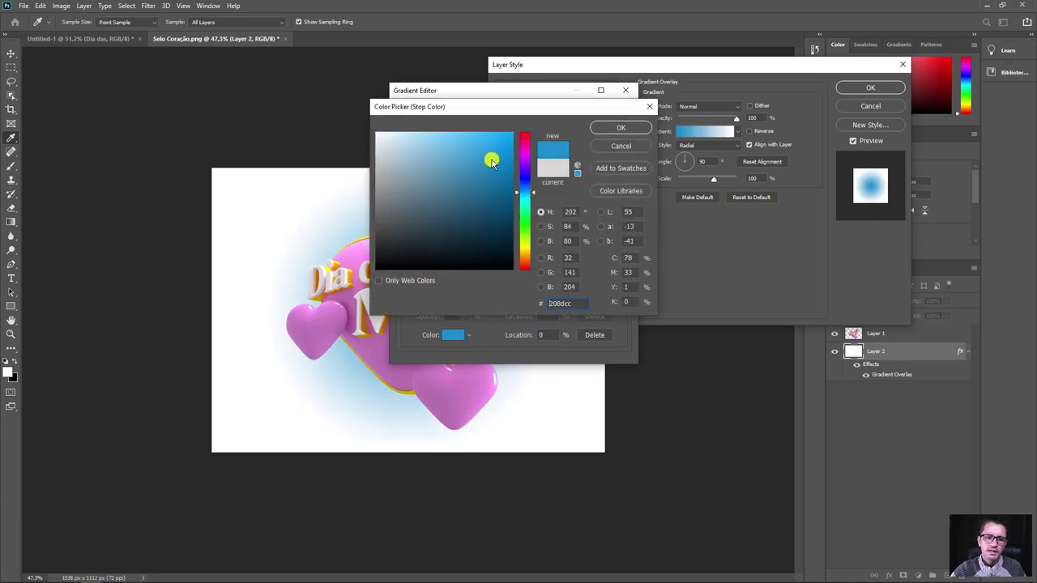
left_click(597, 130)
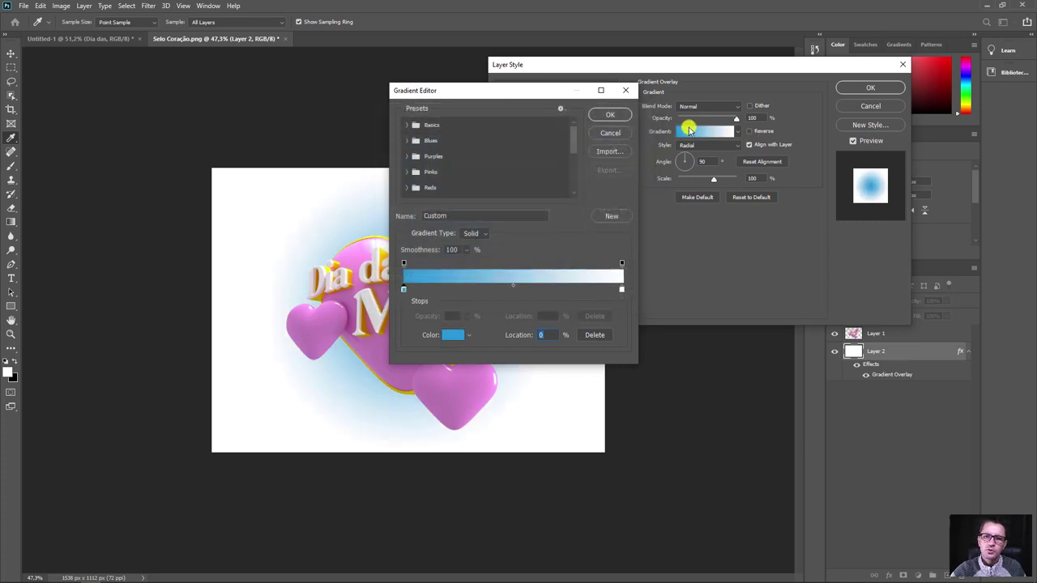
left_click(613, 117)
left_click(749, 132)
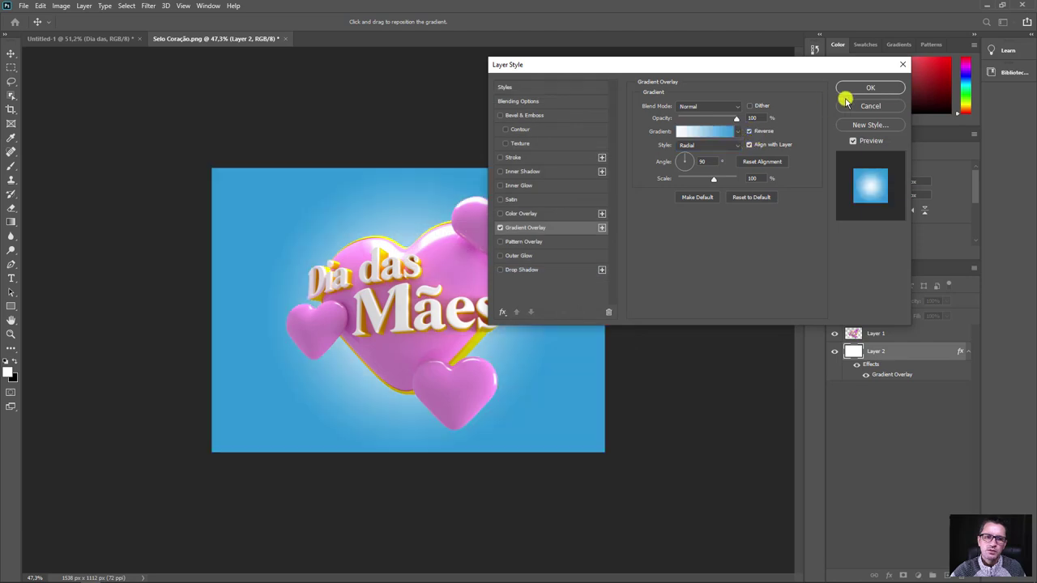
left_click(868, 87)
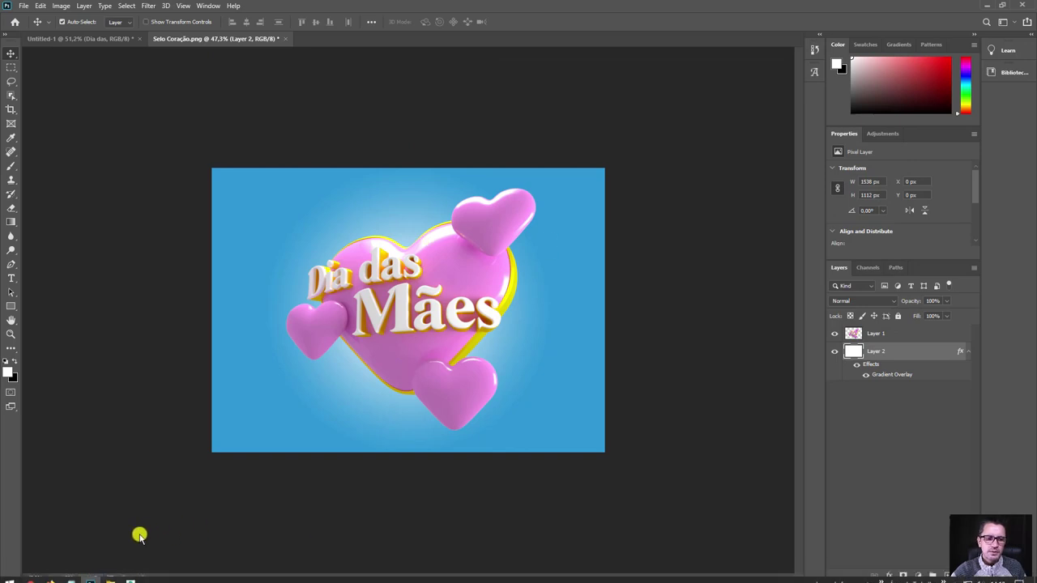
Return to the browser and scroll through the 'background' Google Images results.
left_click(50, 575)
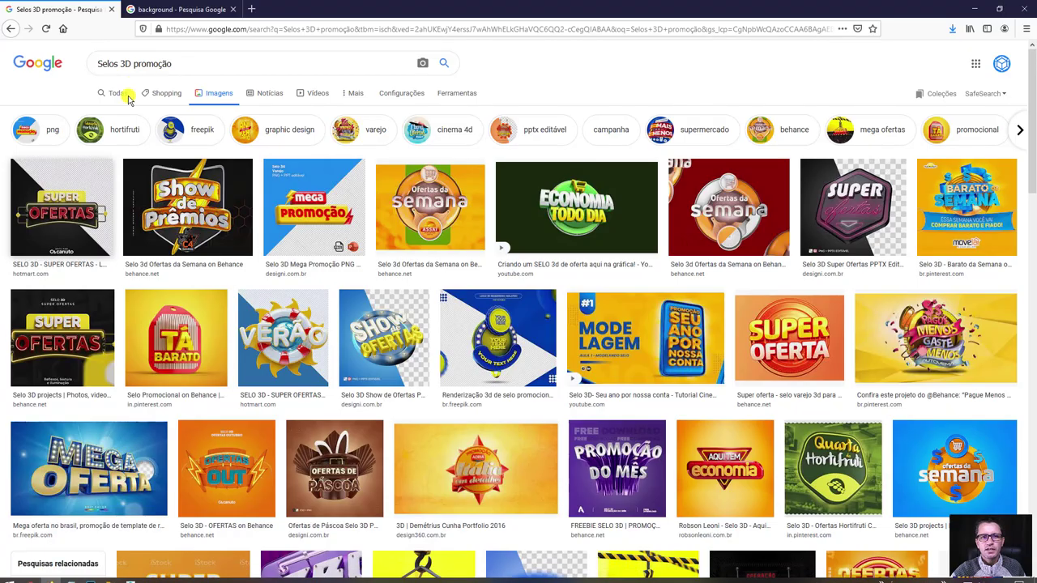
left_click(181, 9)
scroll(753, 203, "down", 2)
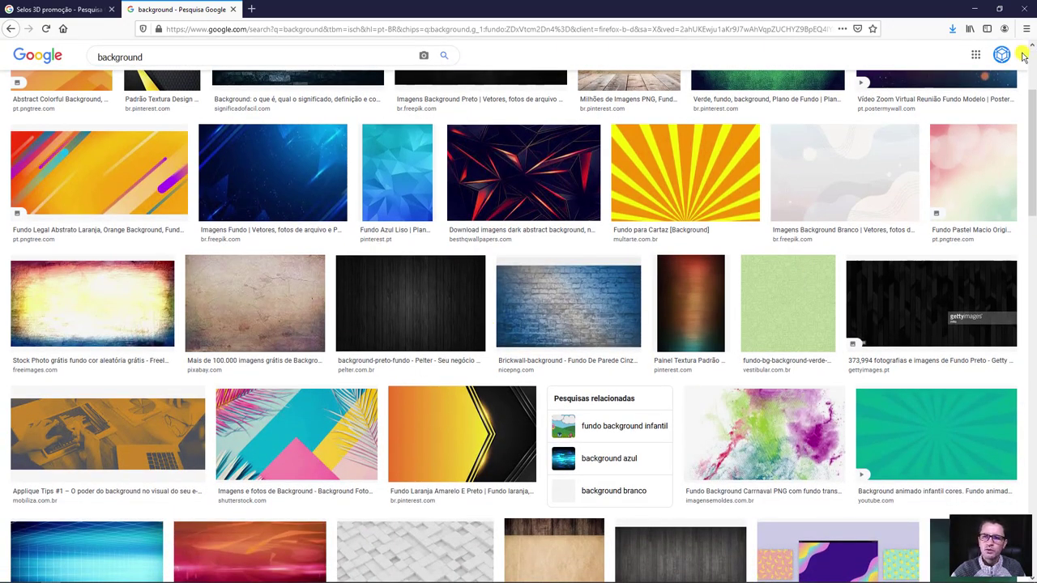
Drag the Fundo image from the Fonts folder into the Selo Coração document.
left_click(117, 571)
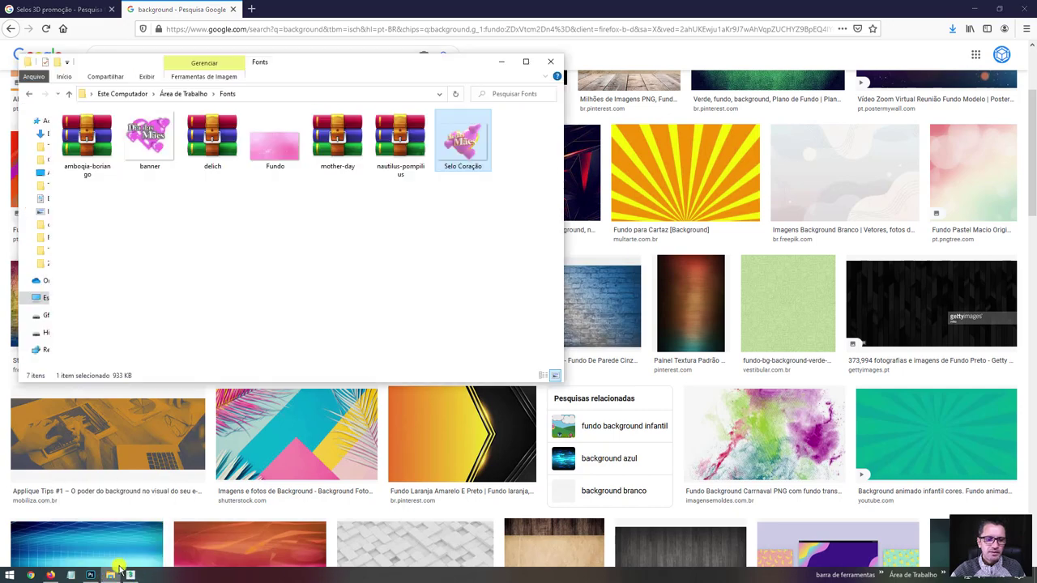
left_click(293, 162)
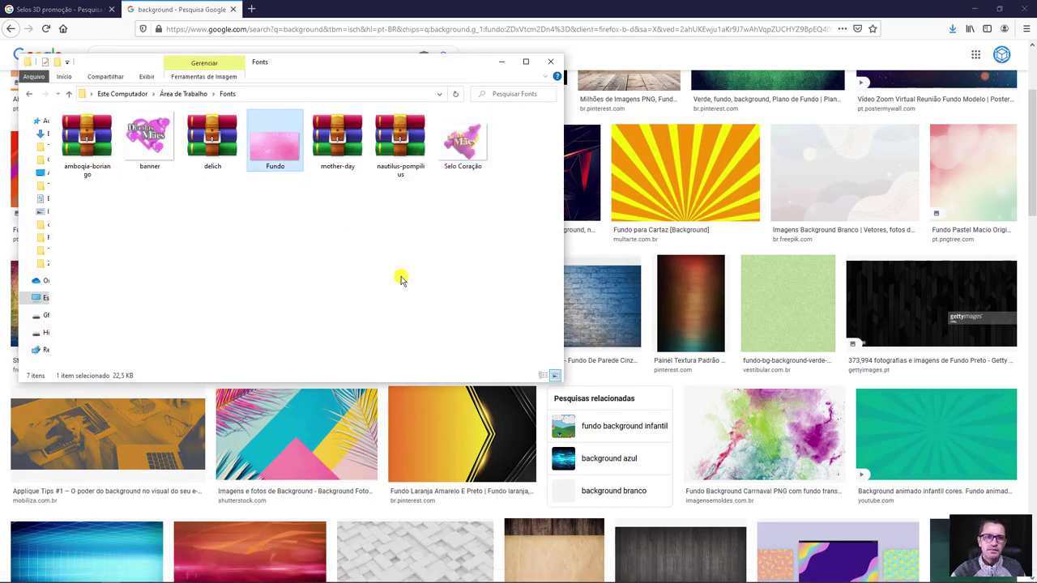
mouse_move(276, 150)
left_mouse_down()
mouse_move(135, 574)
mouse_move(361, 229)
mouse_move(348, 217)
left_mouse_up()
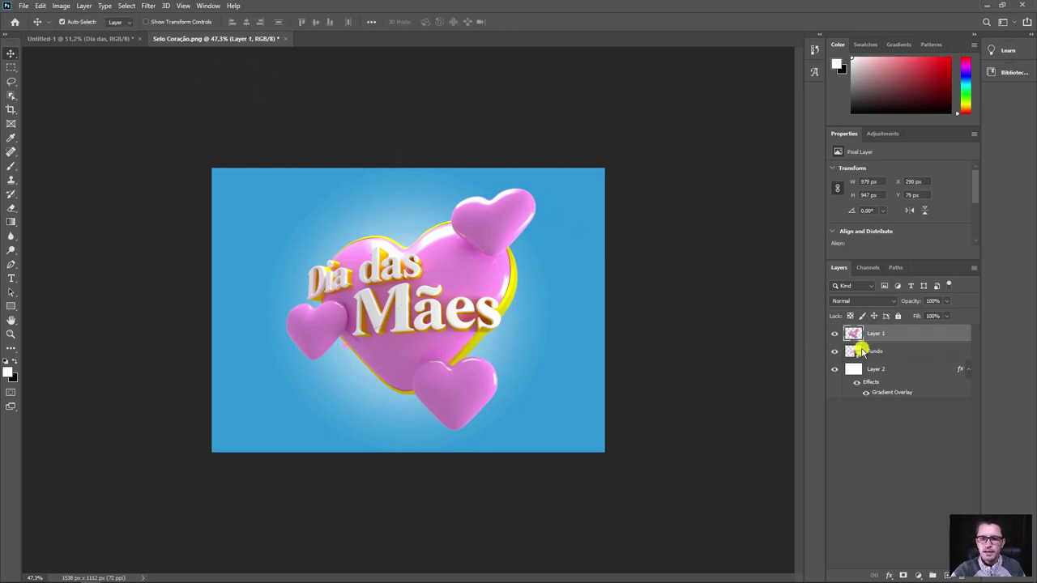
Scale the Fundo layer with Ctrl+T to cover the whole canvas and place it below Layer 1.
left_click(883, 353)
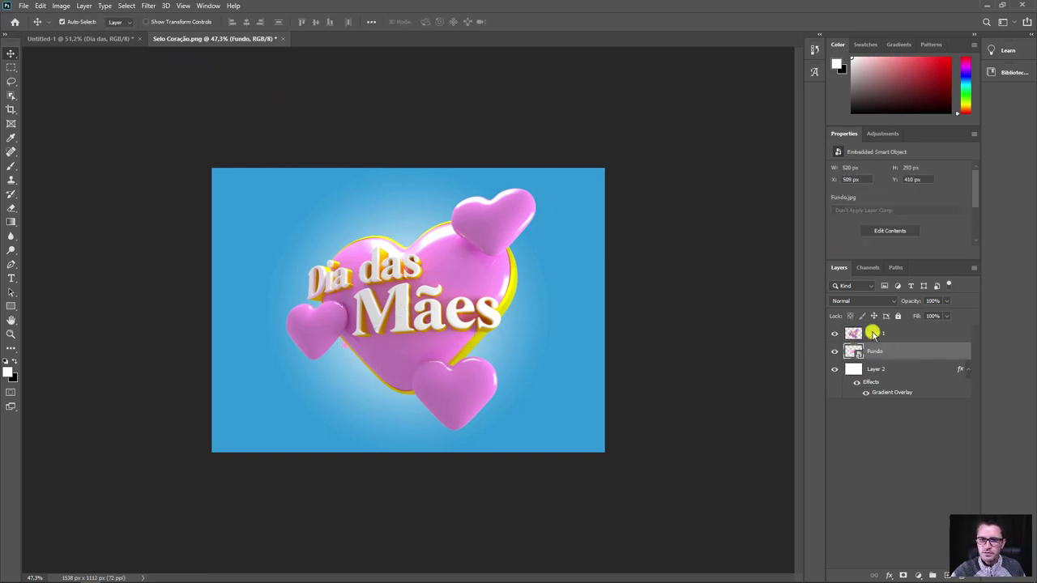
left_click_drag(872, 334, 872, 330)
left_click_drag(452, 314, 402, 285)
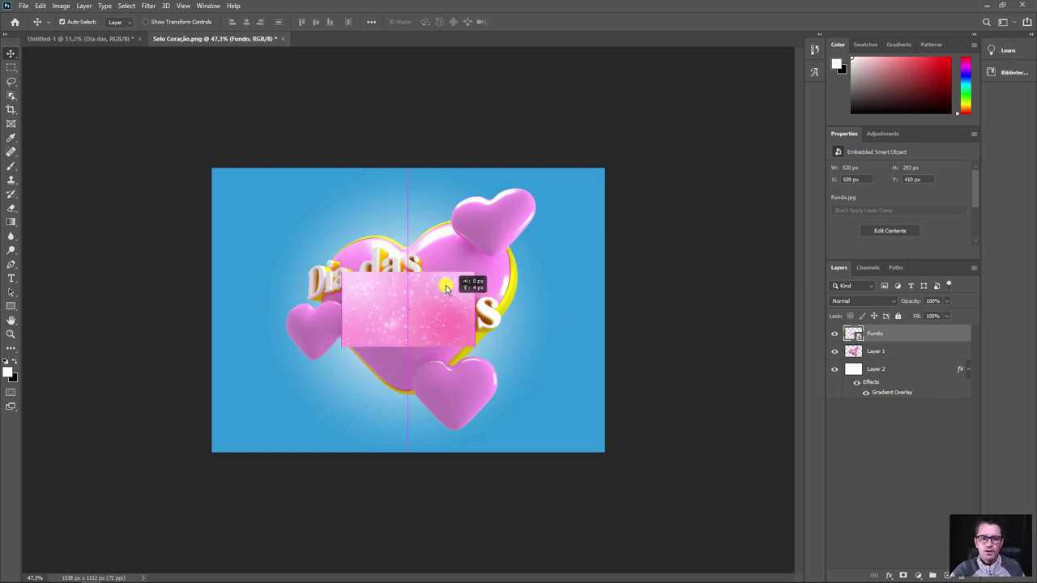
key("ctrl+t")
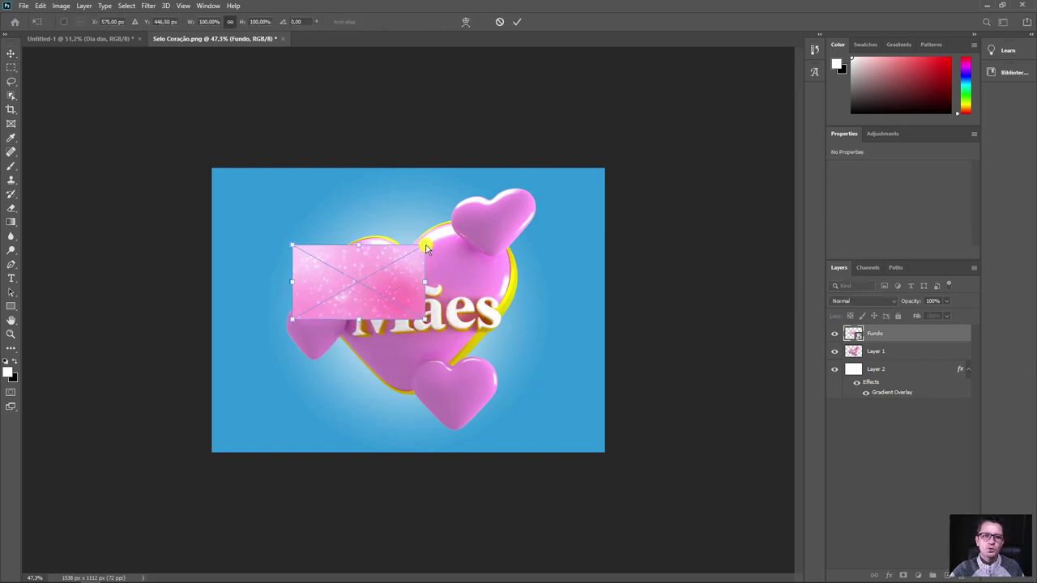
left_click_drag(425, 246, 672, 106)
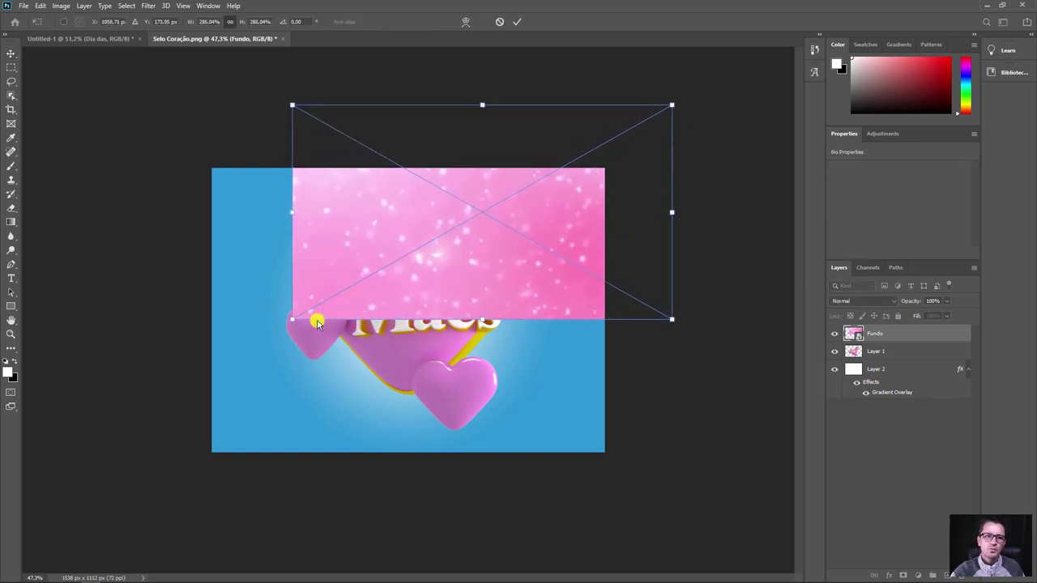
mouse_move(293, 318)
left_mouse_down()
mouse_move(271, 352)
mouse_move(322, 402)
left_mouse_up()
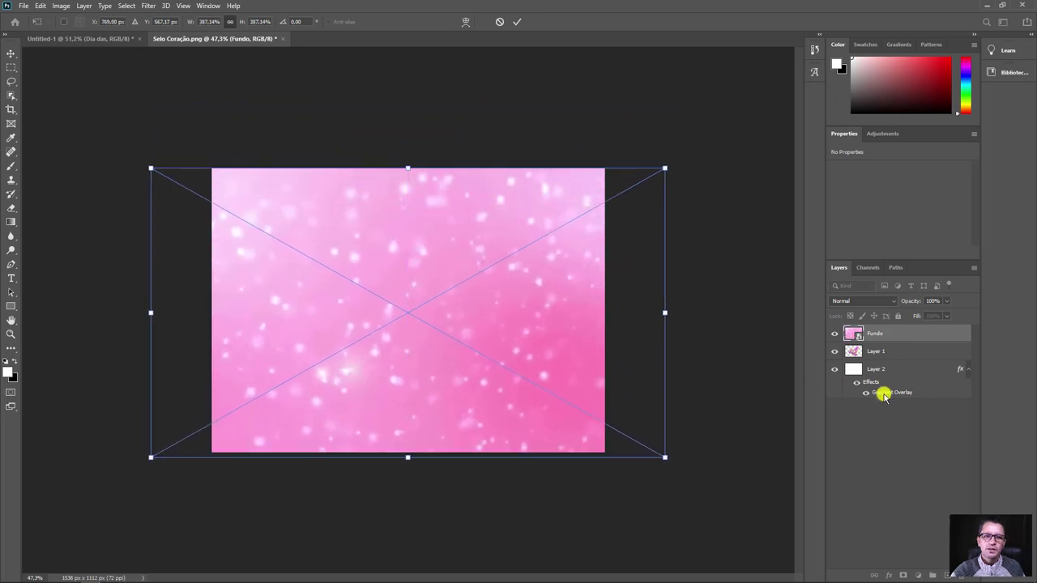
key("Return")
left_click_drag(879, 338, 879, 364)
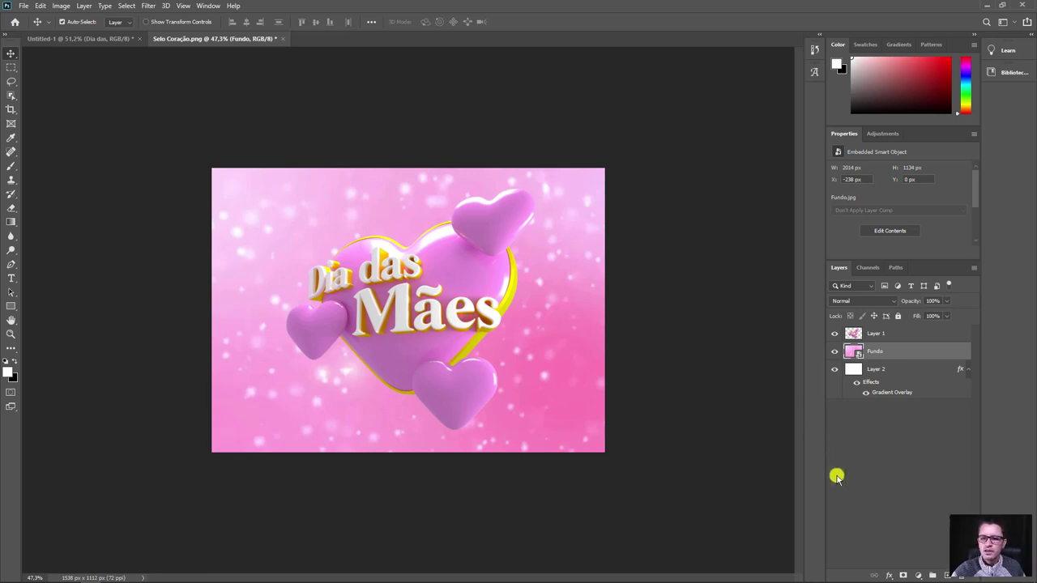
left_click(922, 575)
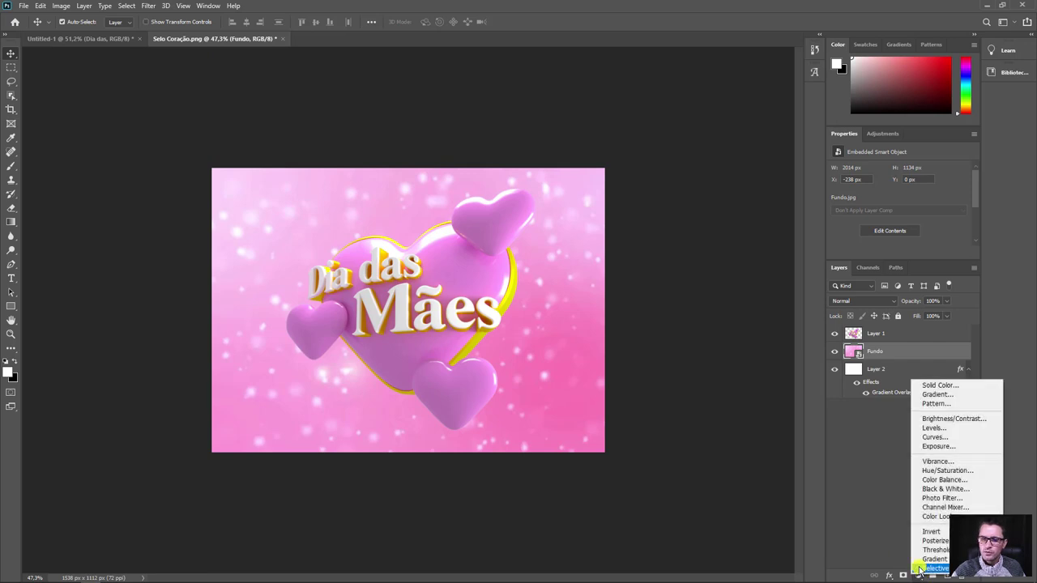
Add a Hue/Saturation layer with Hue -82, Saturation +23 and Lightness -22, turning the background purple.
left_click(951, 470)
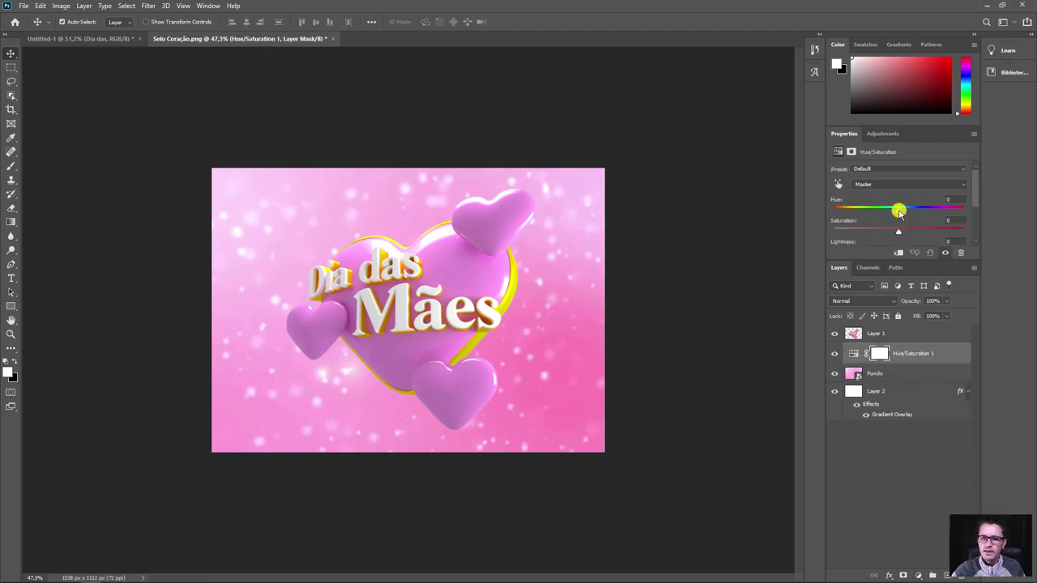
mouse_move(883, 213)
left_mouse_down()
mouse_move(837, 211)
mouse_move(946, 206)
mouse_move(856, 220)
mouse_move(913, 236)
mouse_move(885, 241)
left_mouse_up()
scroll(904, 241, "down", 1)
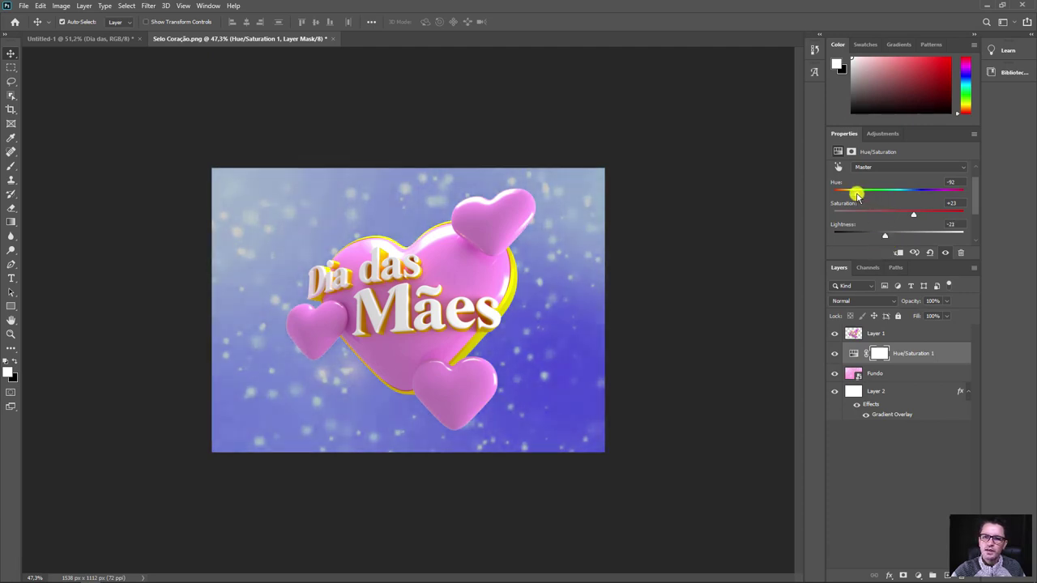
left_click_drag(857, 195, 859, 194)
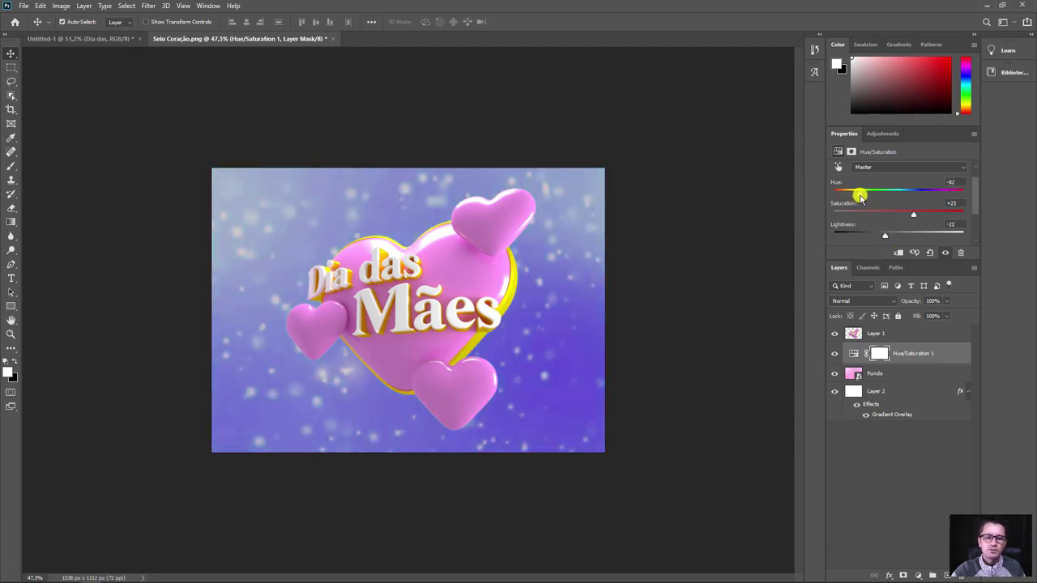
key("z")
left_click(900, 336)
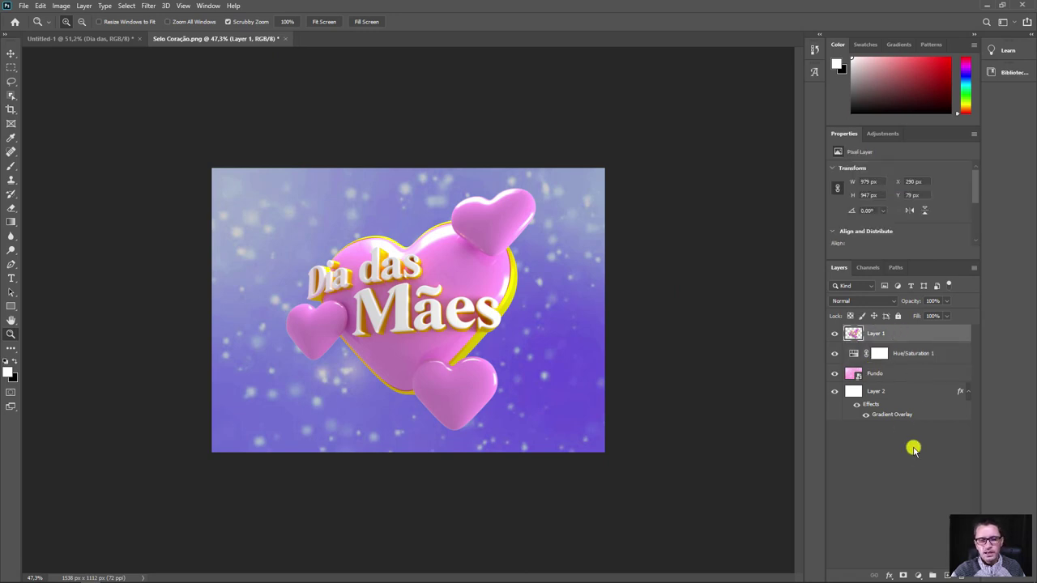
Add a Brightness/Contrast adjustment layer with Brightness 23 and Contrast 93.
left_click(921, 574)
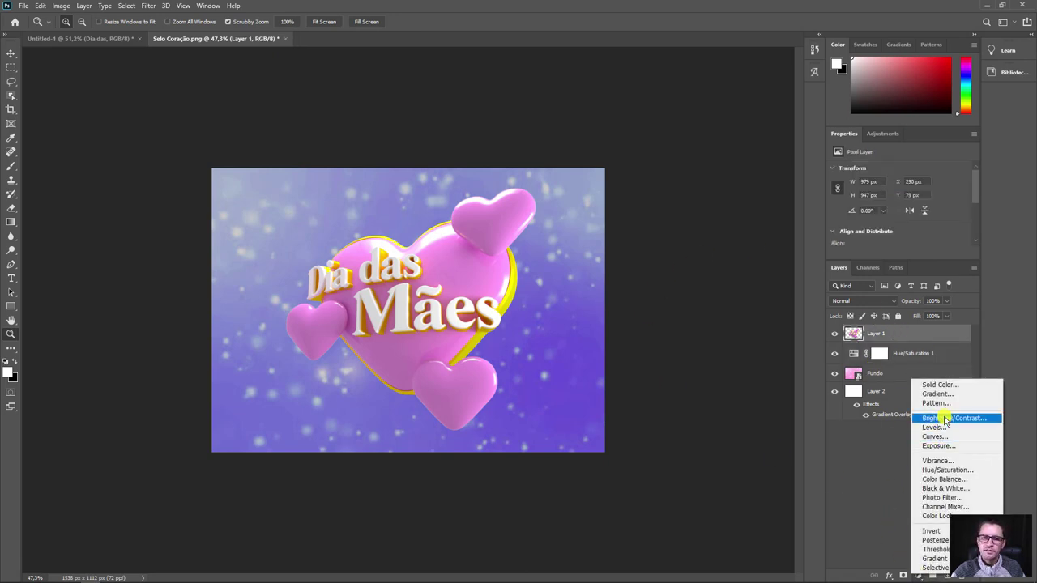
left_click(946, 418)
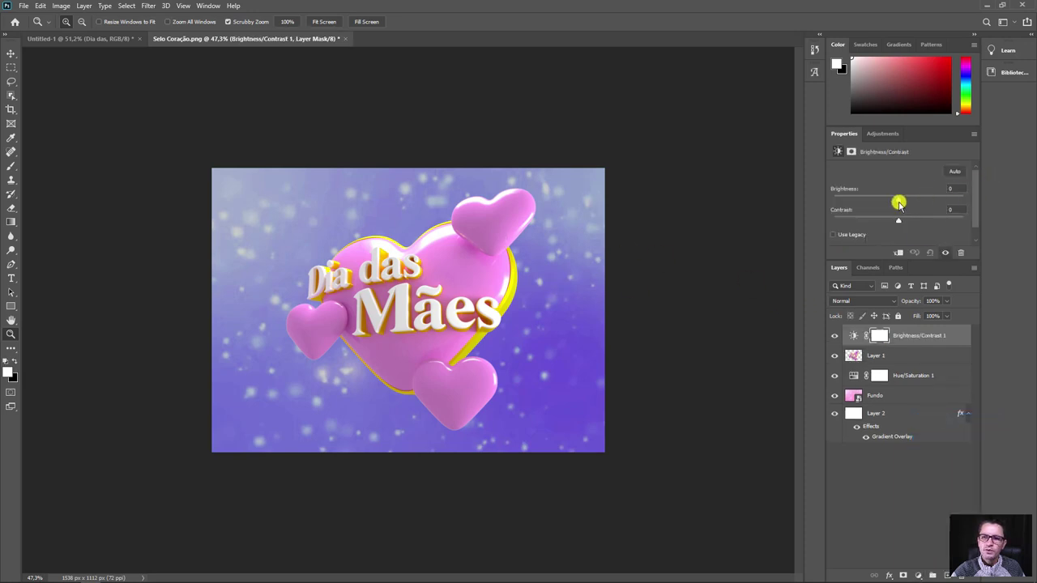
mouse_move(900, 200)
left_mouse_down()
mouse_move(936, 223)
mouse_move(919, 220)
mouse_move(958, 223)
left_mouse_up()
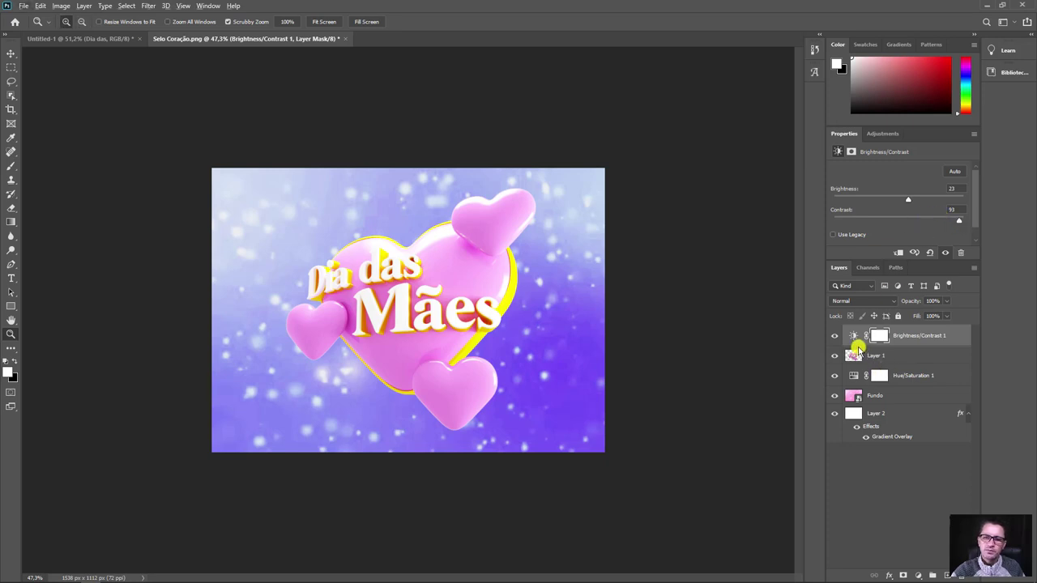
Try clipping it to the heart seal and compare, then apply it to the whole image and zoom in.
left_click(862, 346, "alt")
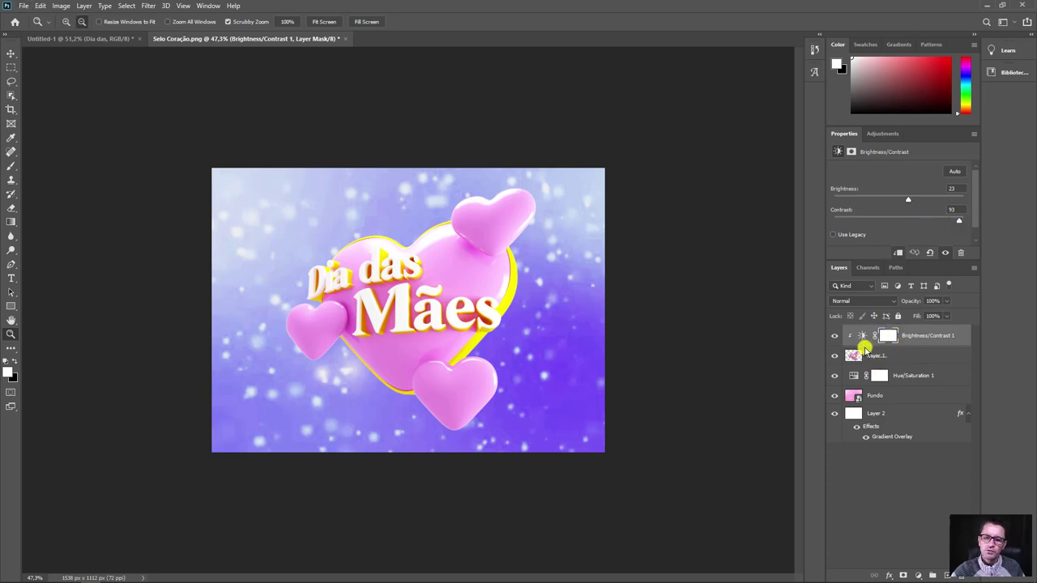
left_click(834, 335)
left_click(834, 335)
left_click(834, 336)
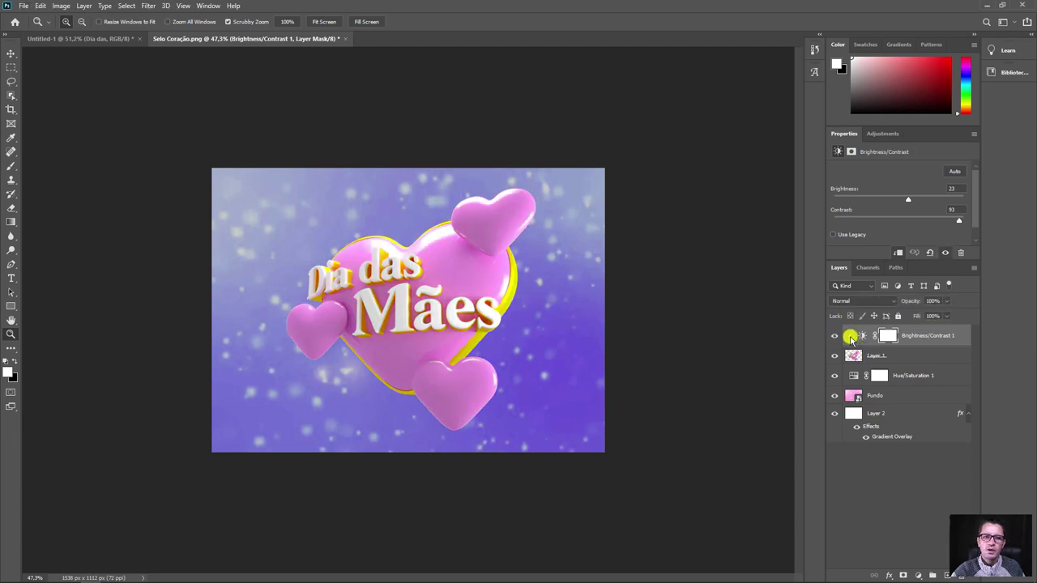
left_click(834, 335)
left_click(857, 346, "alt")
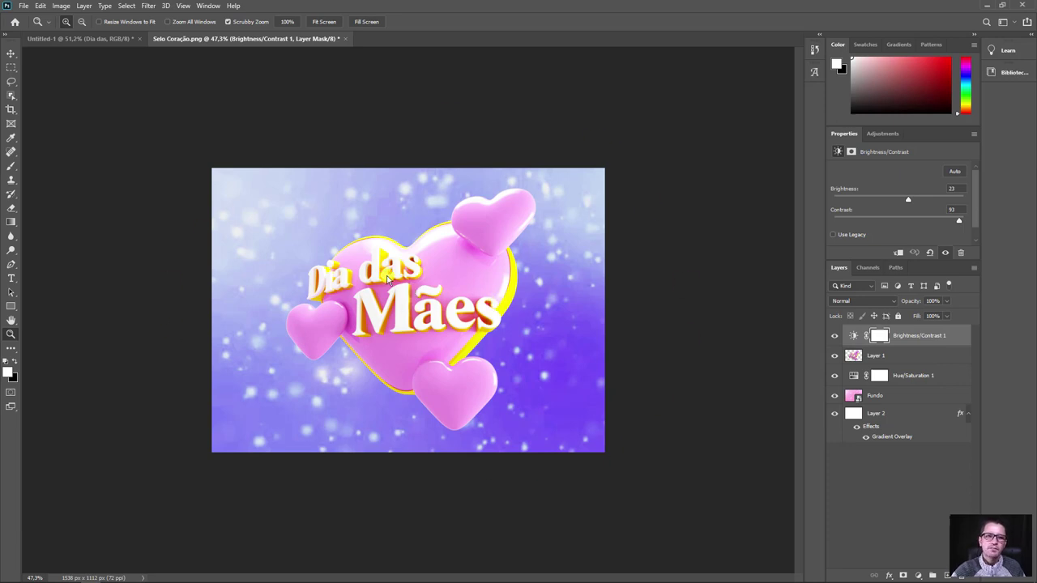
left_click_drag(387, 278, 418, 295)
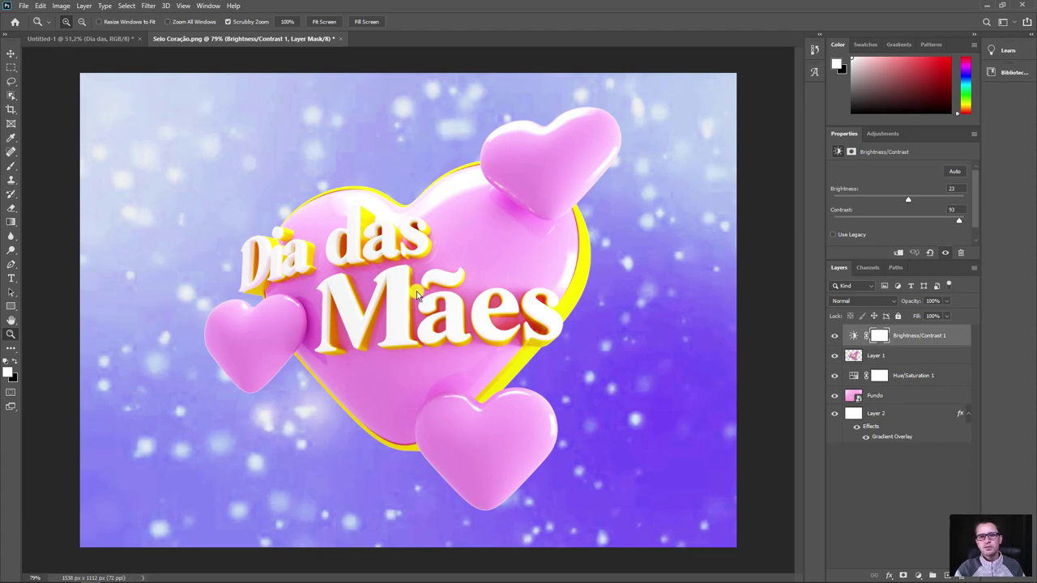